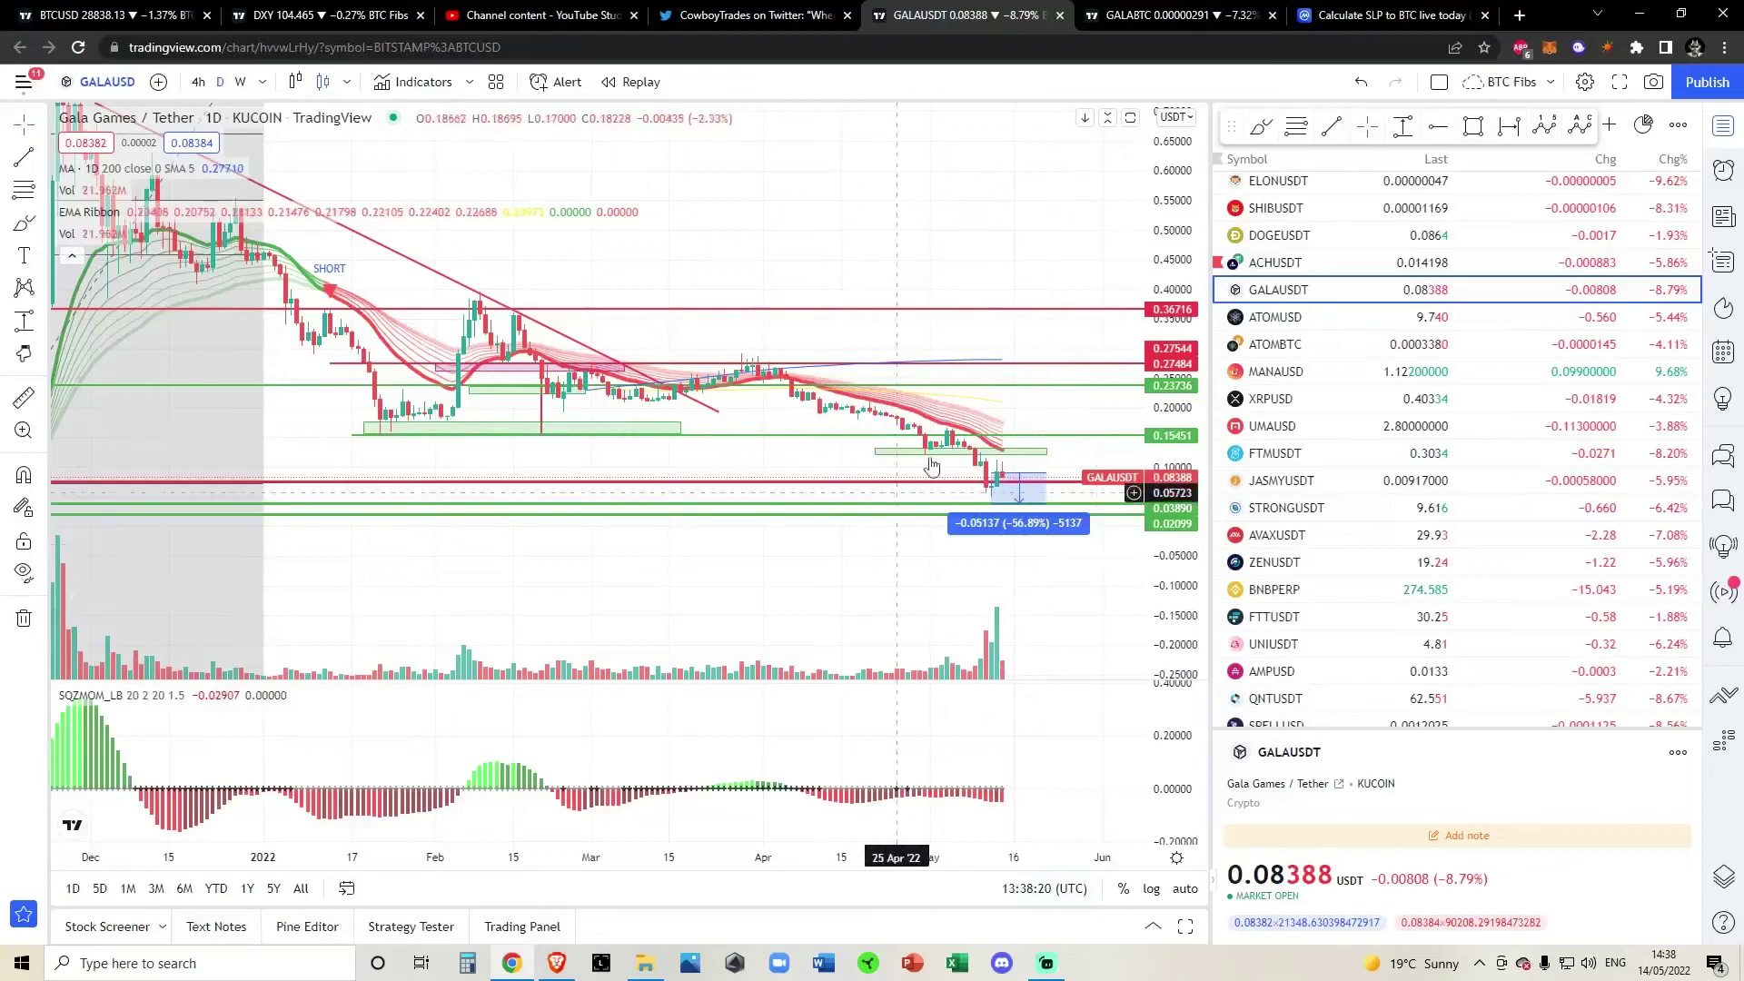
# Examine the recent GALAUSDT daily candles and the squeeze momentum histogram at a larger scale.
pyautogui.scroll(4, 997, 568)
pyautogui.moveTo(1189, 371); pyautogui.dragTo(1185, 181)
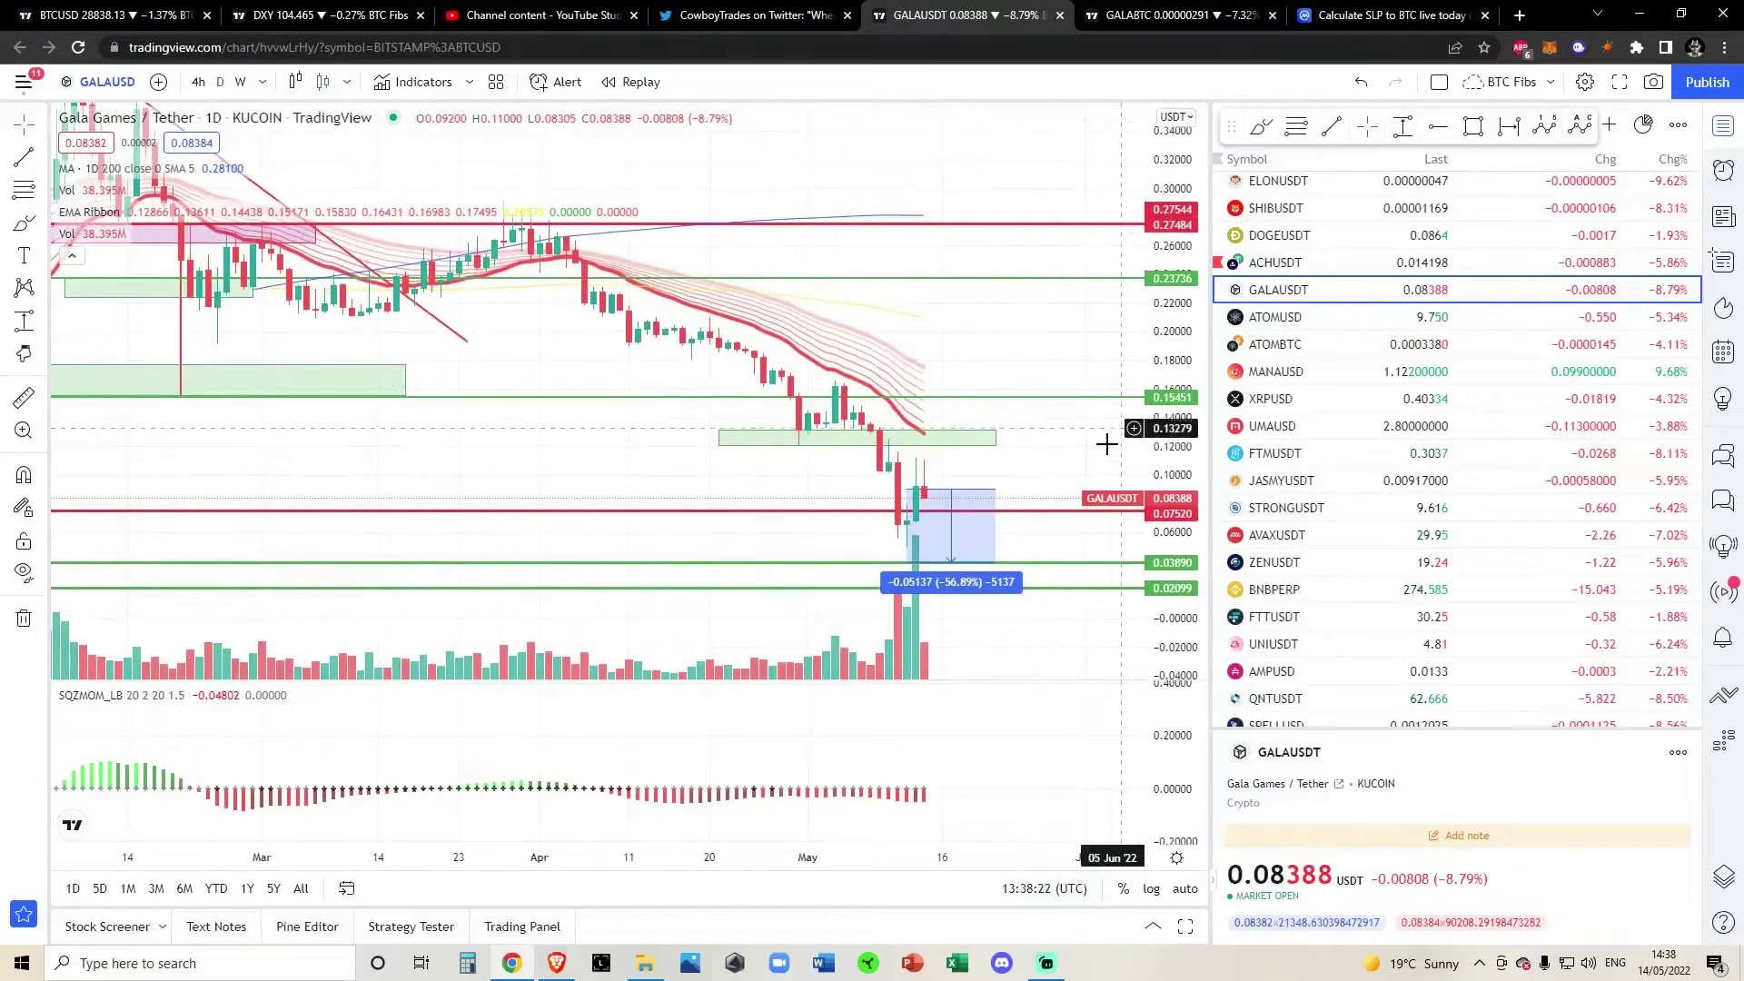
pyautogui.moveTo(1086, 428); pyautogui.dragTo(1066, 311)
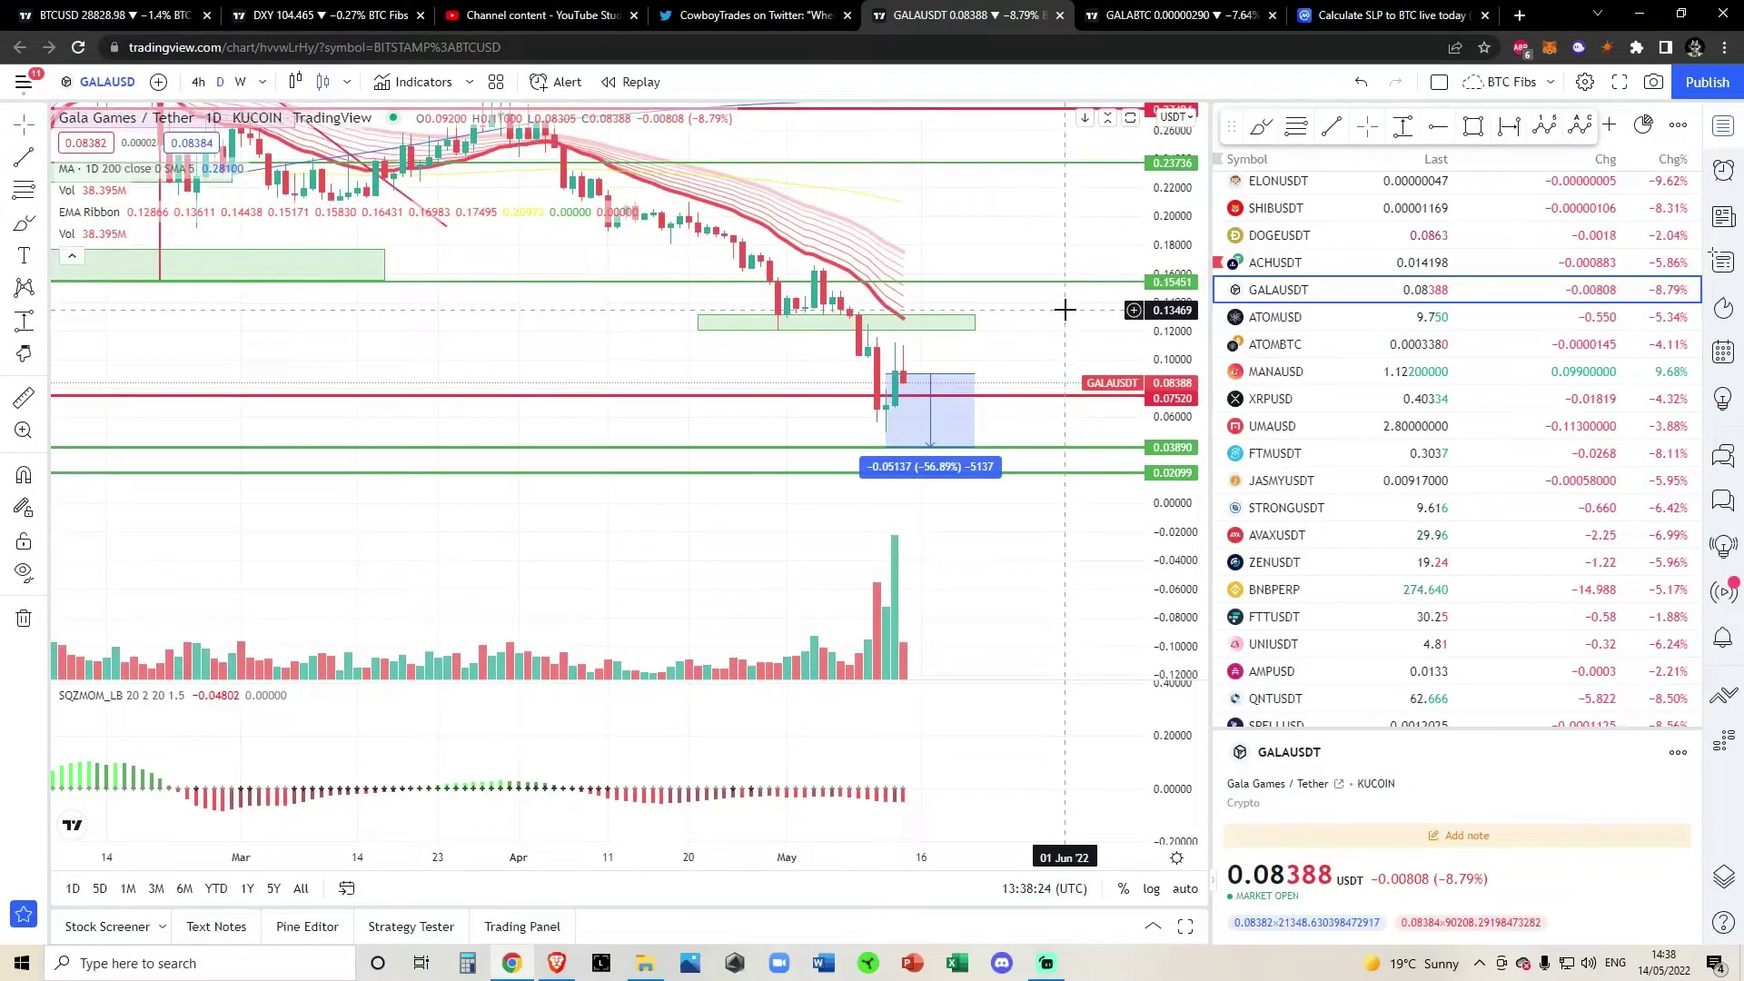
pyautogui.moveTo(1004, 750); pyautogui.dragTo(1046, 718)
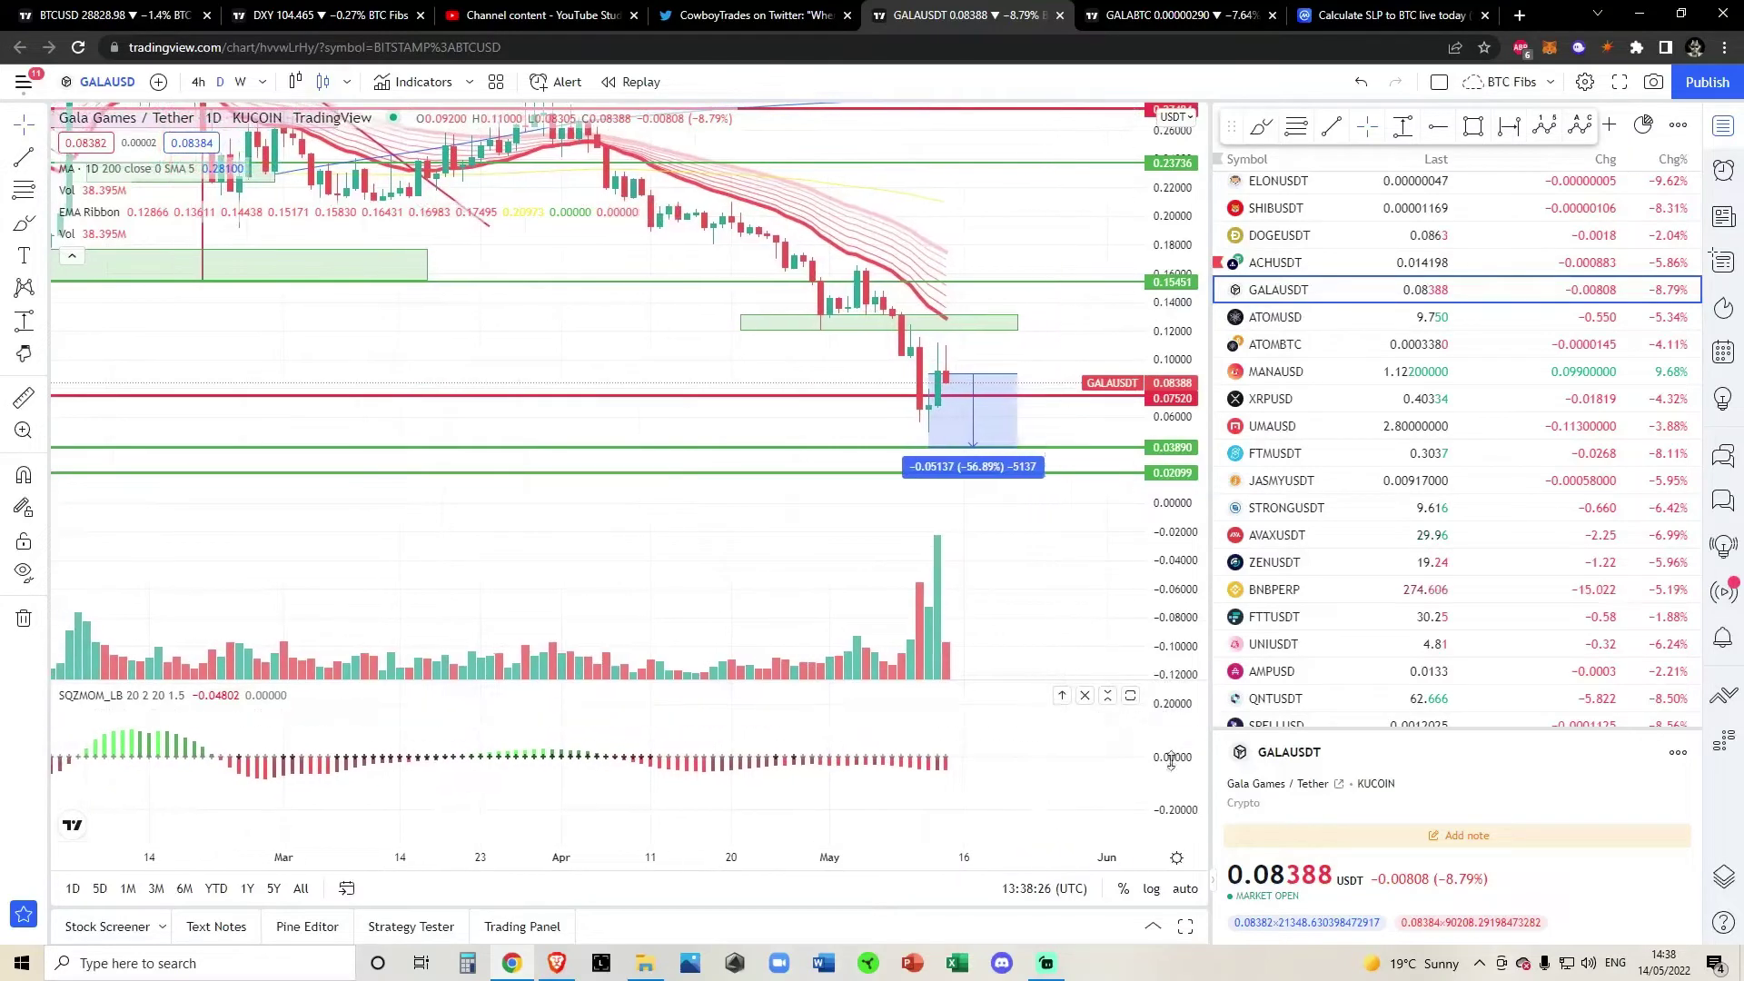
pyautogui.moveTo(1172, 759); pyautogui.dragTo(1185, 658)
pyautogui.moveTo(1080, 773); pyautogui.dragTo(1089, 799)
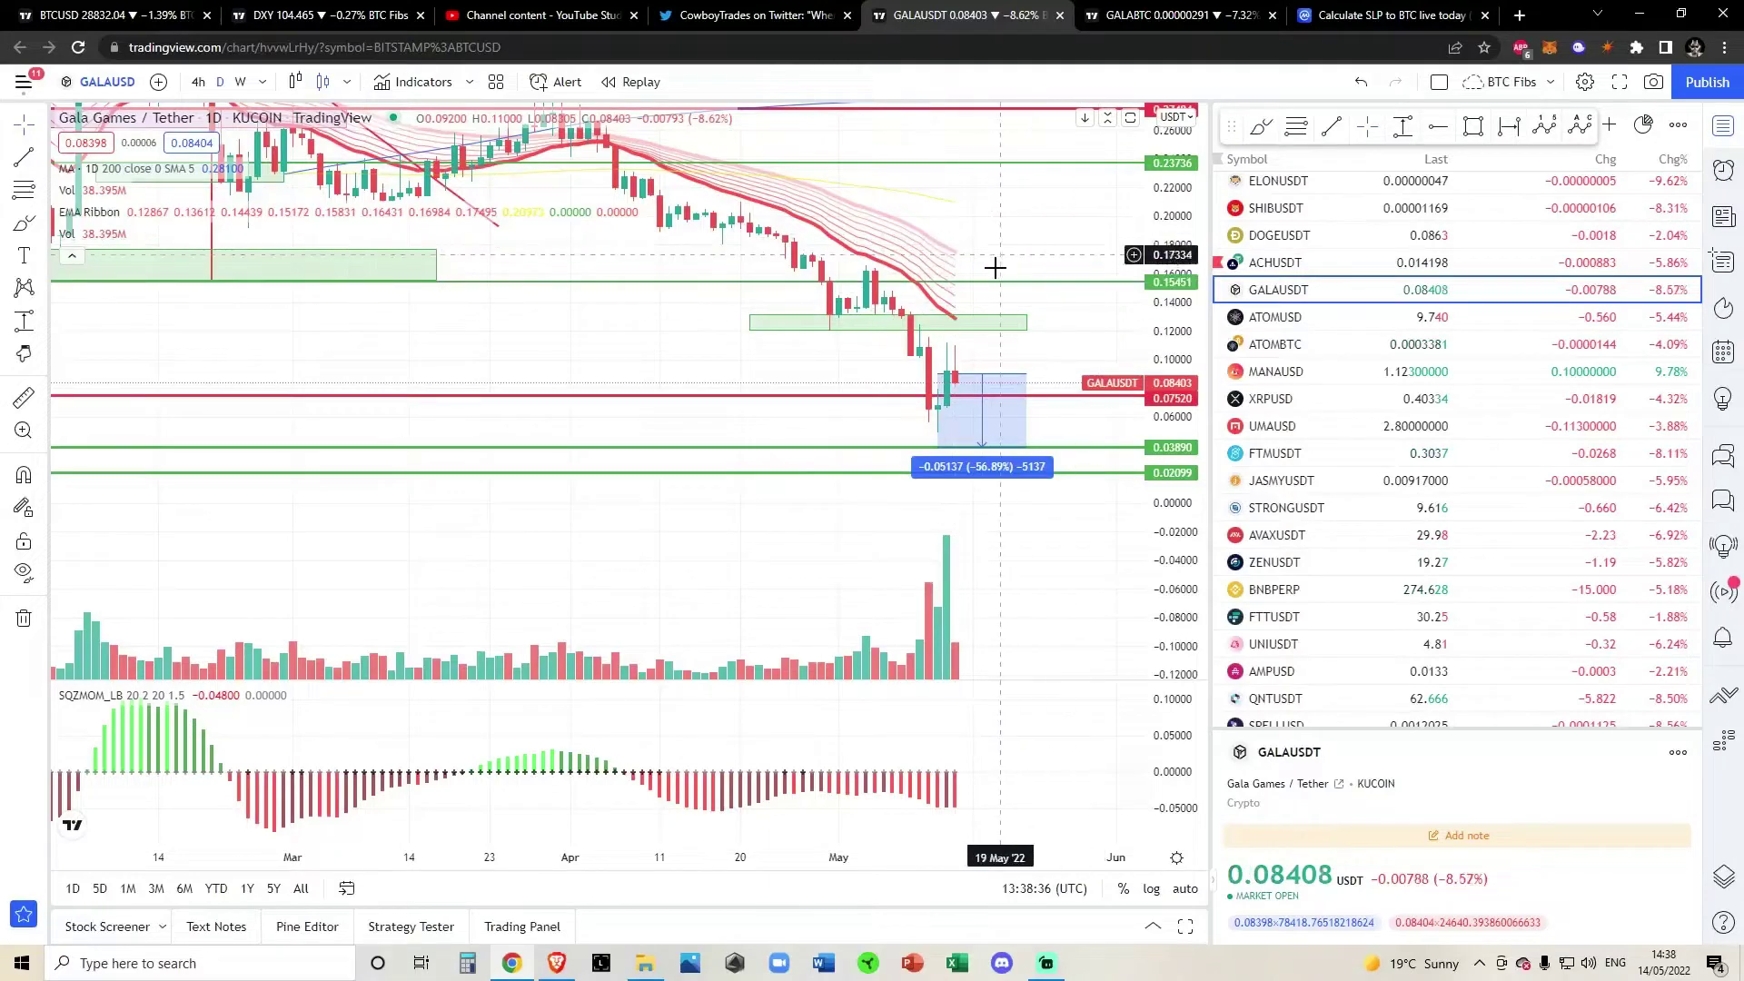
# Check the GALABTC chart briefly, and return to GALAUSDT to examine its daily price history back to September 2021.
pyautogui.hotkey('ctrl', 'Tab')
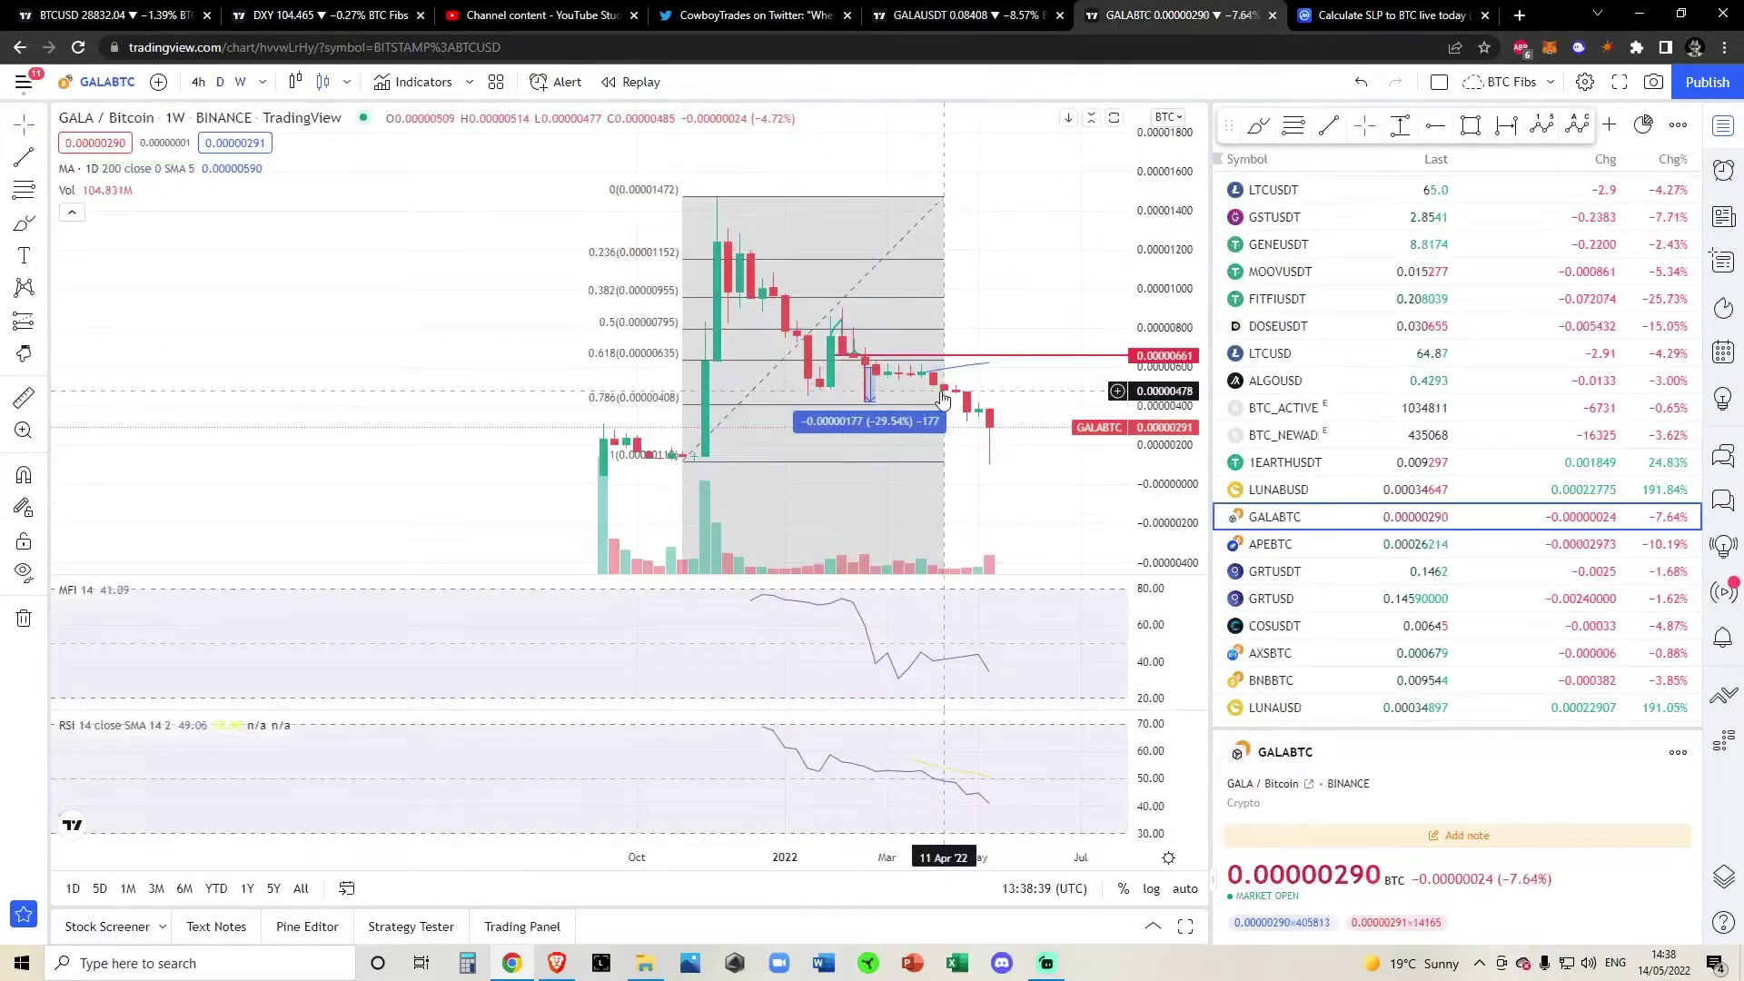
pyautogui.click(1017, 8)
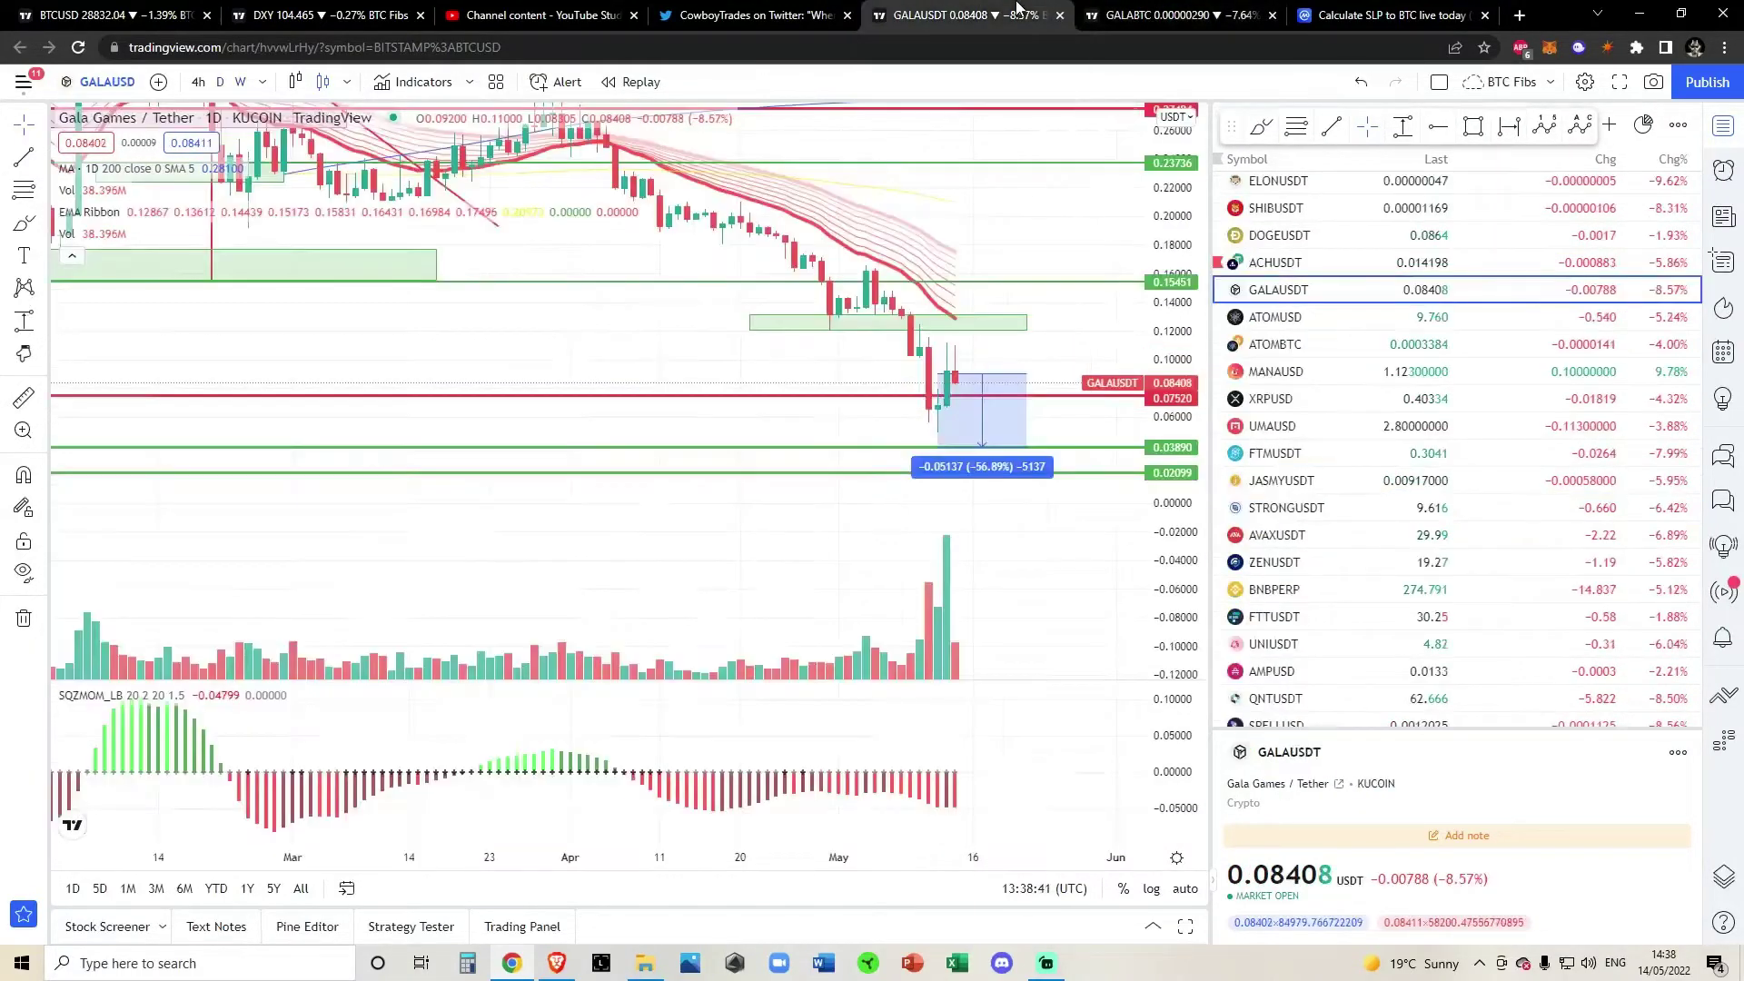
pyautogui.scroll(-3, 1006, 314)
pyautogui.moveTo(1071, 243); pyautogui.dragTo(1082, 346)
pyautogui.moveTo(1167, 273); pyautogui.dragTo(1165, 415)
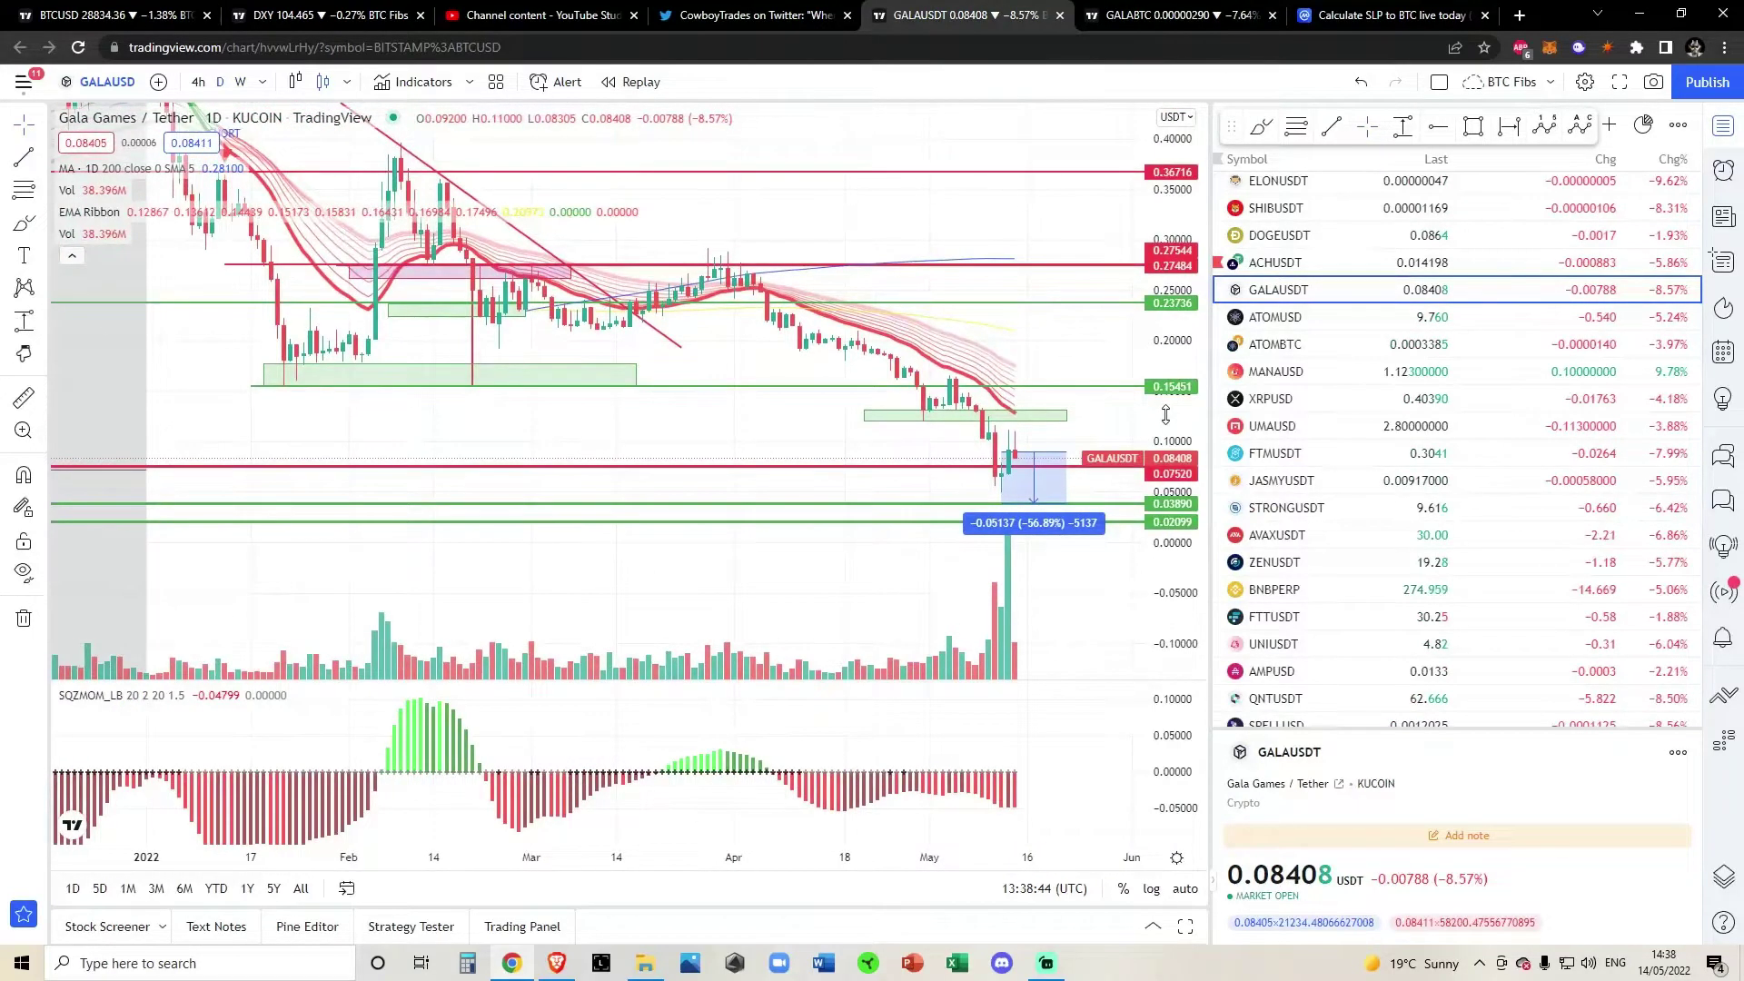
pyautogui.scroll(-4, 1080, 451)
pyautogui.moveTo(887, 434); pyautogui.dragTo(860, 542)
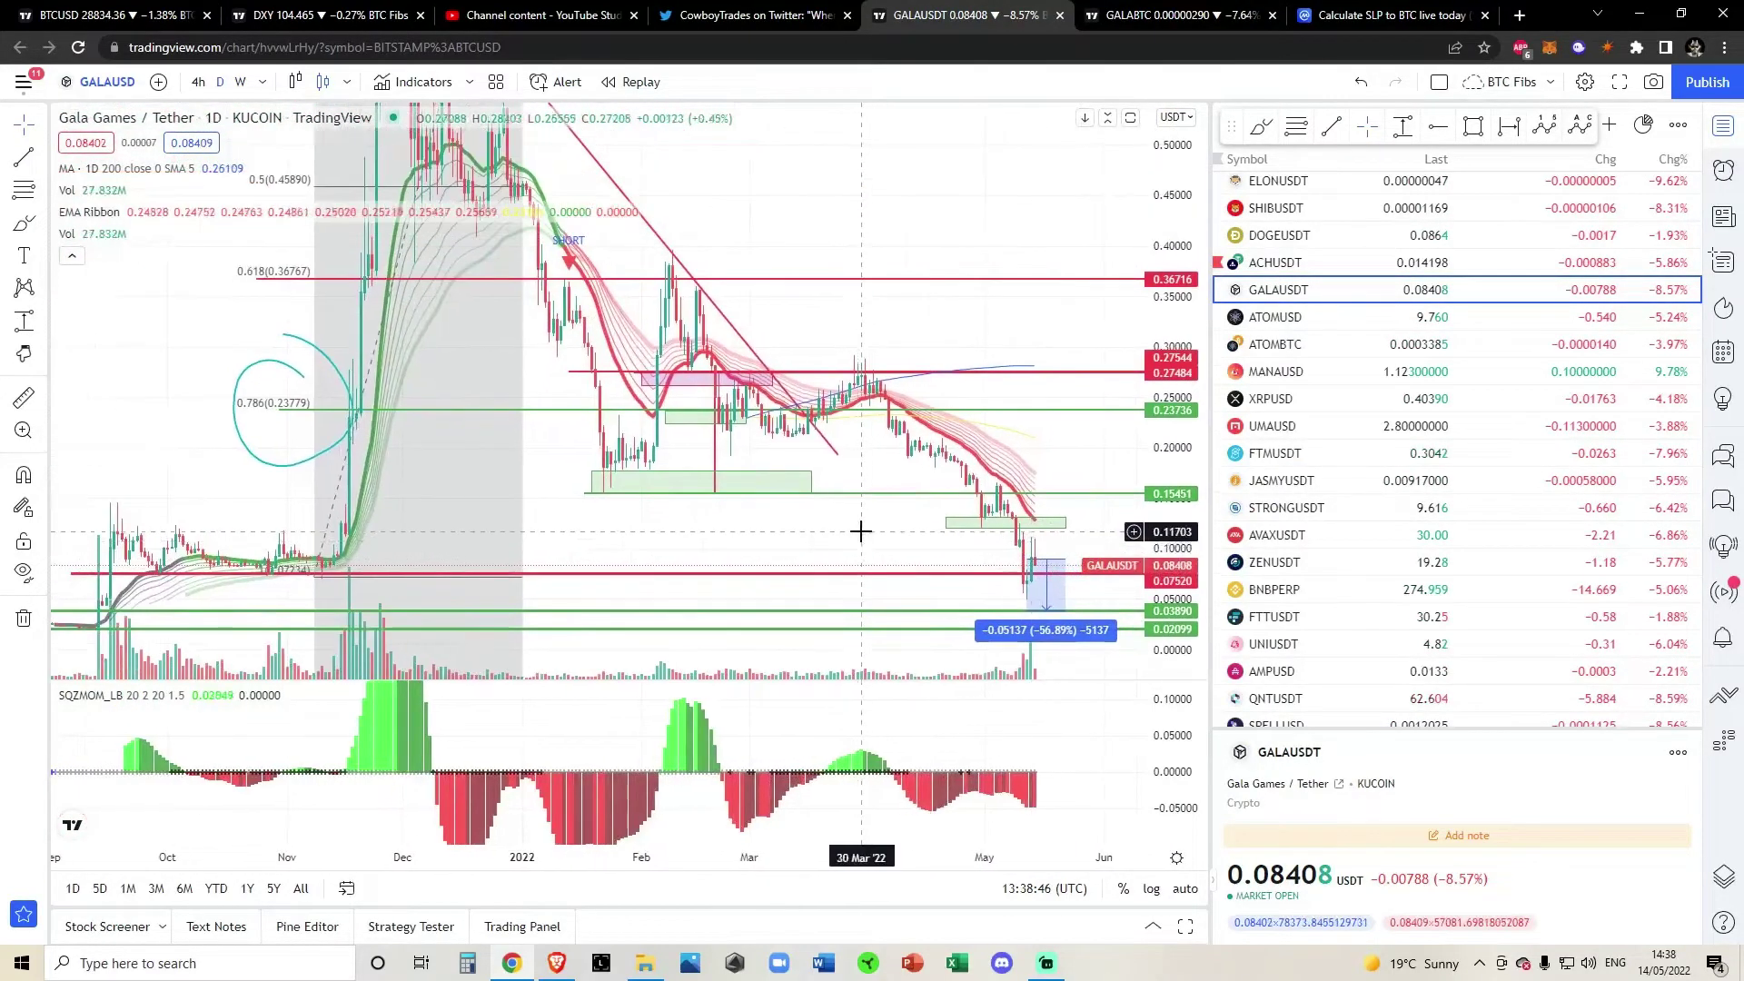
pyautogui.scroll(-1, 861, 532)
pyautogui.moveTo(1186, 327); pyautogui.dragTo(1200, 549)
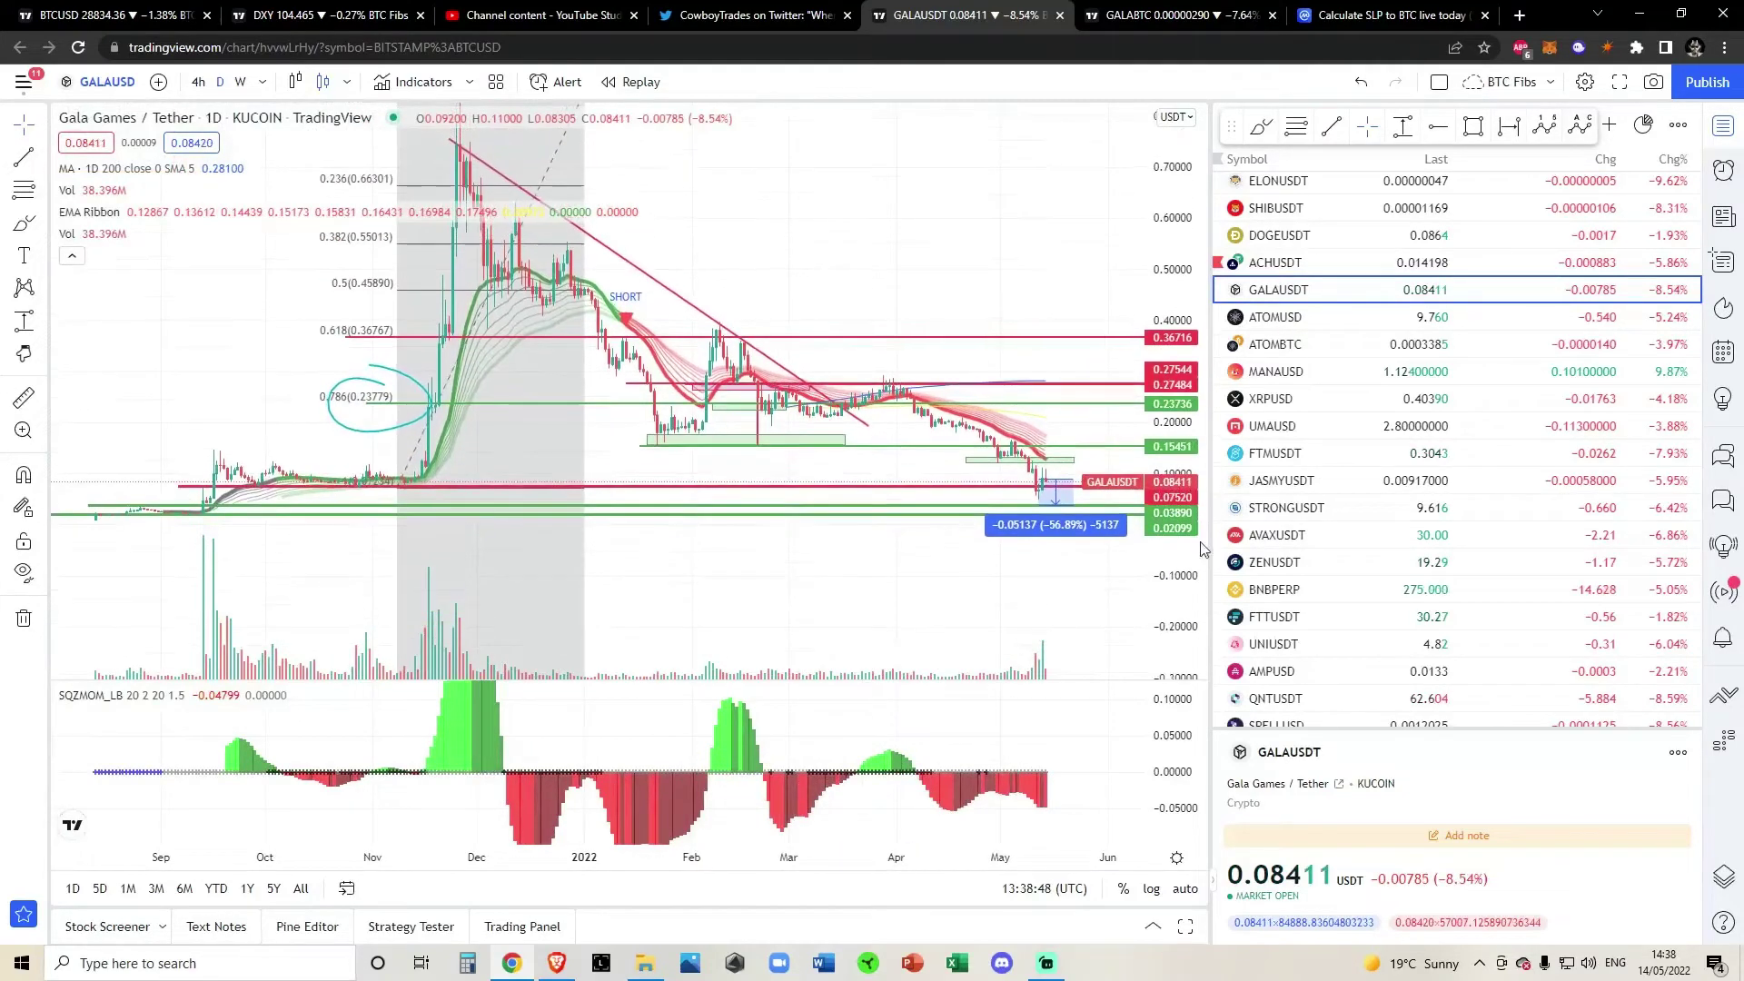
# Switch the GALAUSDT chart to the weekly timeframe and rescale the price and squeeze momentum panes around the full history.
pyautogui.click(239, 81)
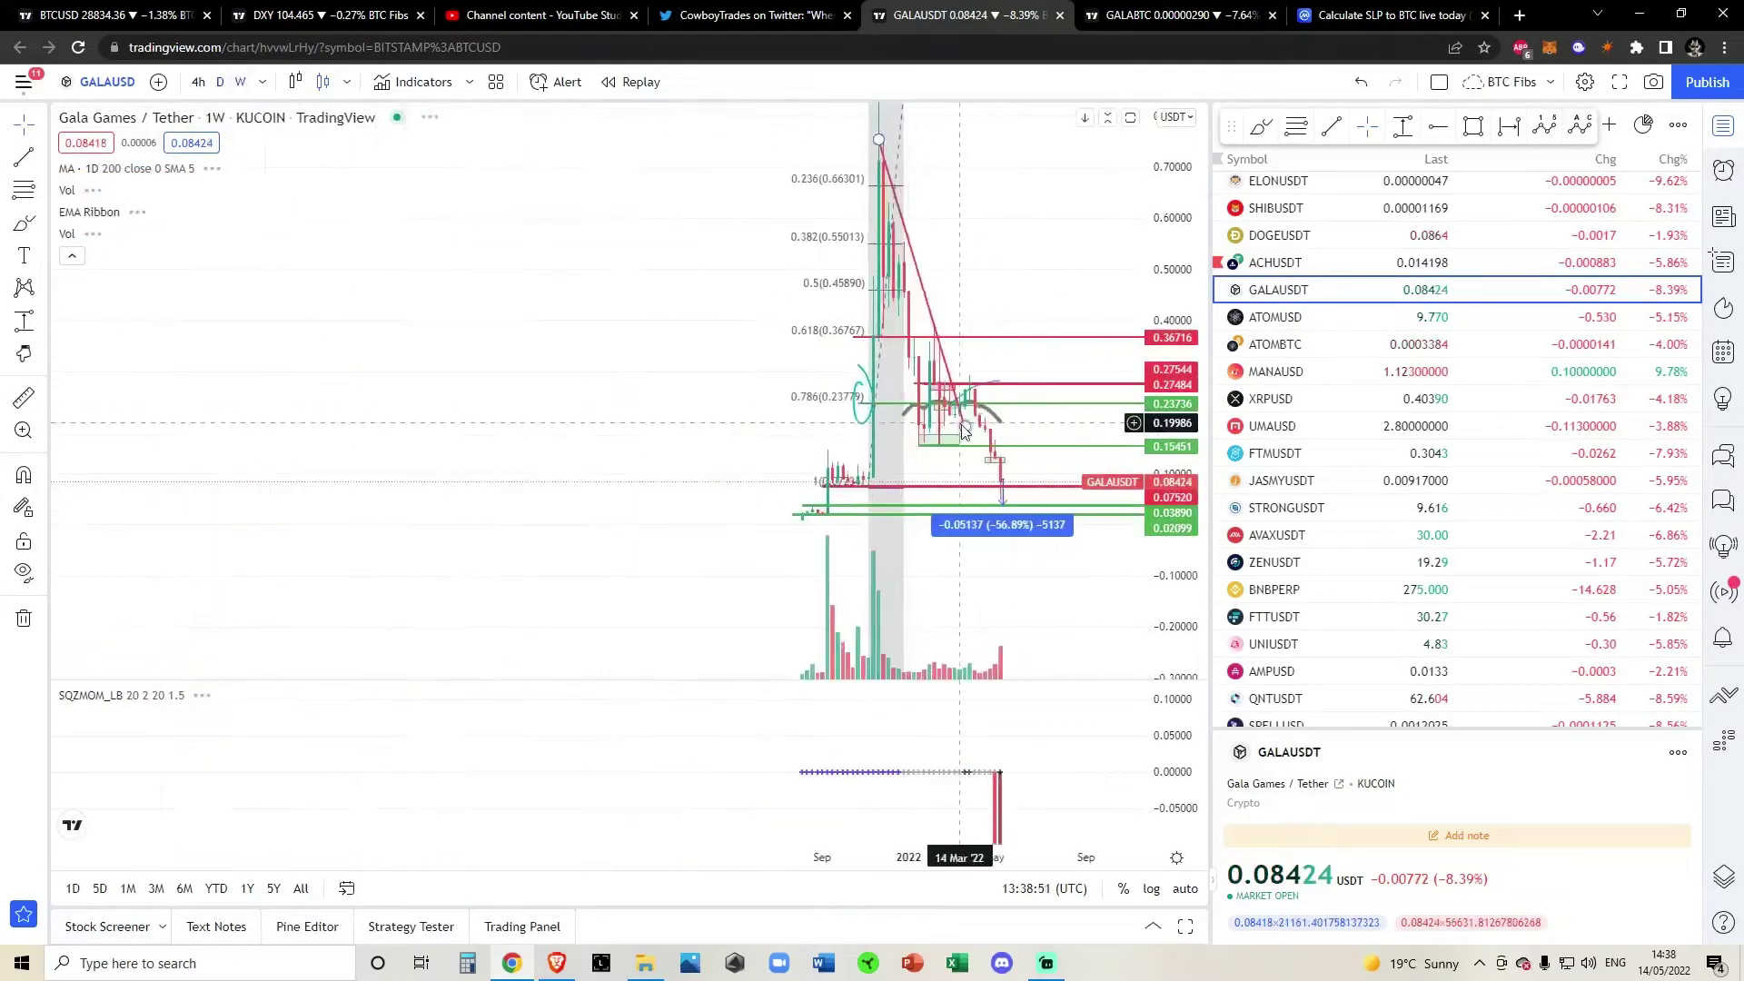
pyautogui.scroll(5, 960, 424)
pyautogui.moveTo(911, 260); pyautogui.dragTo(998, 303)
pyautogui.moveTo(1163, 321); pyautogui.dragTo(1170, 433)
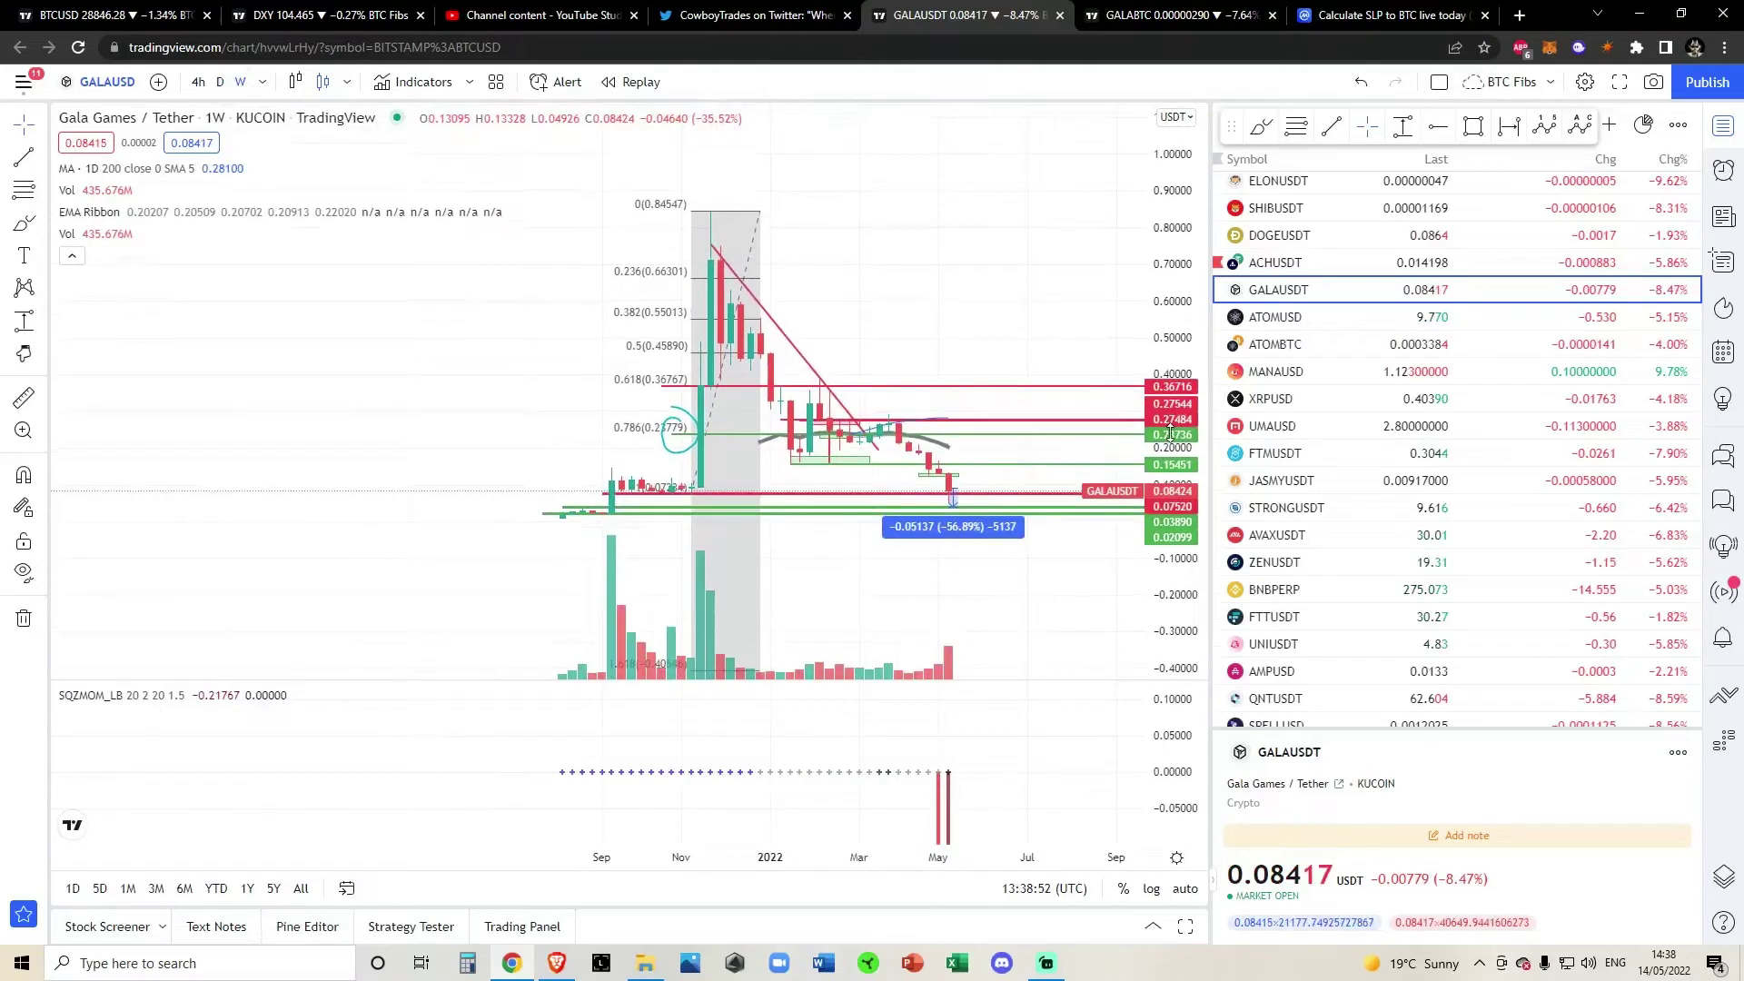
pyautogui.moveTo(1169, 813)
pyautogui.mouseDown()
pyautogui.moveTo(1181, 861)
pyautogui.moveTo(1175, 840)
pyautogui.mouseUp()
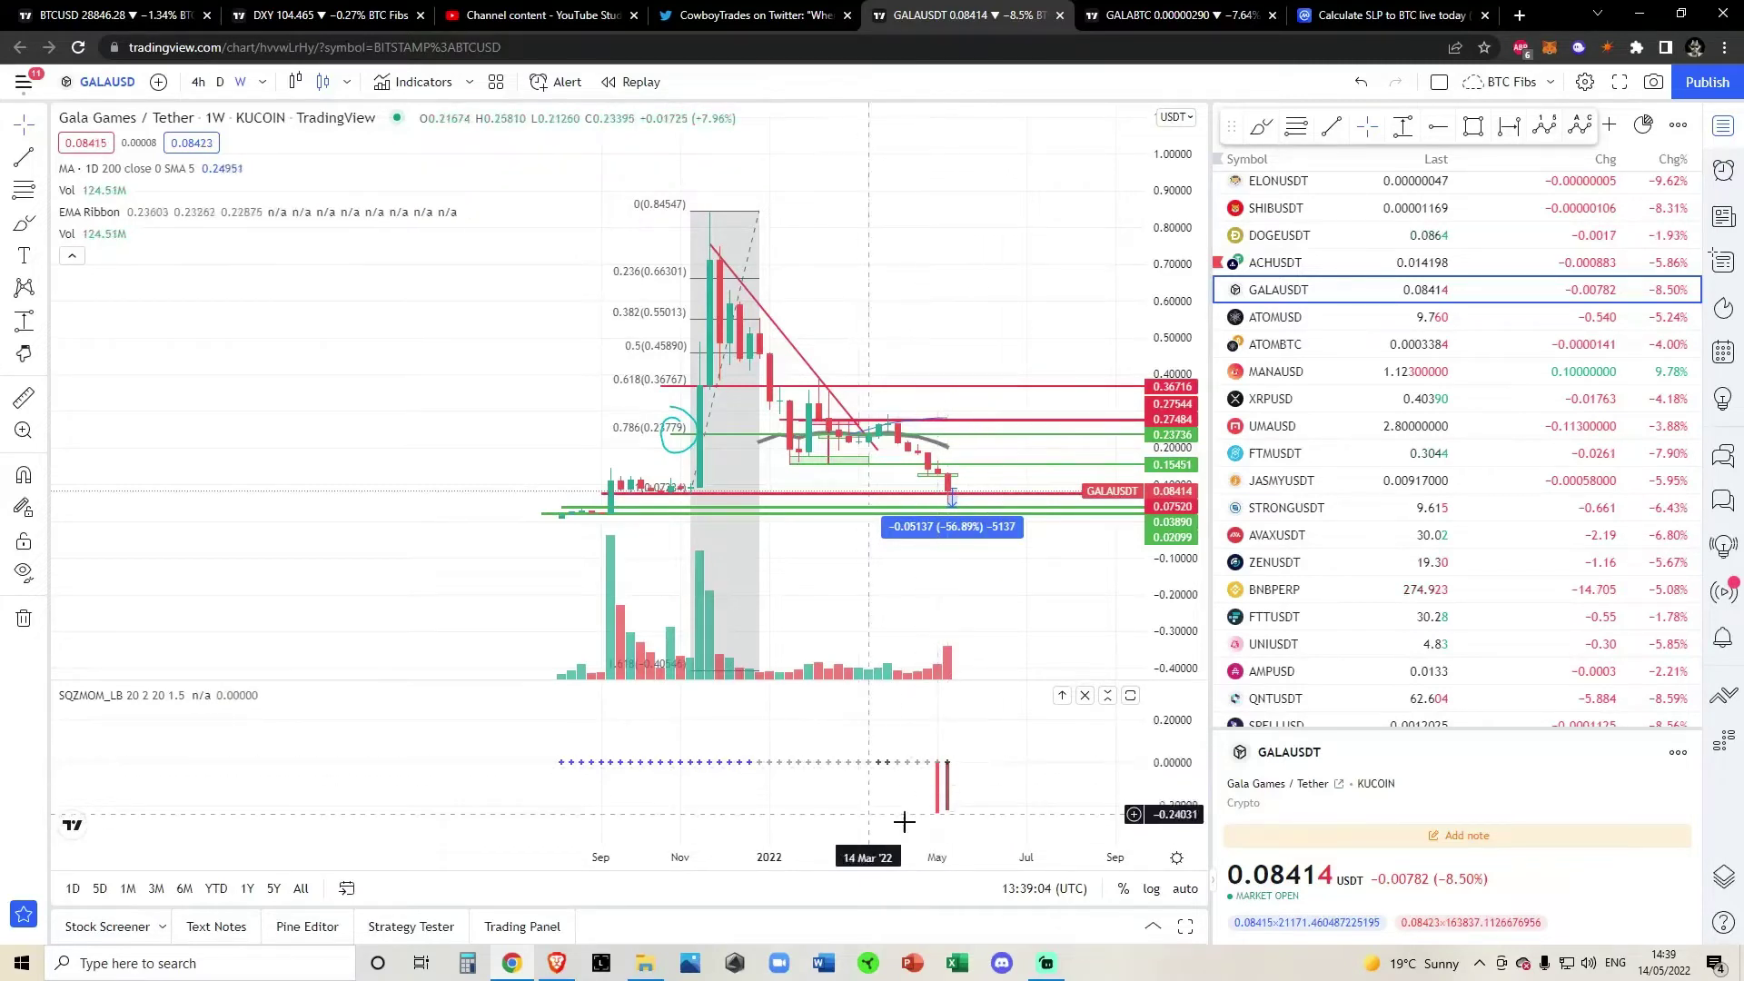
pyautogui.scroll(1, 1014, 636)
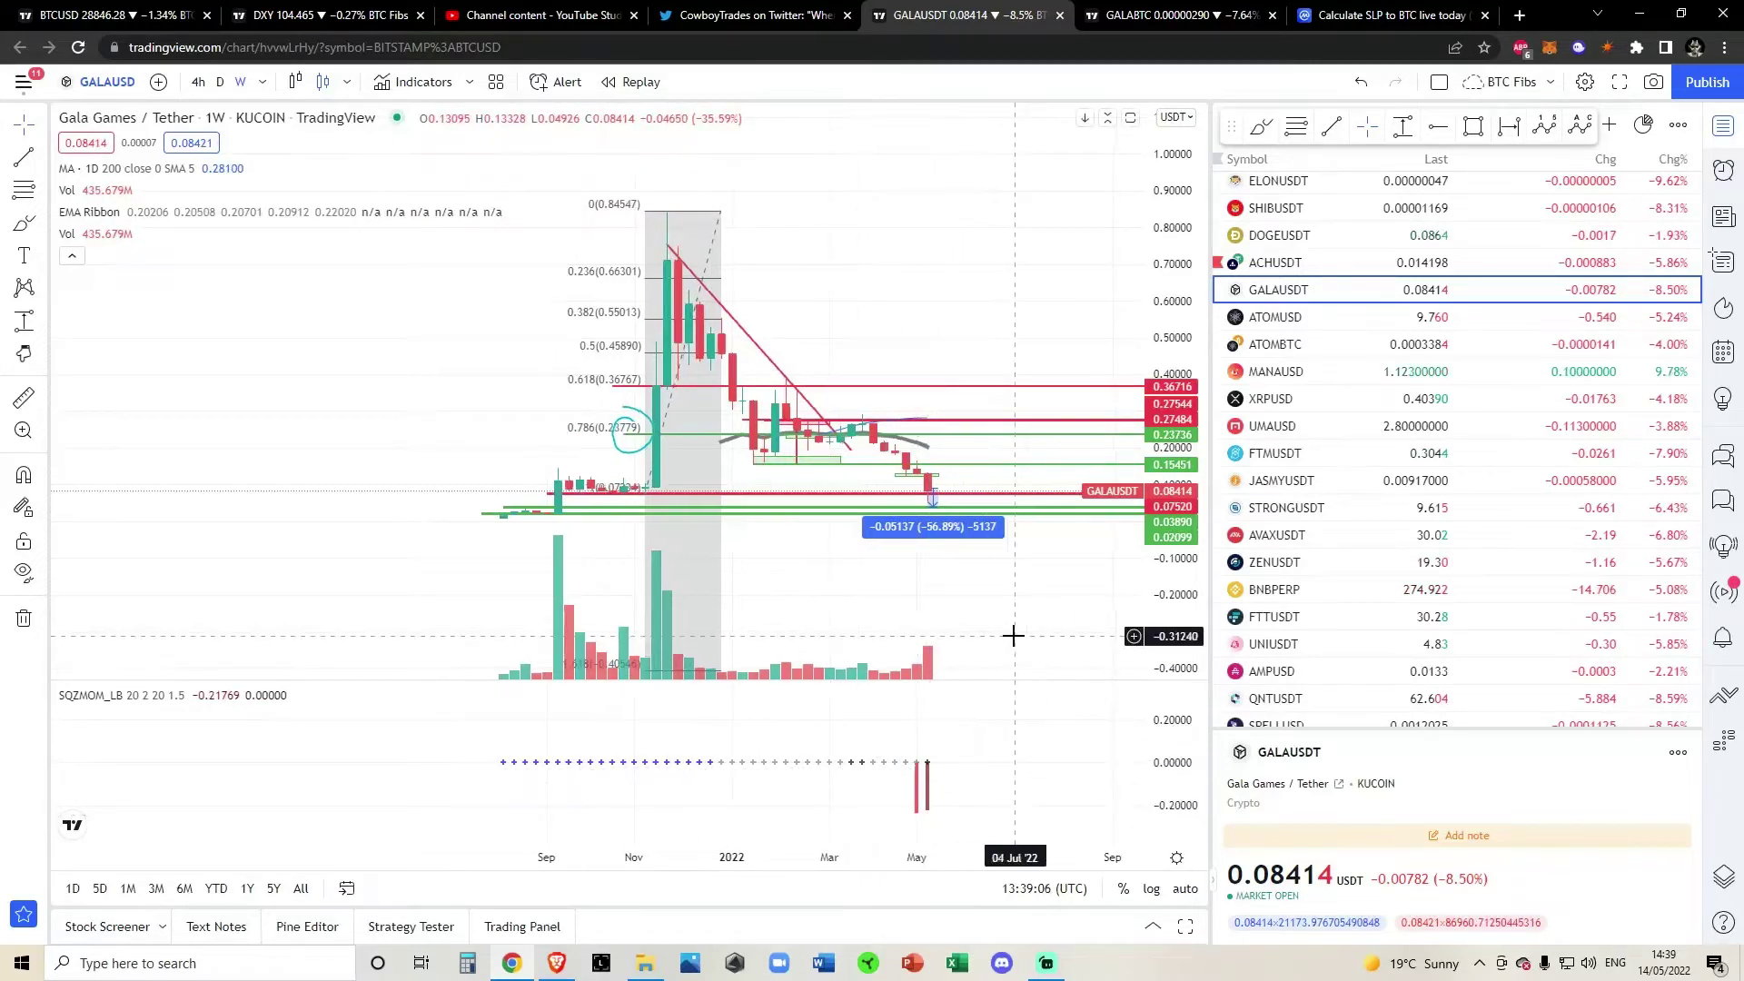
pyautogui.moveTo(1177, 546); pyautogui.dragTo(1175, 492)
pyautogui.moveTo(1046, 335); pyautogui.dragTo(1047, 313)
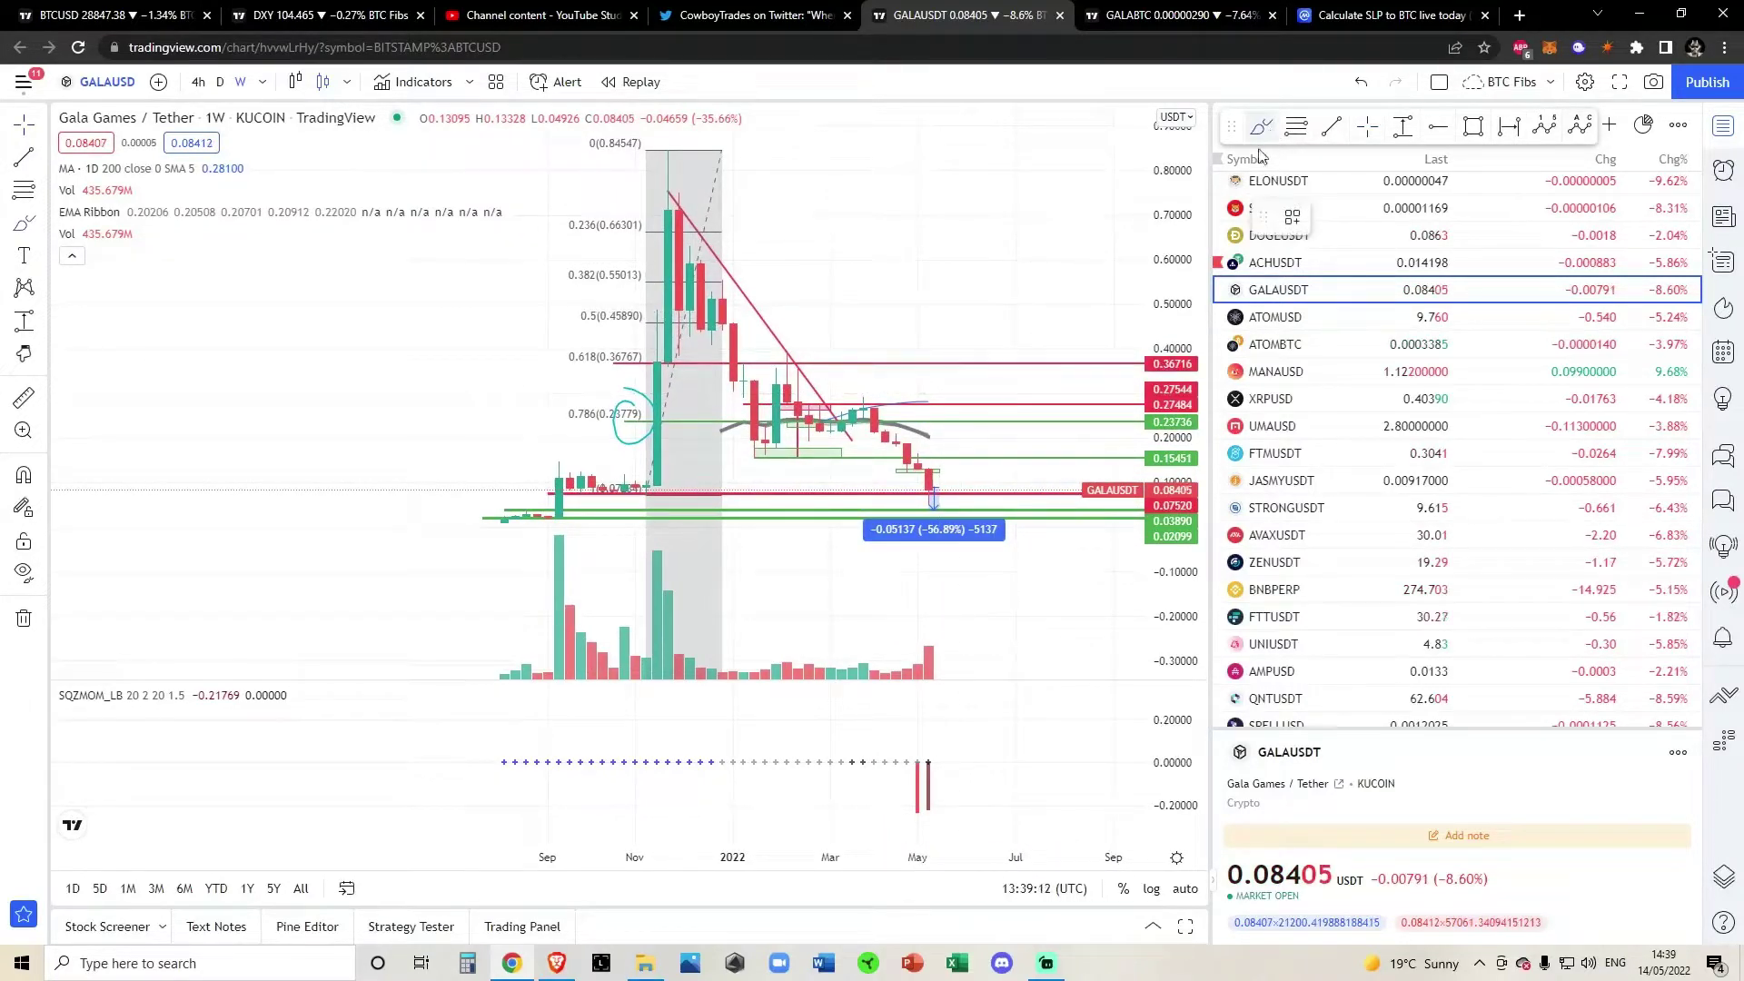
# Brush one stroke down the falling April–May 2022 candles and one along the rising volume bars, and undo both.
pyautogui.moveTo(872, 407); pyautogui.dragTo(928, 486)
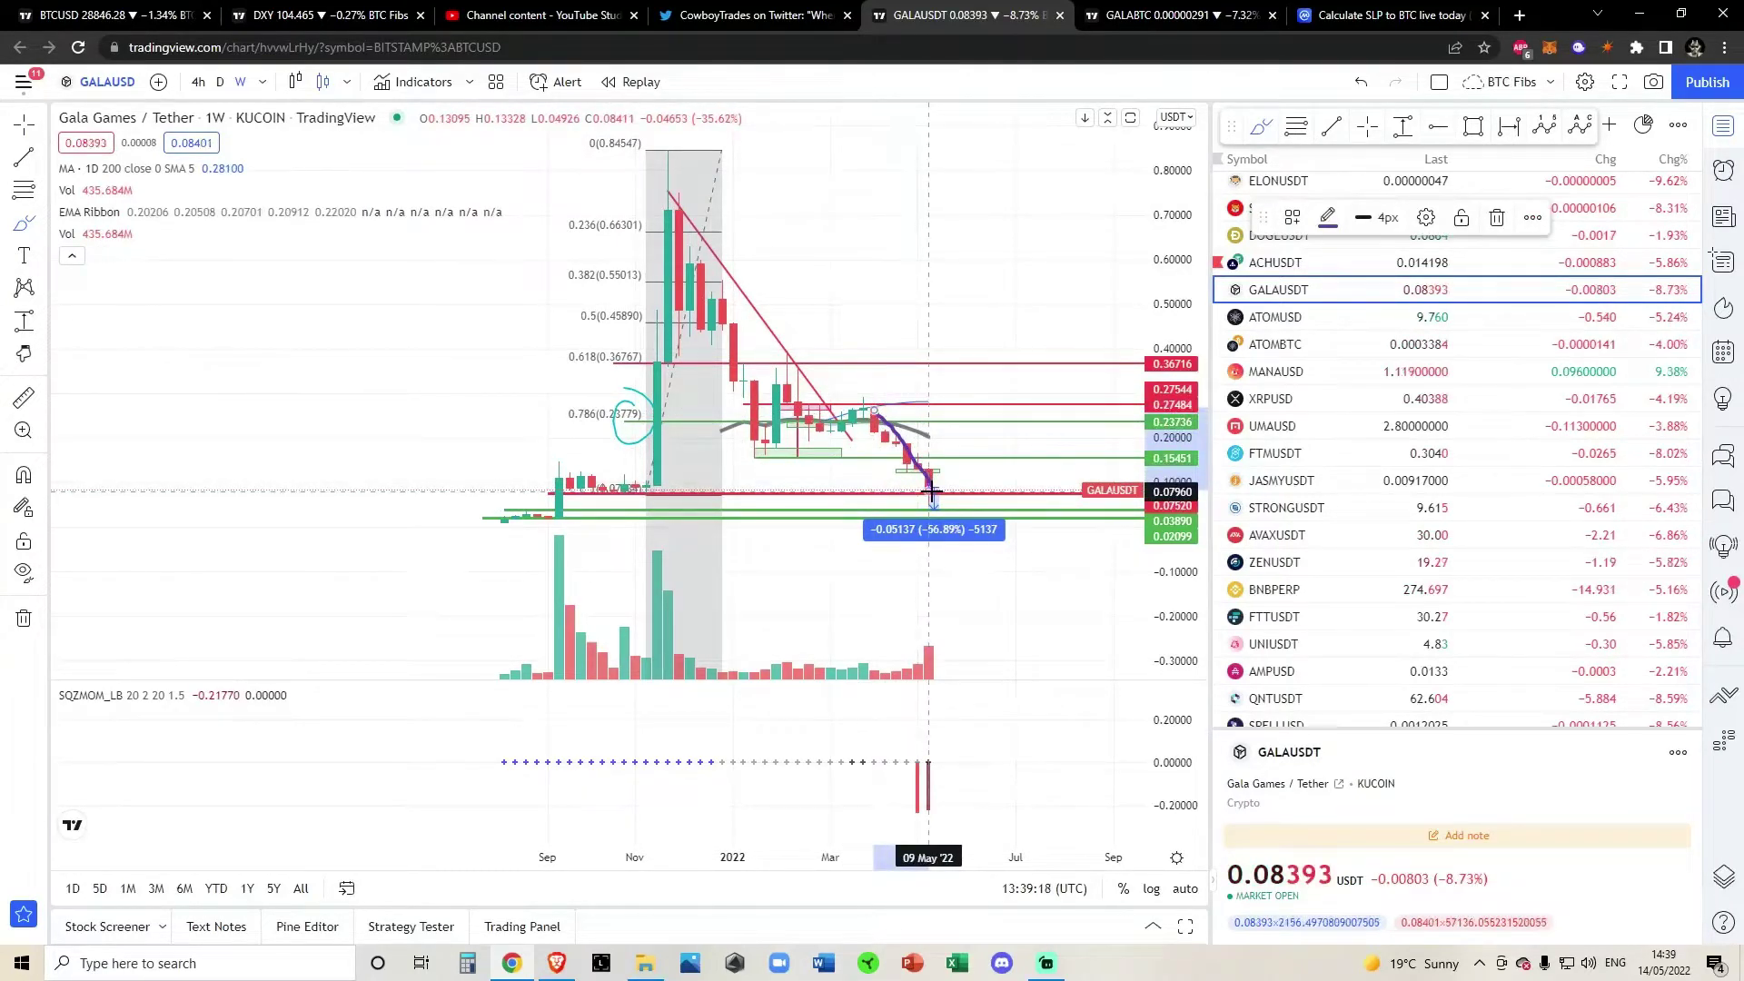
pyautogui.moveTo(867, 673); pyautogui.dragTo(938, 633)
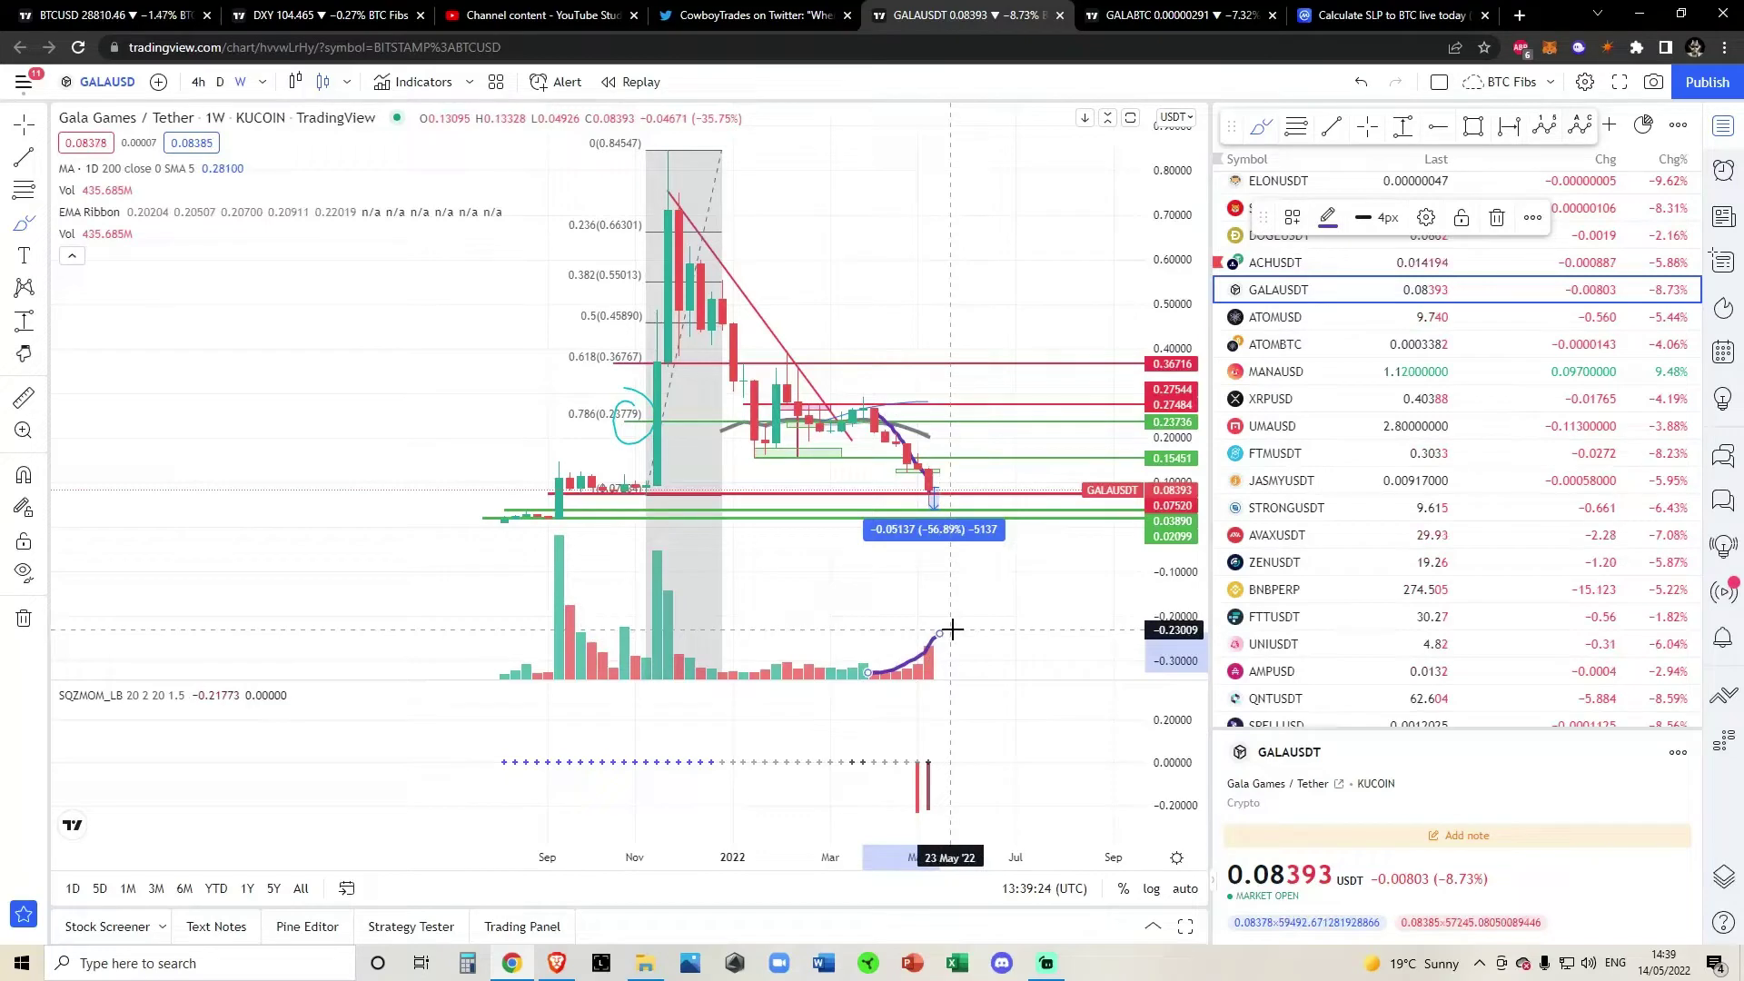
pyautogui.click(1362, 83)
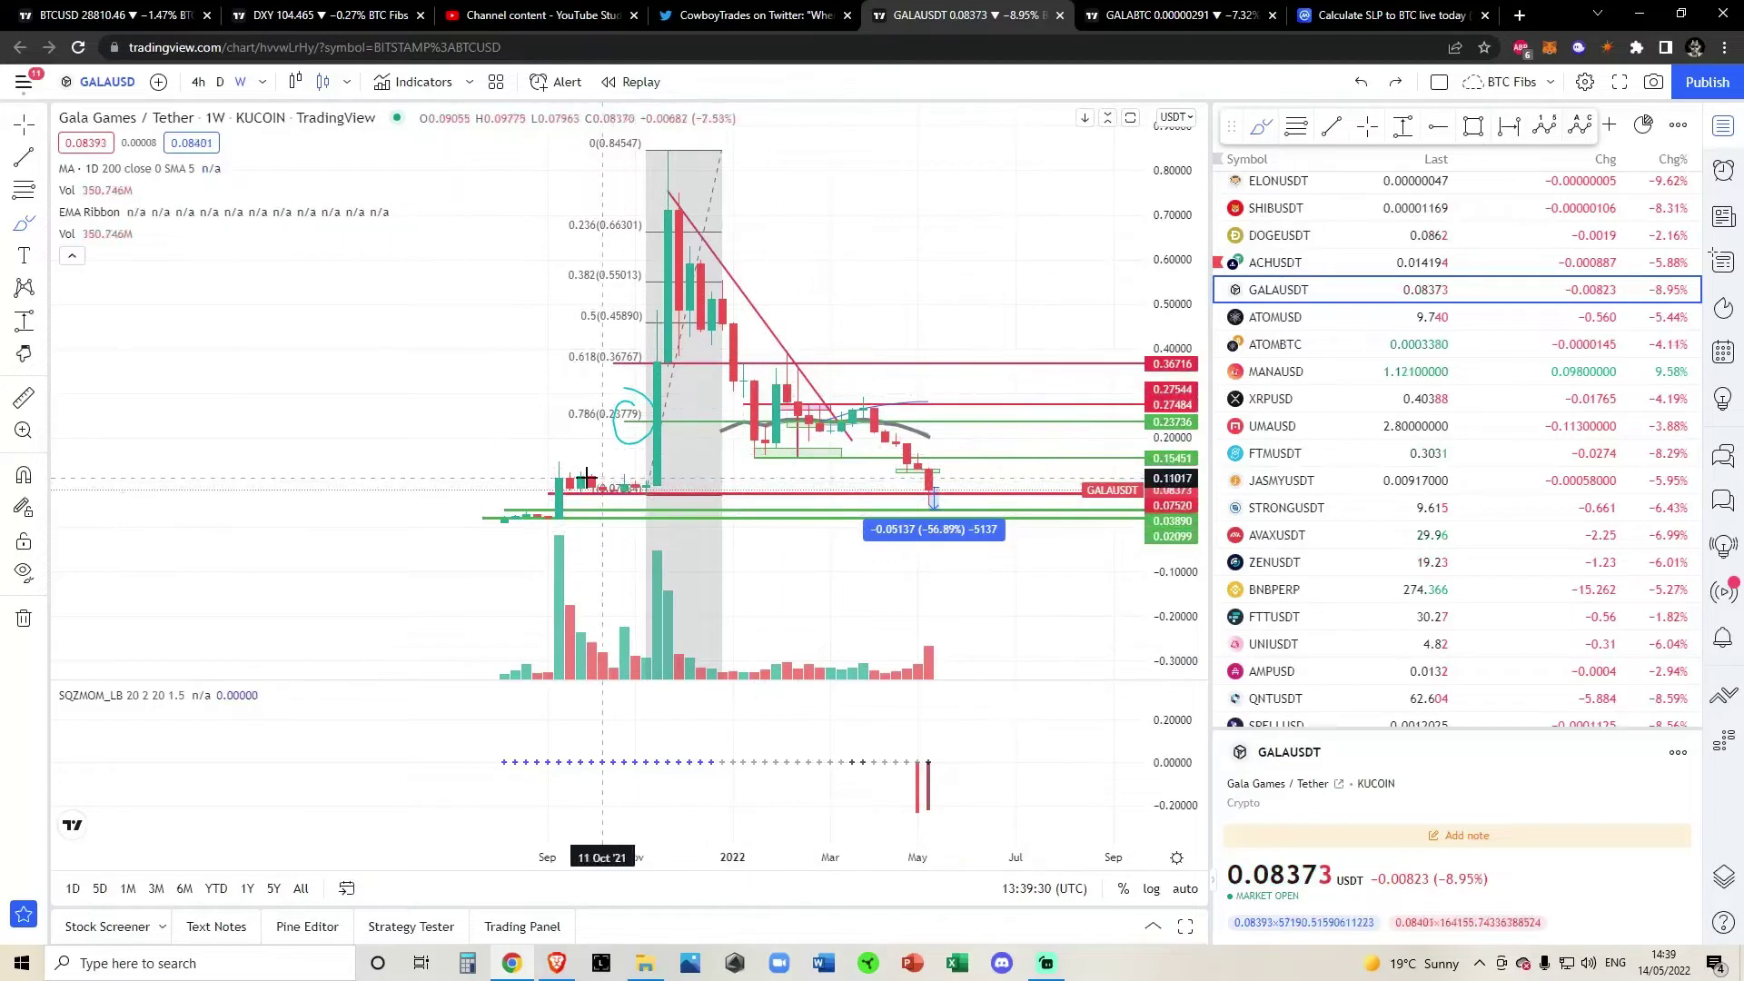
# Brush along the September–November 2021 consolidation and rally and along the matching volume bars, and undo both strokes.
pyautogui.moveTo(572, 479)
pyautogui.mouseDown()
pyautogui.moveTo(545, 478)
pyautogui.moveTo(647, 486)
pyautogui.moveTo(678, 338)
pyautogui.mouseUp()
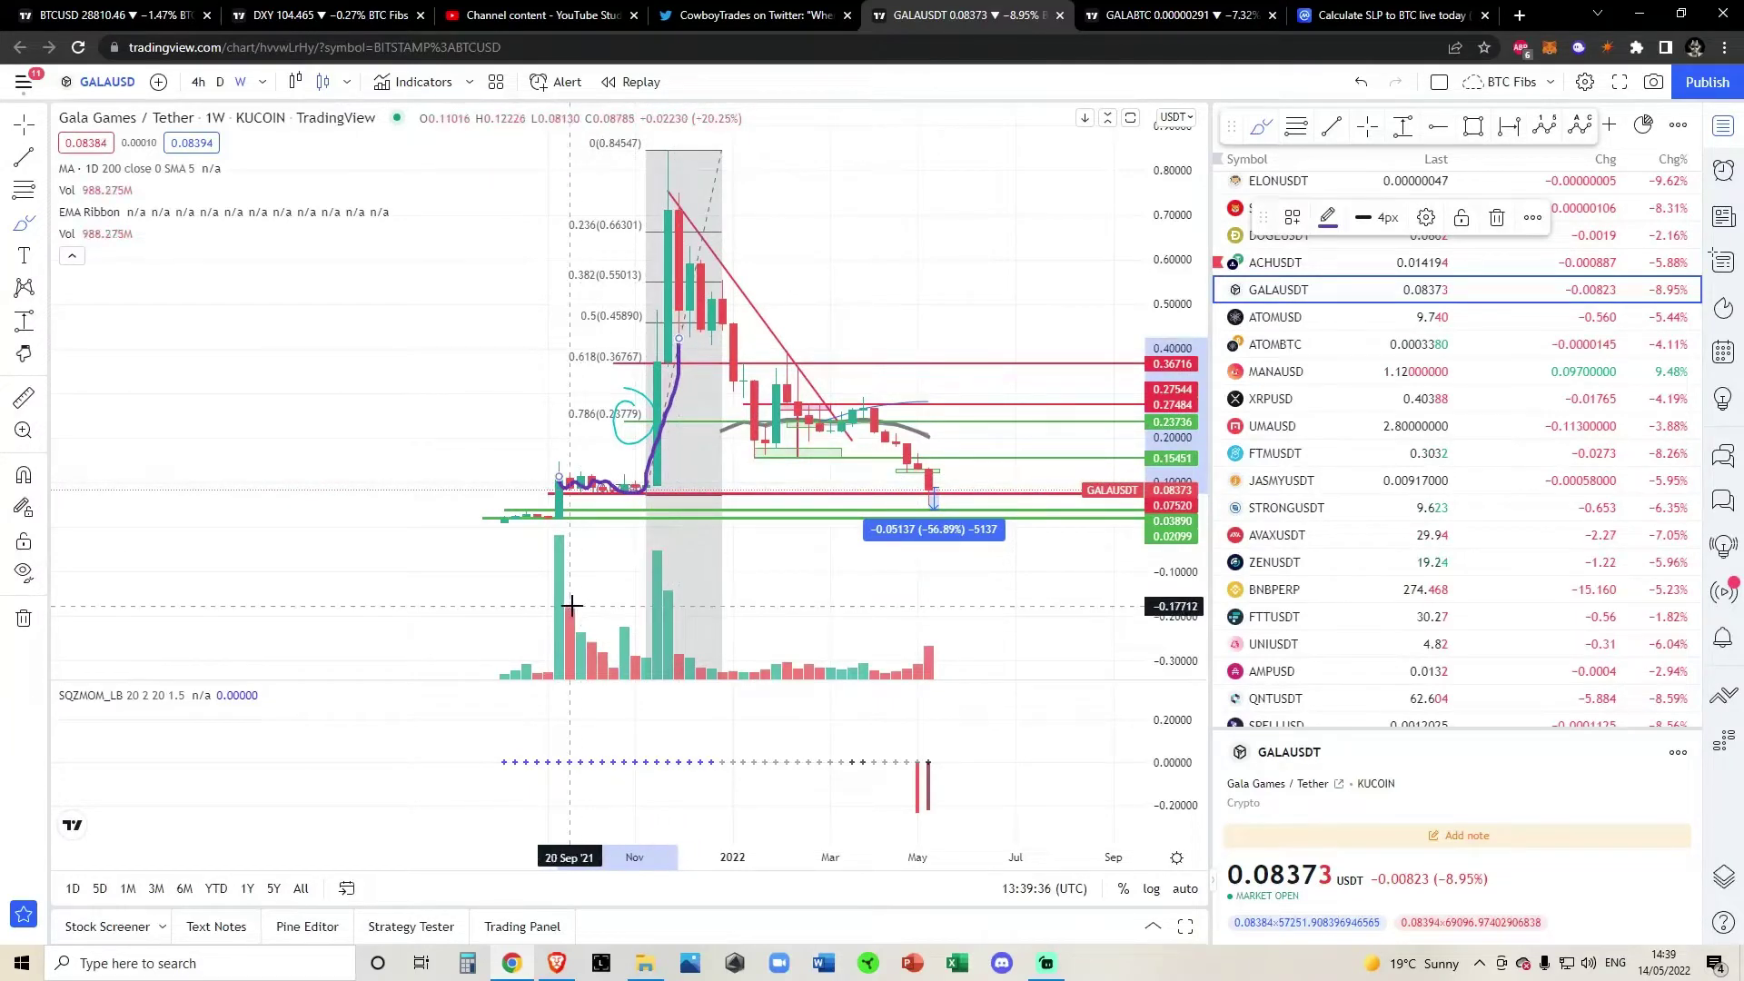
pyautogui.moveTo(569, 597)
pyautogui.mouseDown()
pyautogui.moveTo(601, 656)
pyautogui.moveTo(667, 544)
pyautogui.mouseUp()
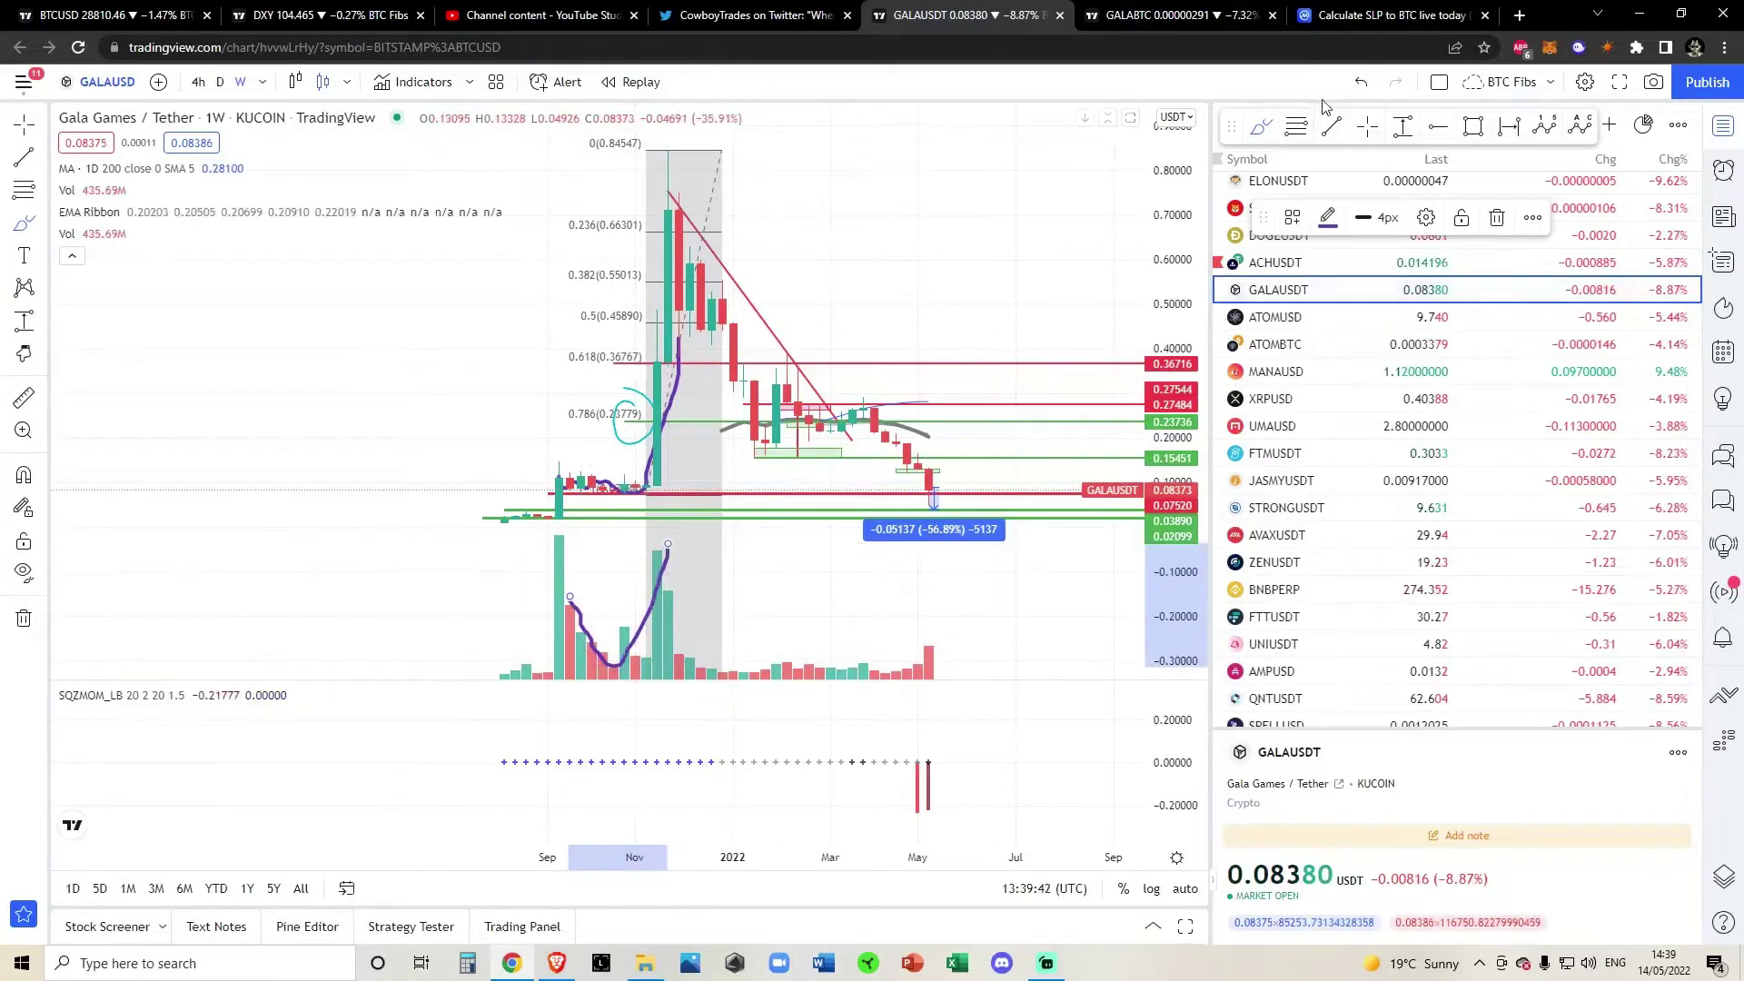
pyautogui.click(1359, 82)
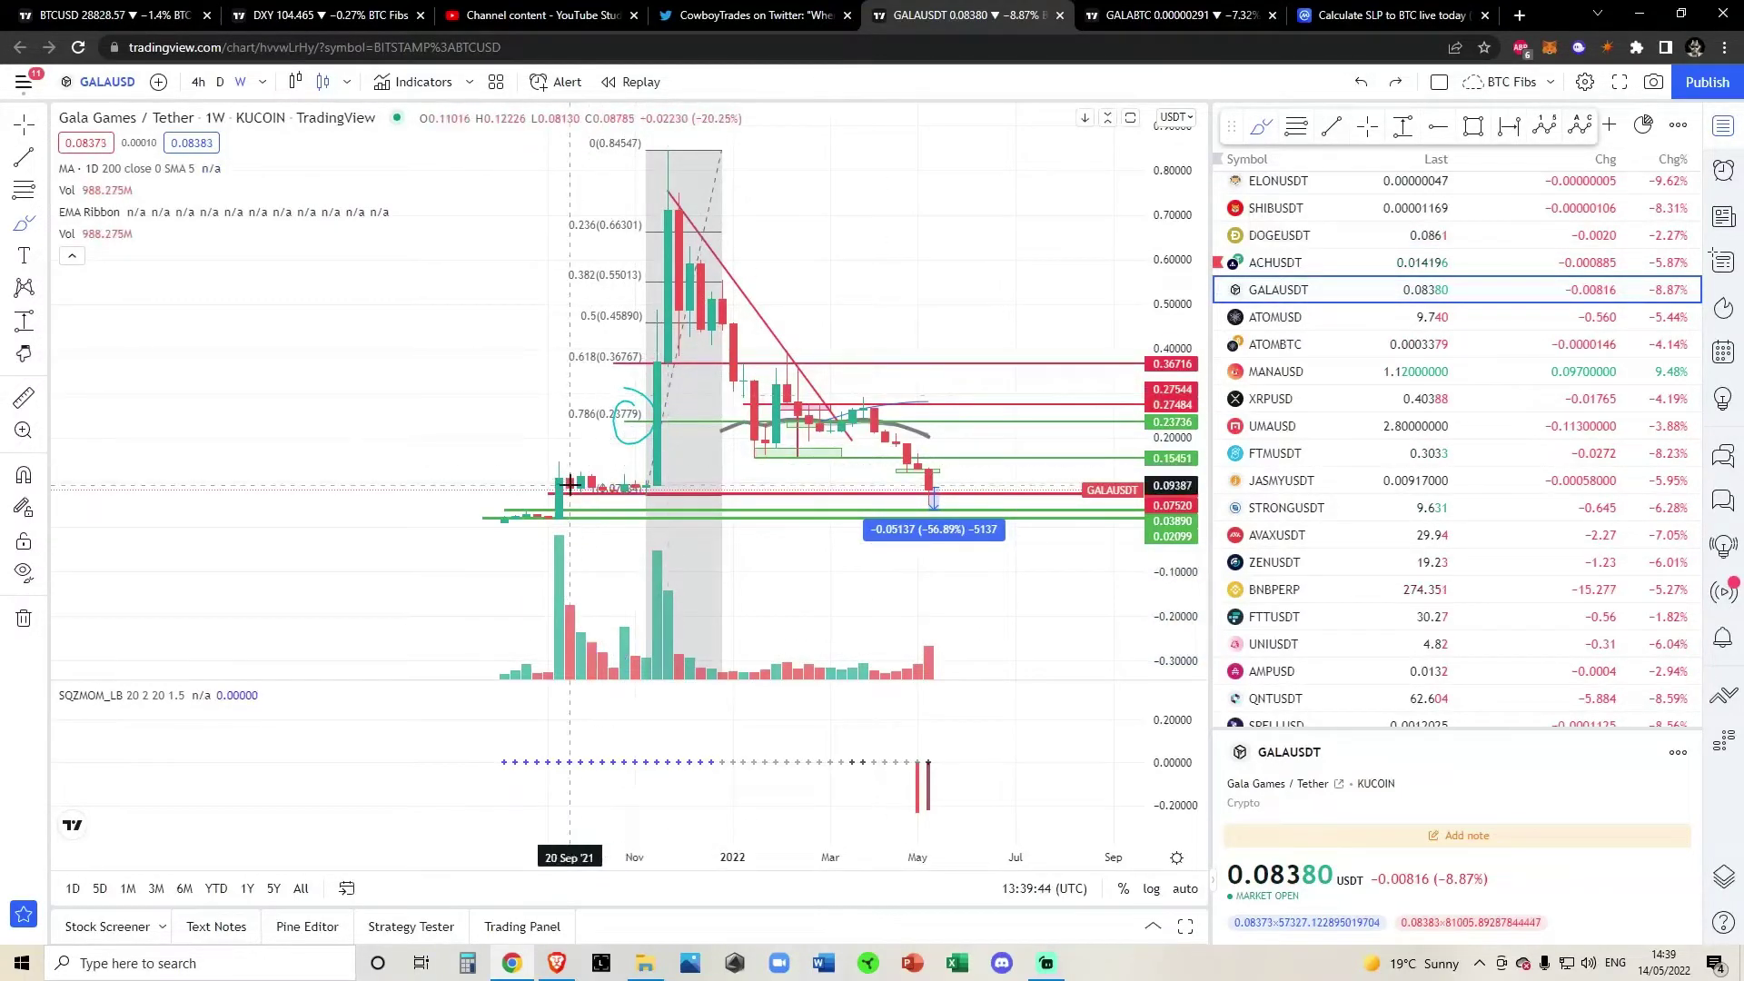
# Sketch a rally-and-pullback curve above the early candles and brush the declining September–November 2021 volume, undoing the strokes.
pyautogui.moveTo(442, 475)
pyautogui.mouseDown()
pyautogui.moveTo(516, 338)
pyautogui.moveTo(602, 363)
pyautogui.moveTo(625, 400)
pyautogui.mouseUp()
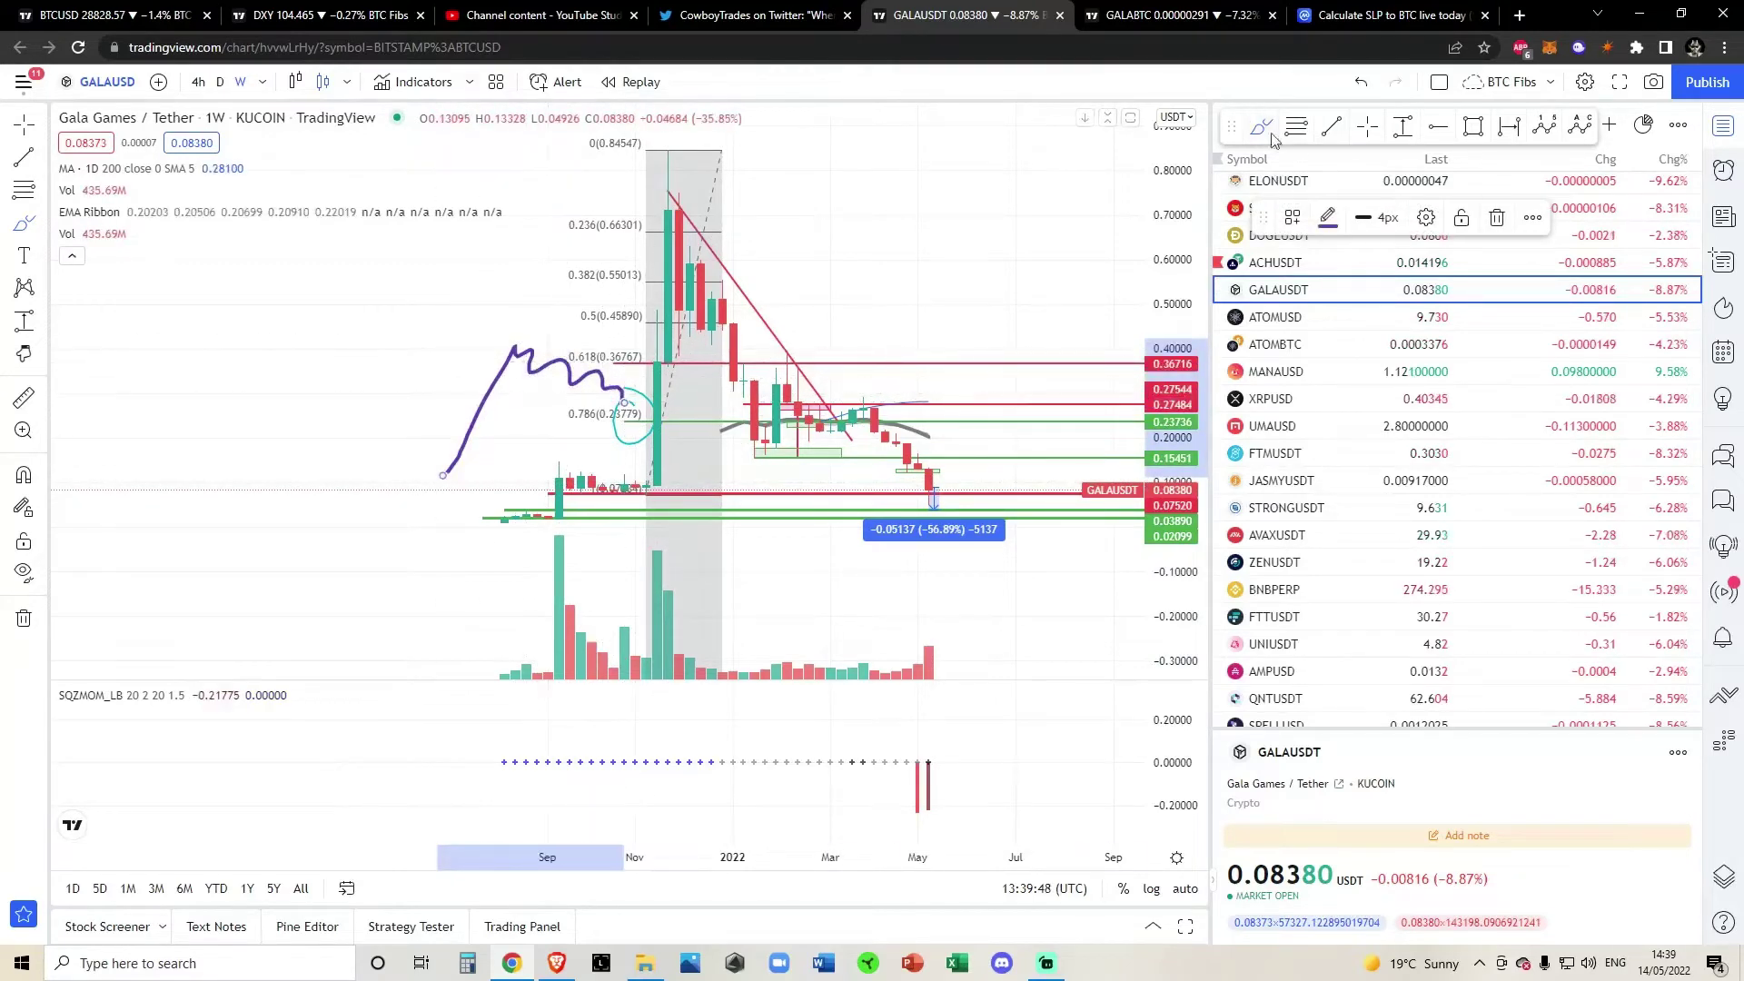
pyautogui.click(1368, 83)
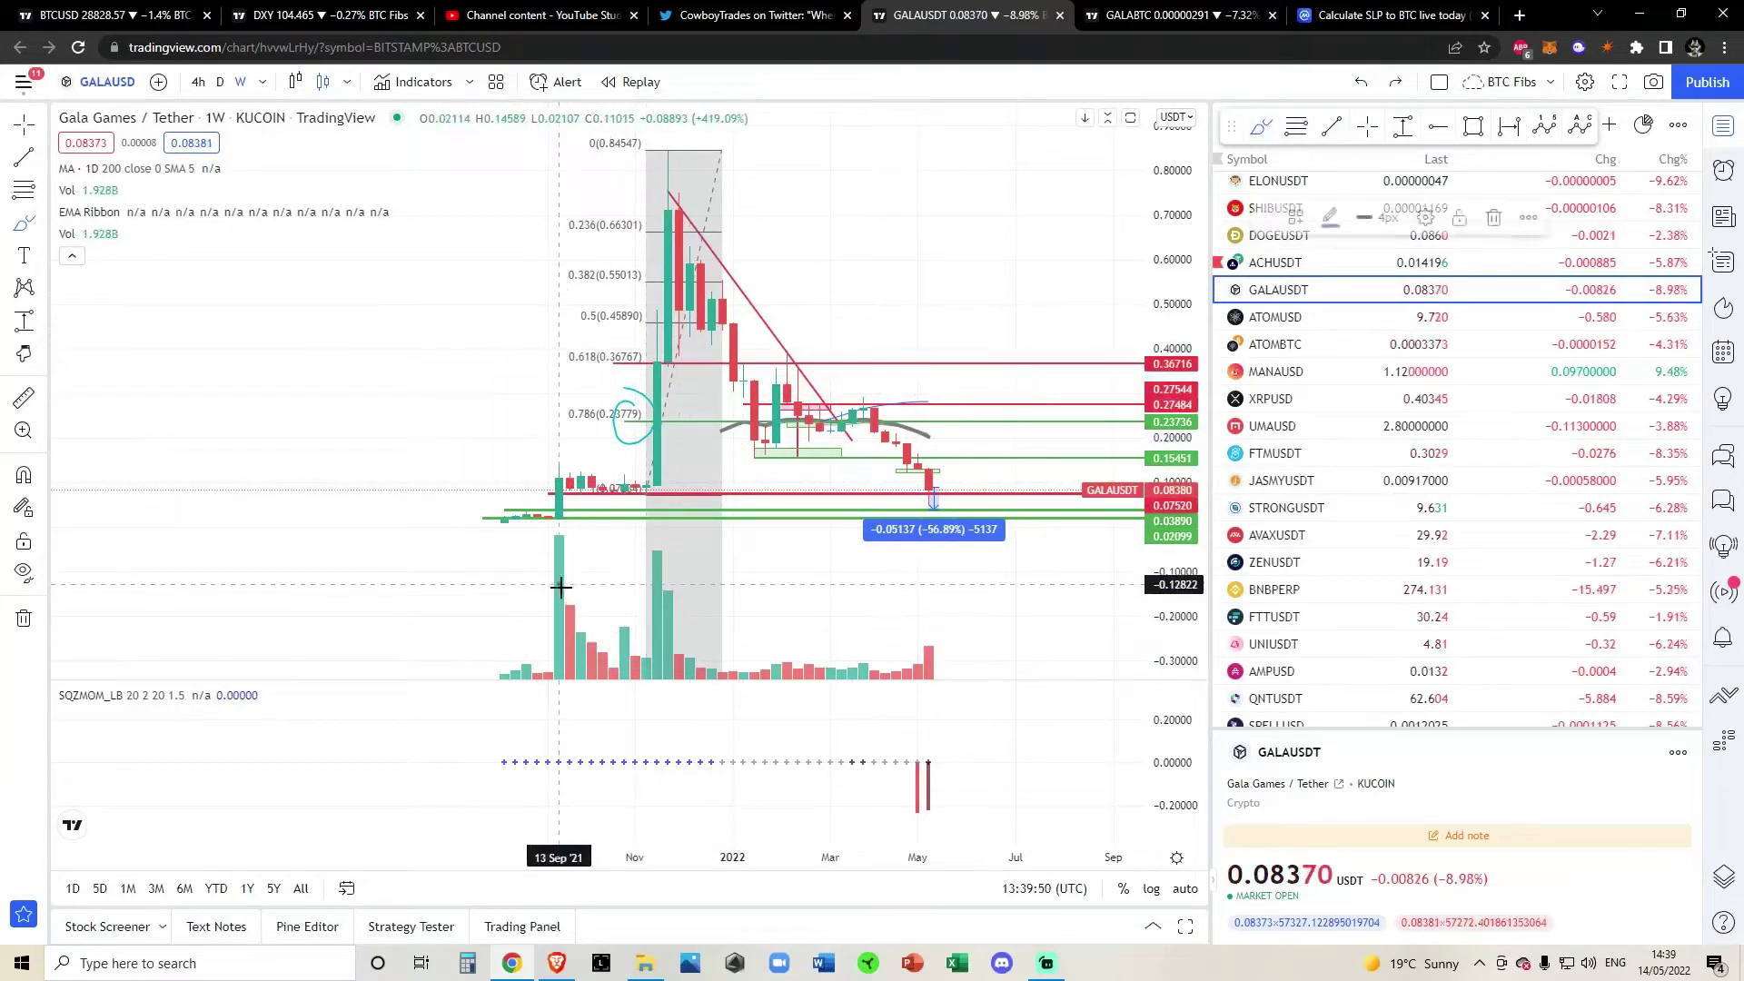
pyautogui.moveTo(561, 588)
pyautogui.mouseDown()
pyautogui.moveTo(592, 639)
pyautogui.moveTo(646, 673)
pyautogui.mouseUp()
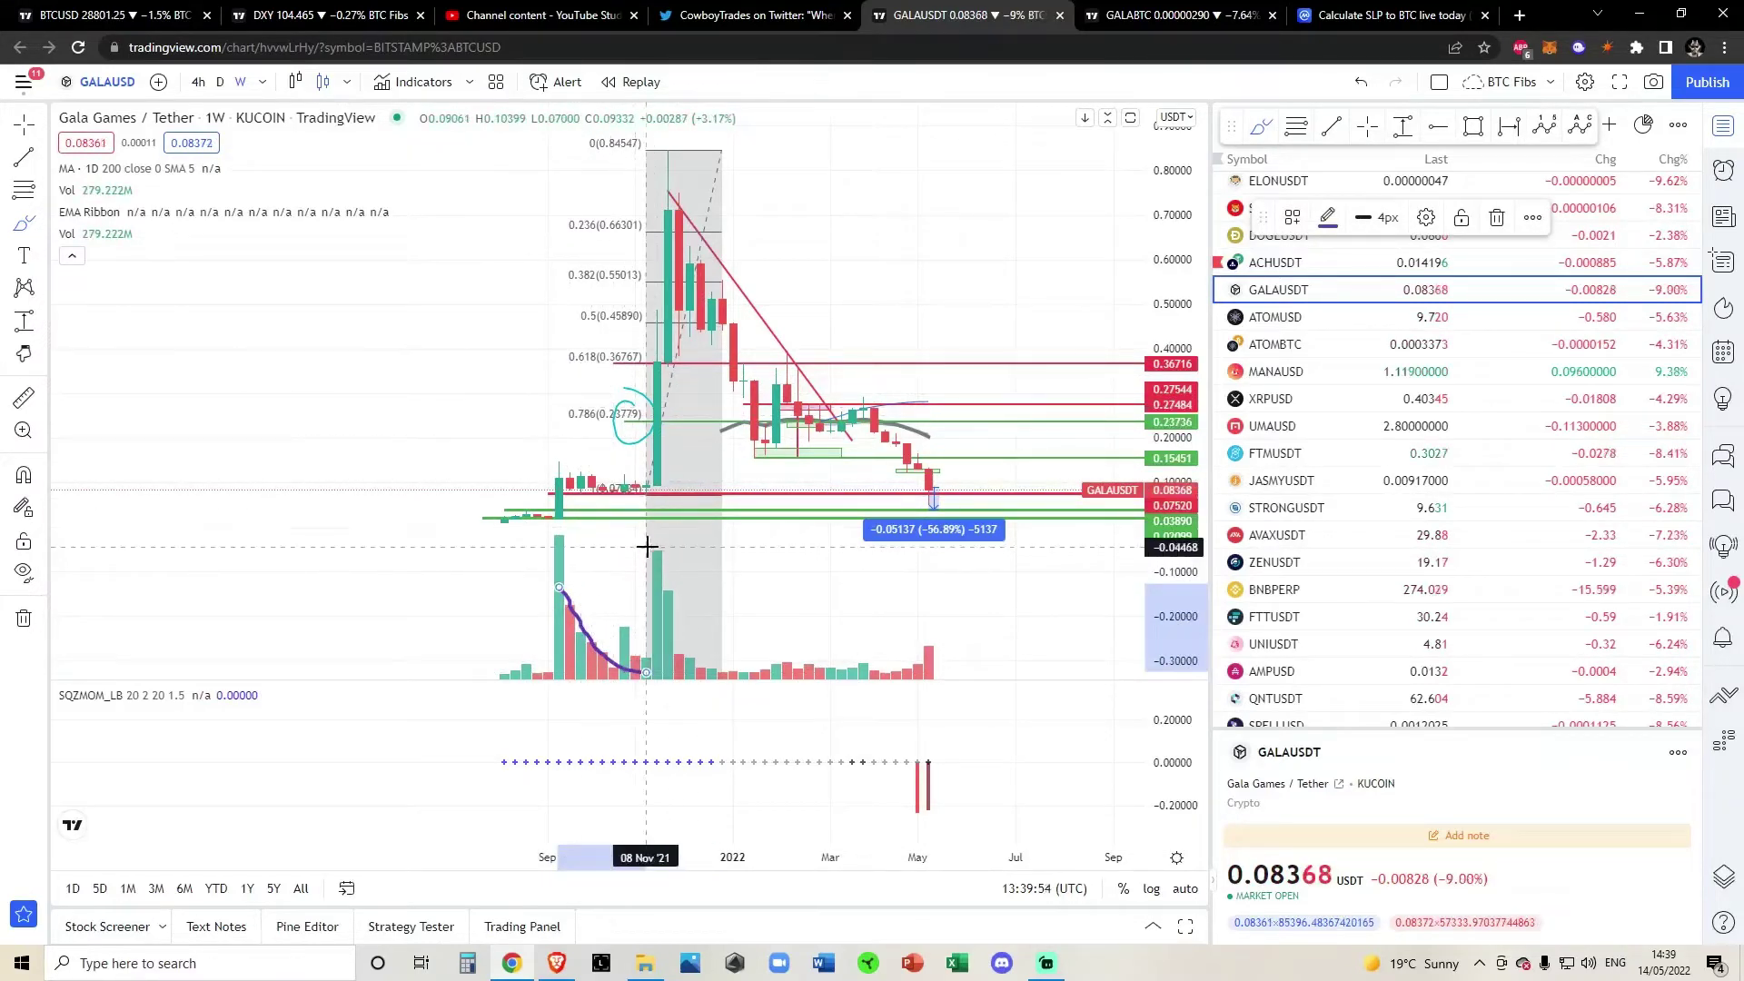
pyautogui.moveTo(605, 668)
pyautogui.mouseDown()
pyautogui.moveTo(624, 618)
pyautogui.moveTo(636, 676)
pyautogui.moveTo(661, 578)
pyautogui.moveTo(667, 670)
pyautogui.mouseUp()
pyautogui.click(646, 681)
pyautogui.click(1365, 80)
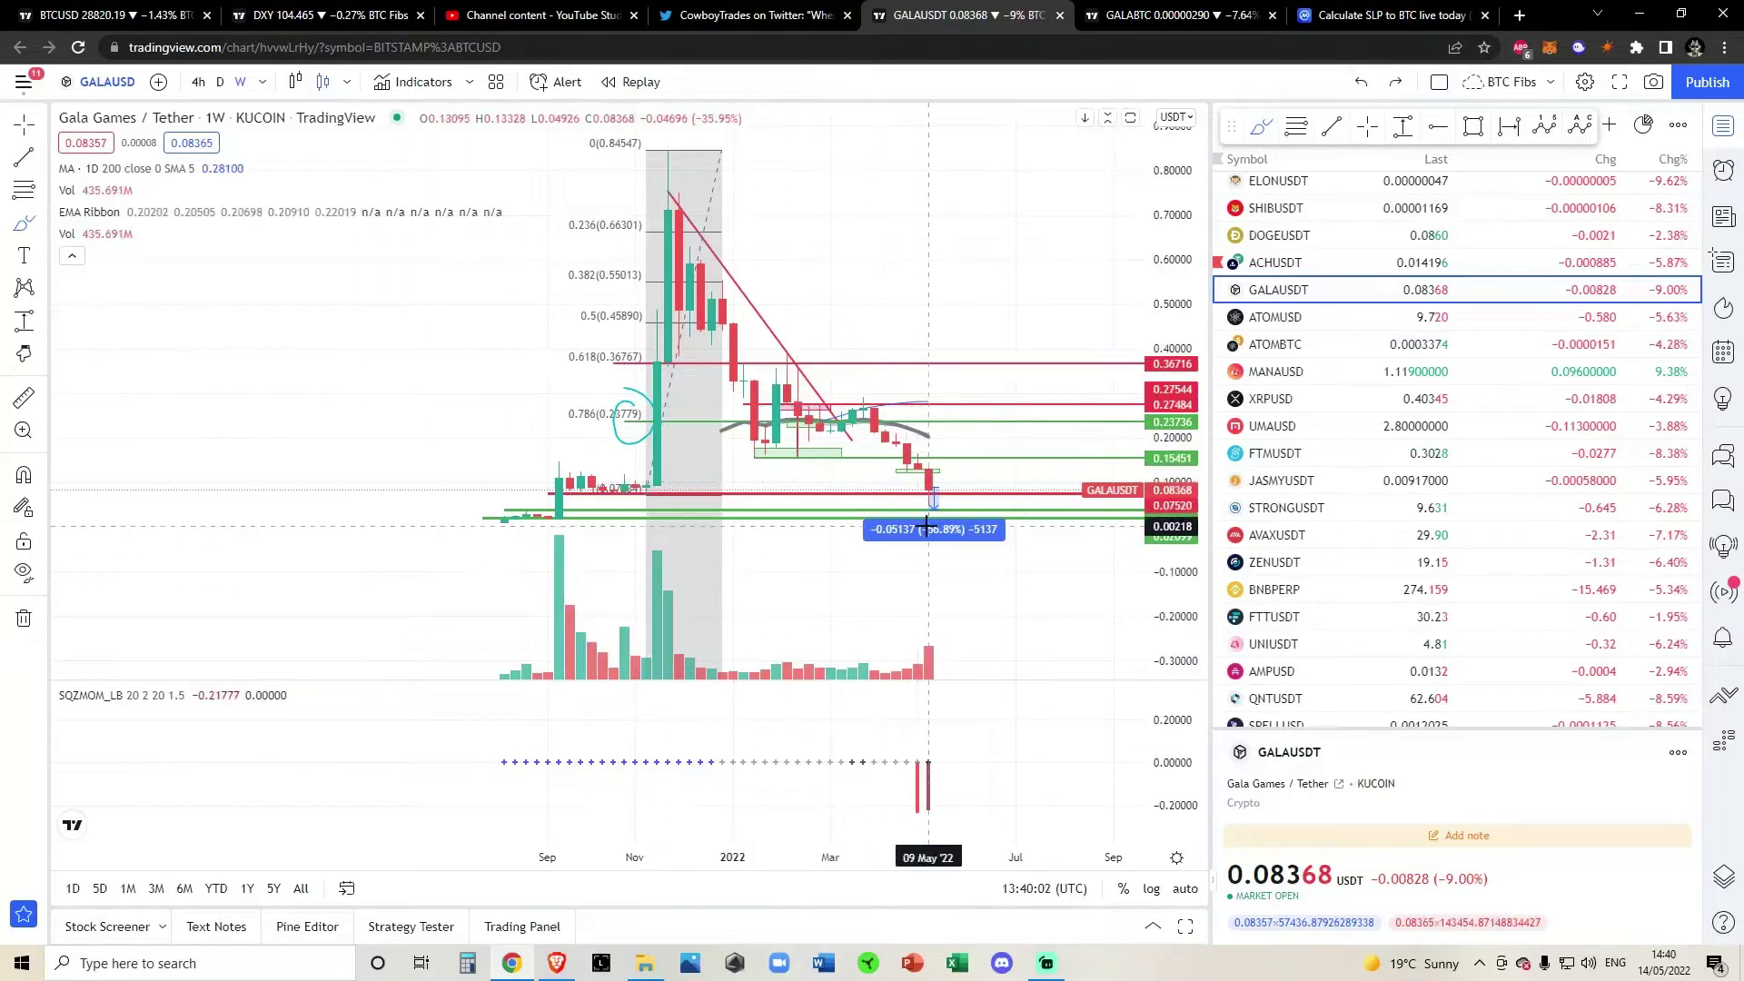
# Mark the latest weekly price decline and the increasing volume beneath it with brush strokes, and undo both.
pyautogui.moveTo(841, 397); pyautogui.dragTo(922, 493)
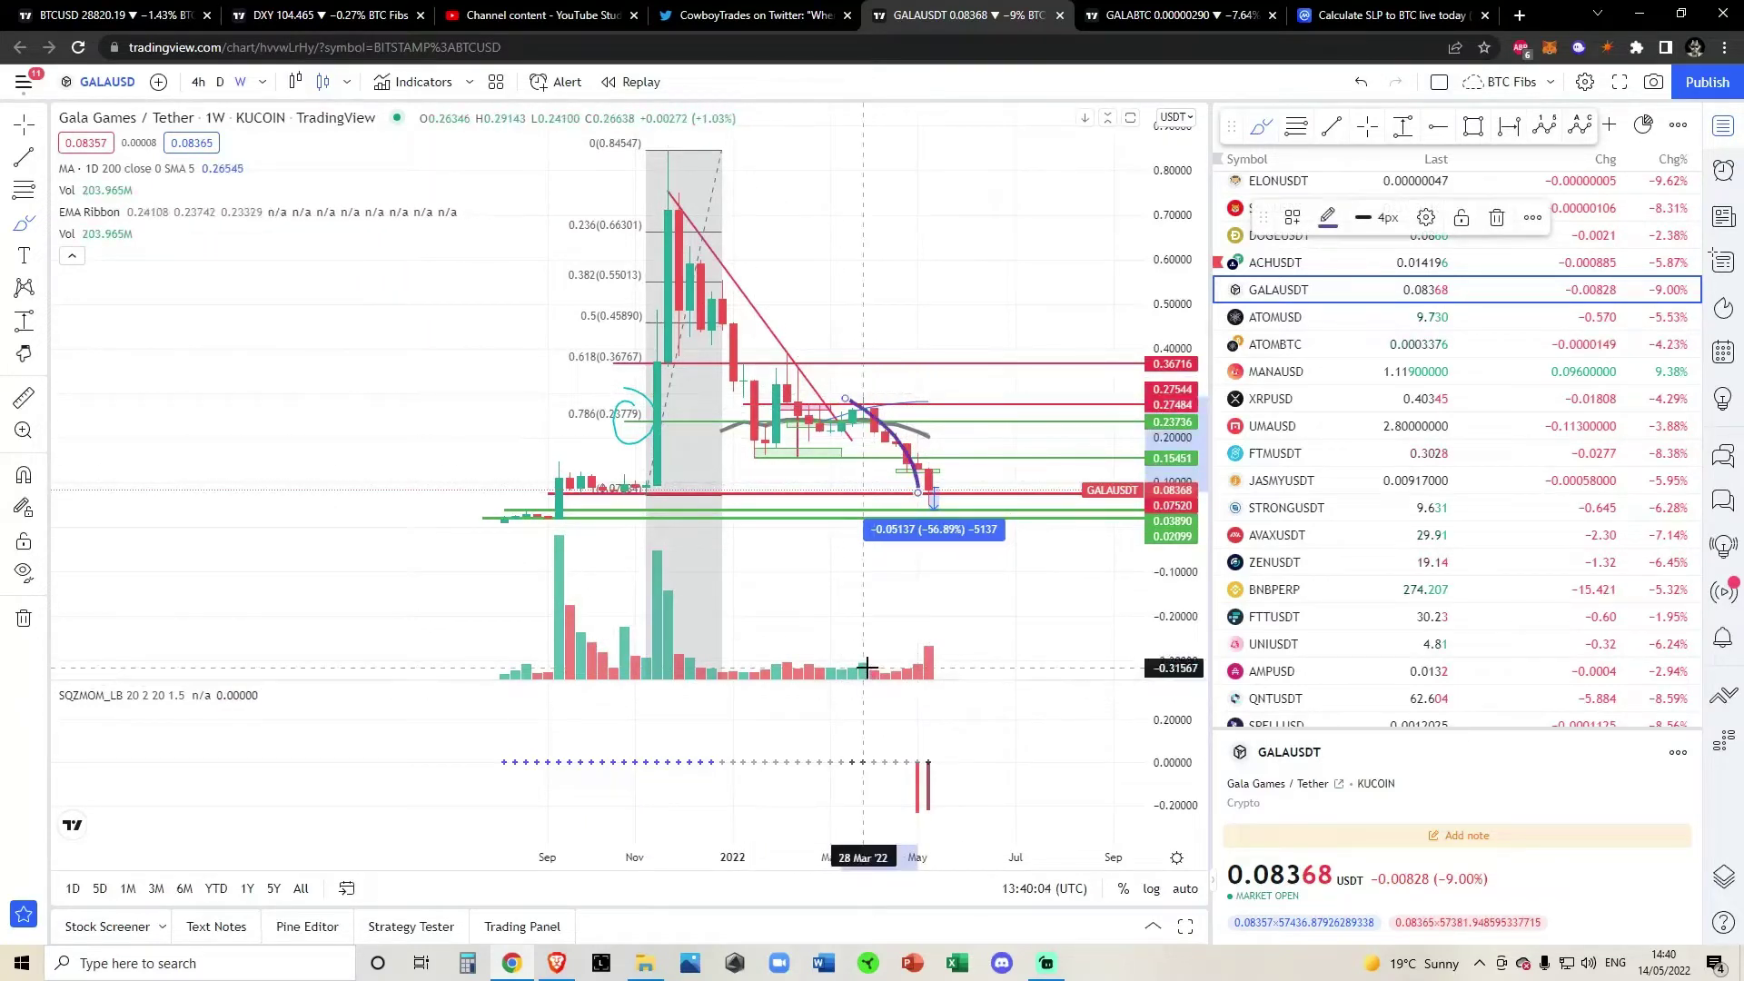
pyautogui.moveTo(886, 672); pyautogui.dragTo(949, 627)
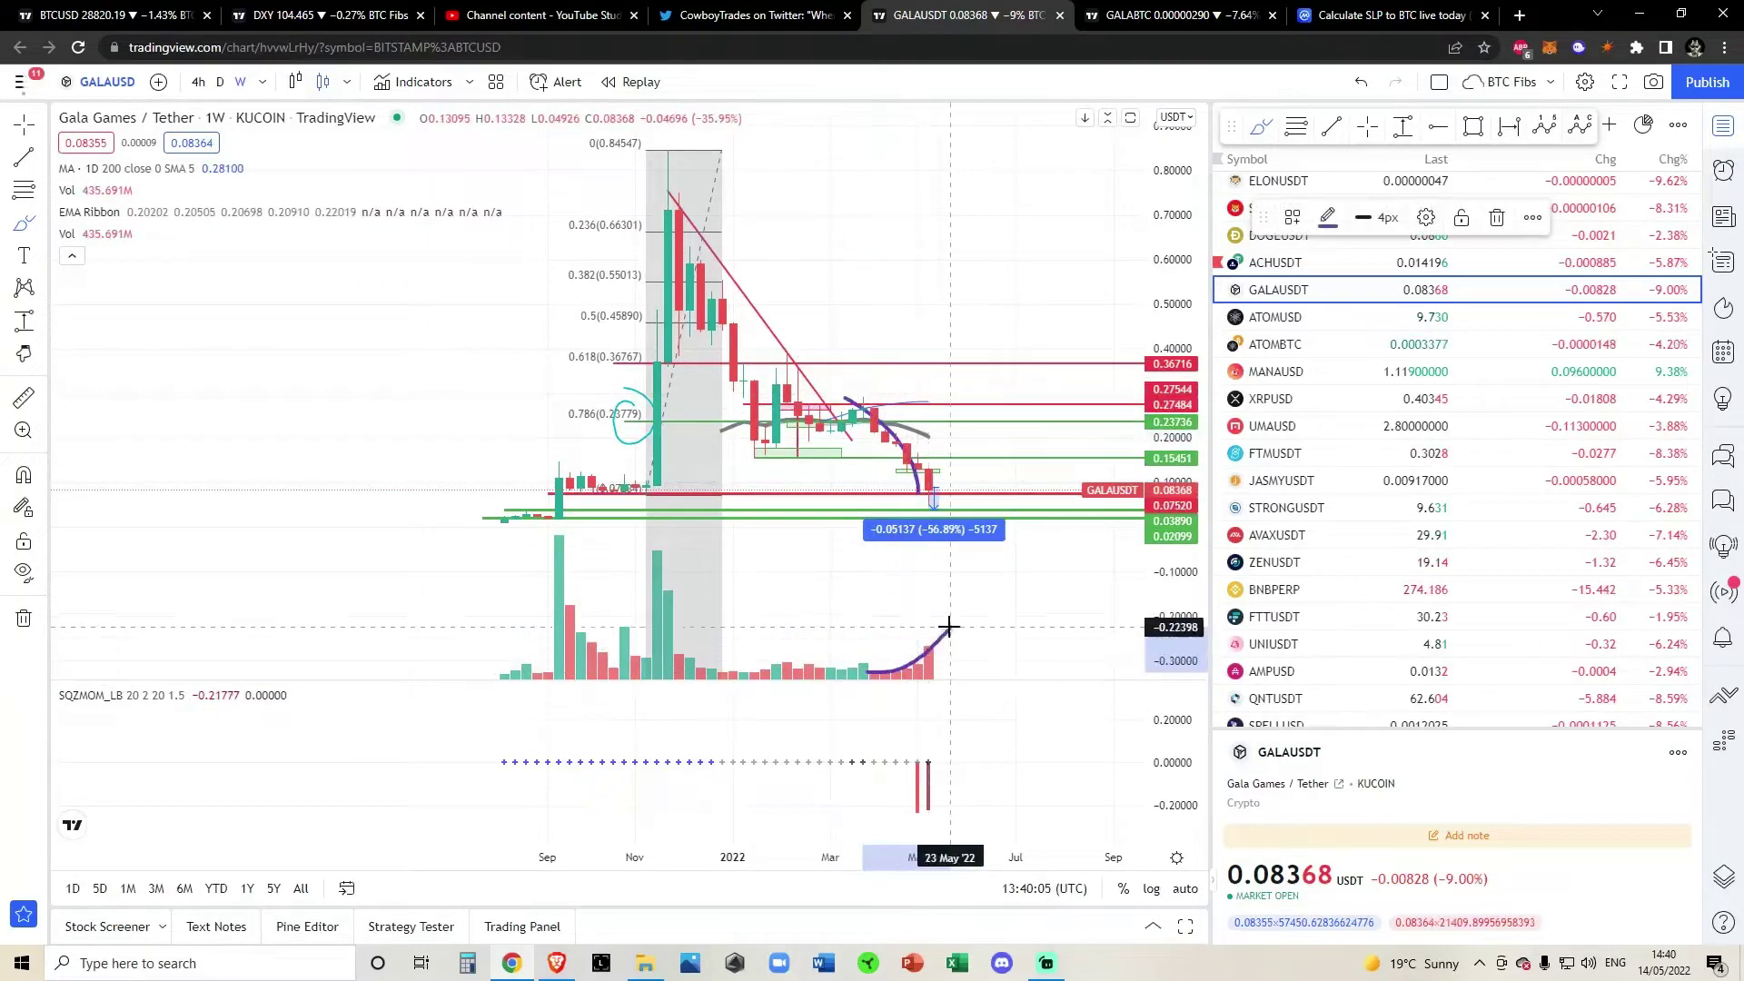
pyautogui.click(1360, 82)
pyautogui.click(1360, 82)
# Return the GALAUSDT chart to the daily timeframe and rescale the price and squeeze momentum panes around the recent candles.
pyautogui.scroll(5, 999, 518)
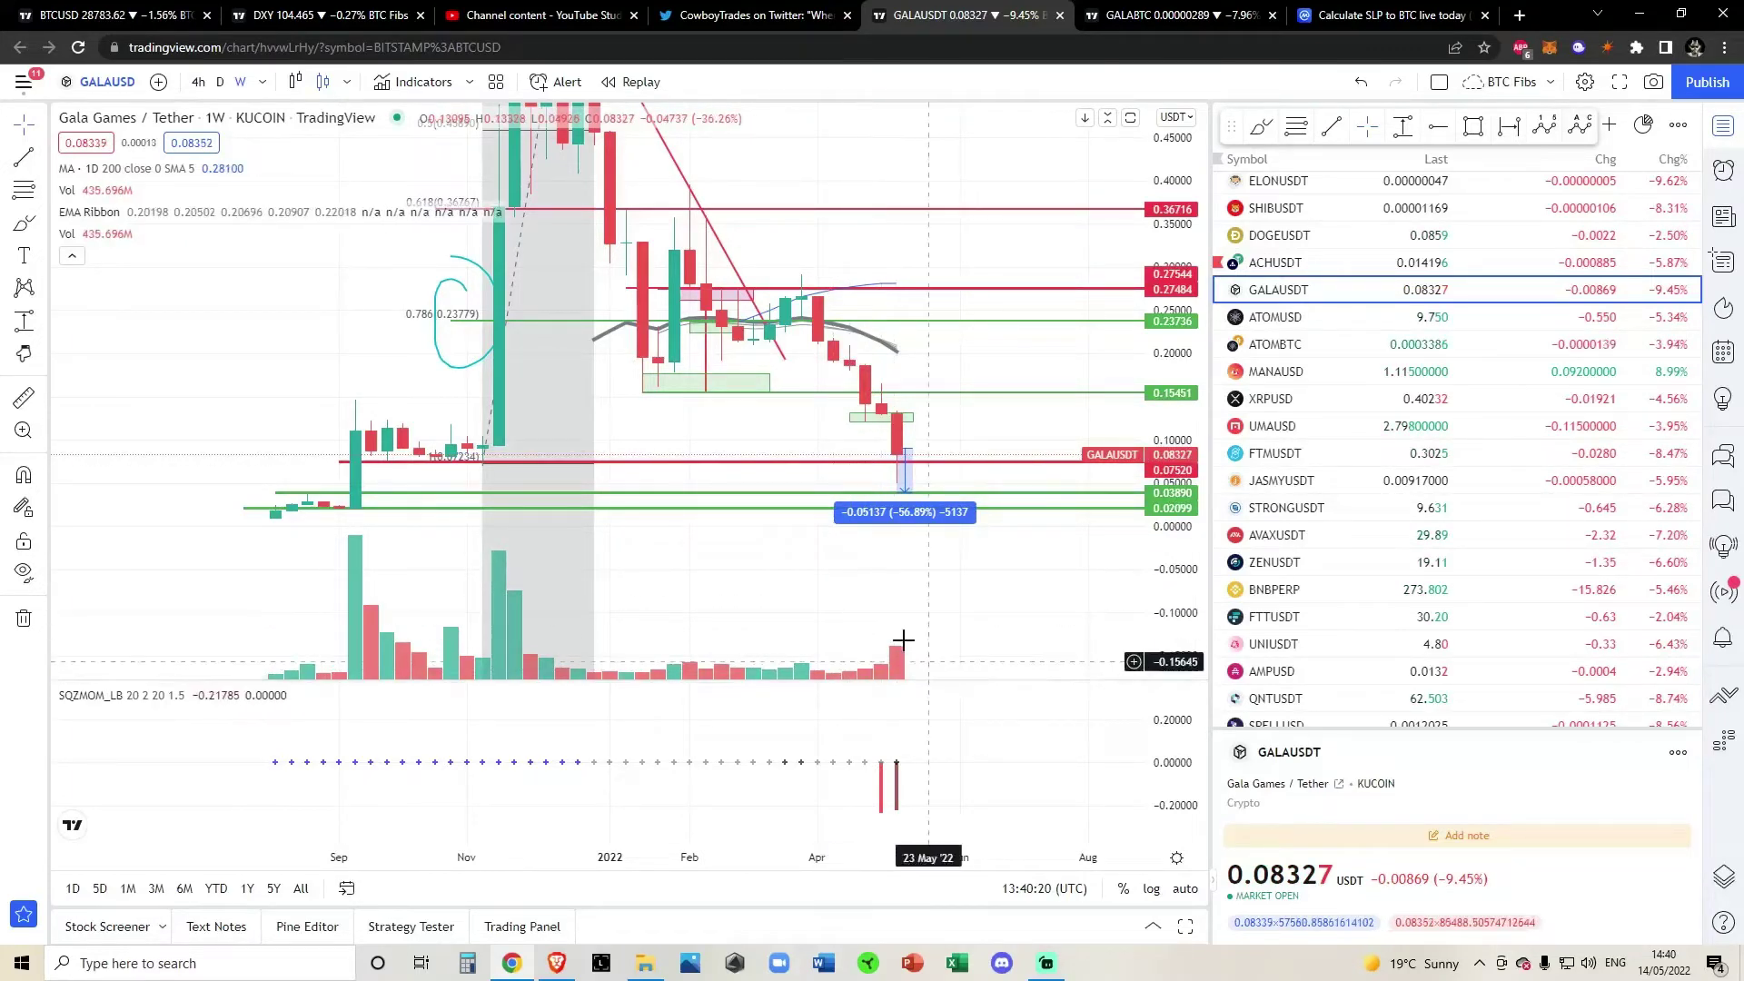
pyautogui.click(219, 82)
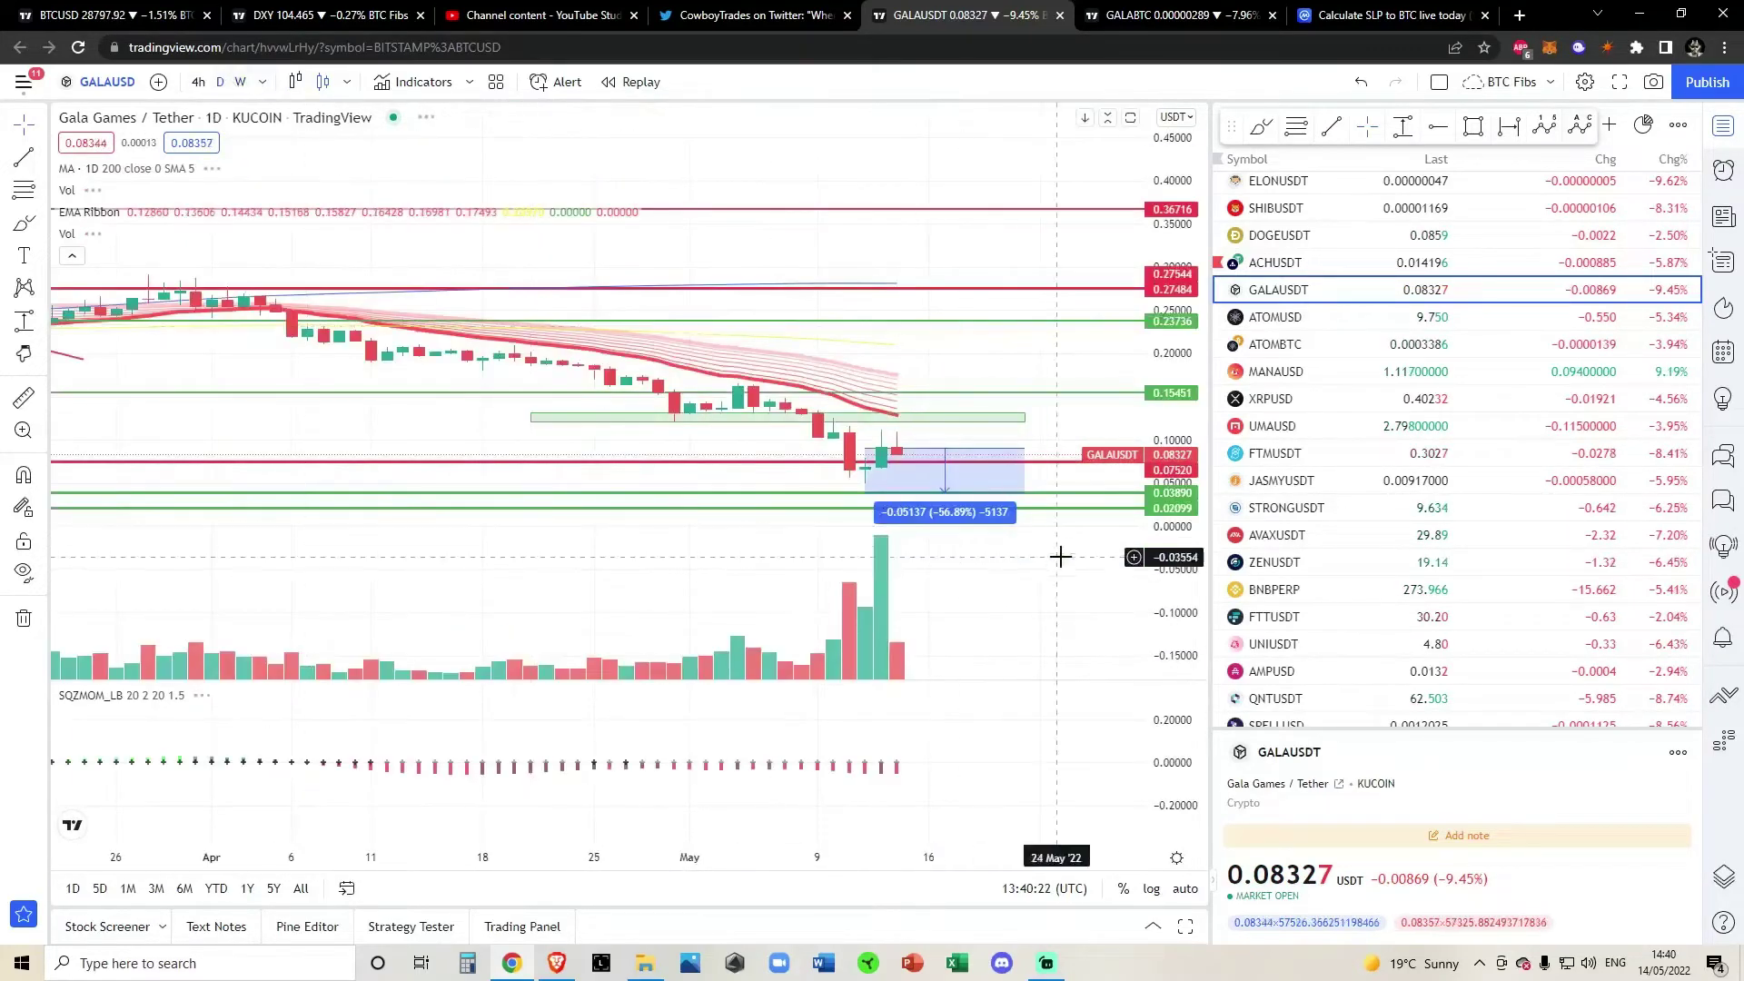
pyautogui.scroll(-5, 1065, 558)
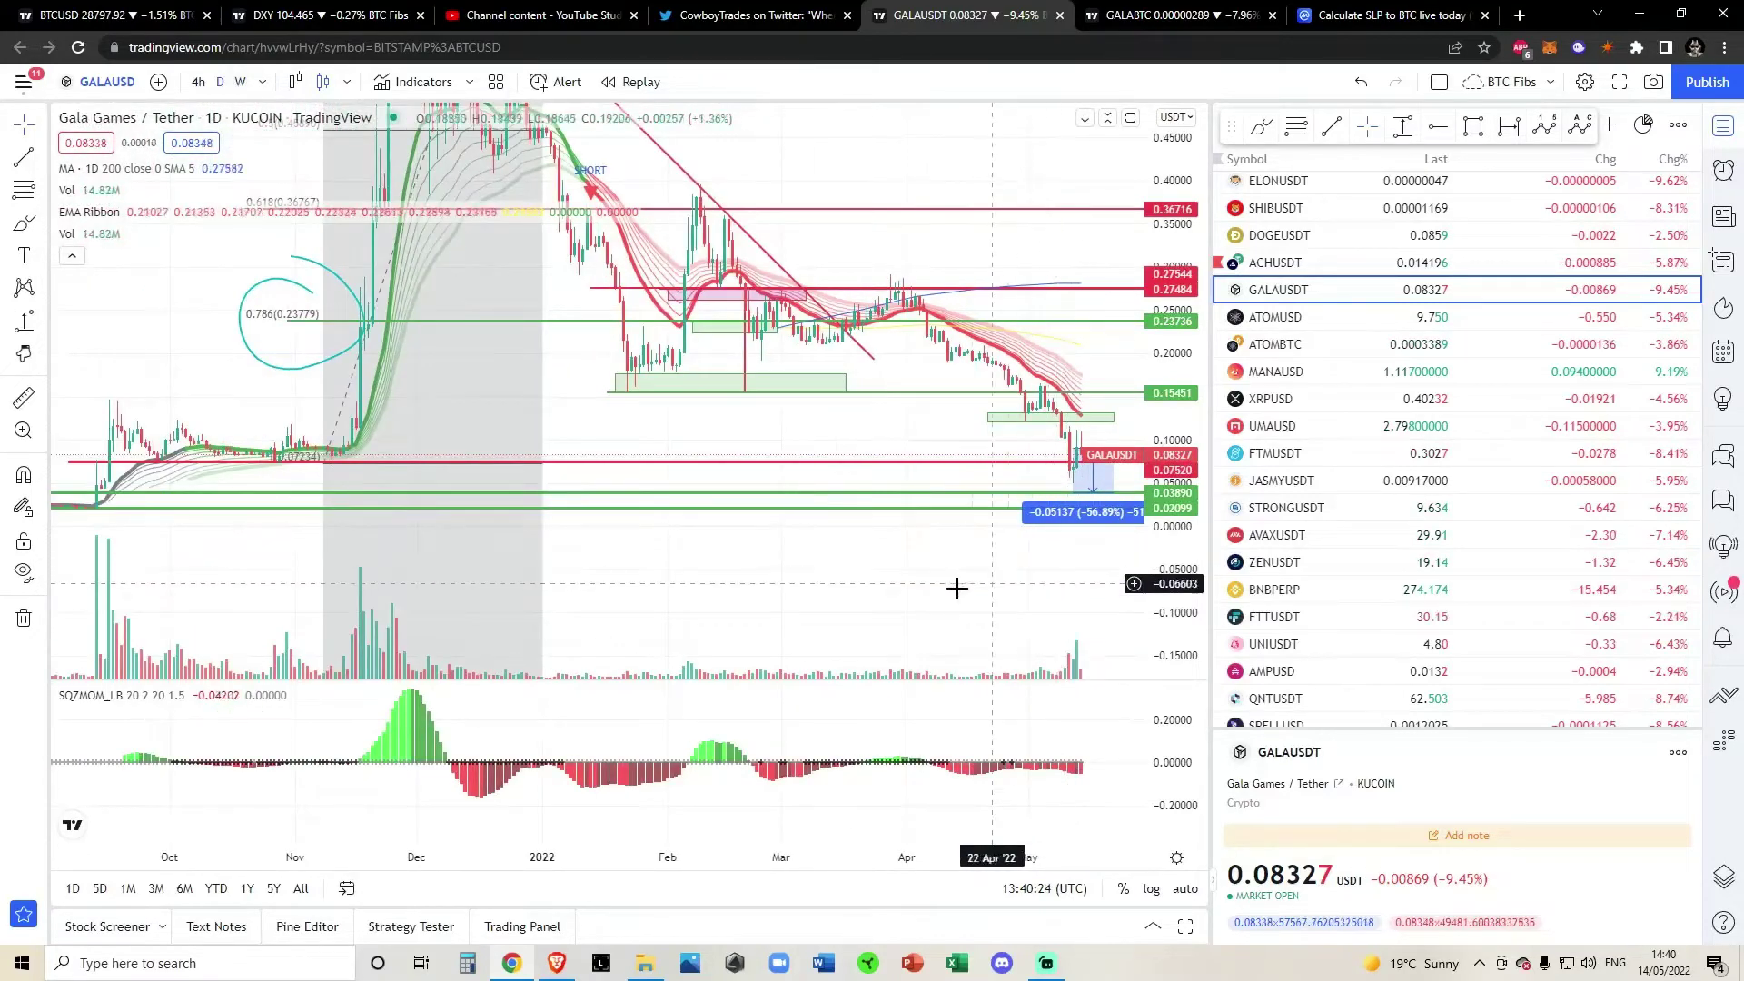
pyautogui.scroll(5, 1035, 572)
pyautogui.moveTo(1027, 574); pyautogui.dragTo(1013, 545)
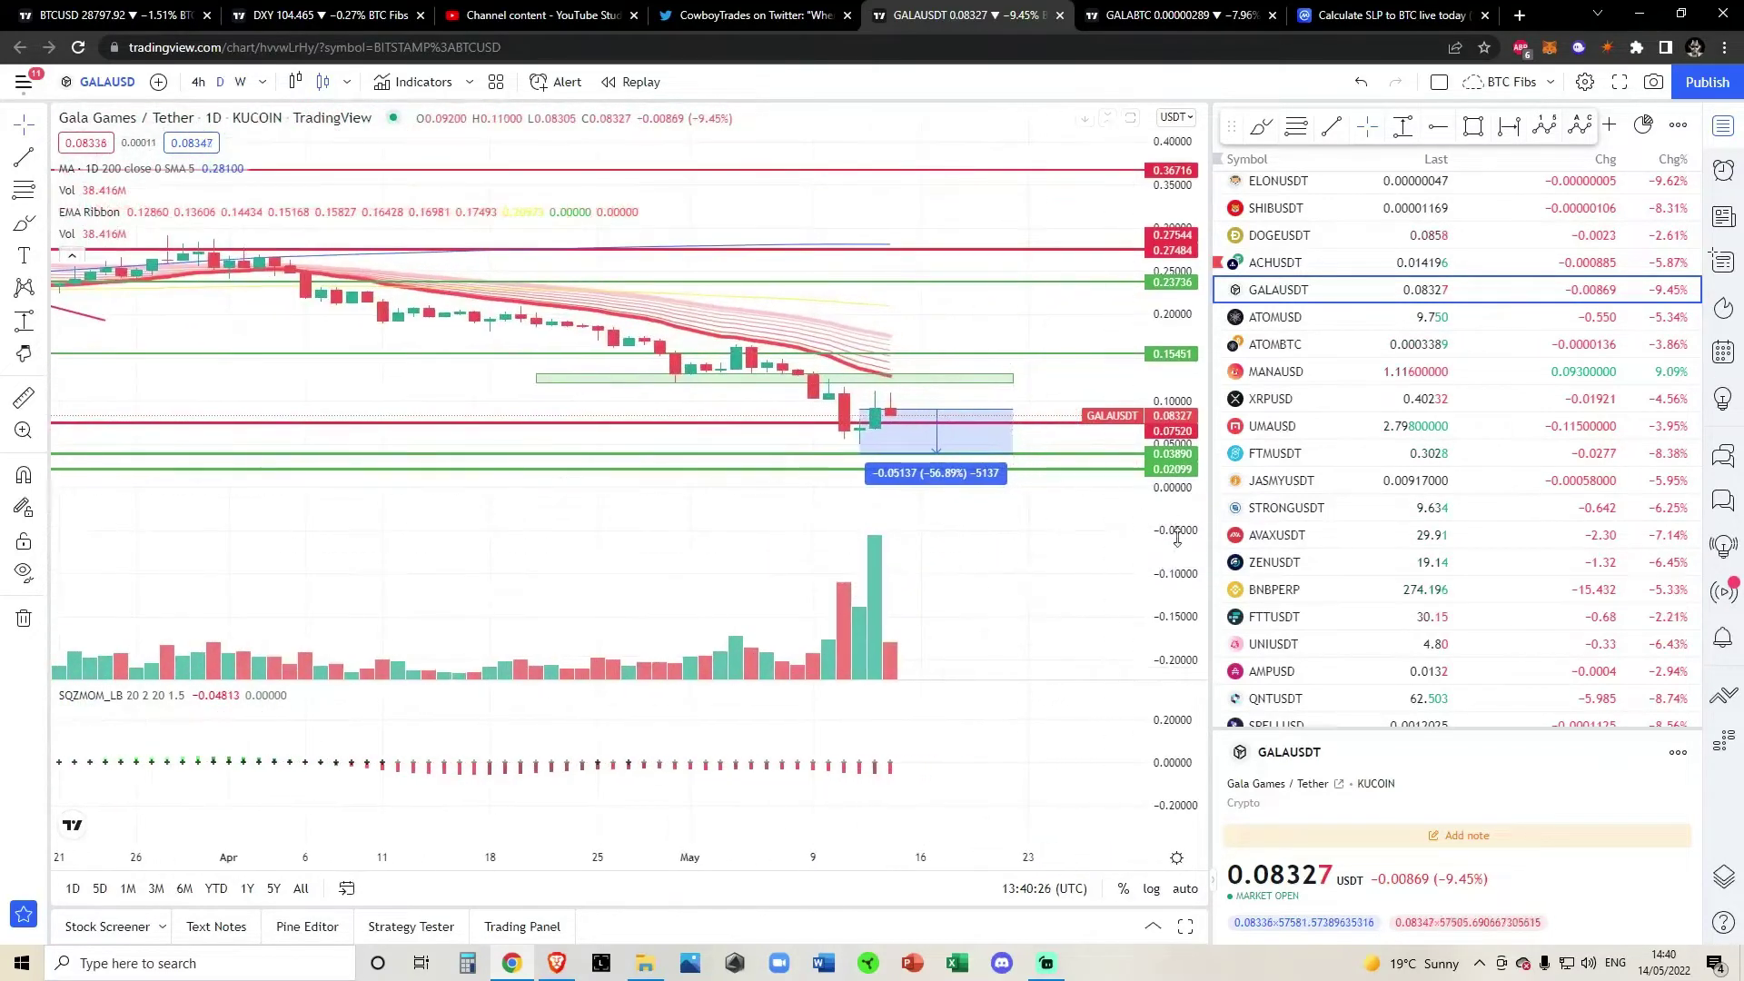
pyautogui.moveTo(1174, 533); pyautogui.dragTo(1087, 289)
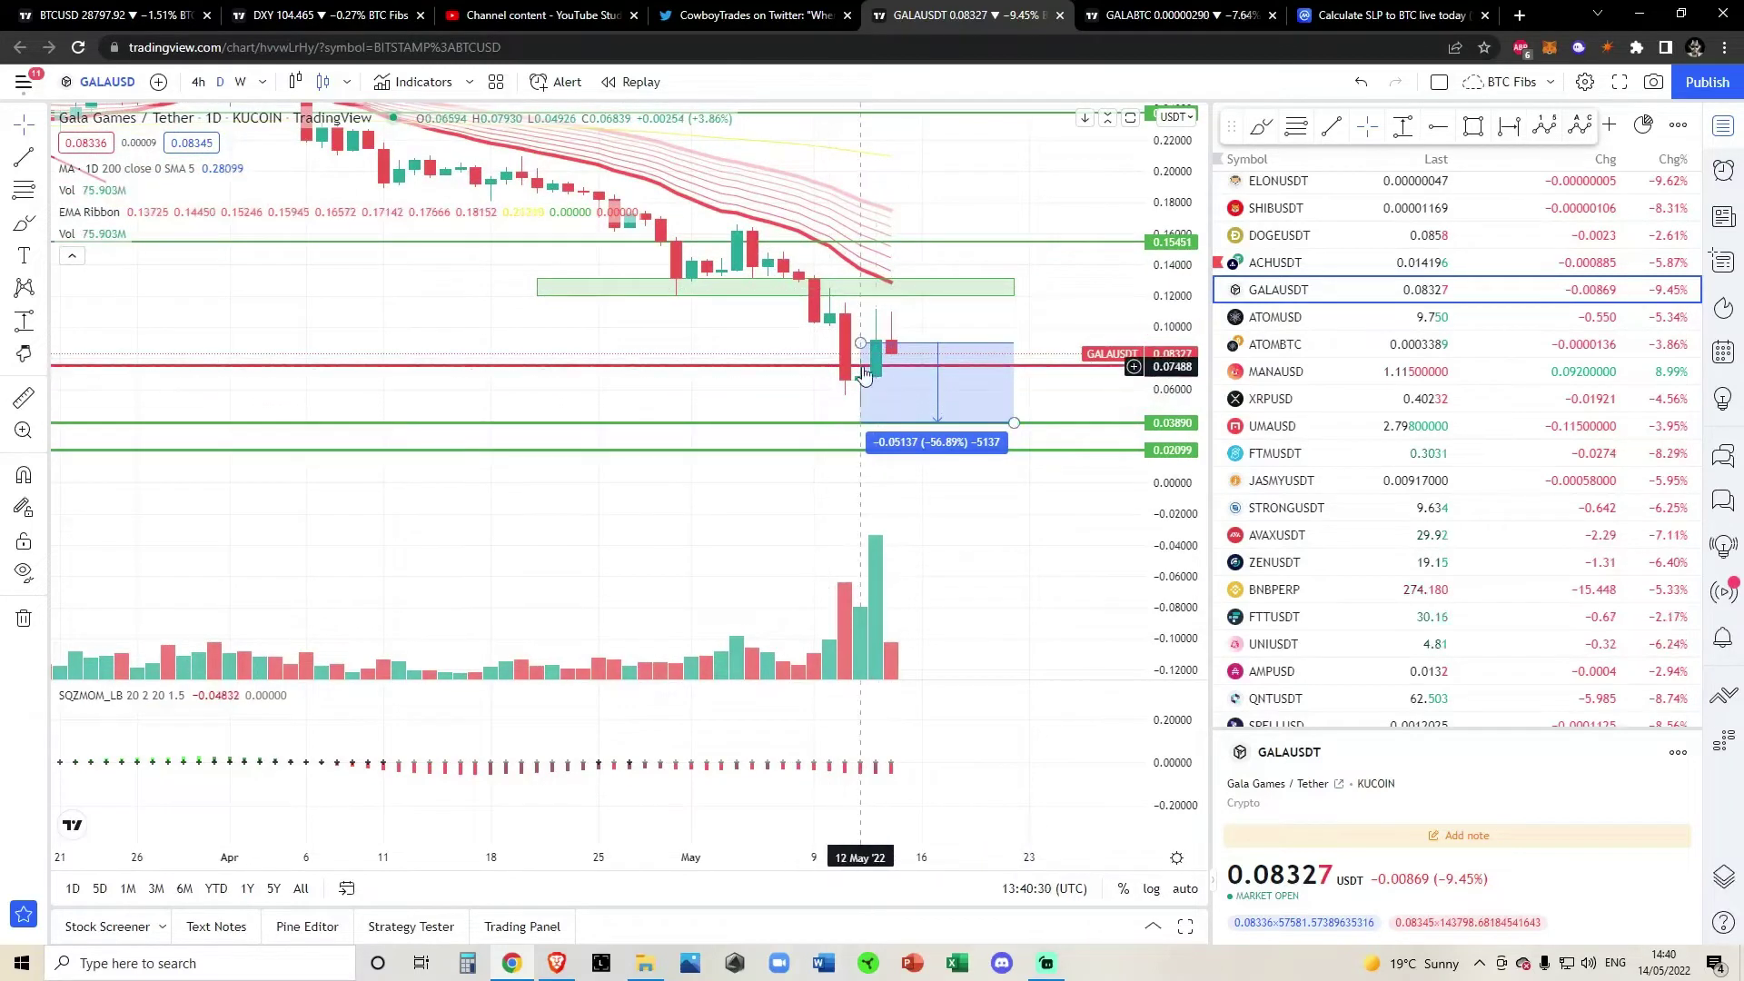
pyautogui.moveTo(1160, 807); pyautogui.dragTo(1176, 604)
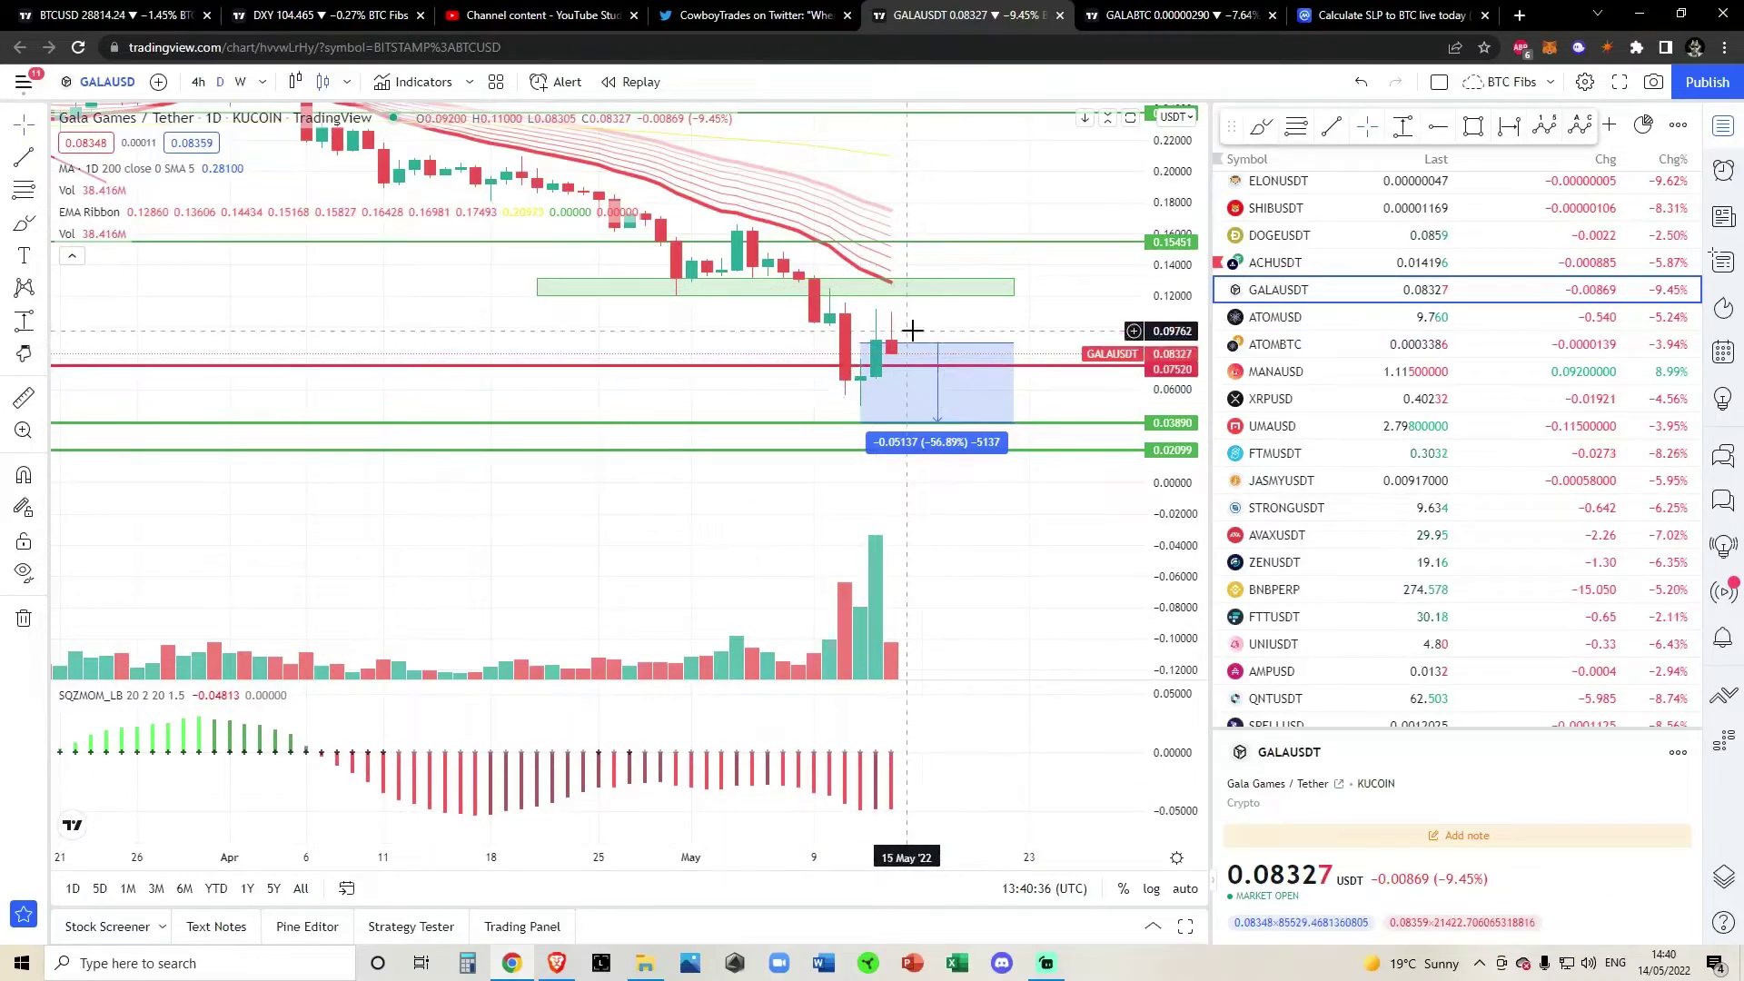
# Try shortening the price range measurement so it ends near the current price, and undo the change.
pyautogui.moveTo(1014, 310); pyautogui.dragTo(1018, 335)
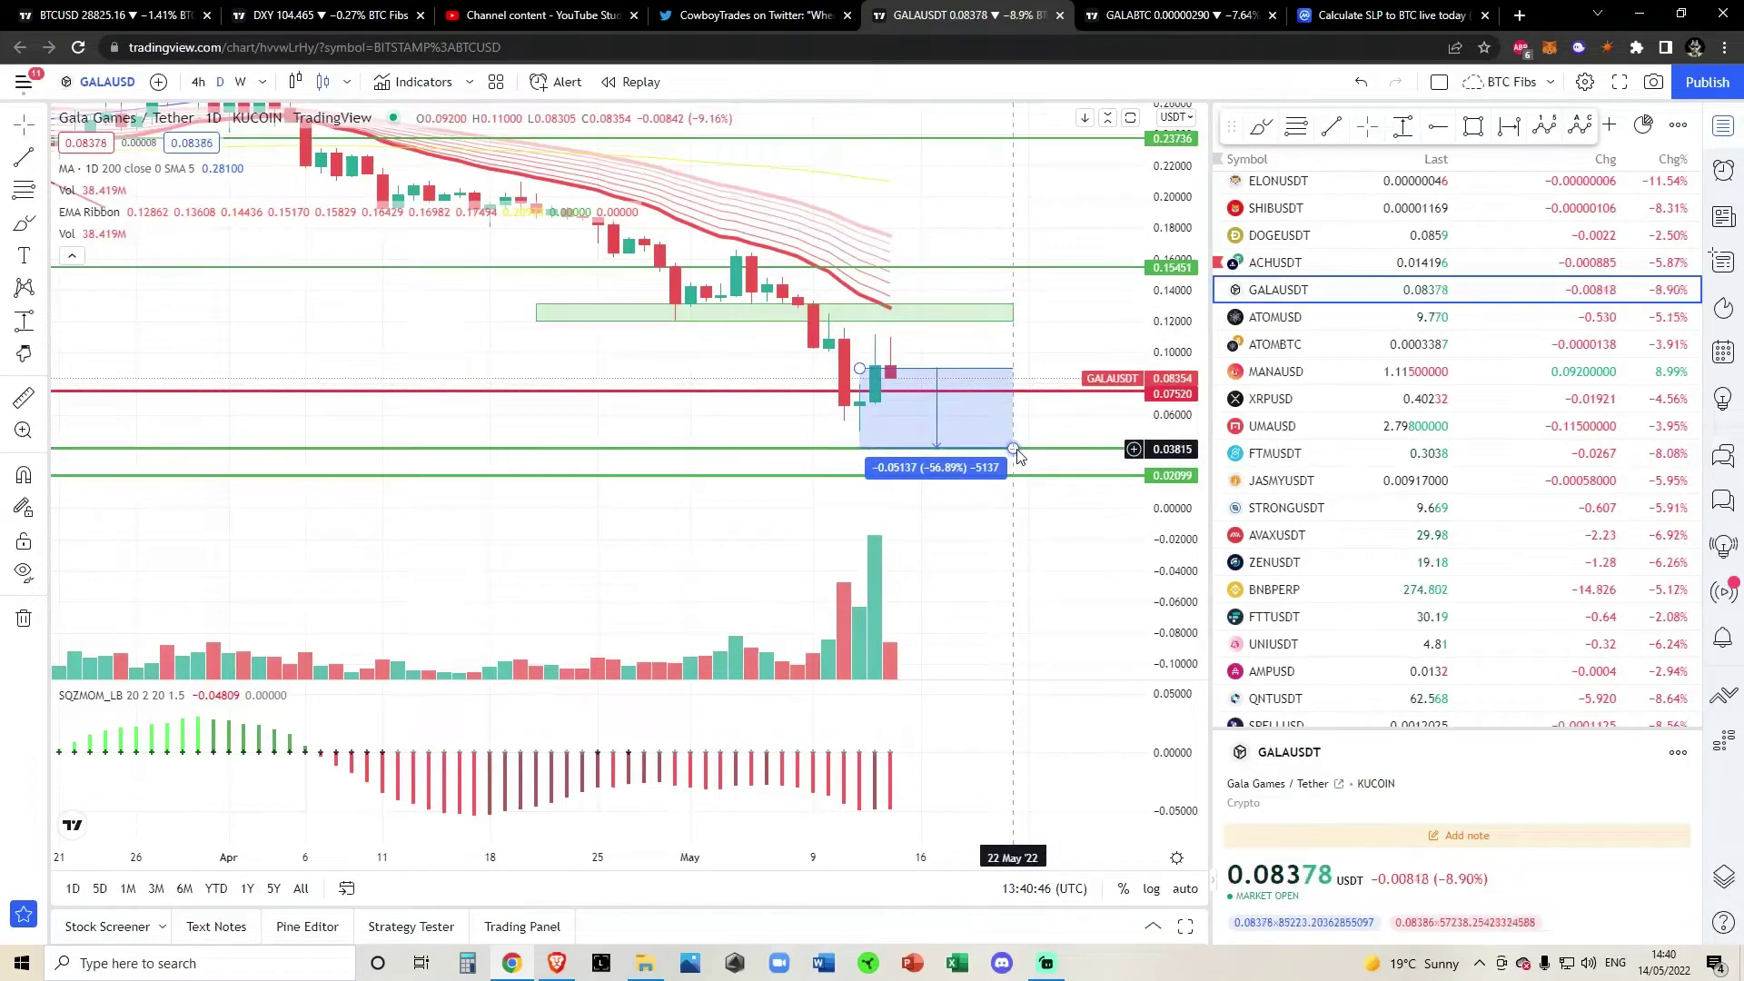
pyautogui.moveTo(1015, 451); pyautogui.dragTo(1018, 386)
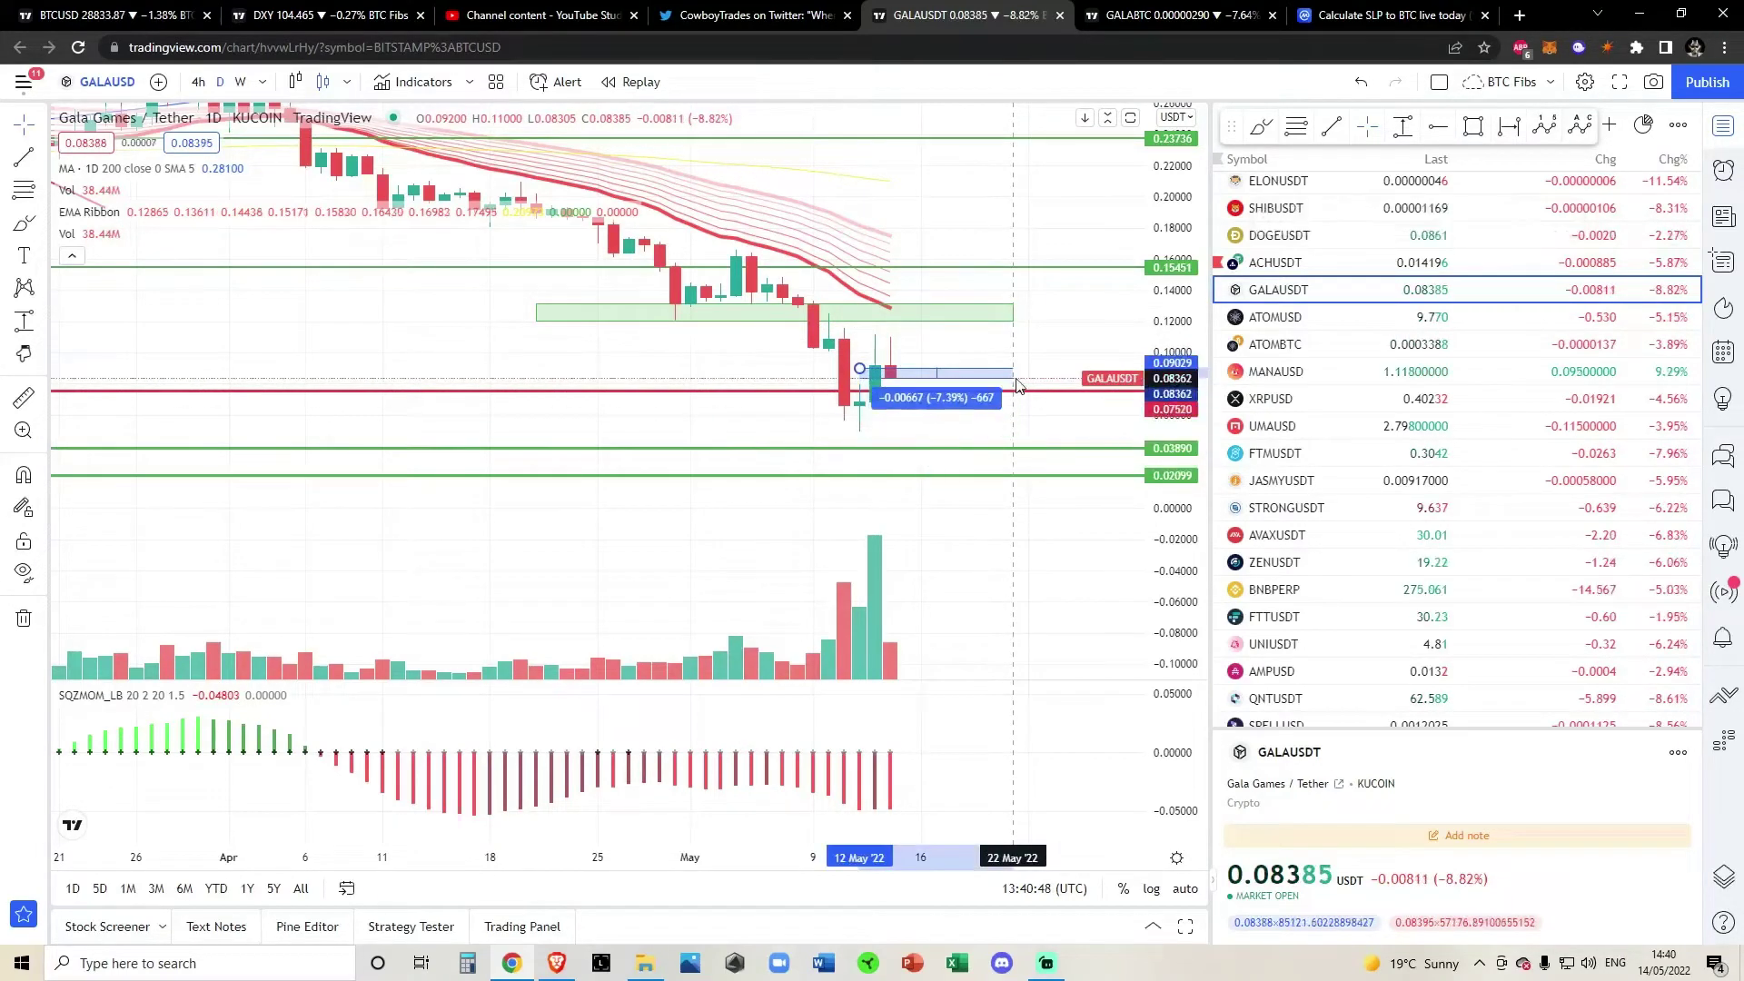
pyautogui.click(1359, 82)
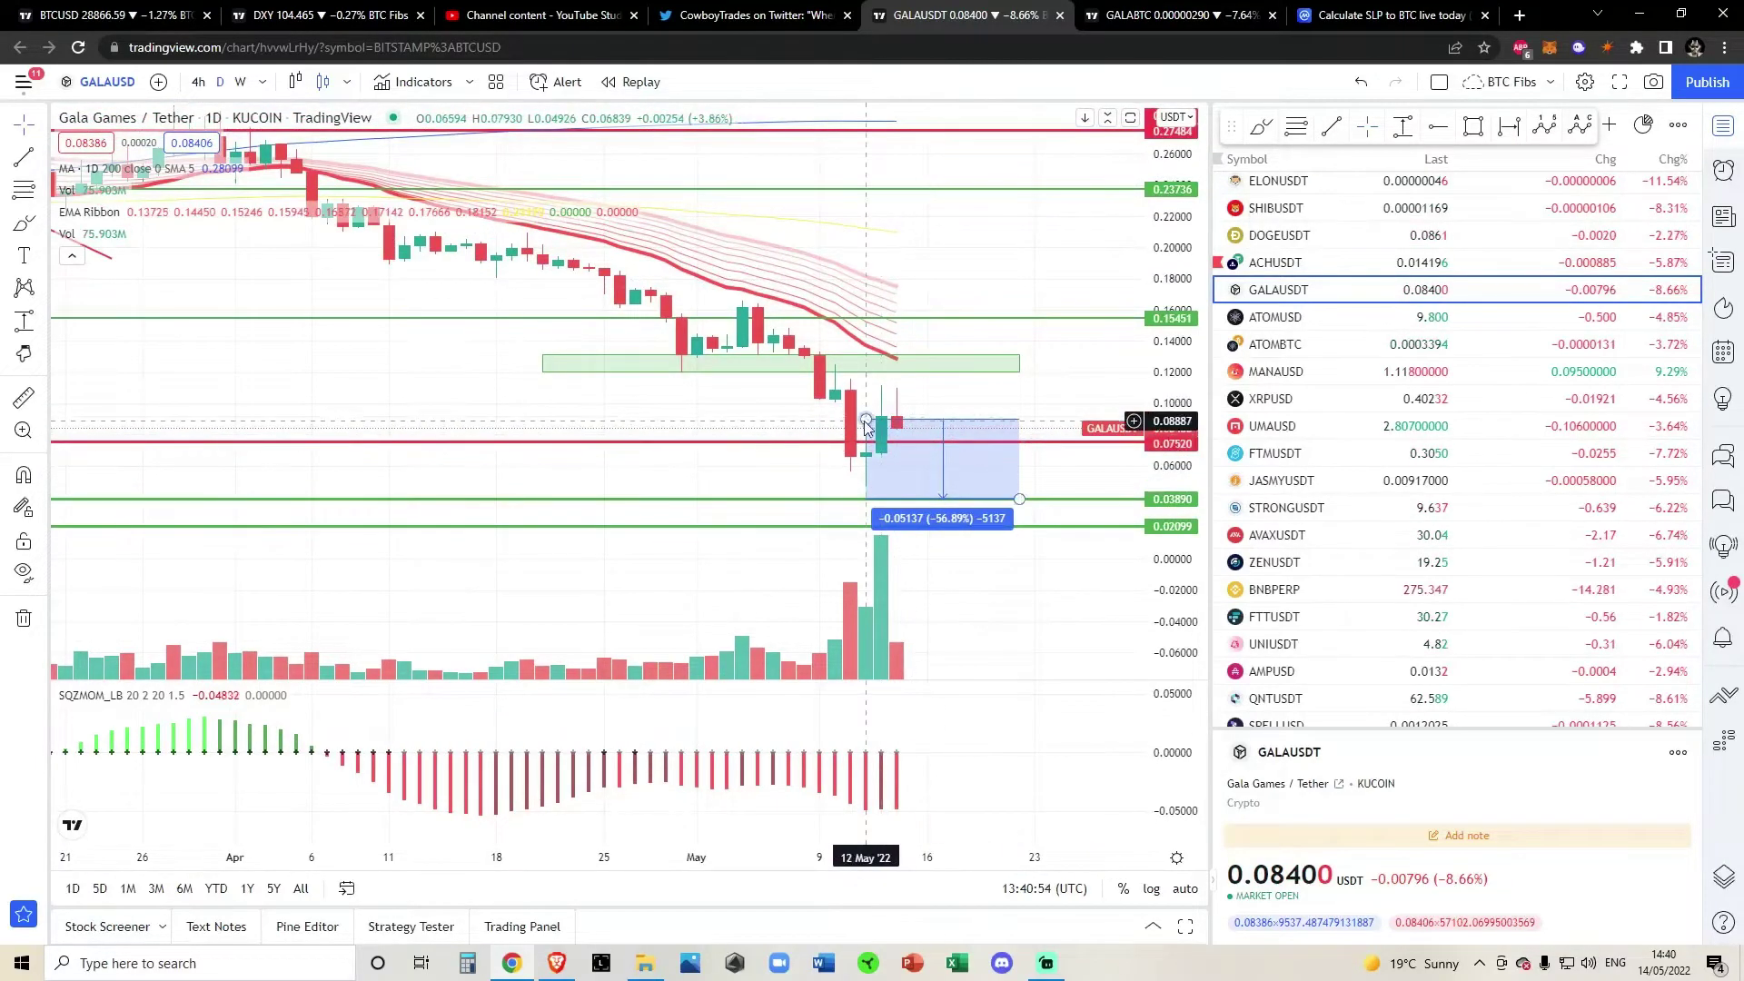
# Try lowering the starting level of the price range measurement to about 0.0836, and undo the move.
pyautogui.moveTo(866, 424); pyautogui.dragTo(866, 429)
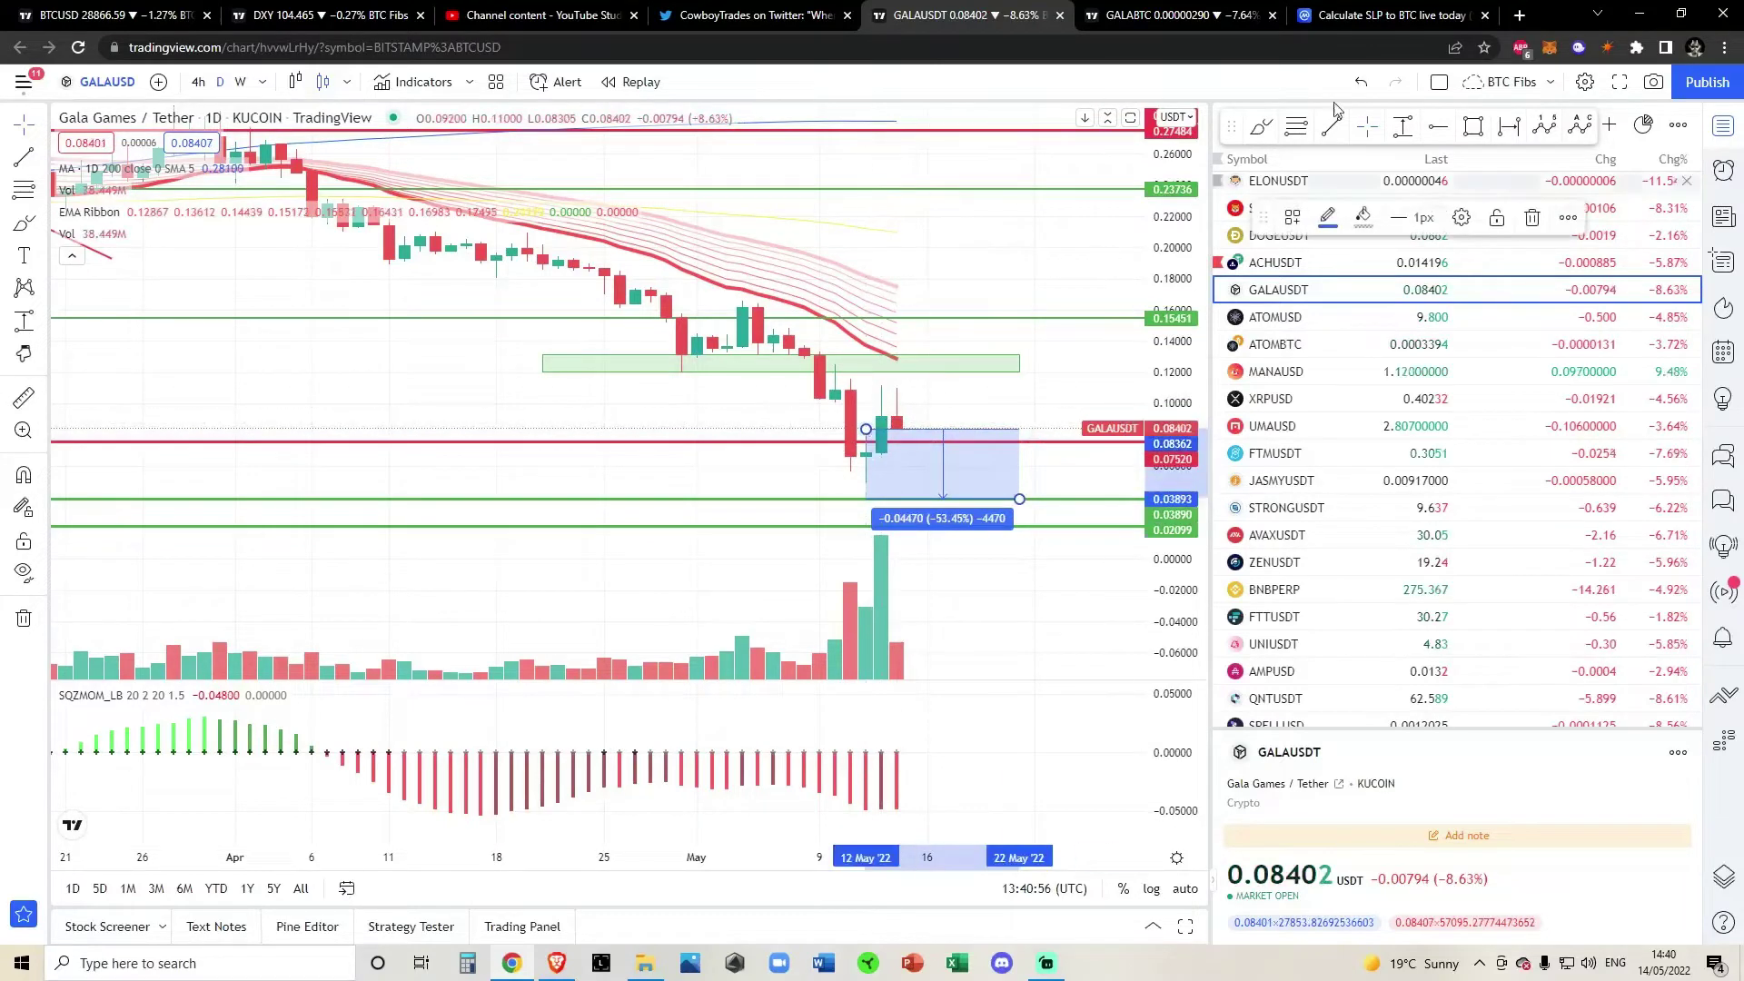
pyautogui.click(1363, 84)
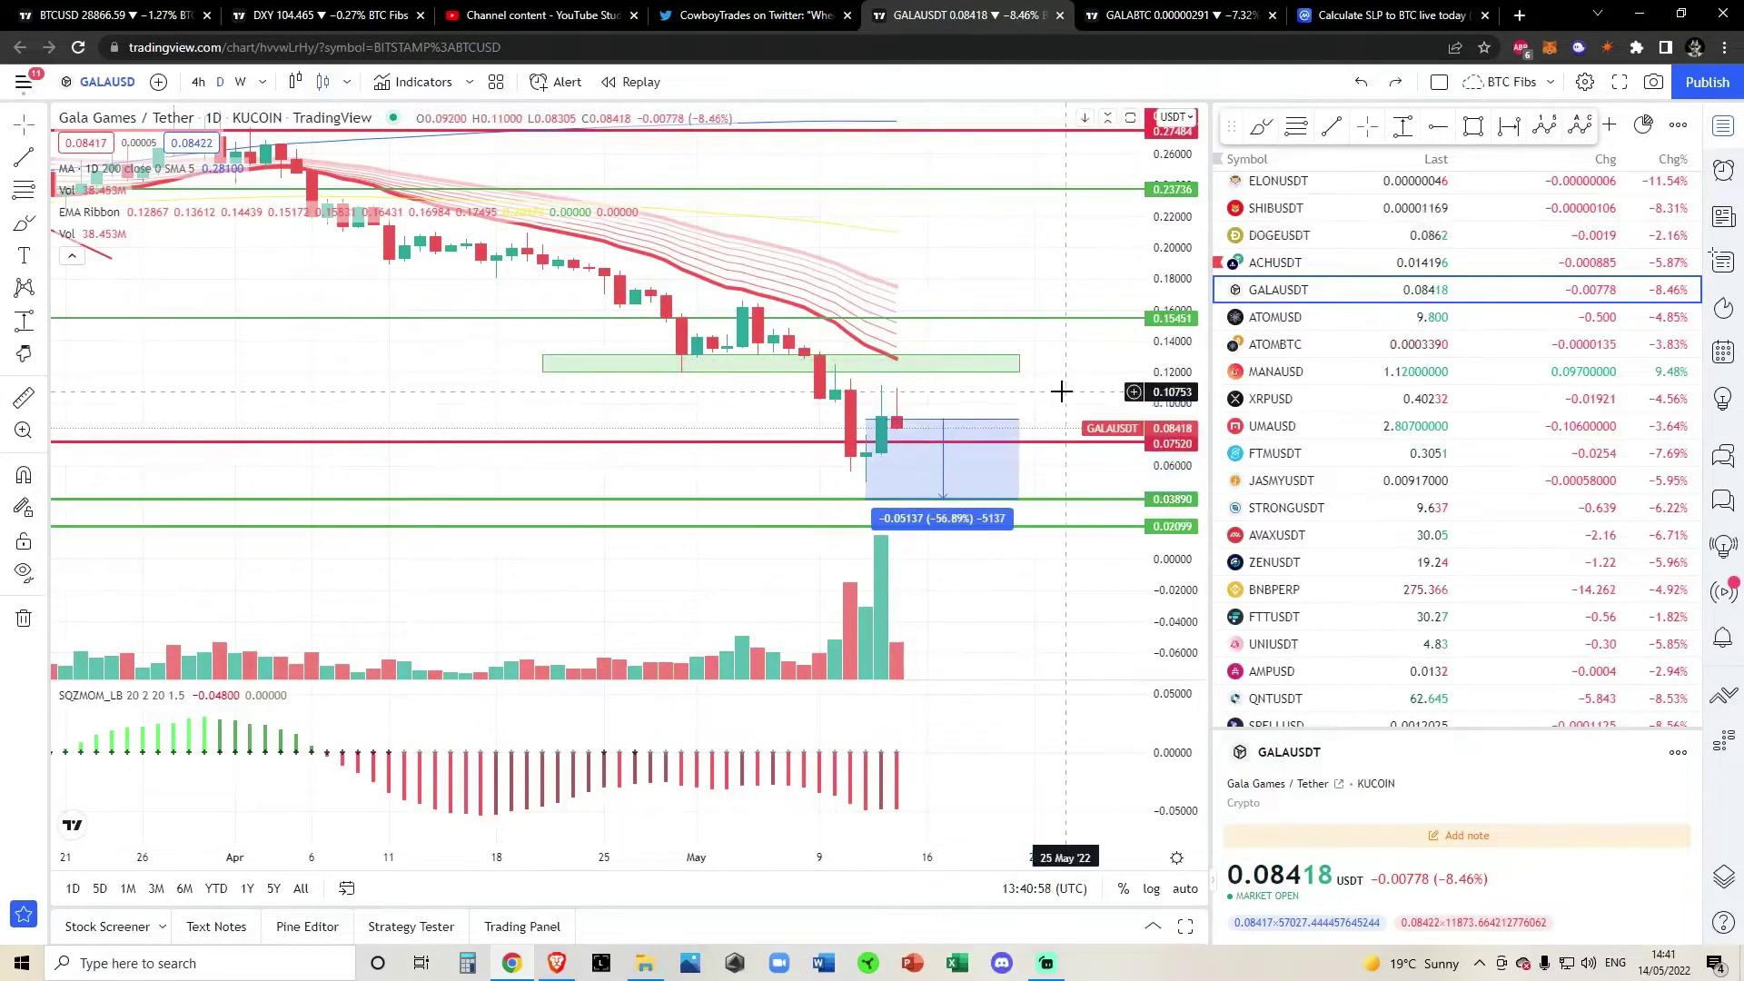
# Circle the January 2022 SHORT signal above the daily candles with a brush stroke.
pyautogui.scroll(-3, 1059, 390)
pyautogui.scroll(-3, 1007, 454)
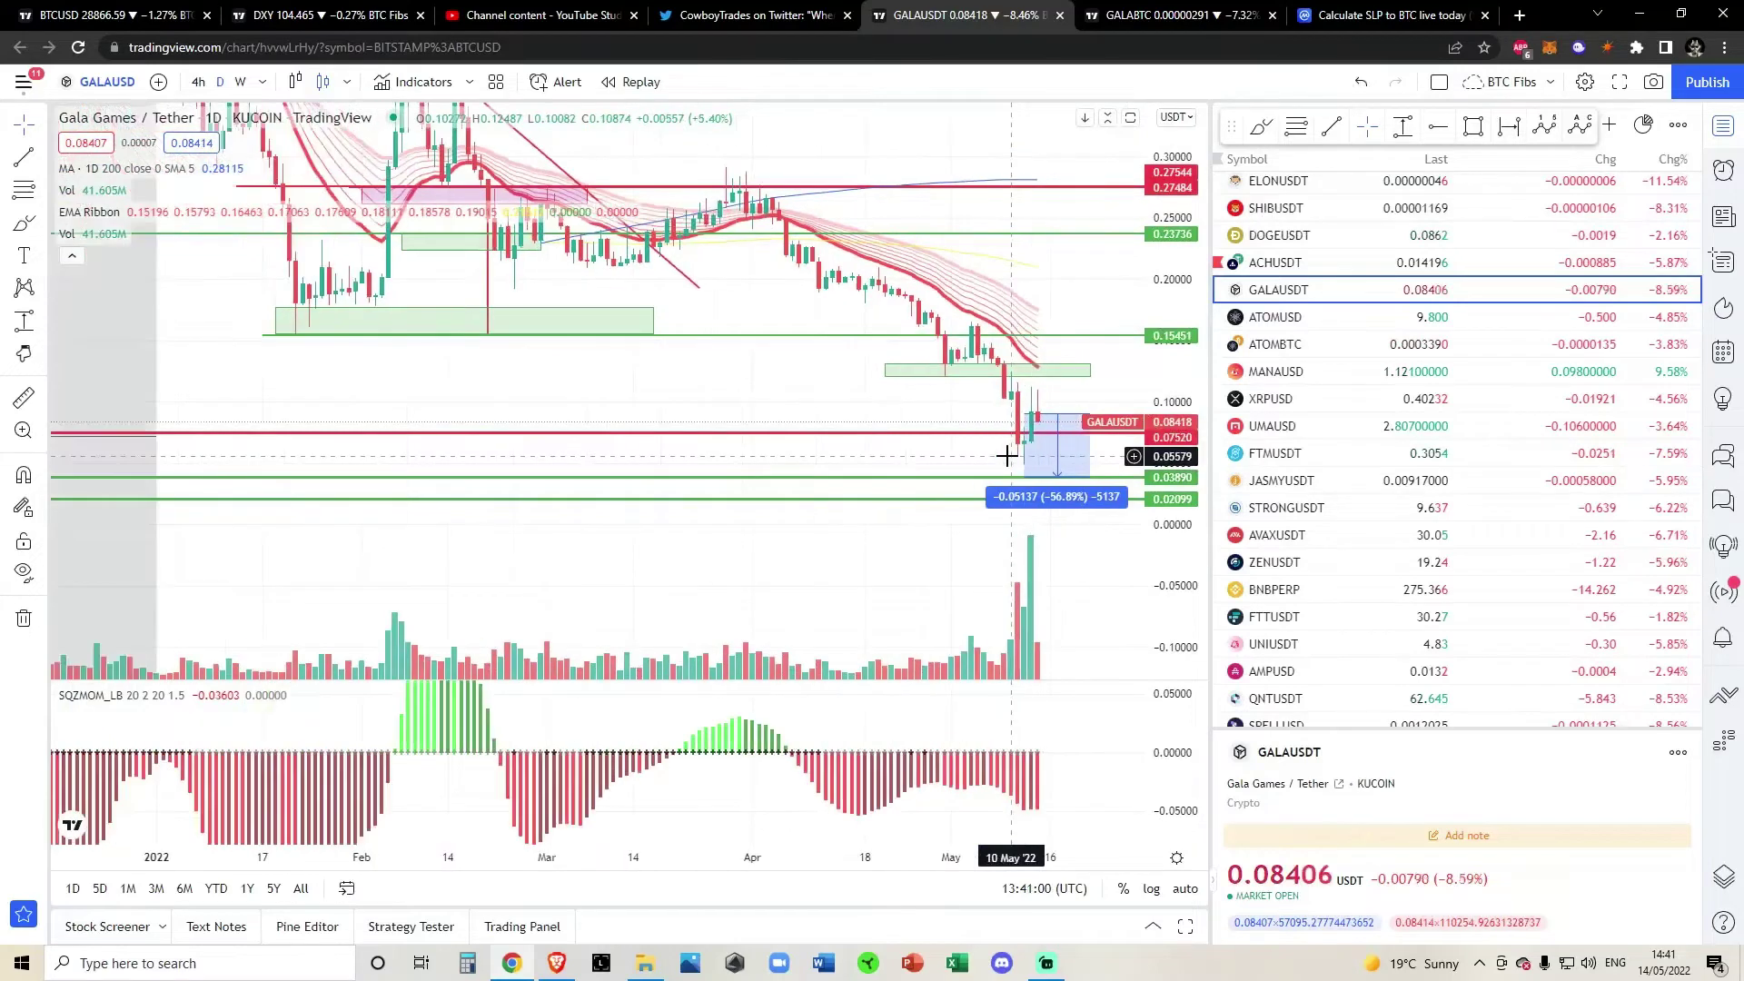
pyautogui.scroll(-4, 1007, 454)
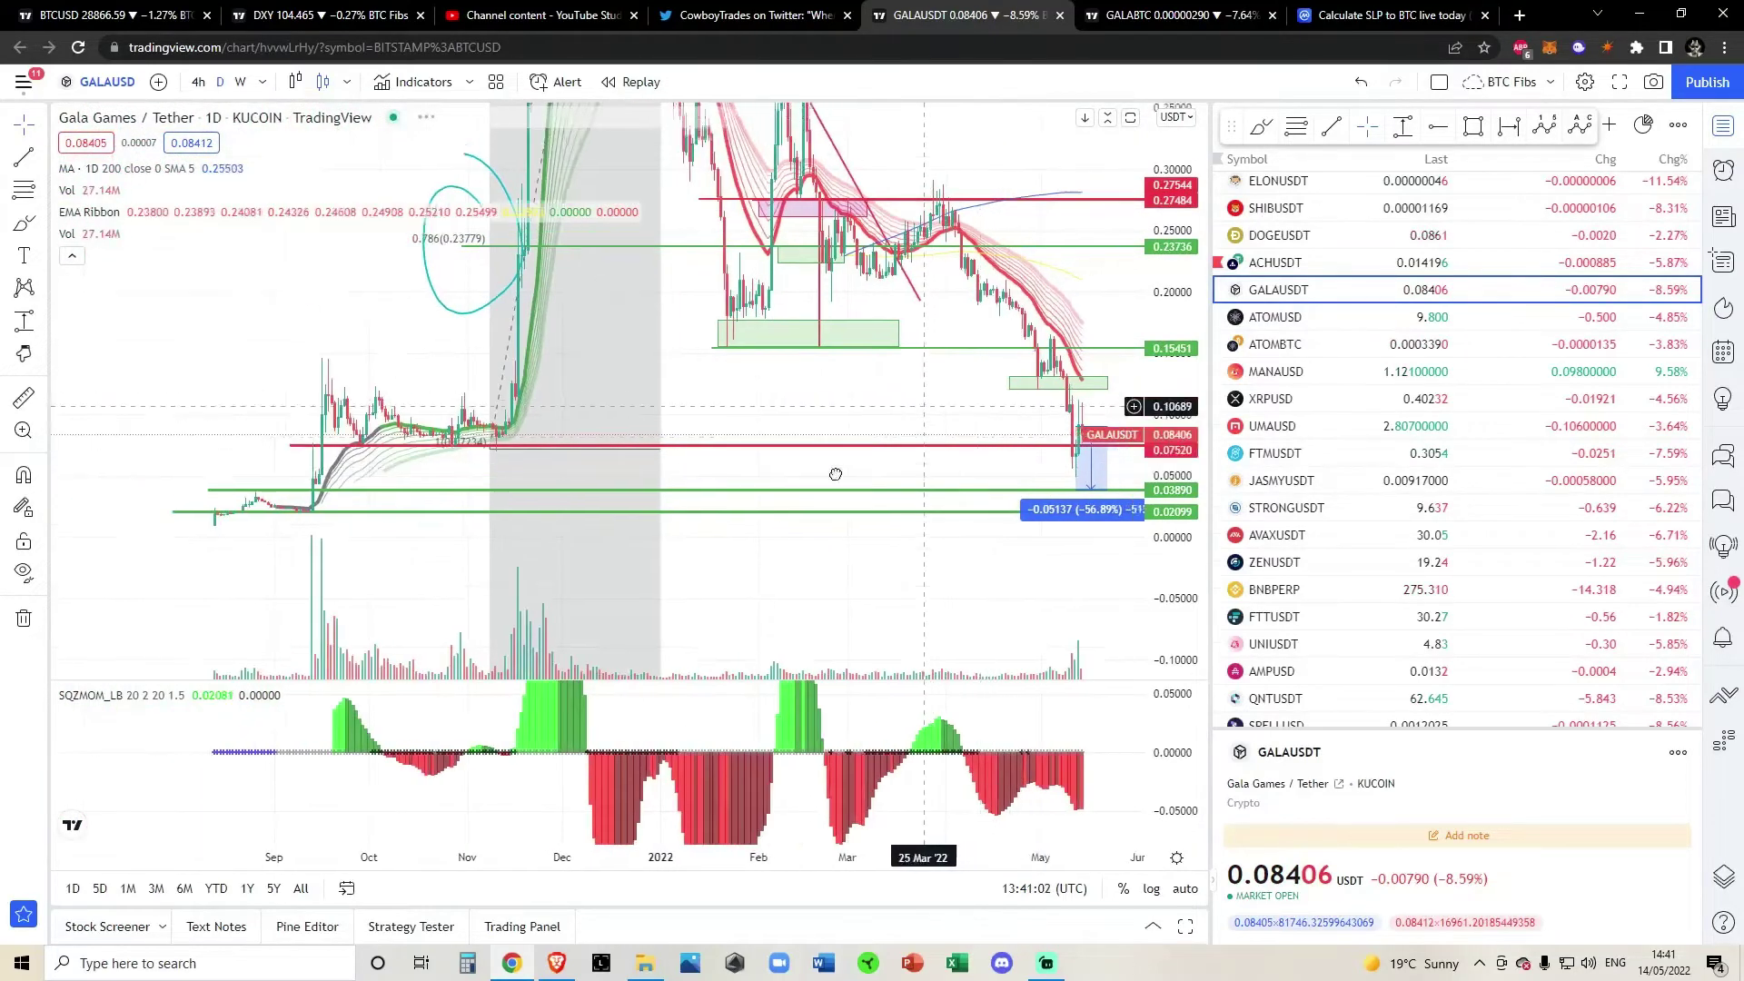
pyautogui.moveTo(1205, 443); pyautogui.dragTo(1192, 364)
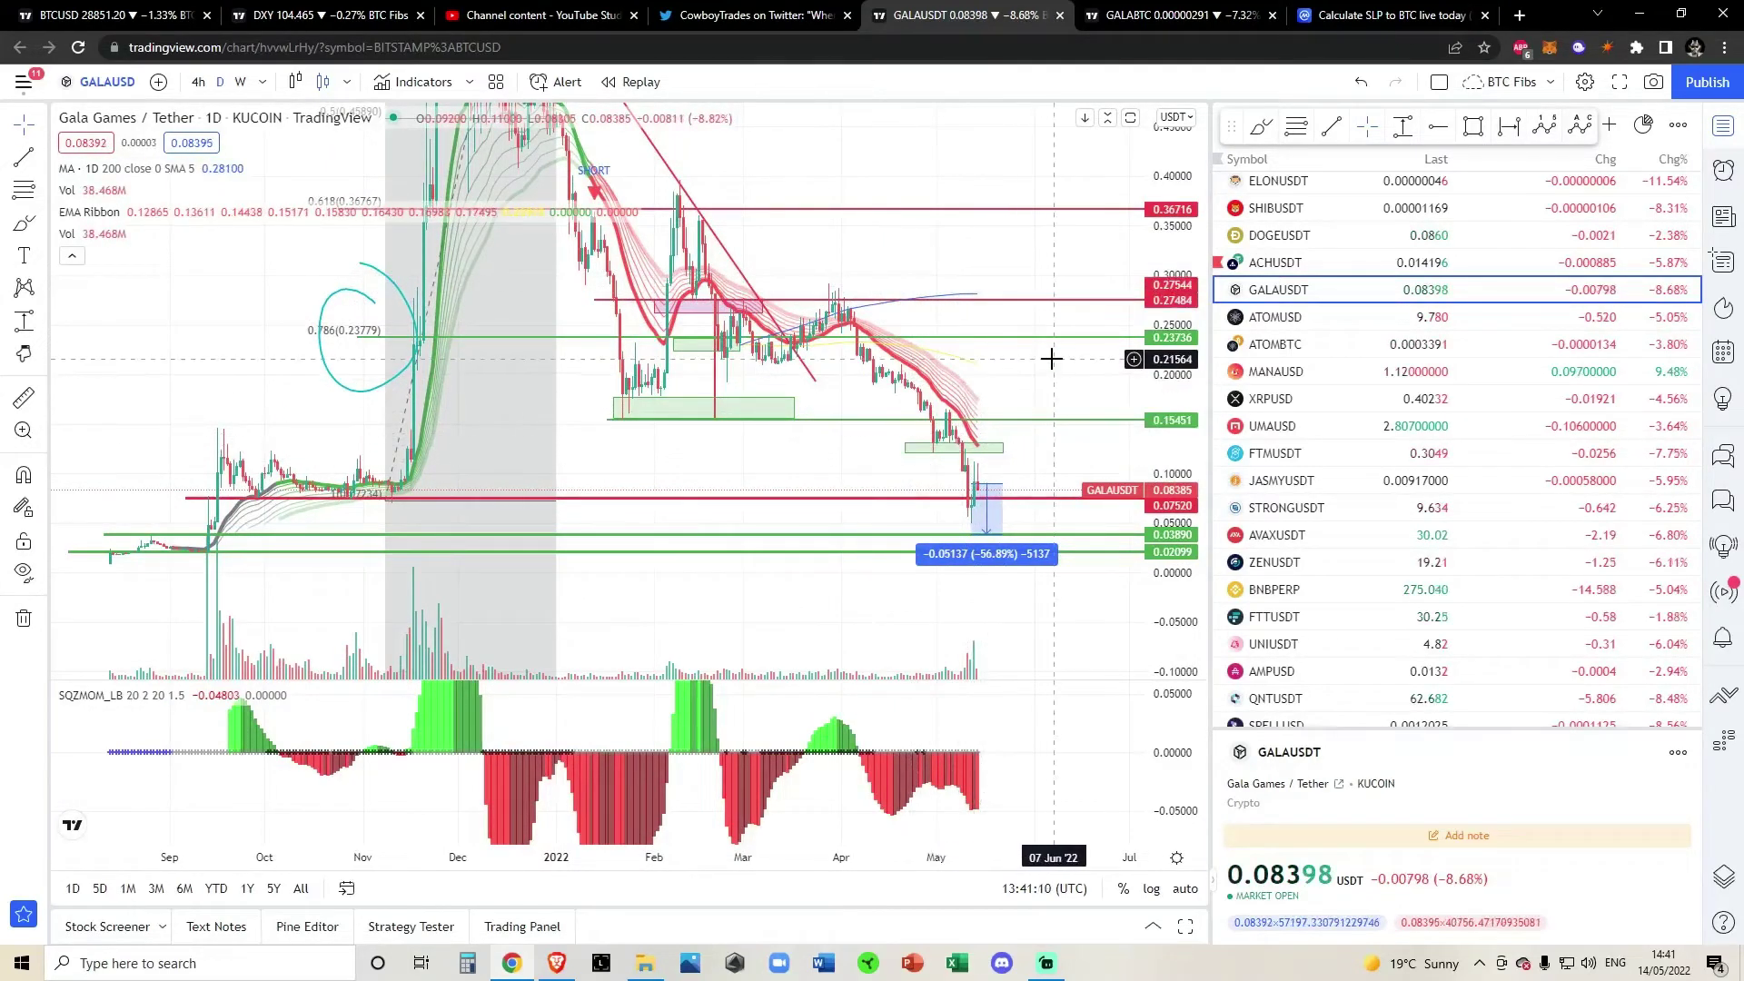
pyautogui.moveTo(1051, 358); pyautogui.dragTo(1092, 437)
pyautogui.moveTo(1162, 322); pyautogui.dragTo(1157, 444)
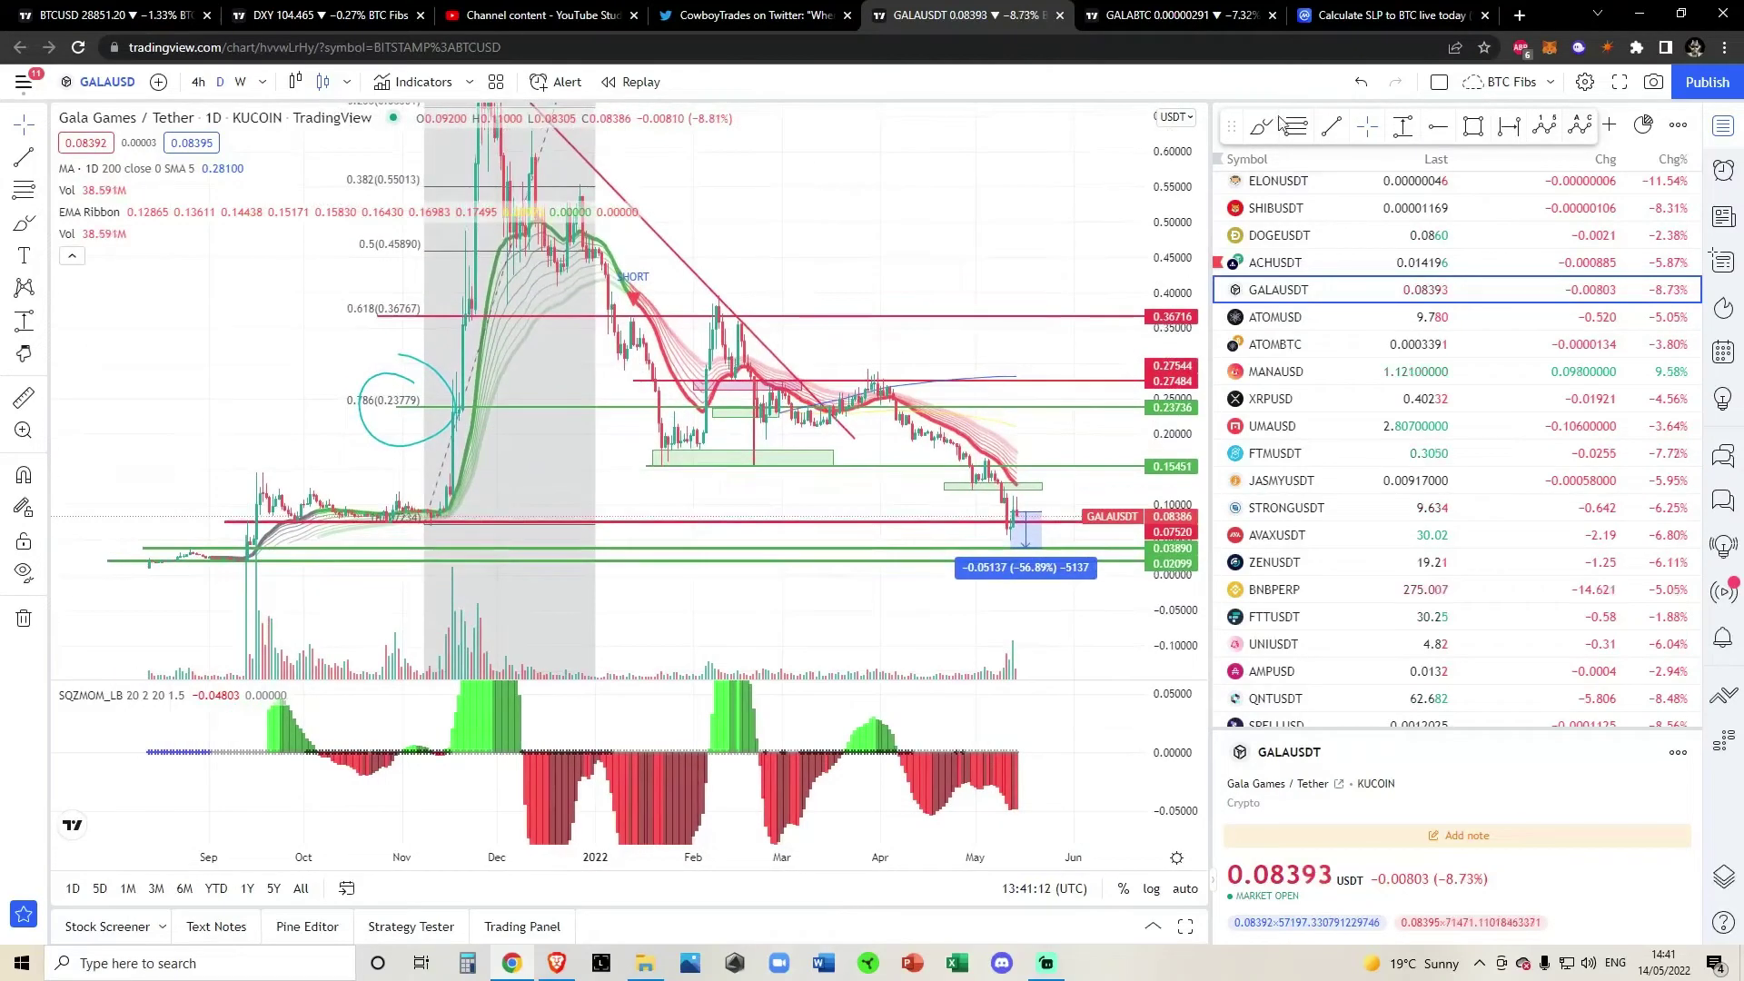
pyautogui.moveTo(640, 277); pyautogui.dragTo(643, 285)
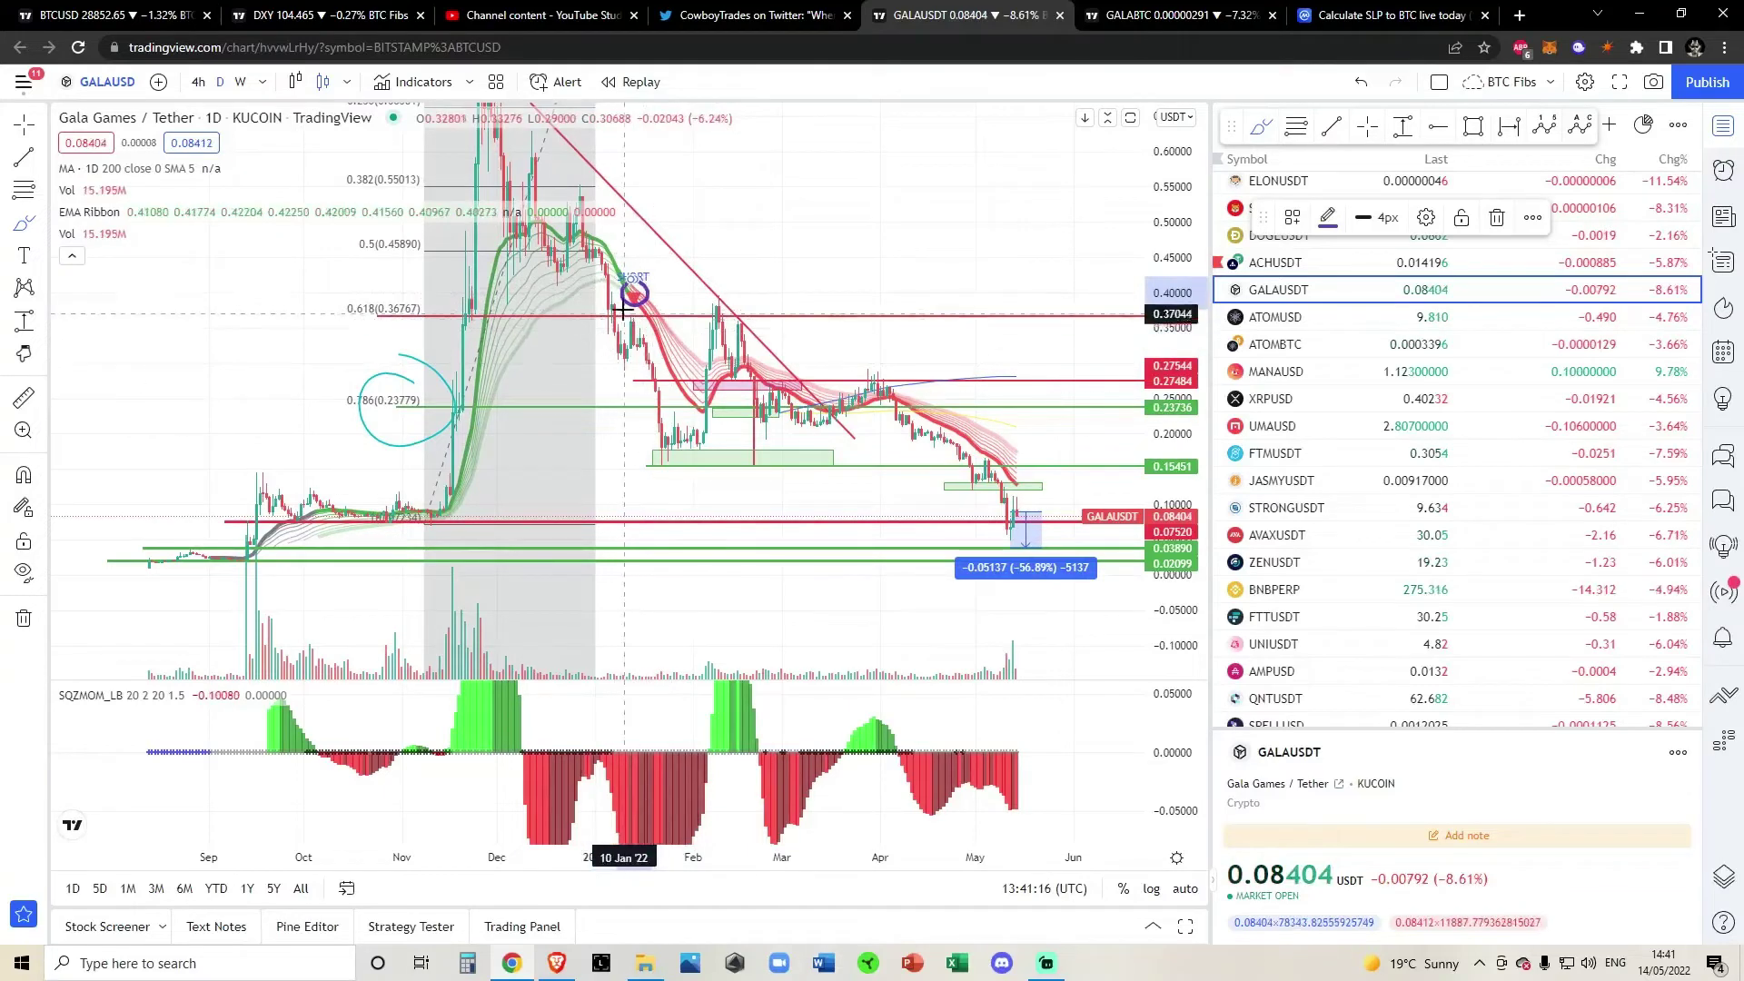
# Brush over the early-2022 drop and rebound and the February double peak with its breakdown, undoing the strokes.
pyautogui.moveTo(633, 293)
pyautogui.mouseDown()
pyautogui.moveTo(625, 359)
pyautogui.moveTo(639, 318)
pyautogui.moveTo(677, 464)
pyautogui.moveTo(708, 334)
pyautogui.moveTo(732, 371)
pyautogui.moveTo(751, 284)
pyautogui.moveTo(829, 325)
pyautogui.mouseUp()
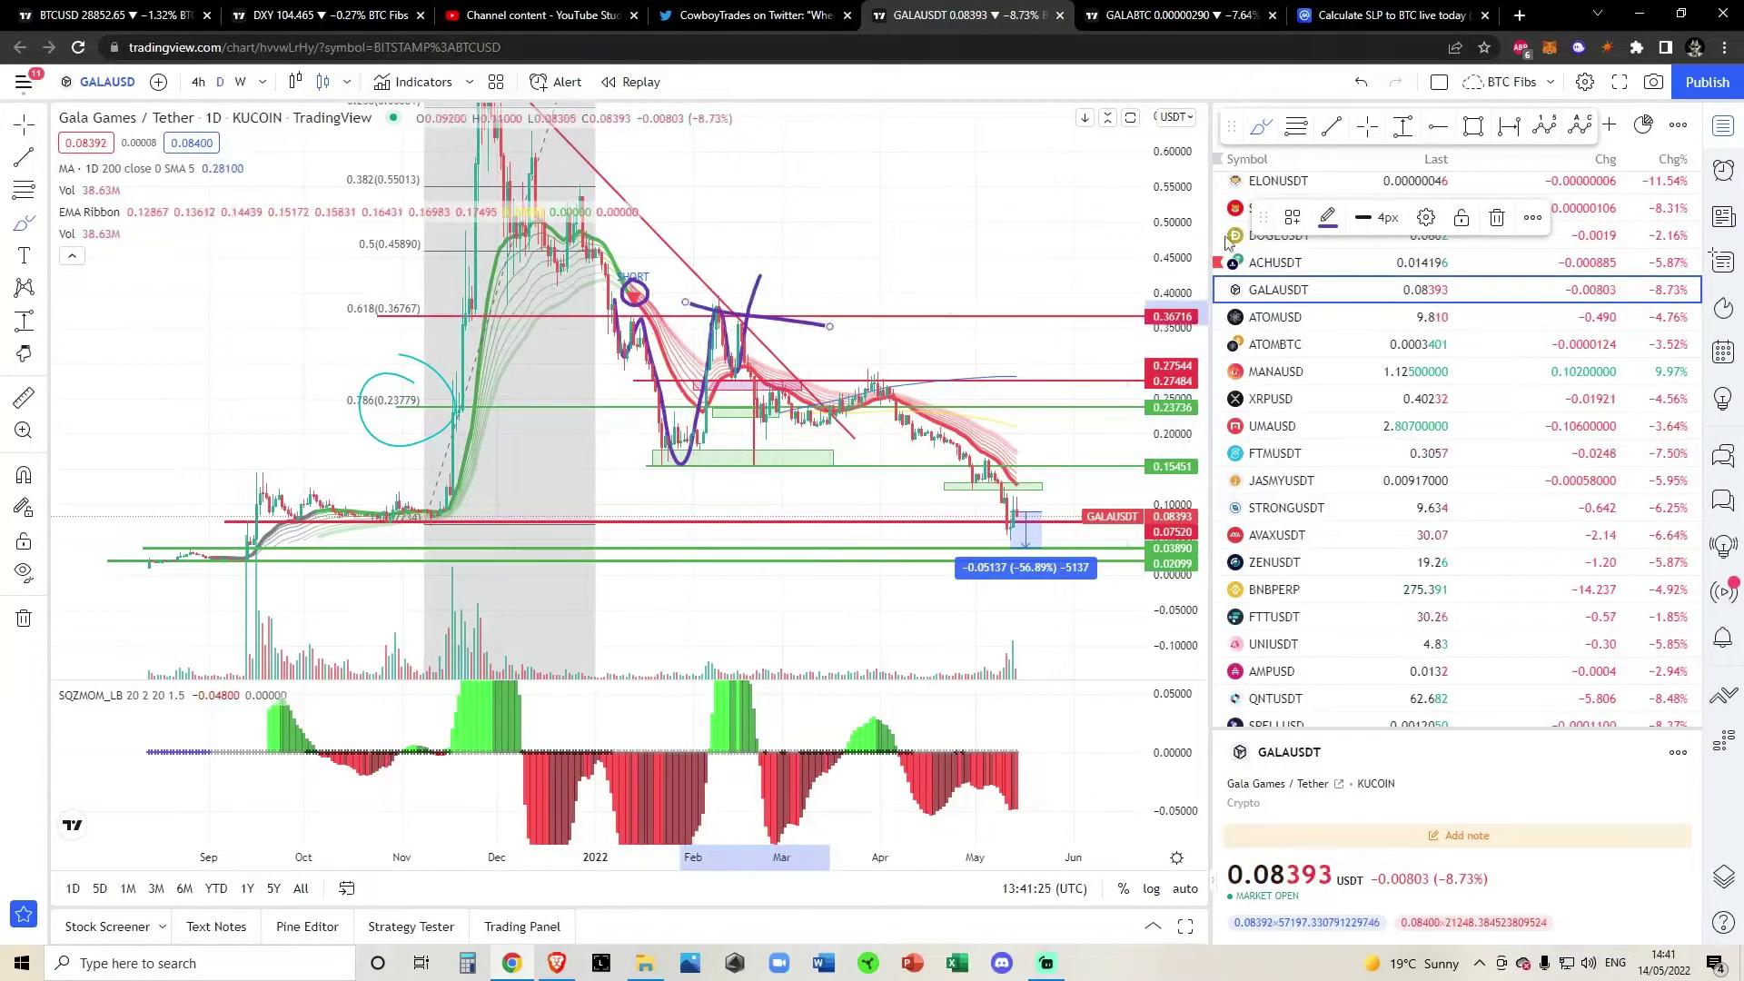
pyautogui.click(1362, 83)
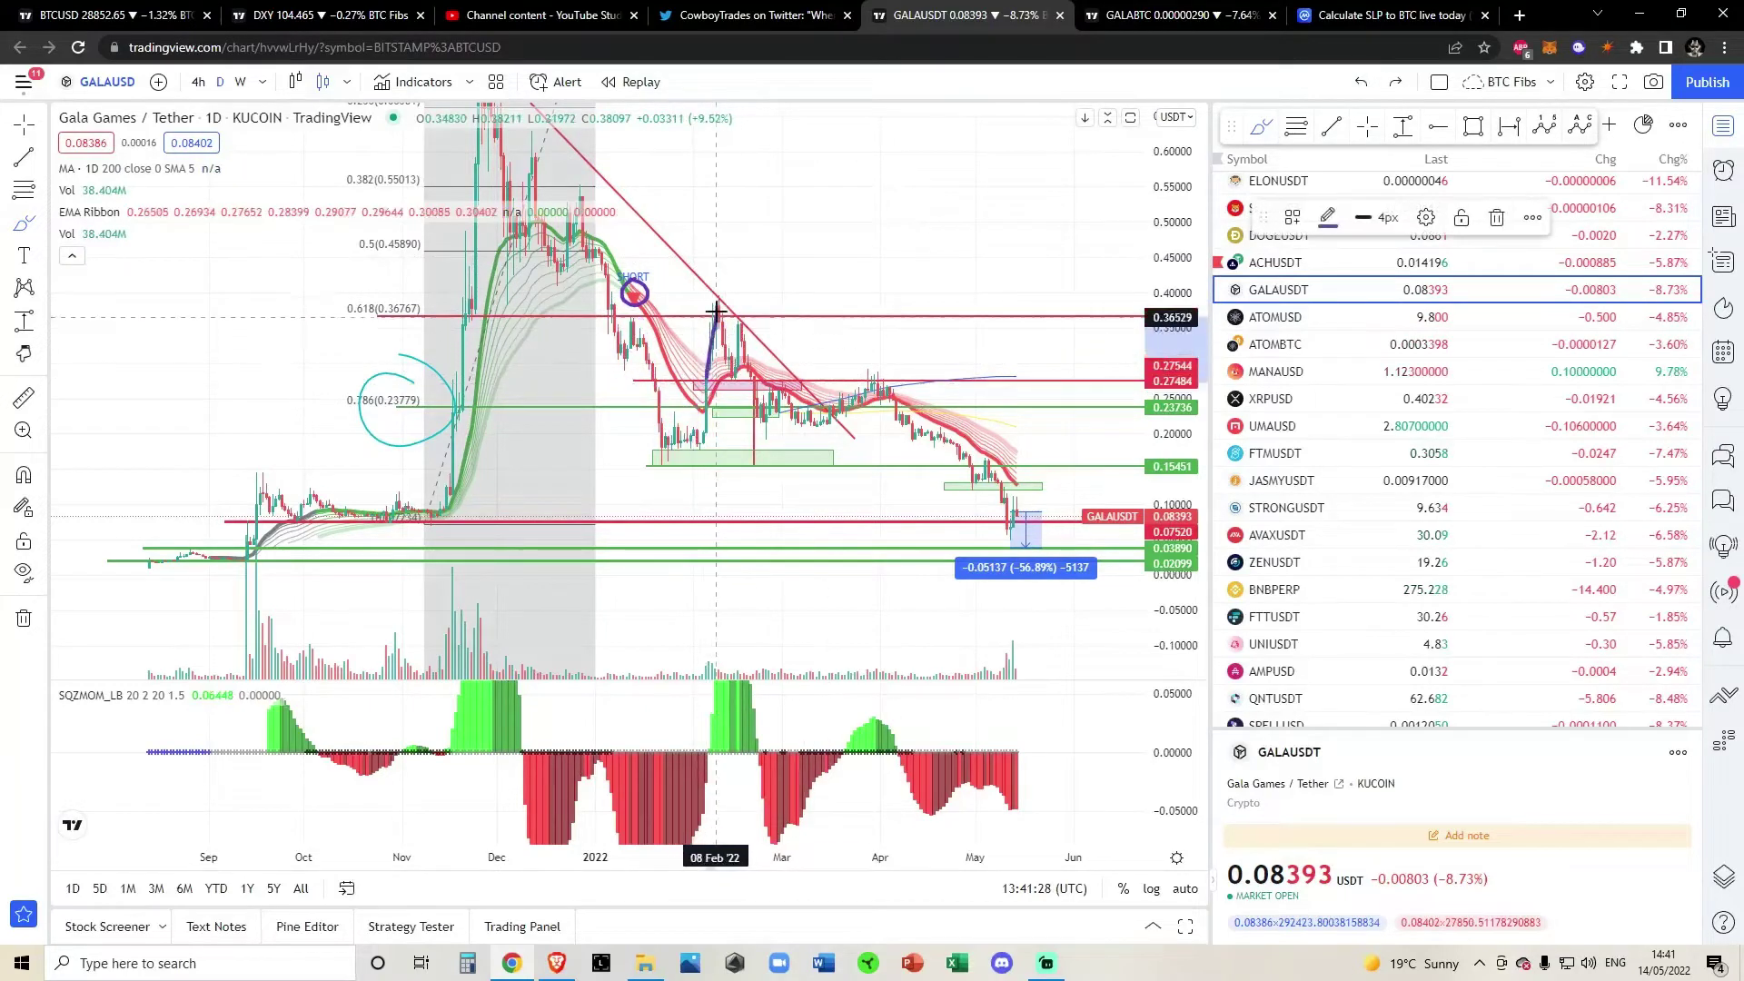
pyautogui.moveTo(736, 324); pyautogui.dragTo(763, 461)
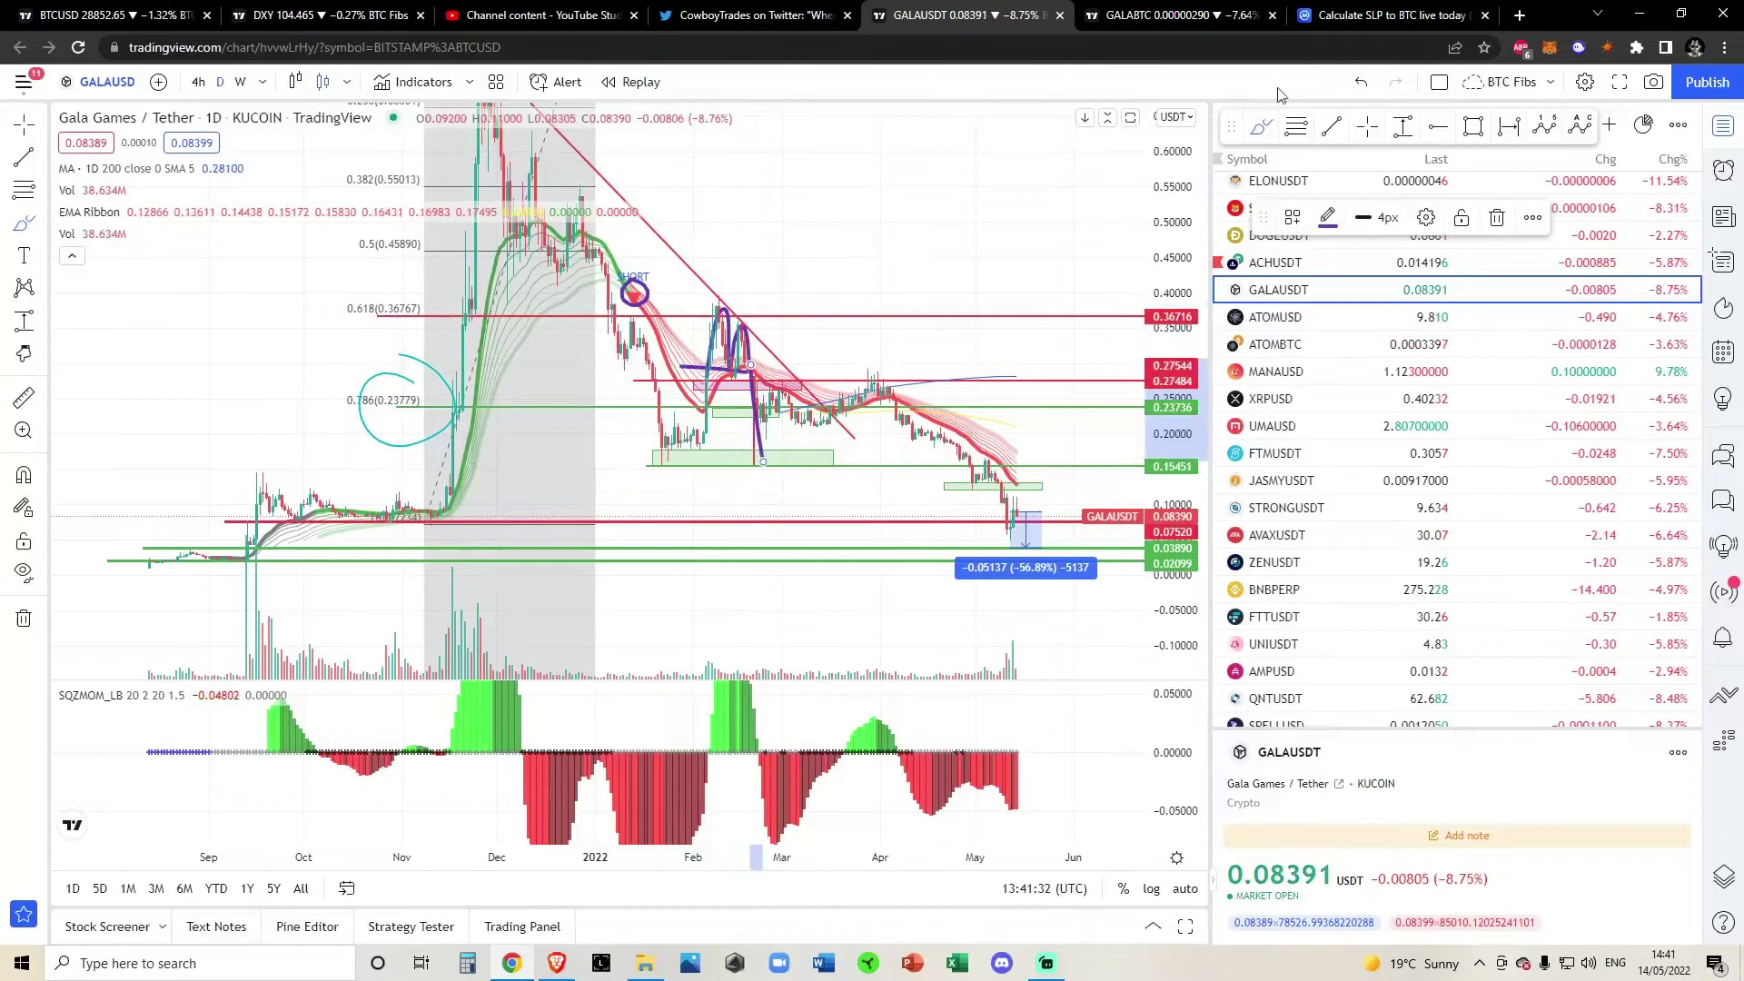
pyautogui.click(1365, 84)
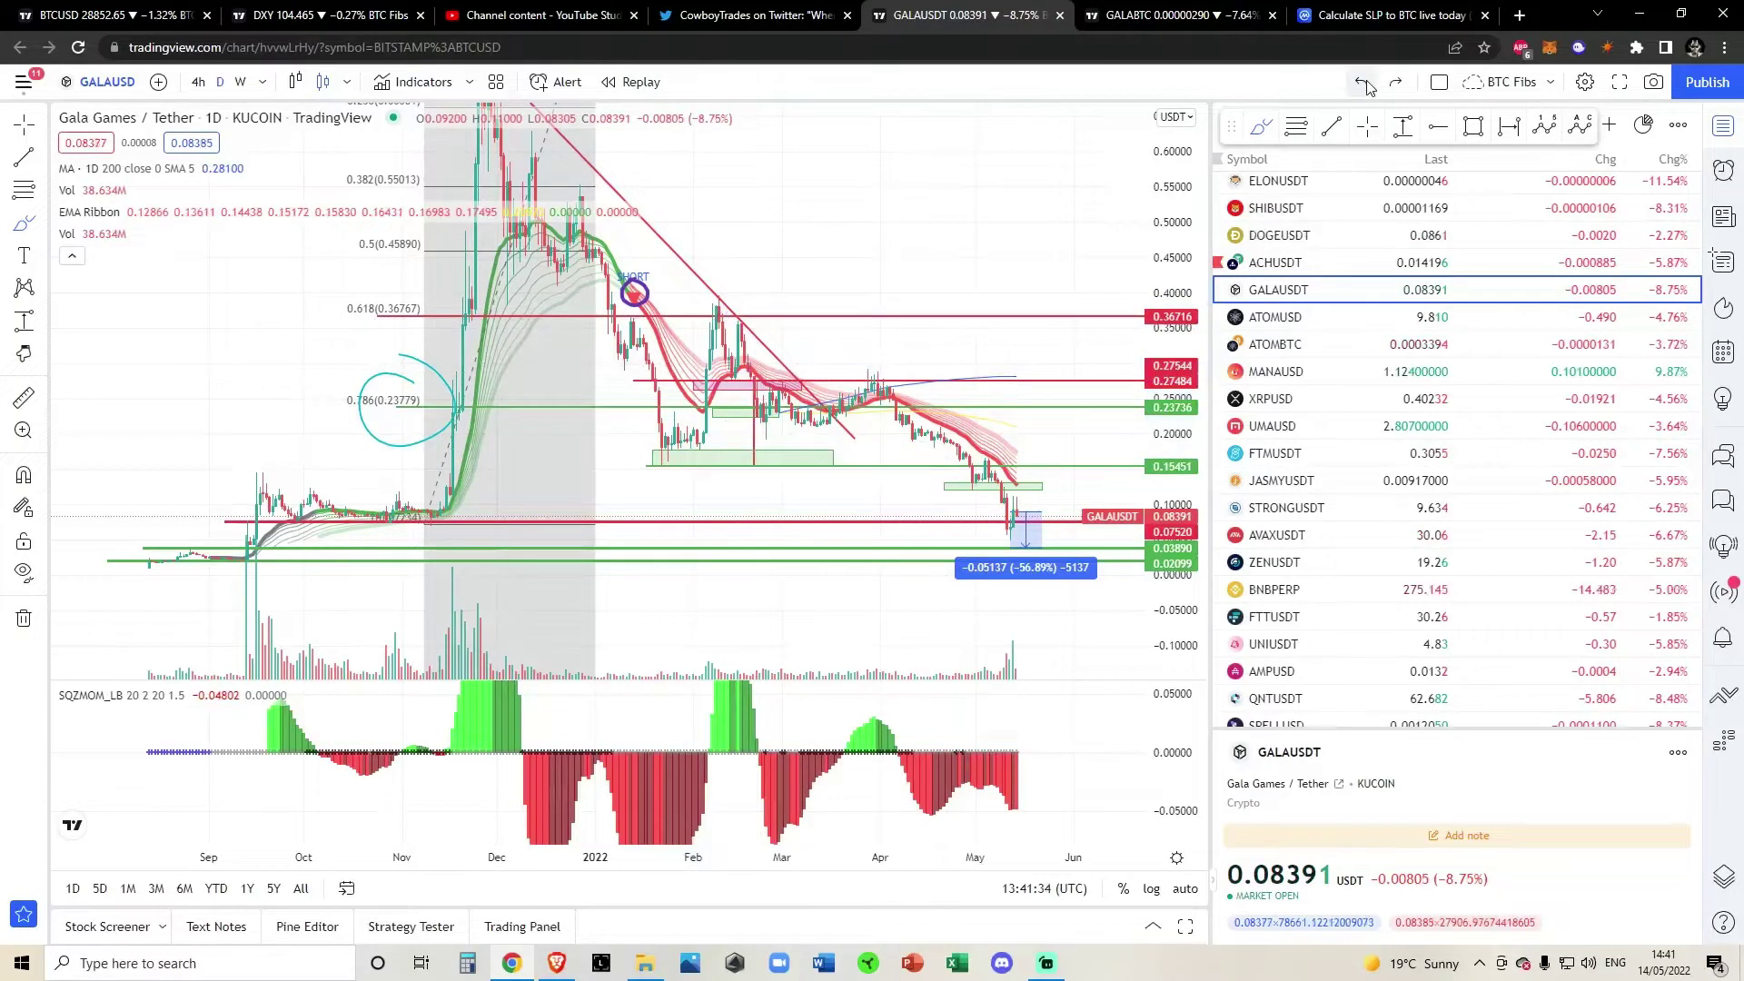
# Sketch the February double top with a line beneath it, trace the zigzag decline into May, and undo these strokes.
pyautogui.scroll(1, 917, 372)
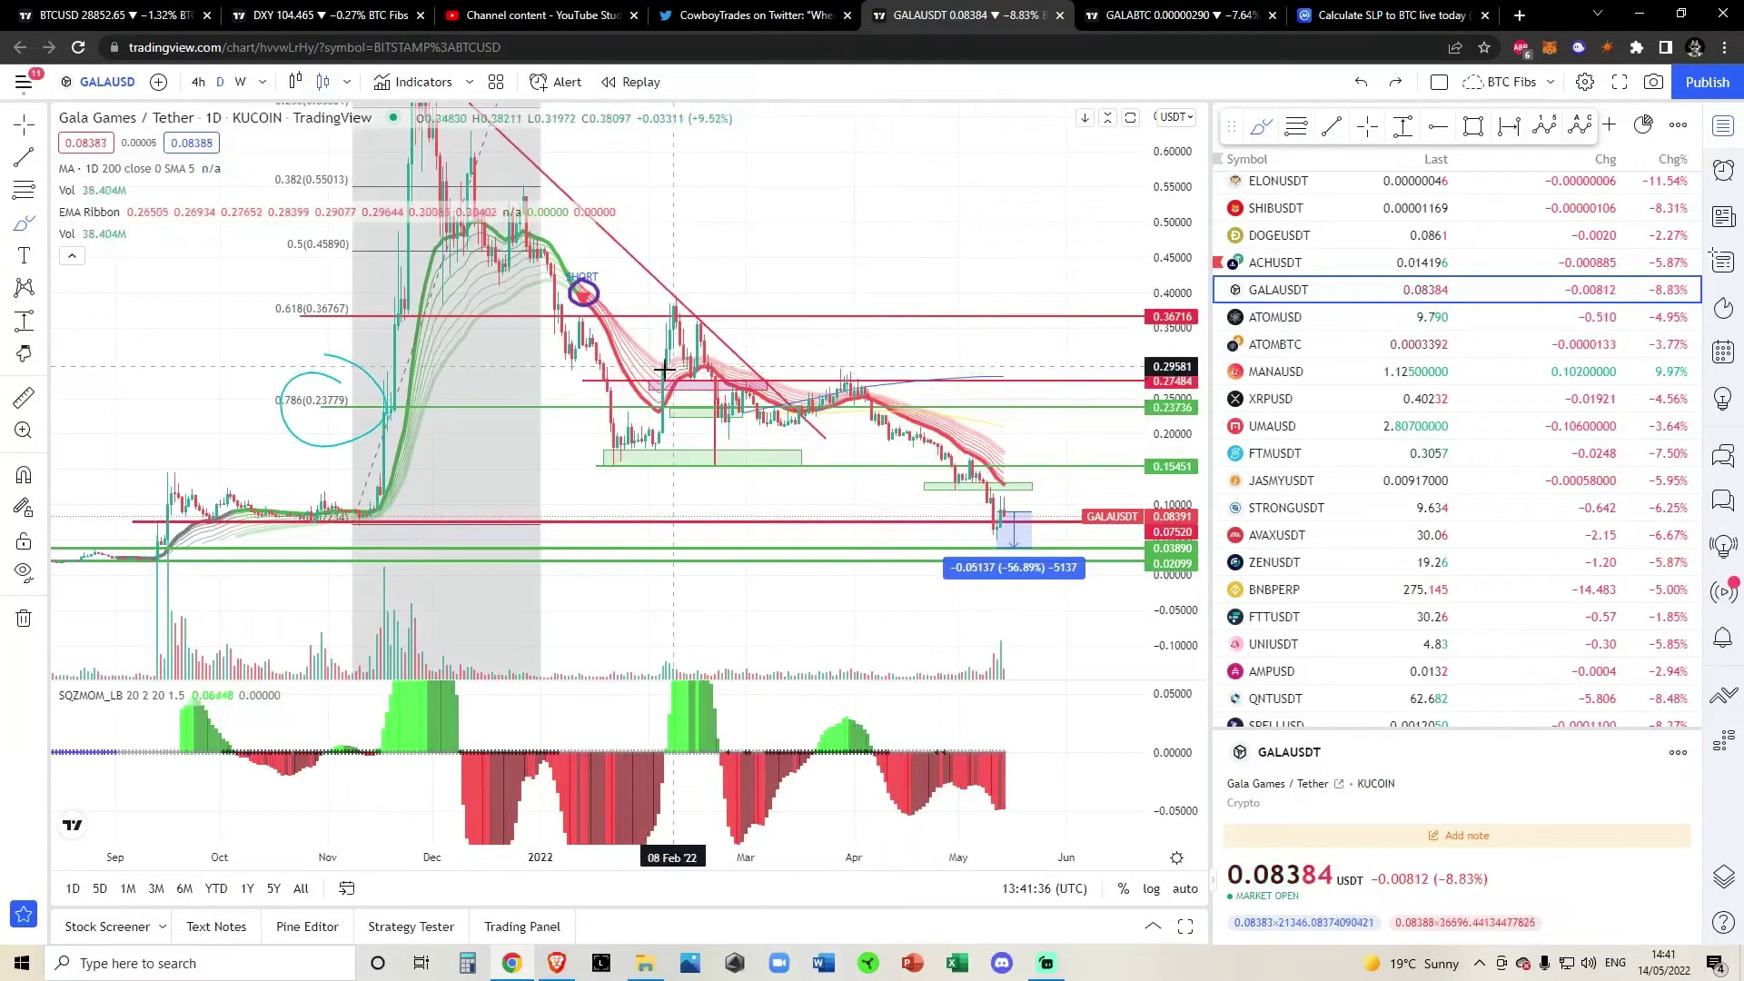
pyautogui.moveTo(664, 370)
pyautogui.mouseDown()
pyautogui.moveTo(678, 327)
pyautogui.moveTo(683, 369)
pyautogui.moveTo(708, 364)
pyautogui.mouseUp()
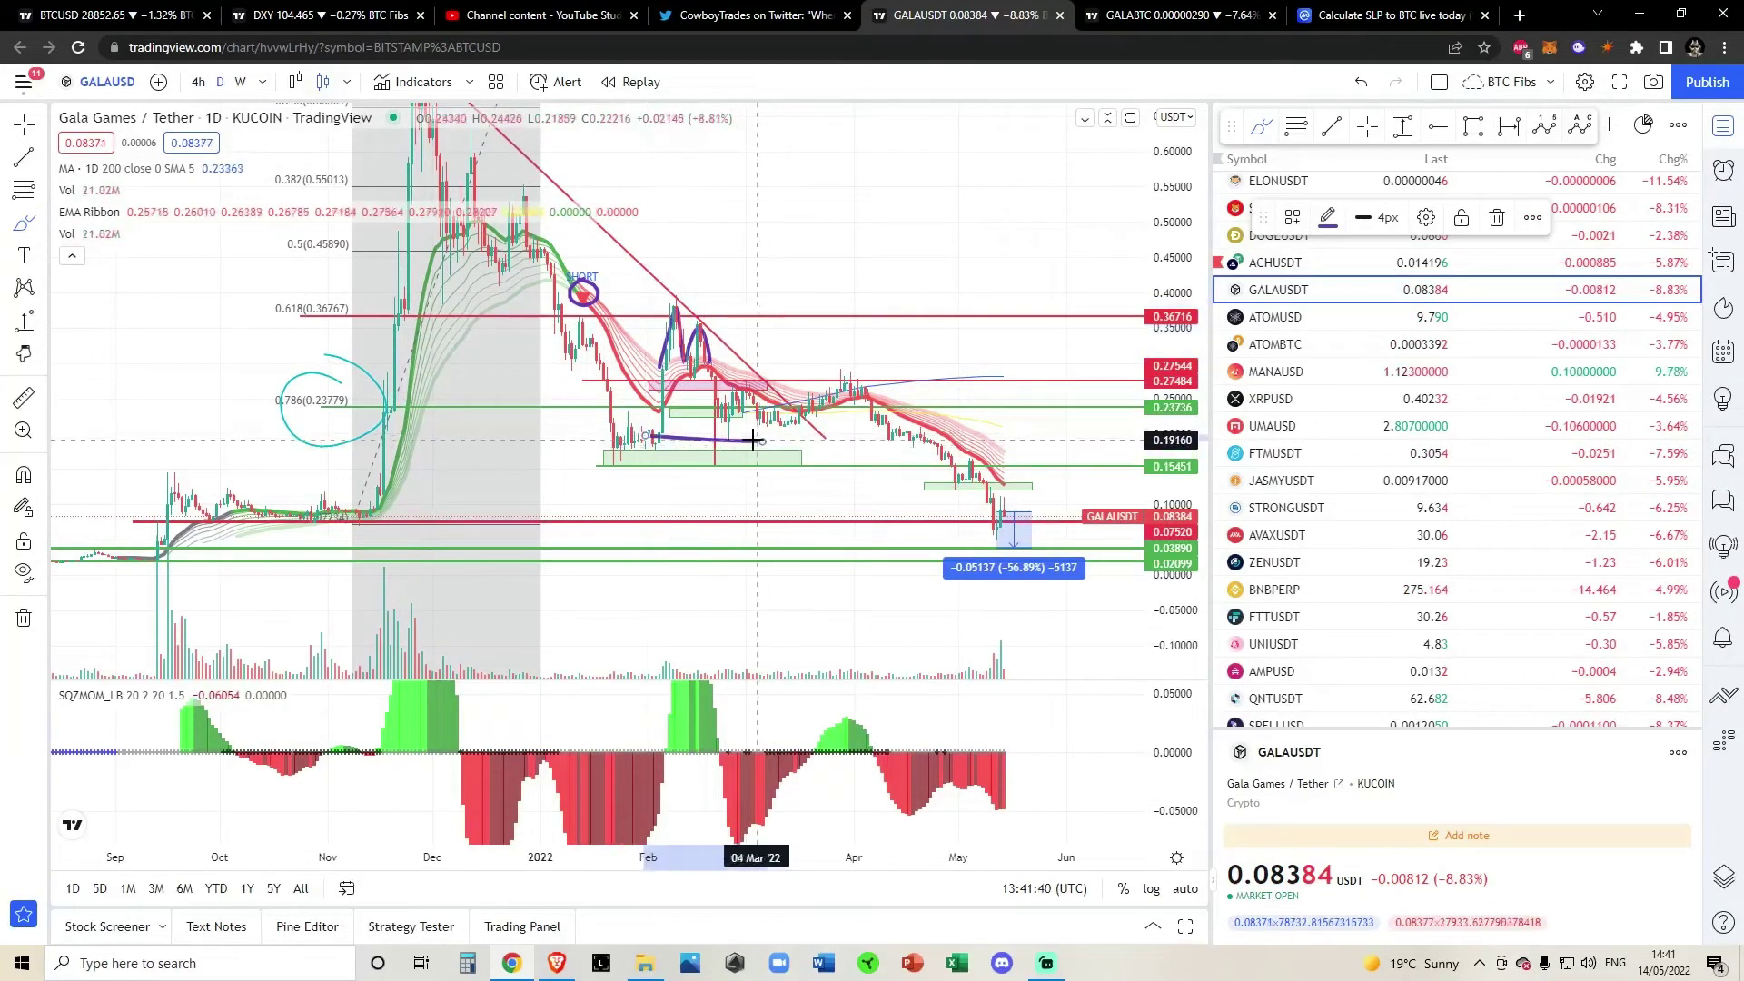
pyautogui.moveTo(735, 428); pyautogui.dragTo(731, 420)
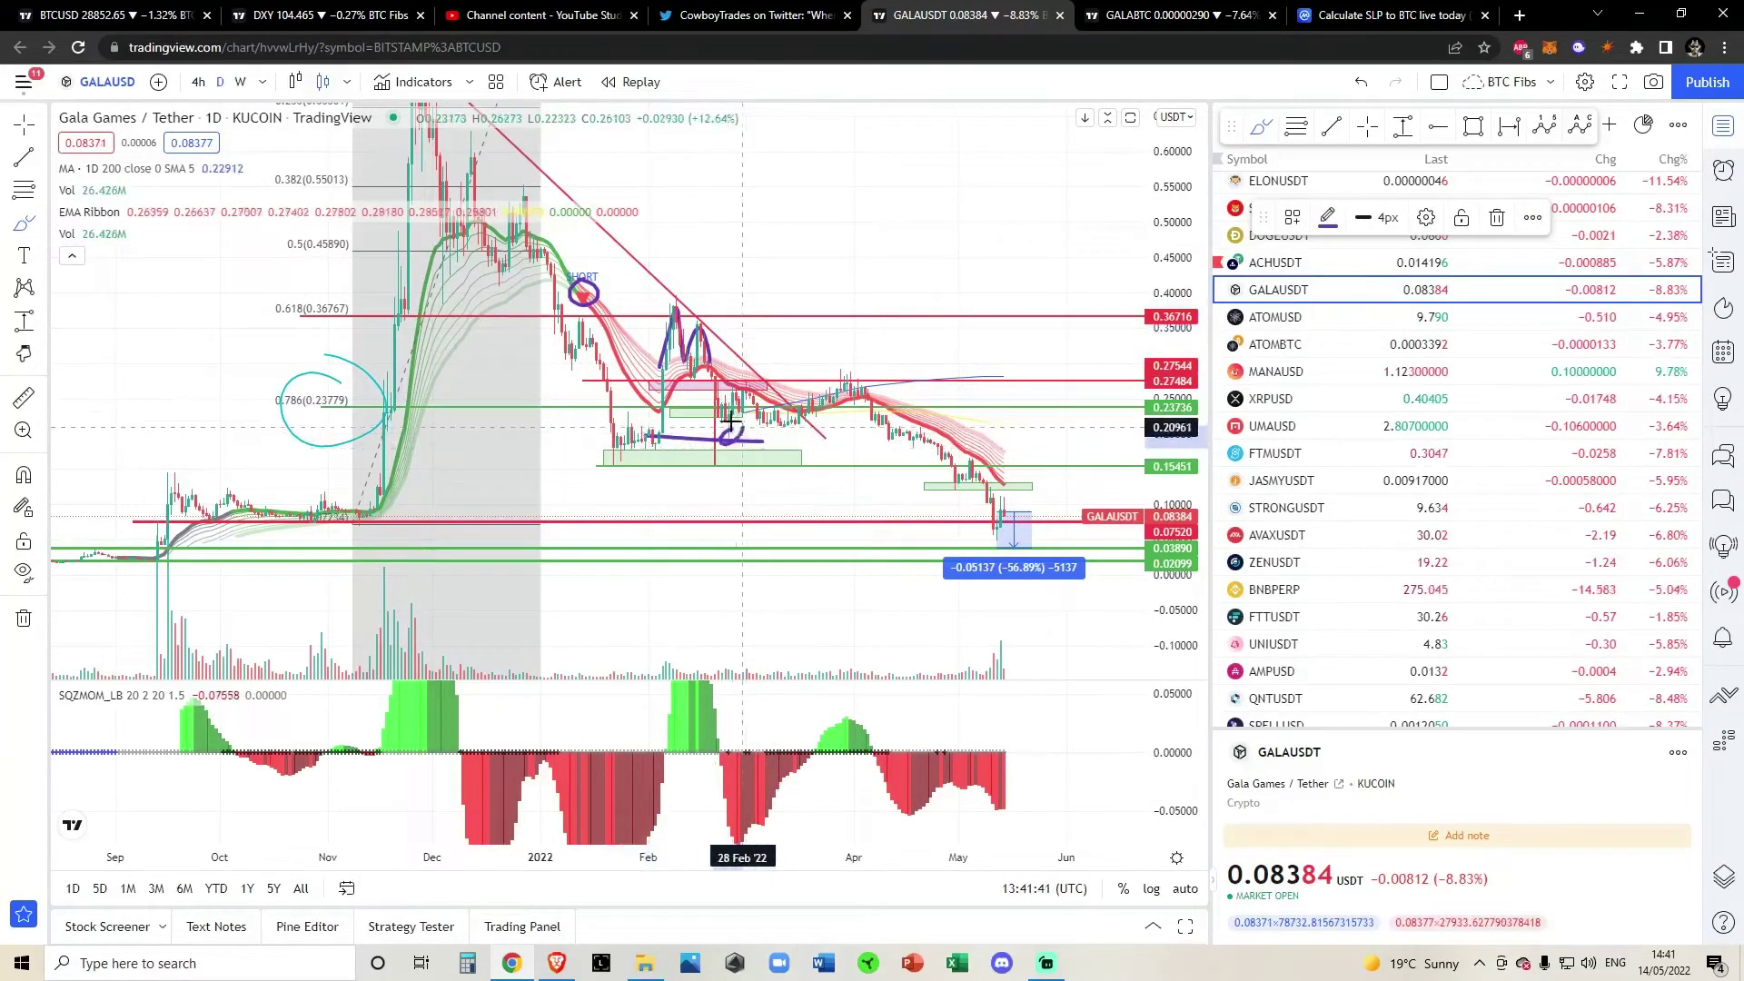
pyautogui.click(1357, 84)
pyautogui.click(1357, 83)
pyautogui.moveTo(693, 363)
pyautogui.mouseDown()
pyautogui.moveTo(727, 419)
pyautogui.moveTo(772, 423)
pyautogui.moveTo(849, 386)
pyautogui.moveTo(895, 440)
pyautogui.moveTo(927, 427)
pyautogui.moveTo(1002, 495)
pyautogui.mouseUp()
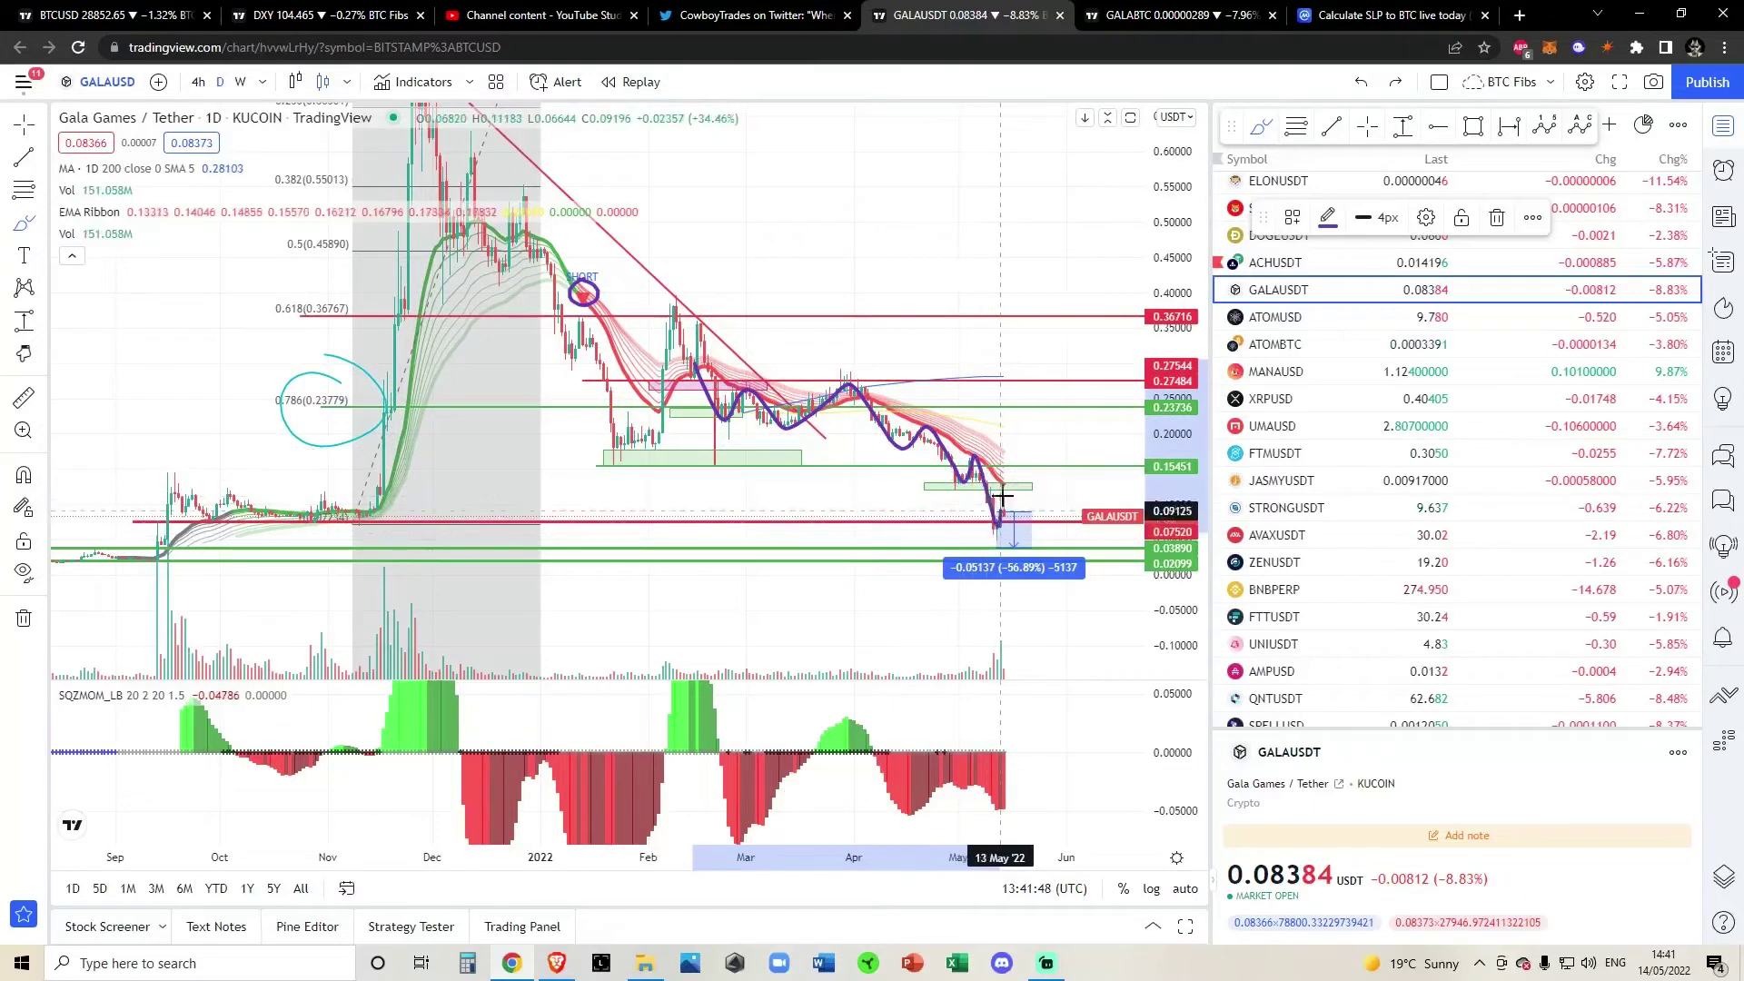
pyautogui.click(1368, 83)
# Examine the daily decline into May 2022 against the support levels, volume and squeeze momentum.
pyautogui.scroll(8, 911, 304)
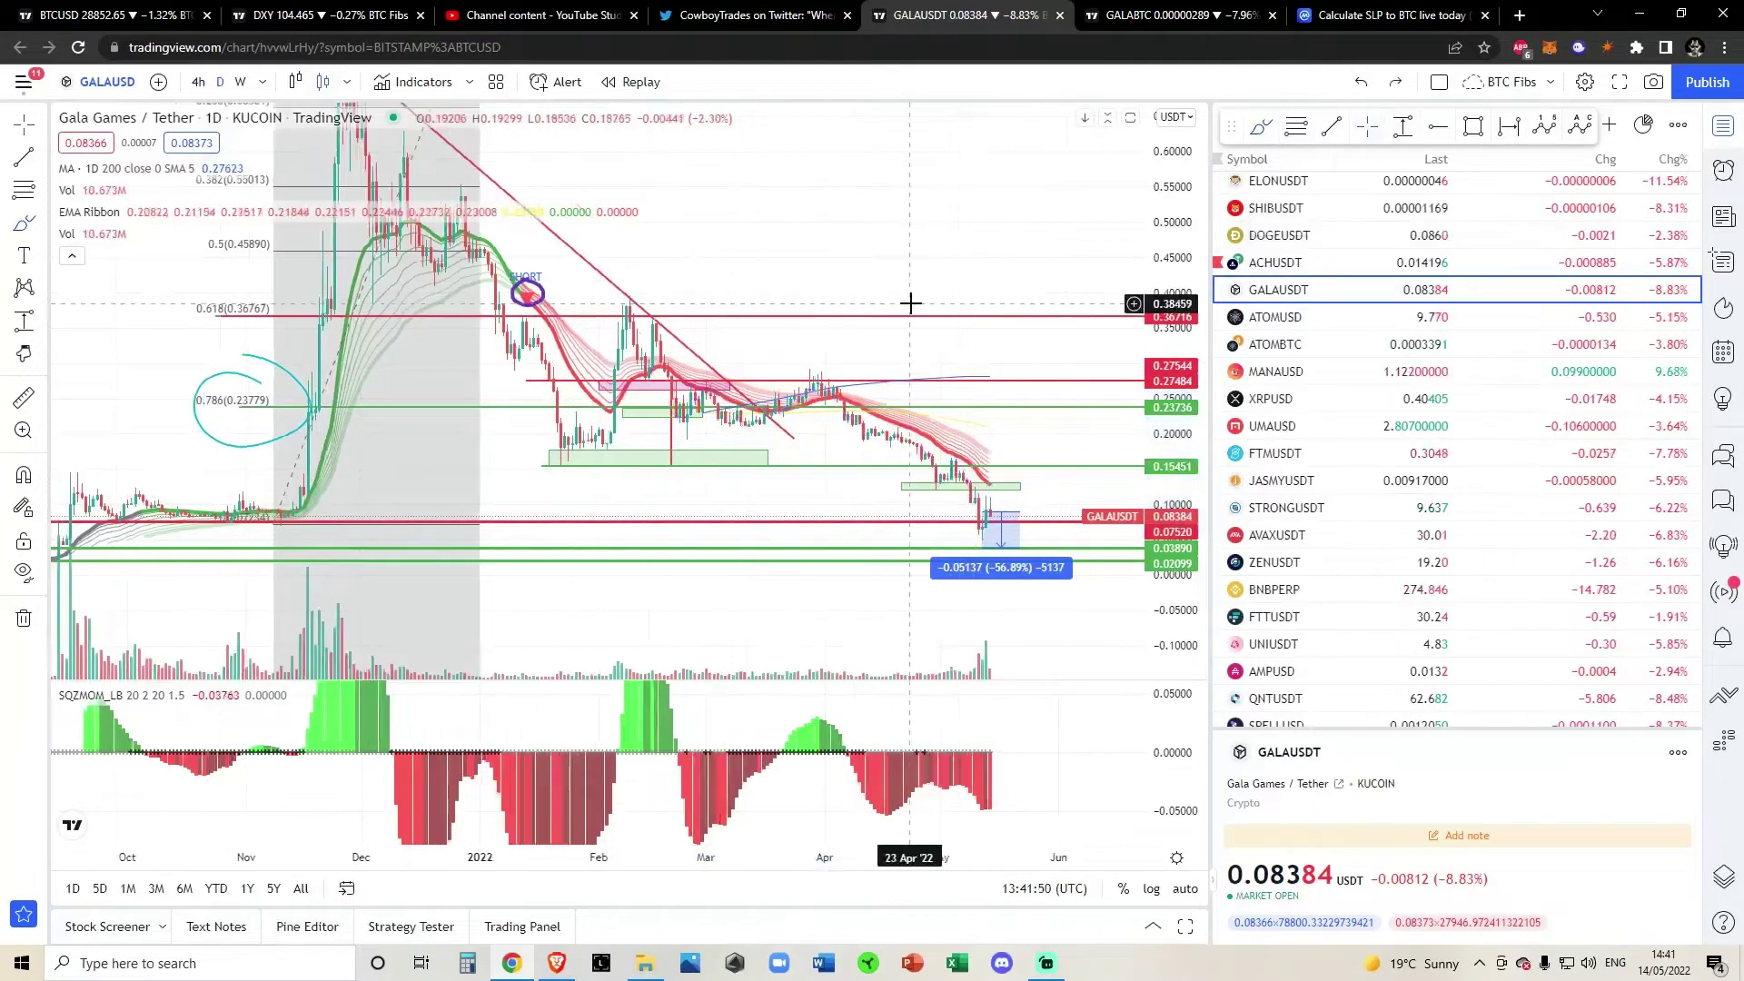
pyautogui.moveTo(969, 366); pyautogui.dragTo(980, 242)
pyautogui.moveTo(1175, 480); pyautogui.dragTo(1149, 109)
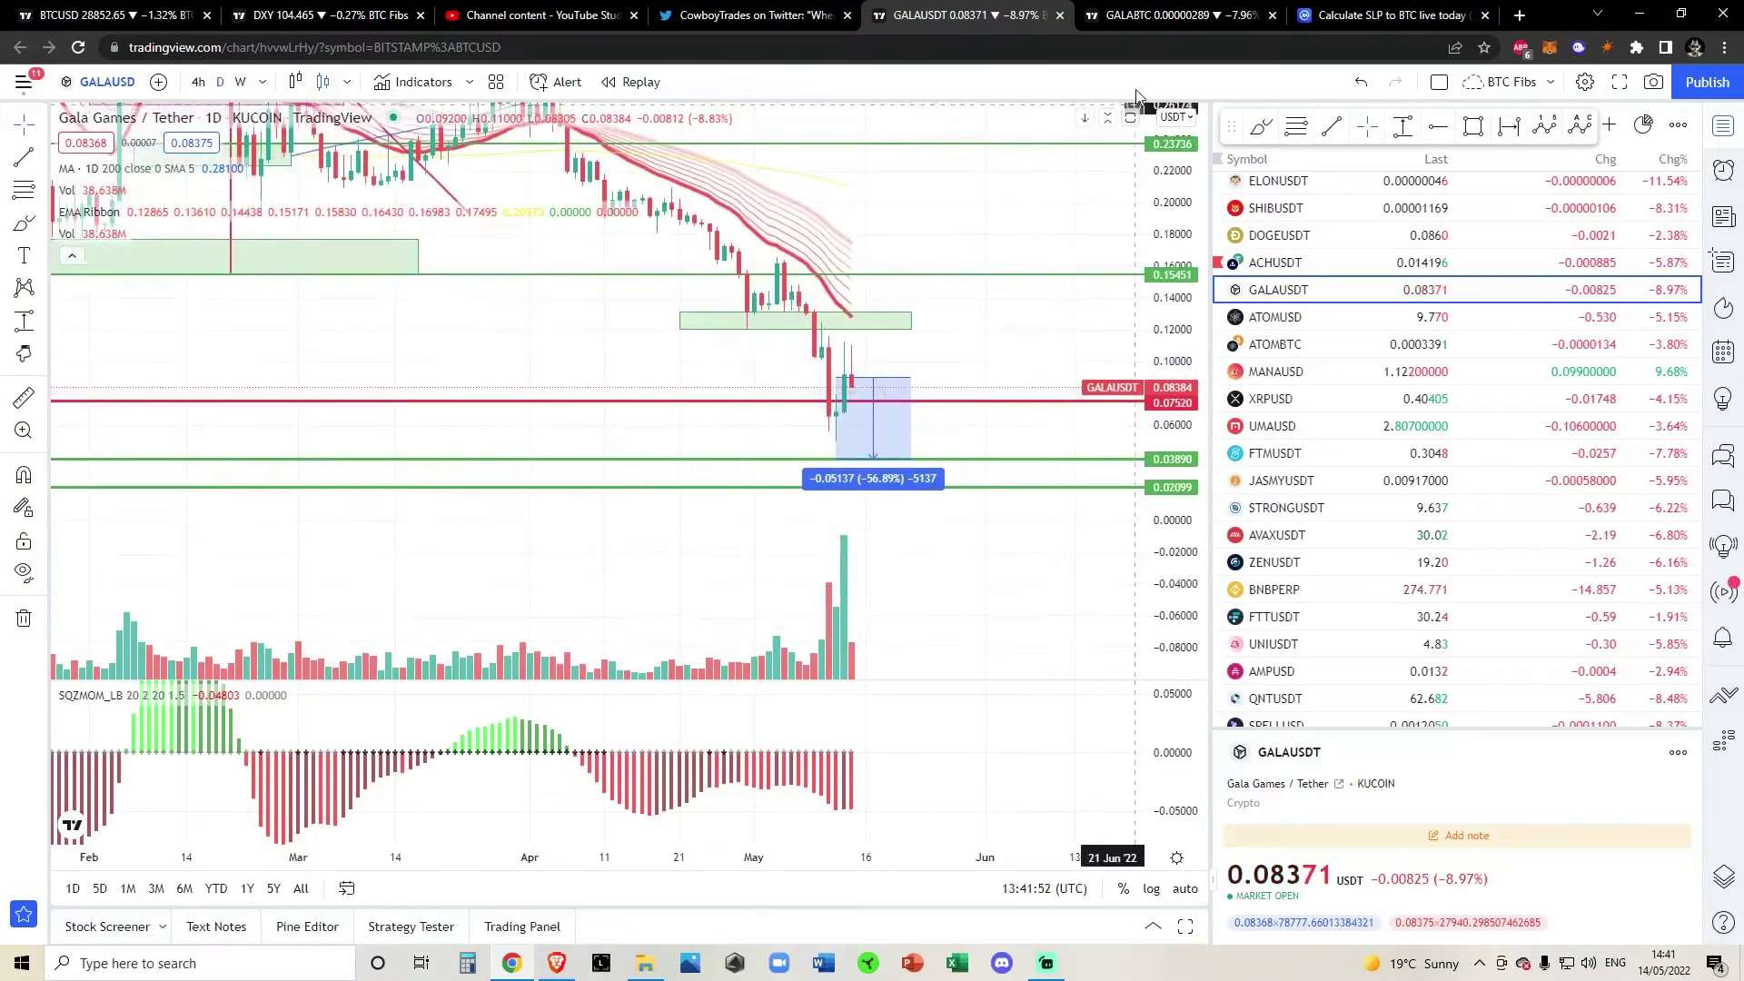
pyautogui.scroll(3, 975, 331)
pyautogui.moveTo(977, 336); pyautogui.dragTo(1047, 416)
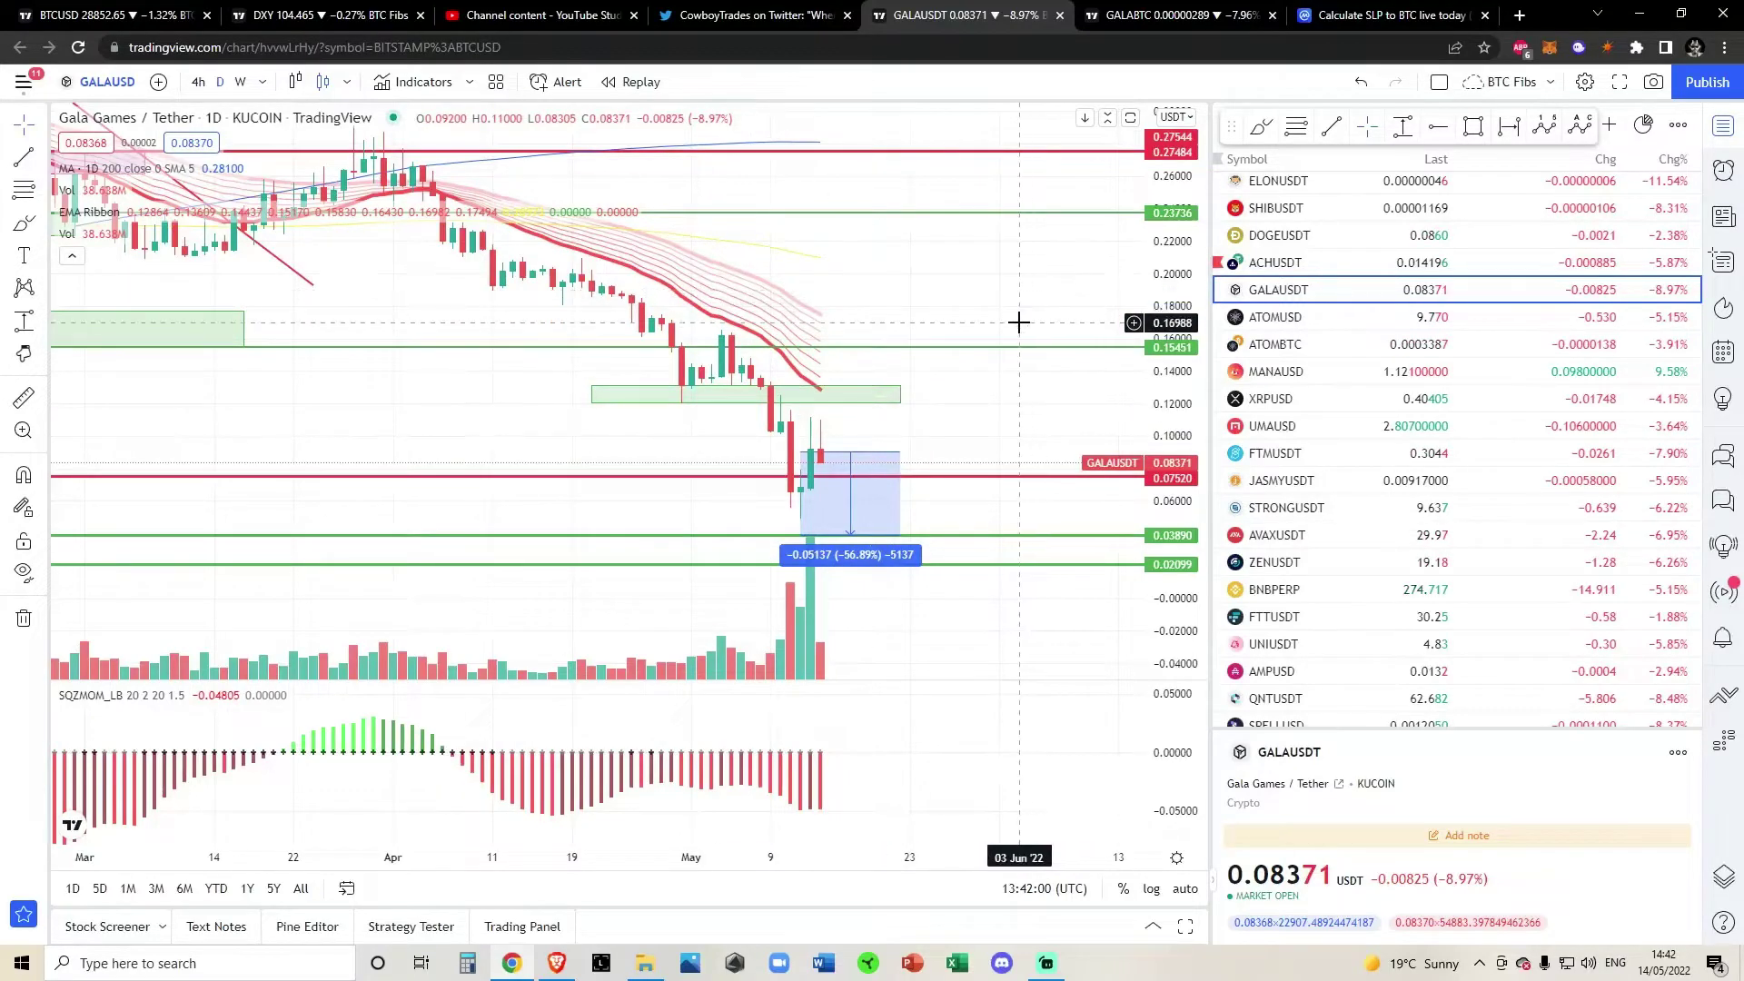
pyautogui.scroll(-5, 1019, 322)
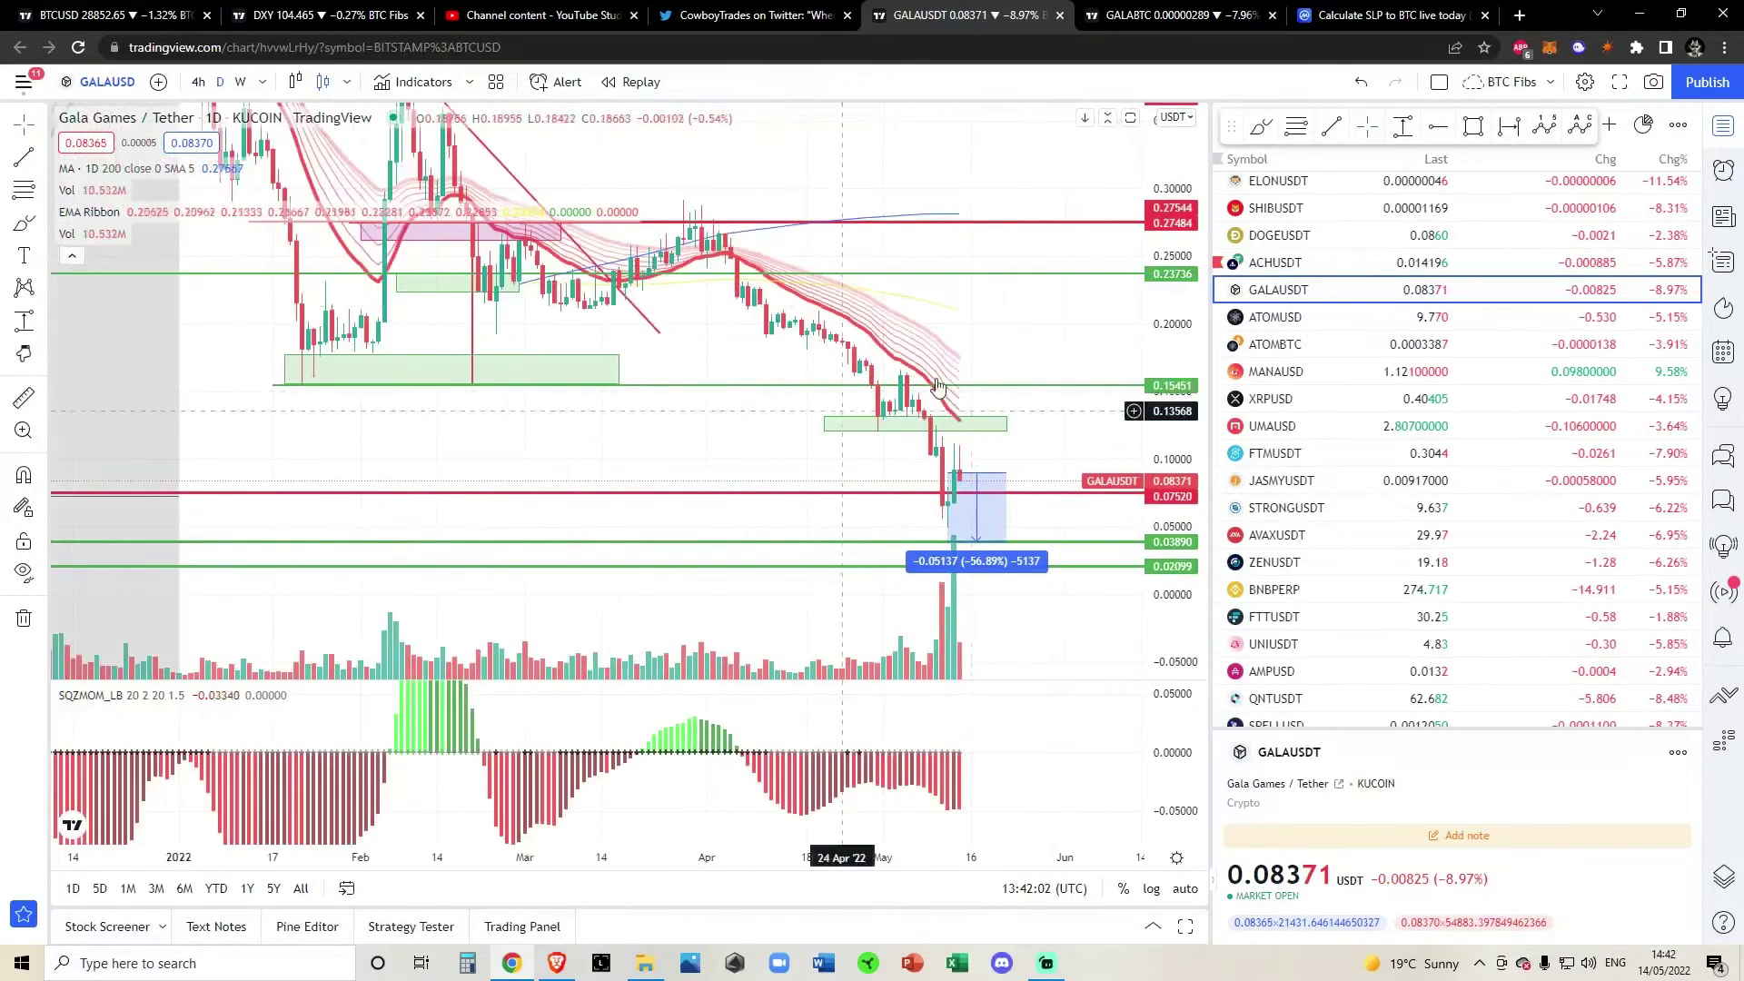
pyautogui.moveTo(712, 342); pyautogui.dragTo(866, 442)
pyautogui.moveTo(1183, 409); pyautogui.dragTo(1186, 549)
pyautogui.scroll(-3, 992, 503)
pyautogui.moveTo(944, 207); pyautogui.dragTo(779, 139)
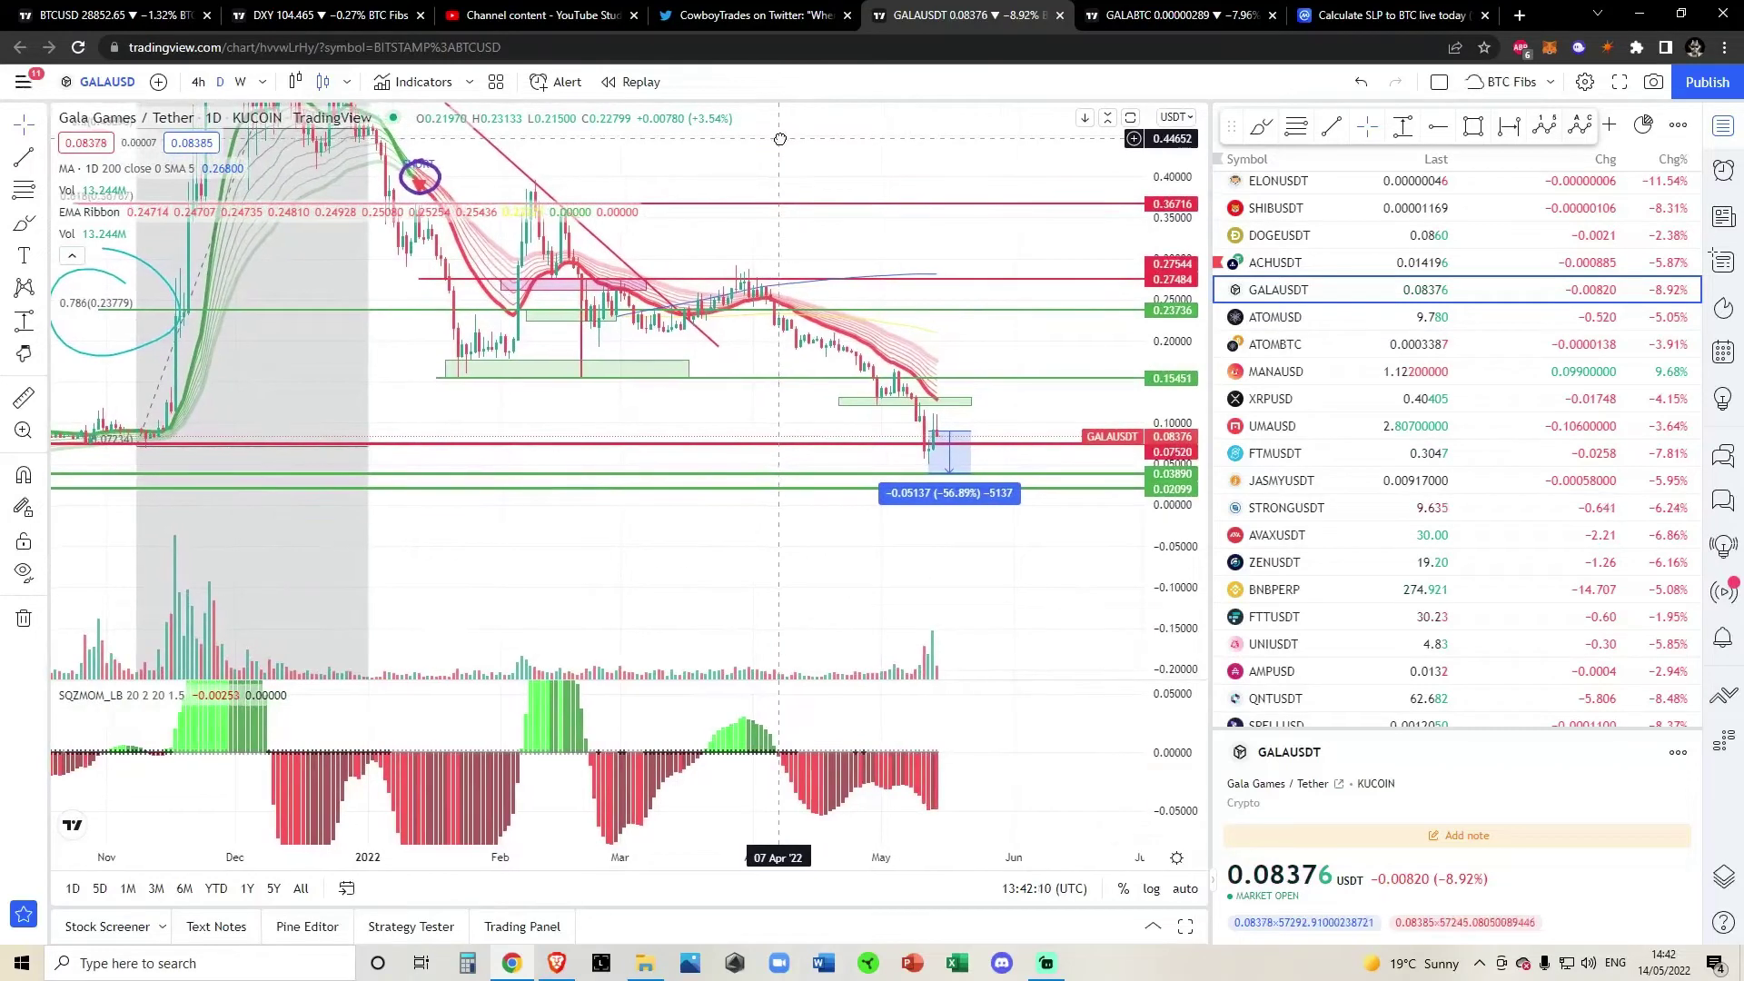
pyautogui.scroll(7, 867, 451)
pyautogui.moveTo(940, 559); pyautogui.dragTo(974, 483)
pyautogui.moveTo(818, 794); pyautogui.dragTo(829, 782)
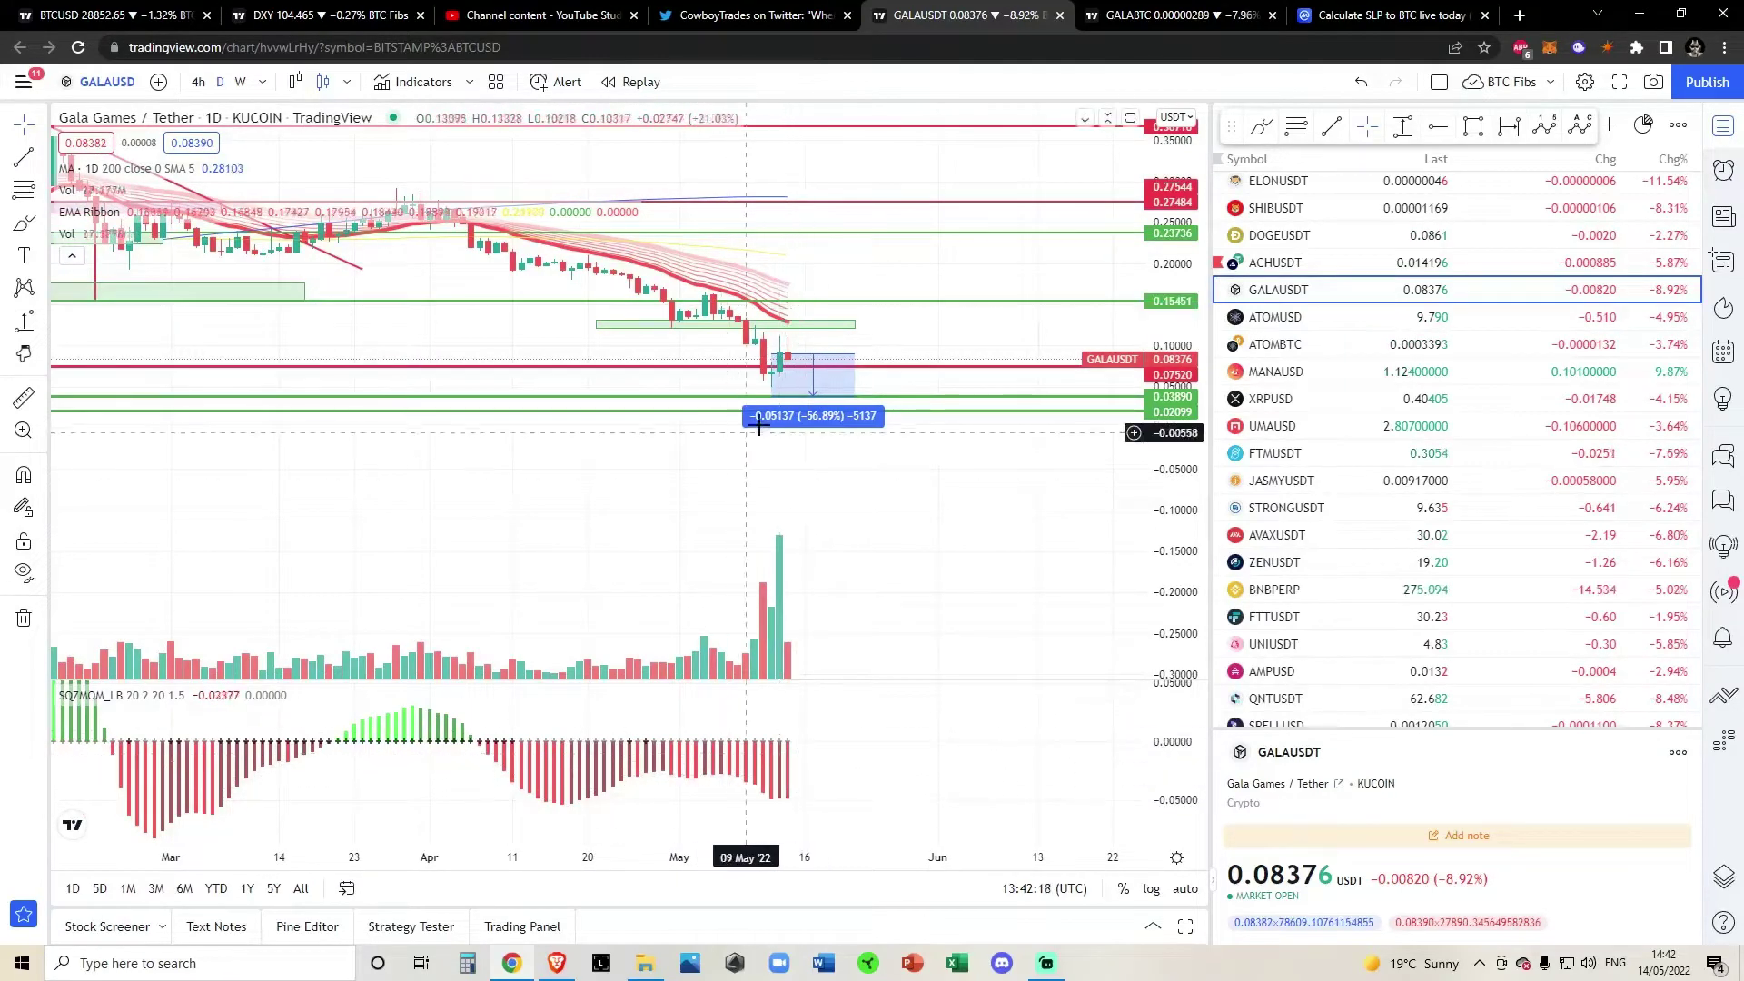
# Switch the GALAUSDT chart to the 4h timeframe and examine the April–May price and squeeze momentum.
pyautogui.click(205, 83)
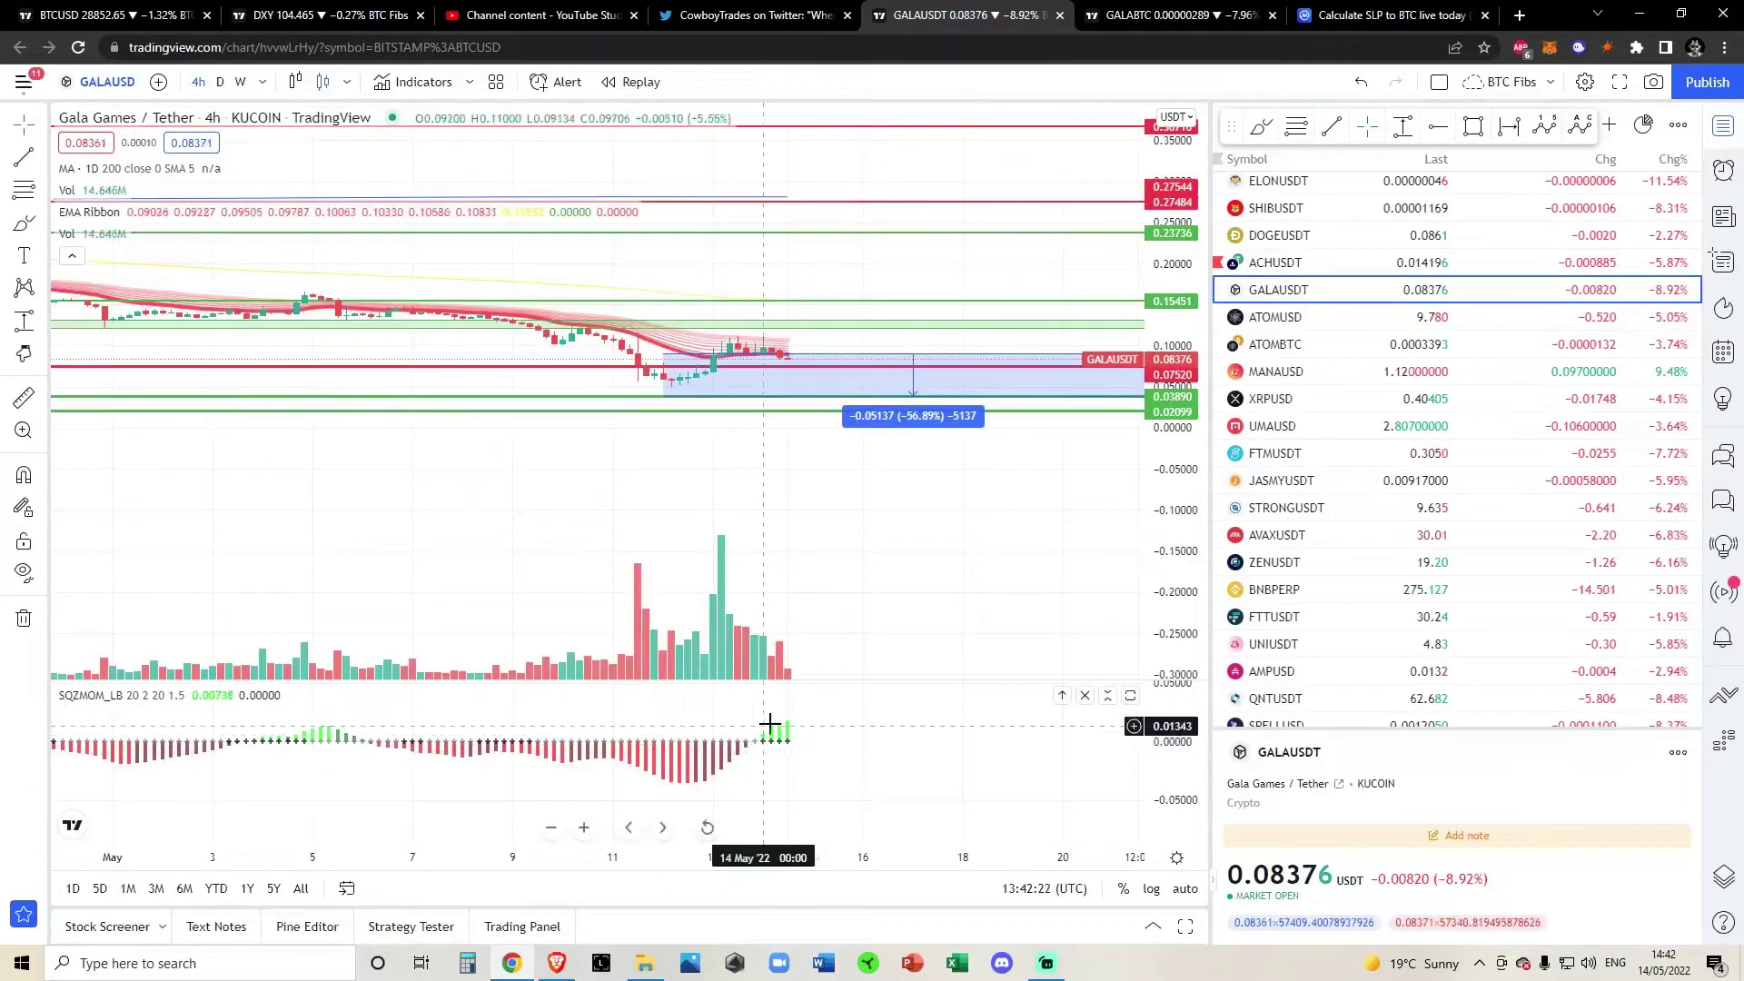
pyautogui.moveTo(837, 487); pyautogui.dragTo(966, 536)
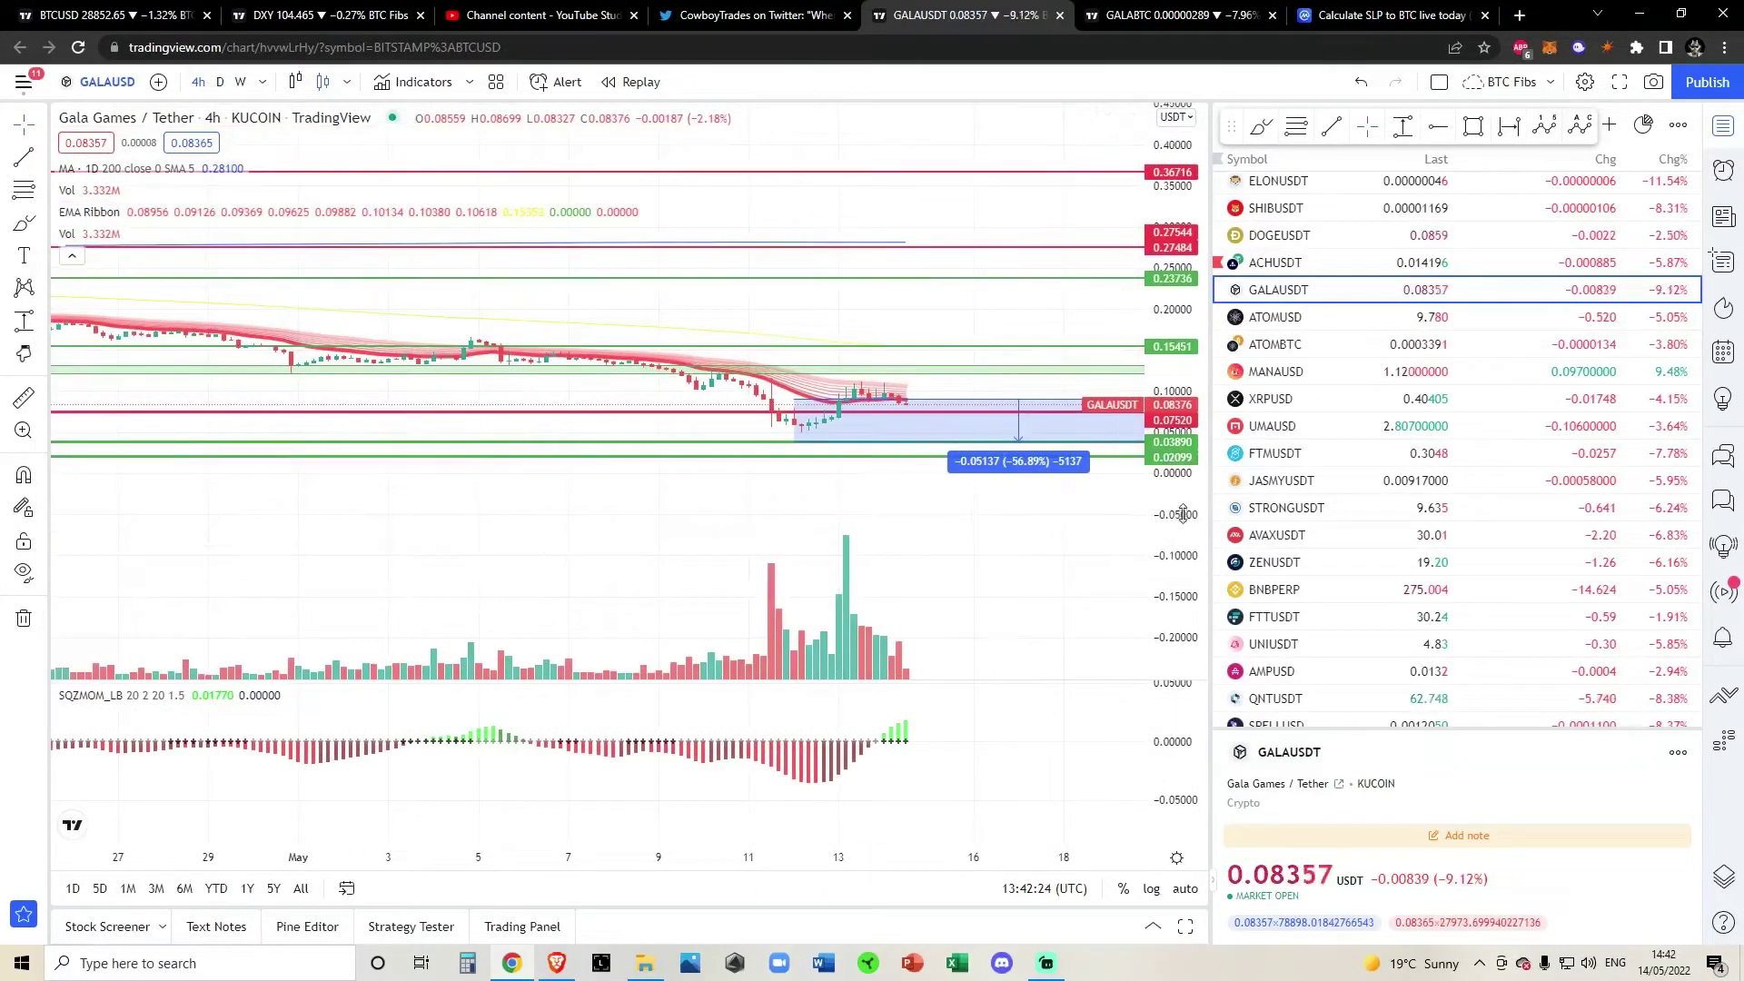
pyautogui.moveTo(1184, 514); pyautogui.dragTo(957, 444)
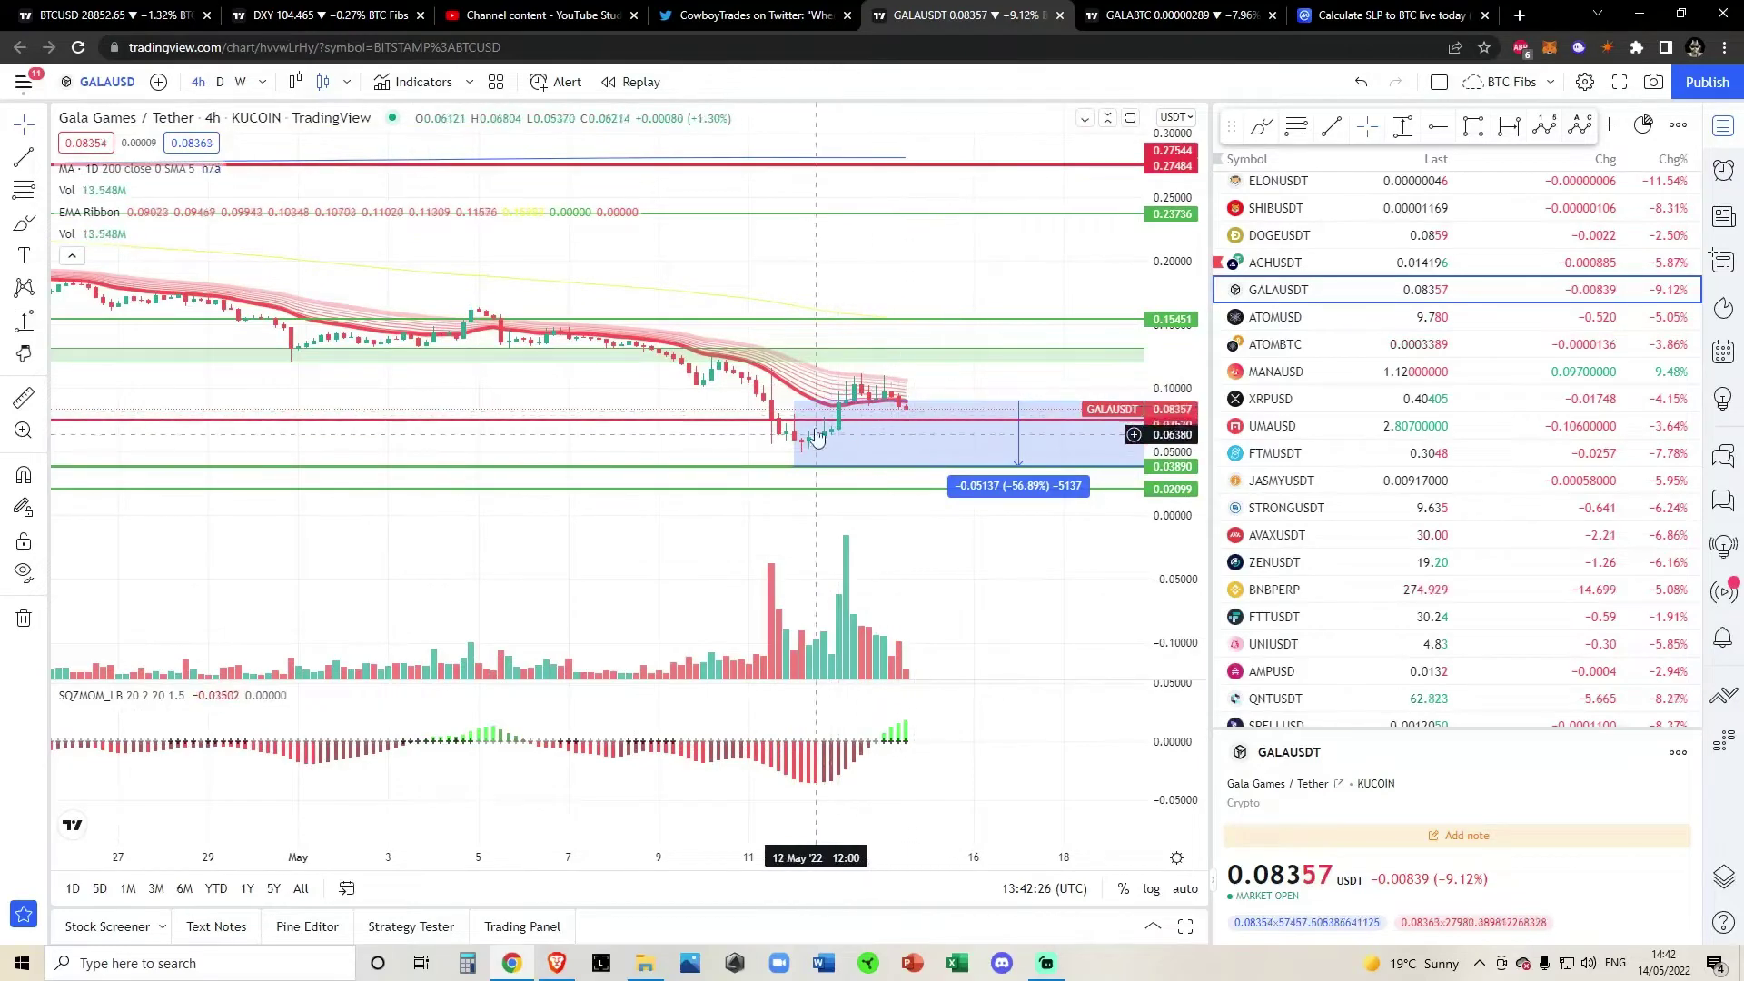
pyautogui.scroll(-3, 908, 541)
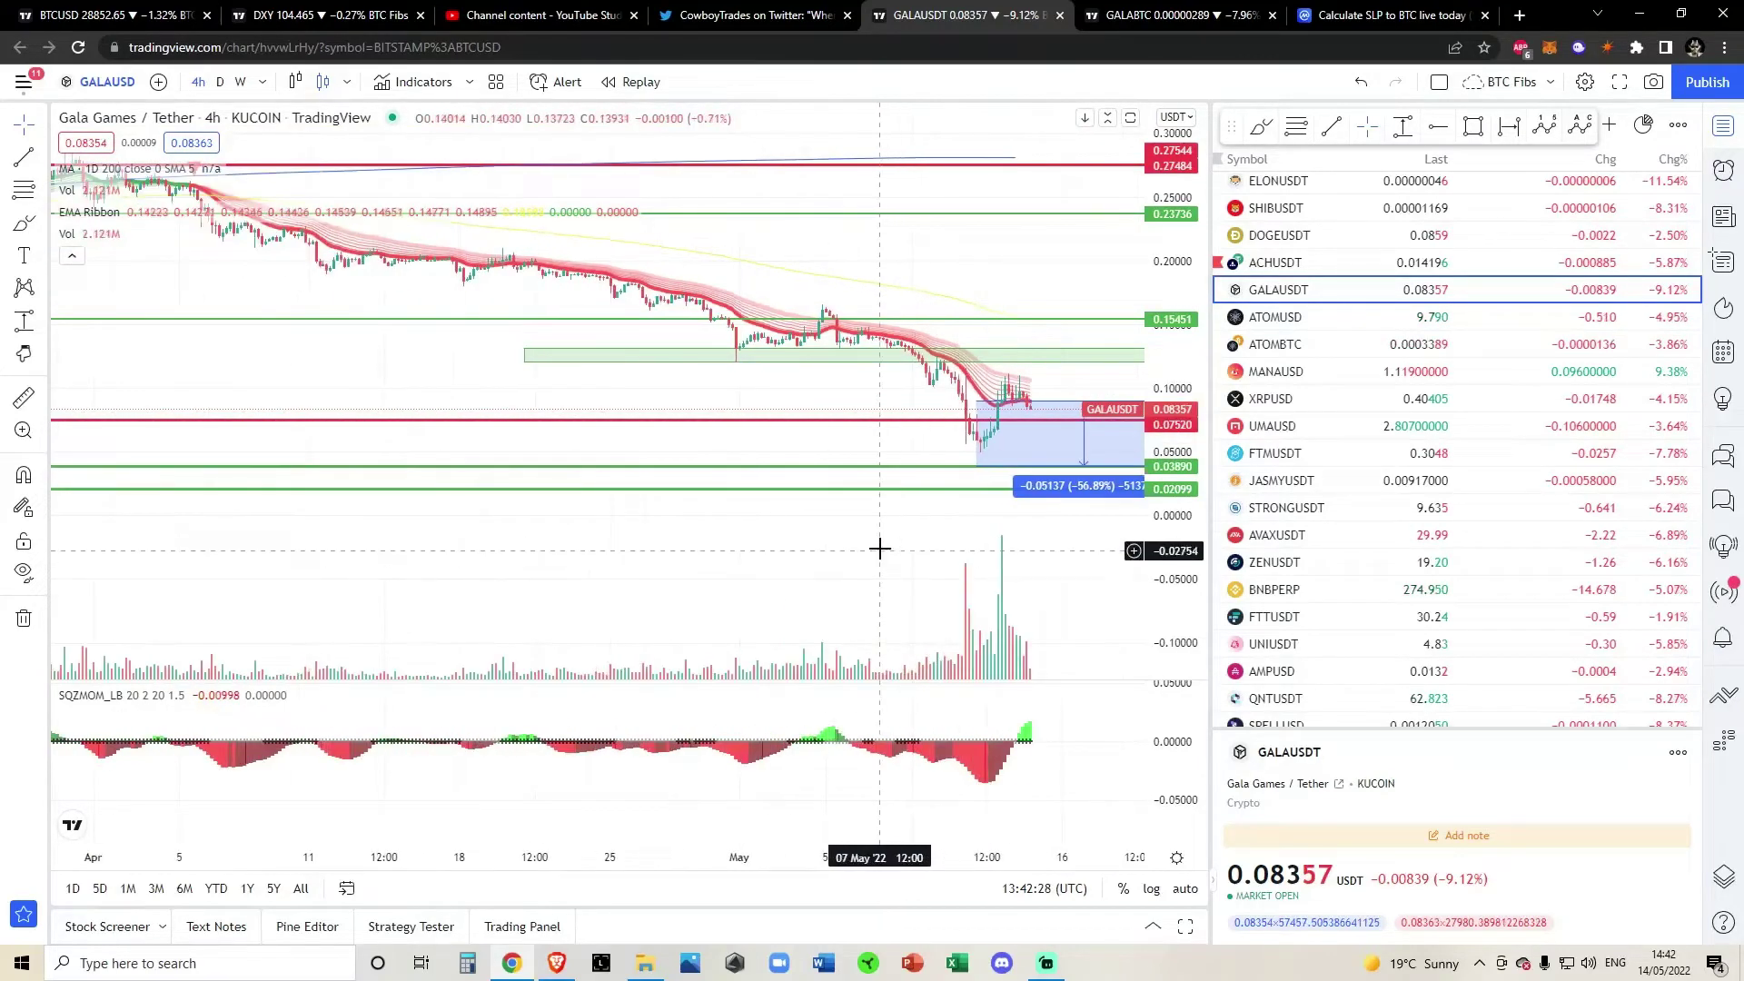
pyautogui.moveTo(879, 547); pyautogui.dragTo(879, 581)
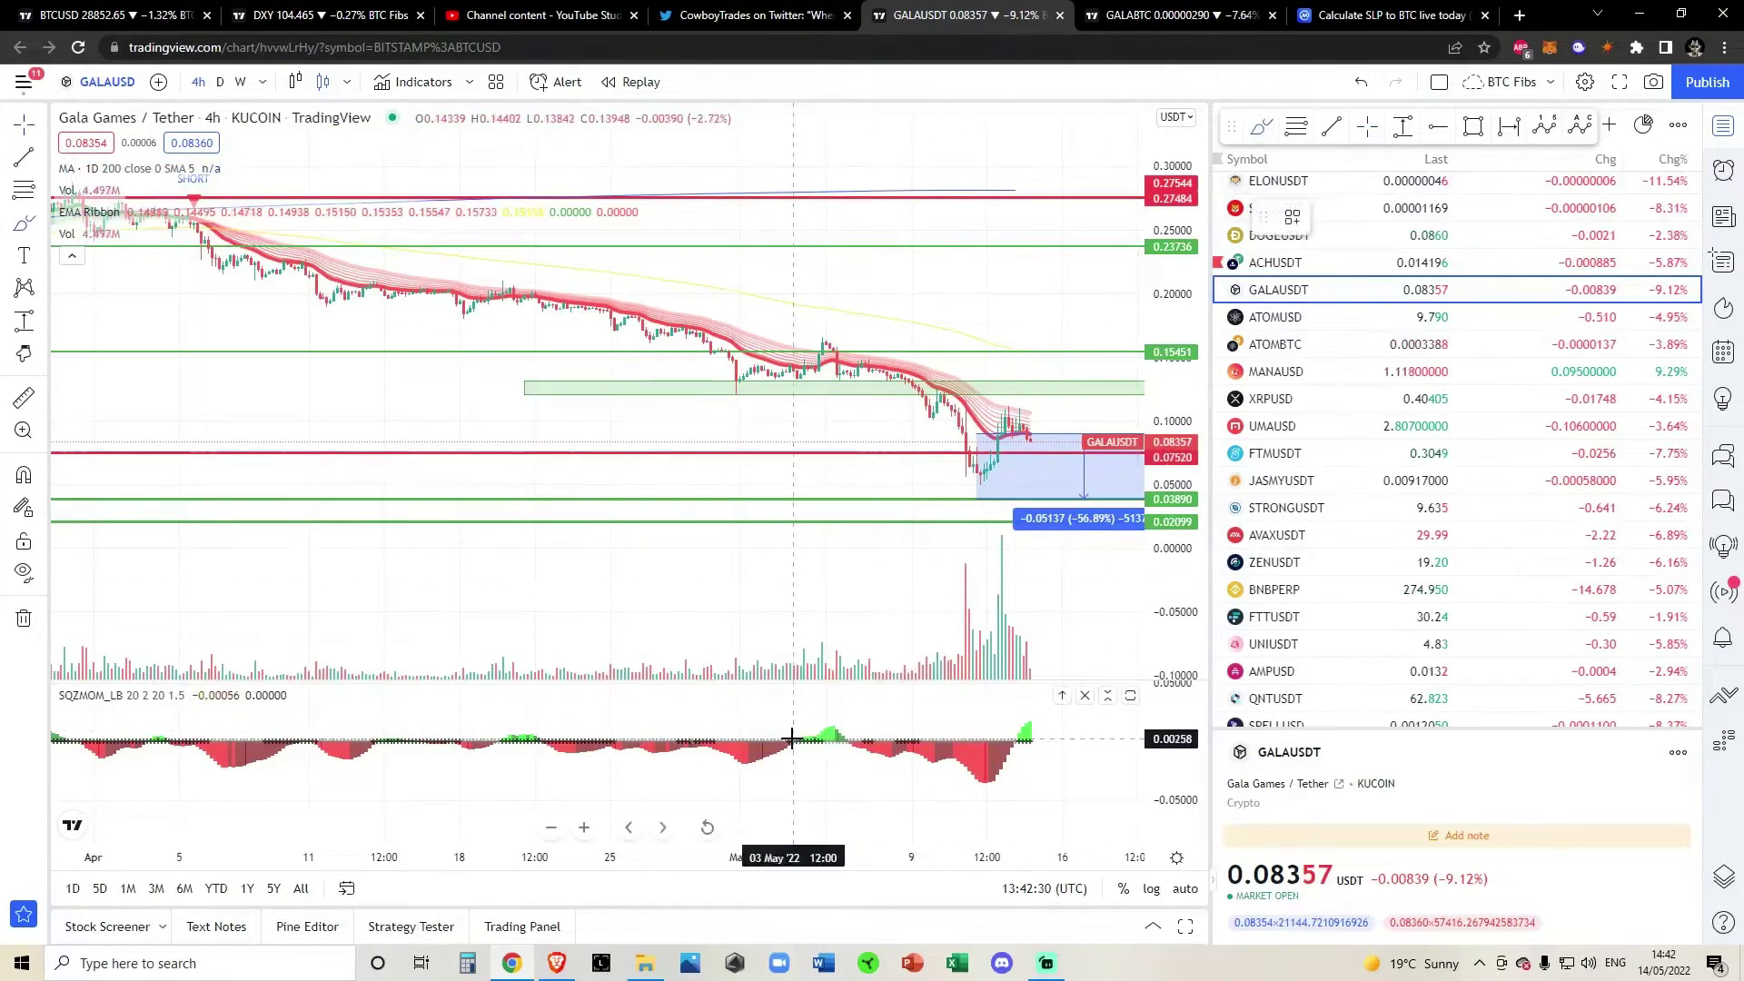
# Brush arcs over the April and early-May price bounces and matching green momentum humps on the 4h chart, and undo them.
pyautogui.moveTo(790, 373)
pyautogui.mouseDown()
pyautogui.moveTo(825, 347)
pyautogui.moveTo(850, 406)
pyautogui.mouseUp()
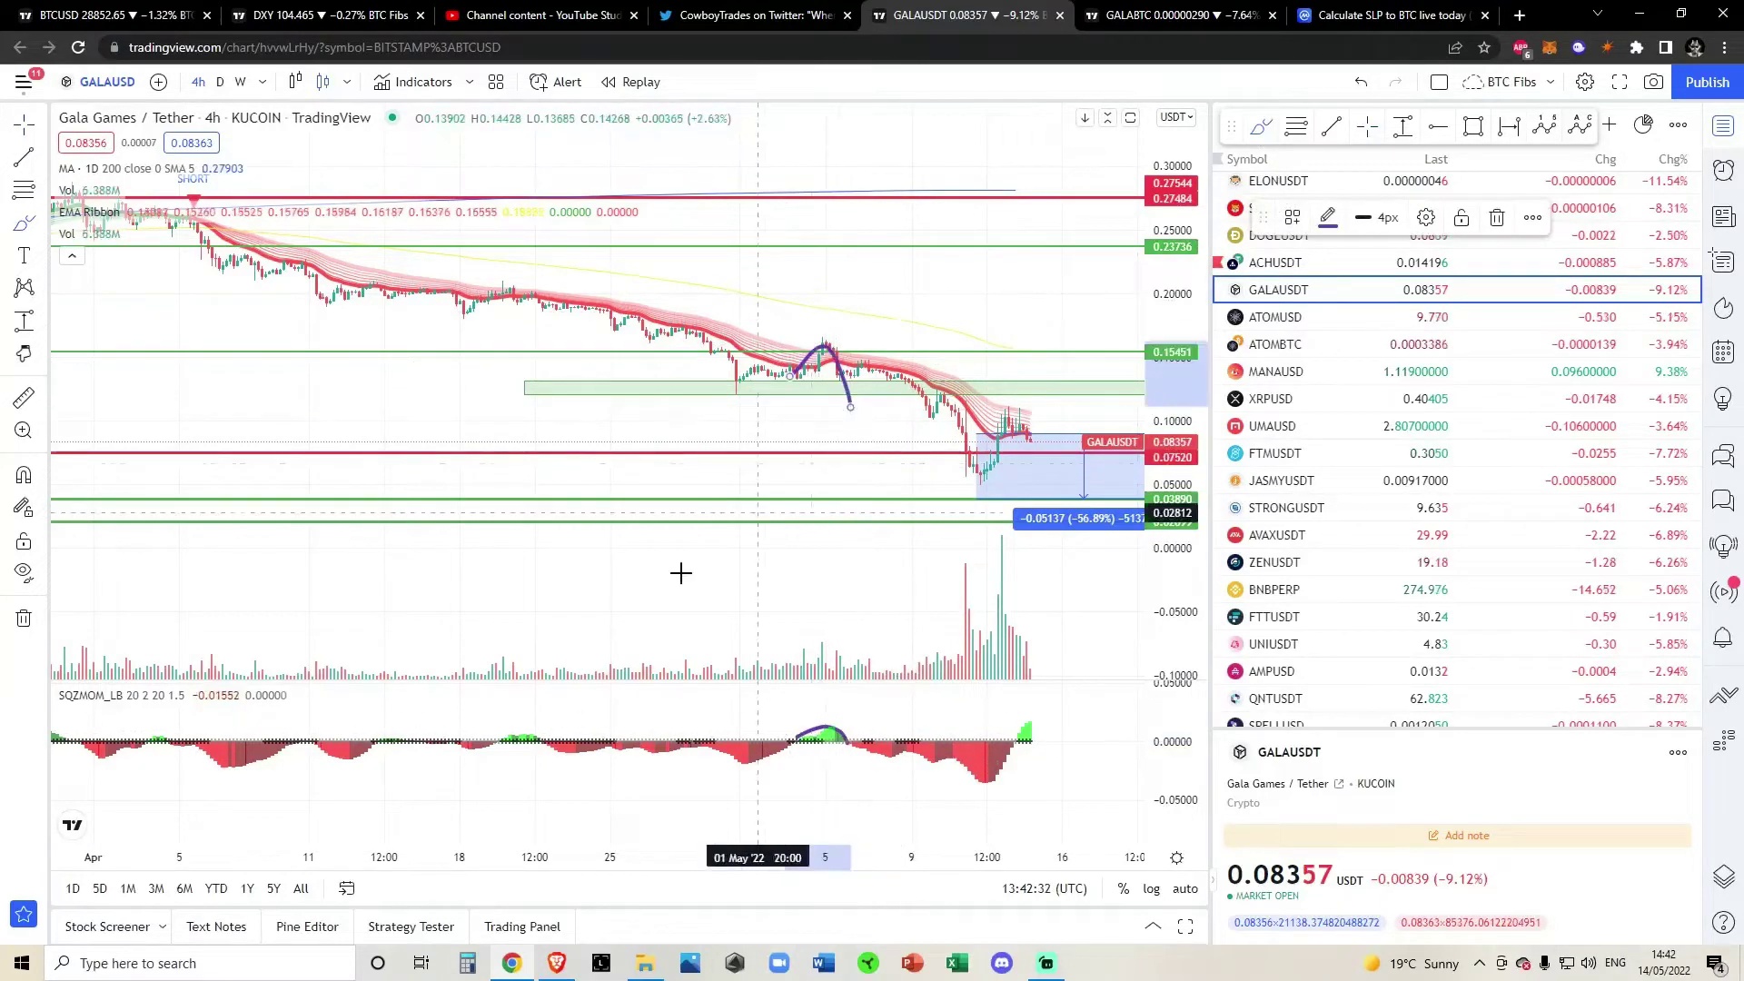
pyautogui.moveTo(464, 314); pyautogui.dragTo(502, 284)
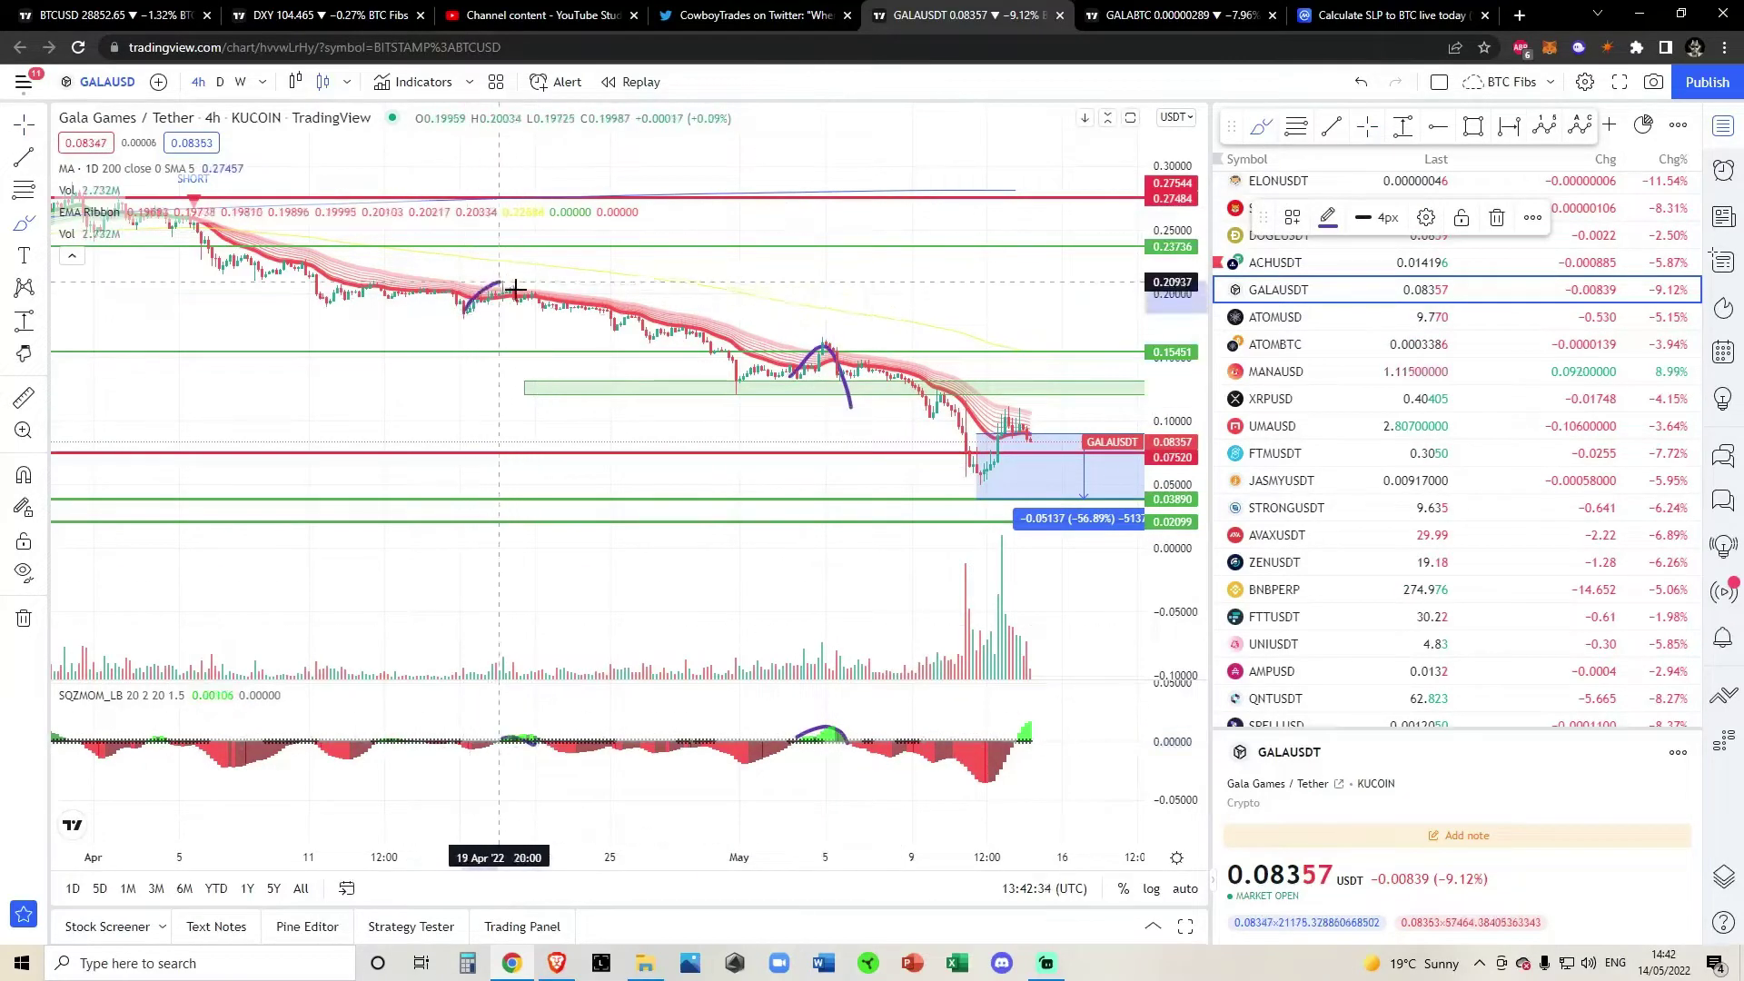
pyautogui.scroll(-3, 586, 480)
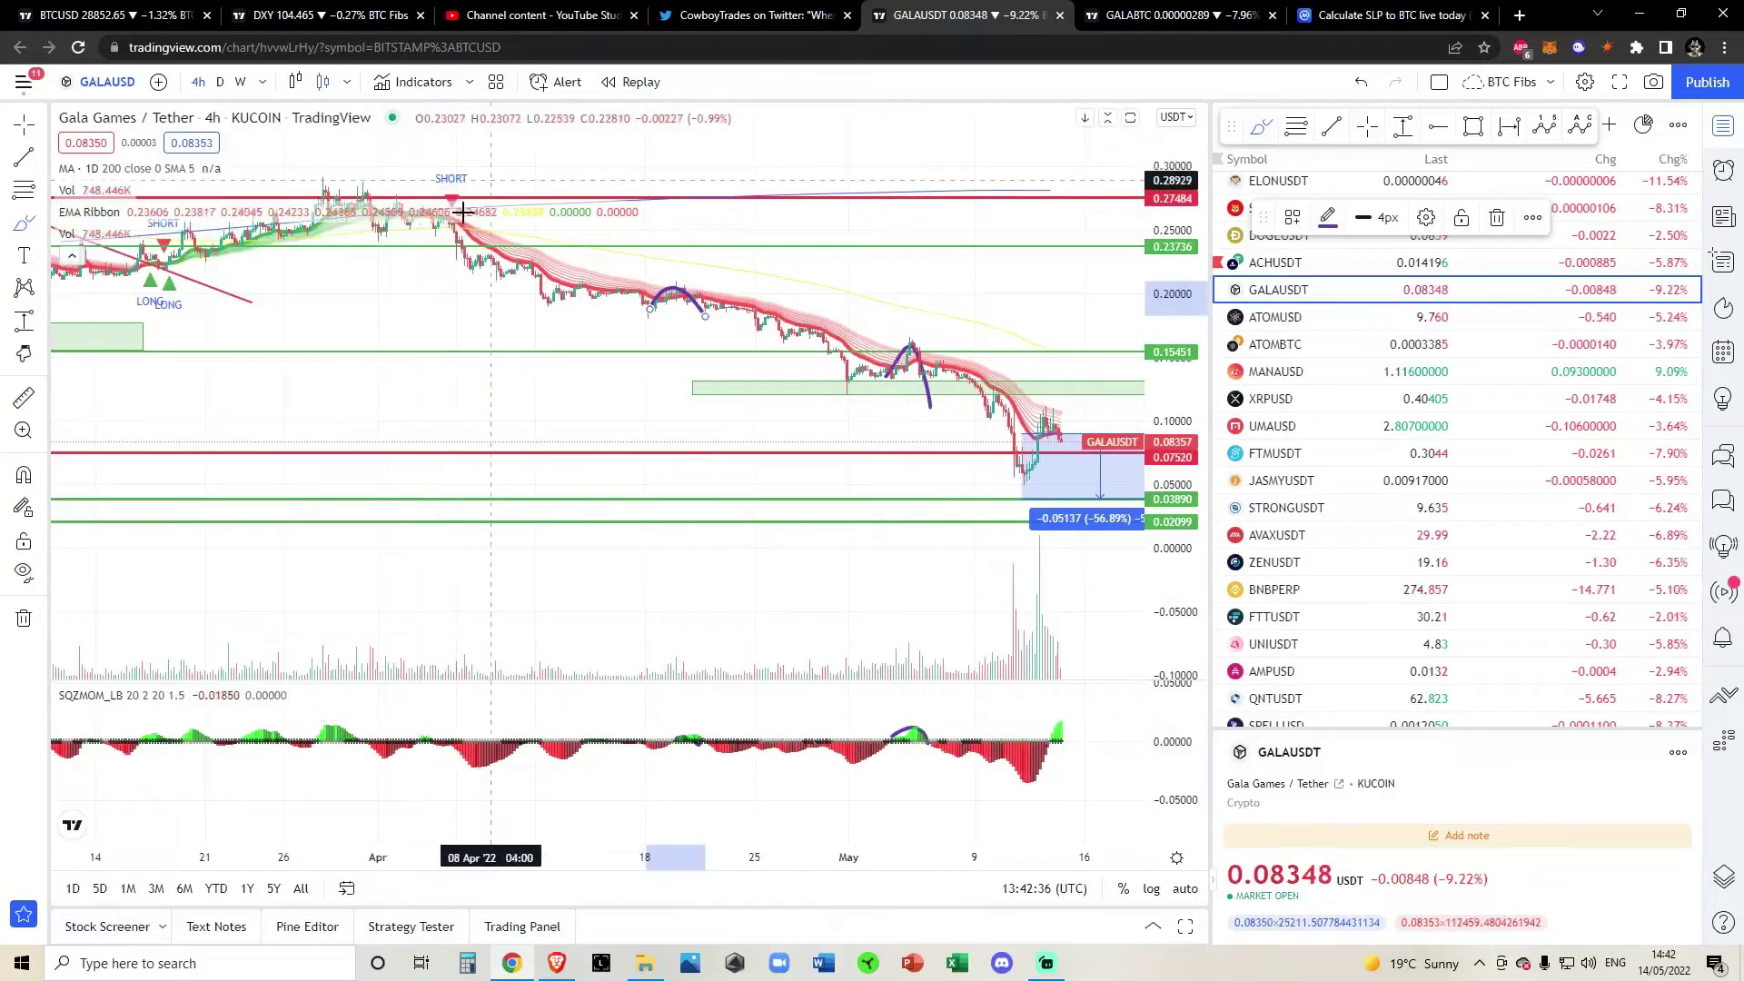
pyautogui.scroll(-3, 1127, 382)
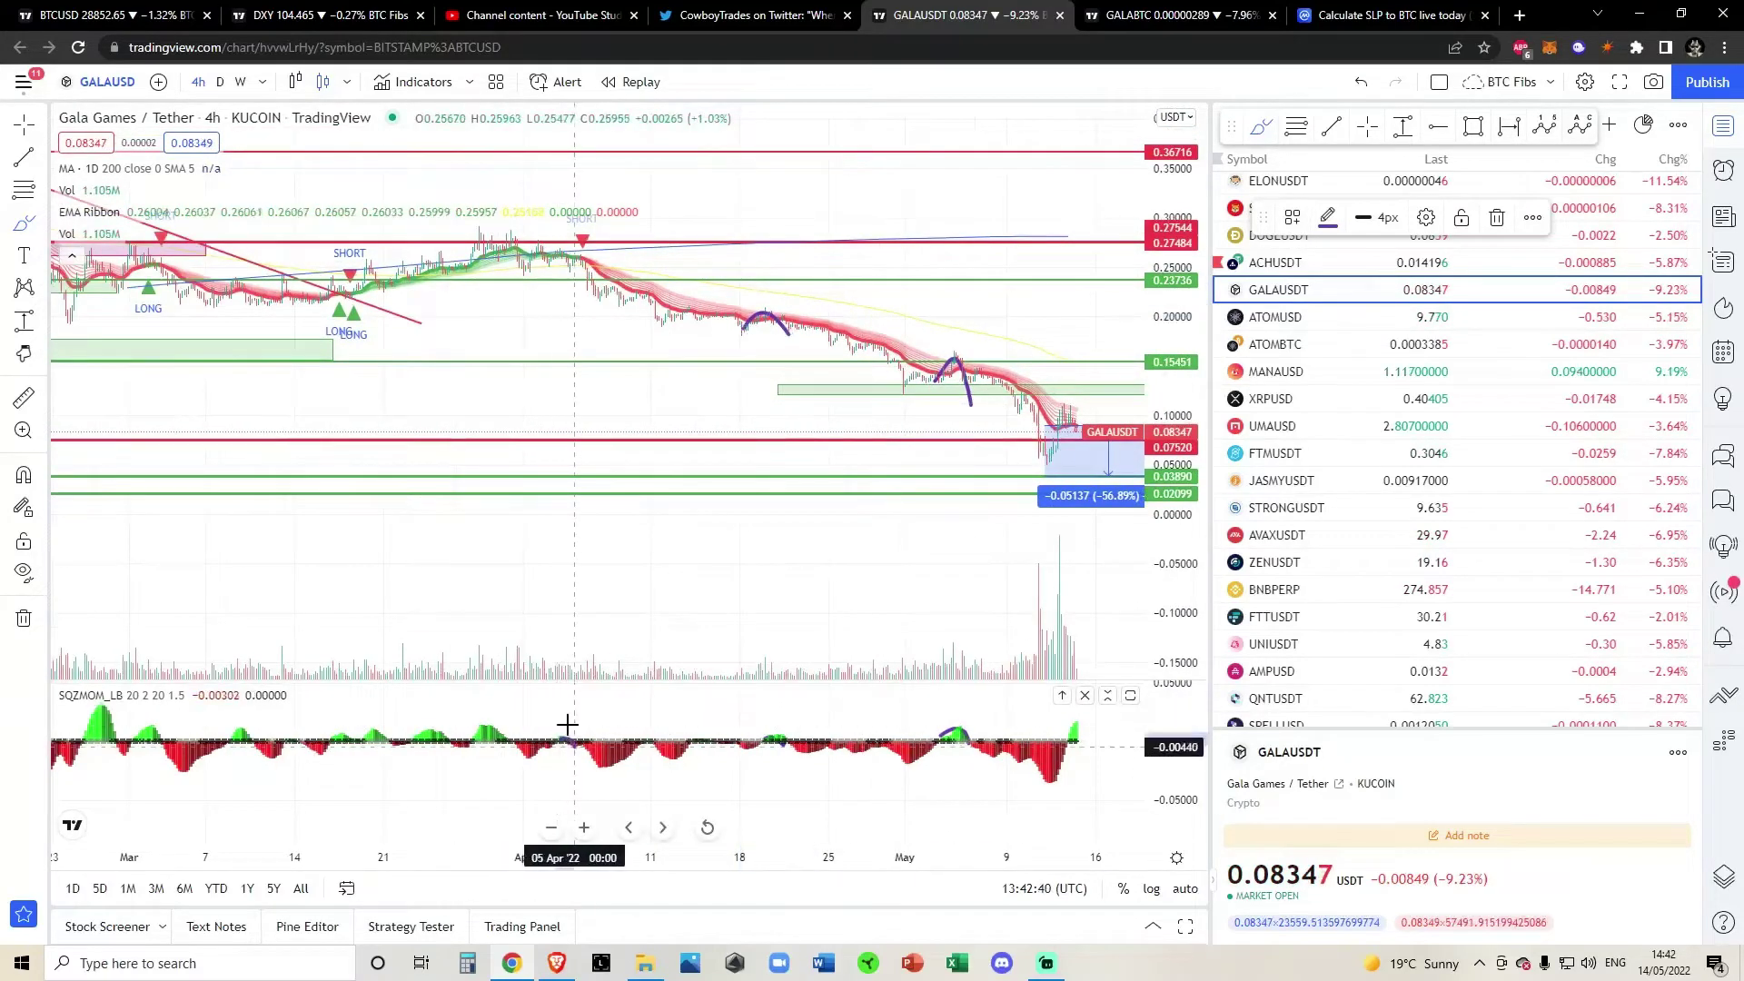
pyautogui.moveTo(518, 270); pyautogui.dragTo(595, 299)
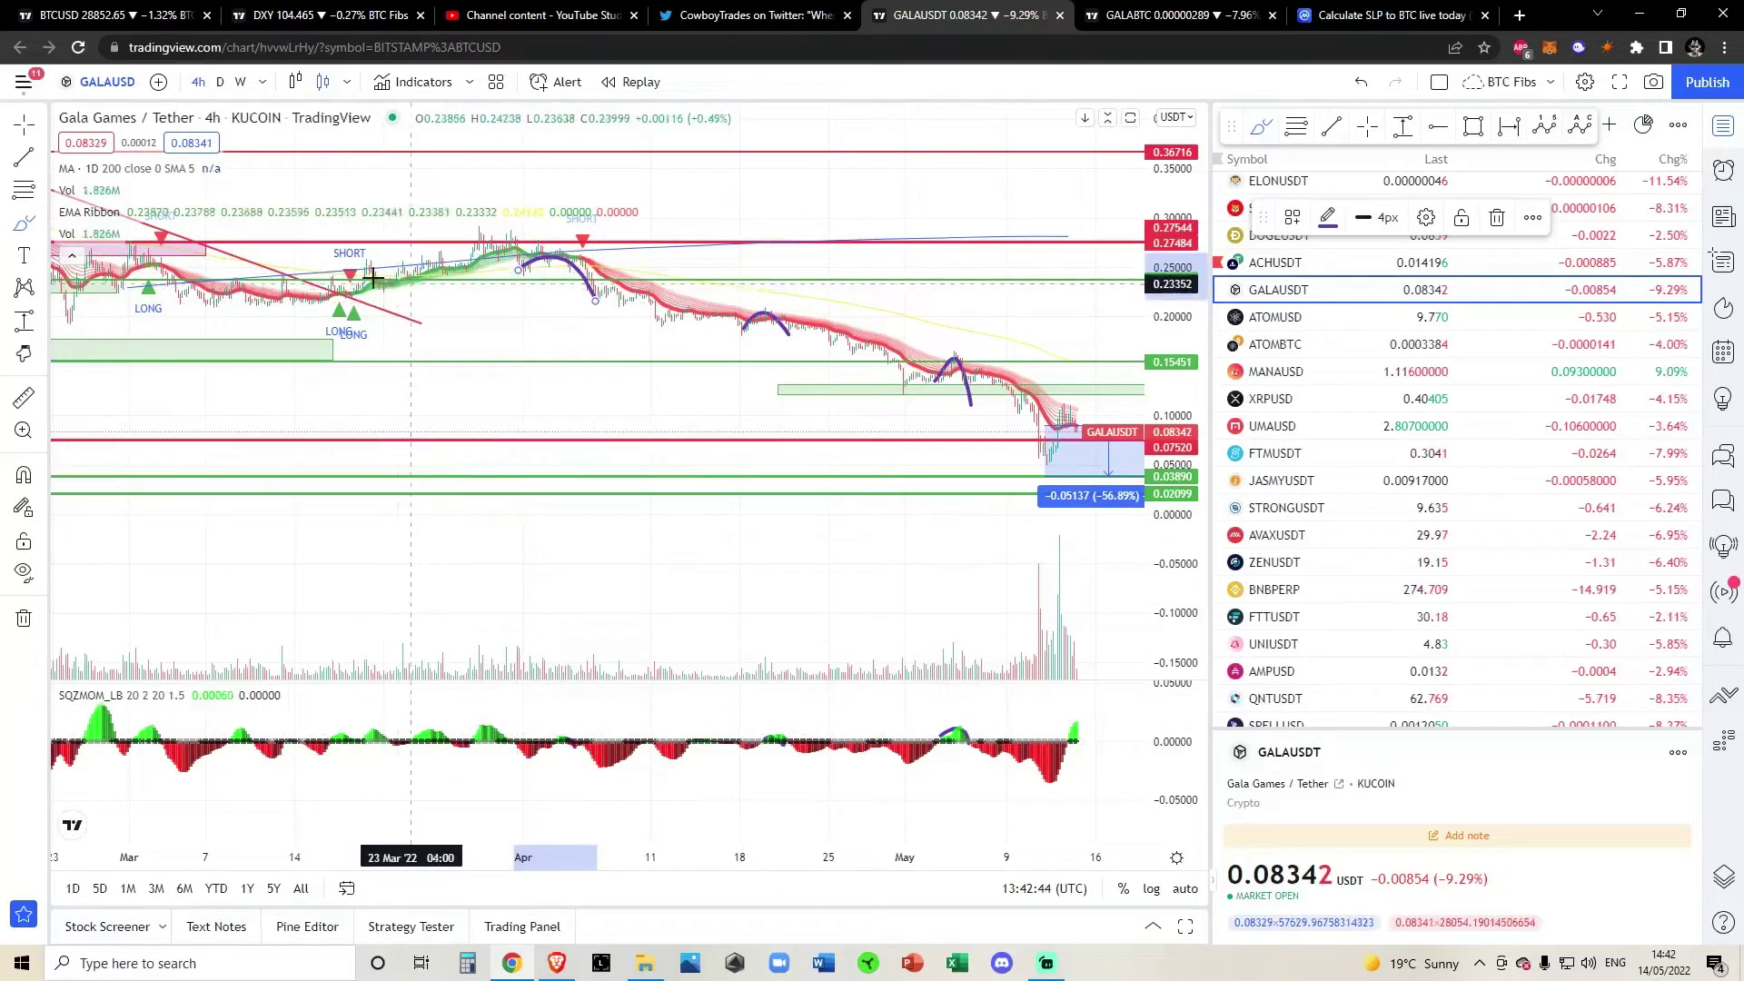
pyautogui.scroll(-3, 373, 279)
pyautogui.click(1360, 82)
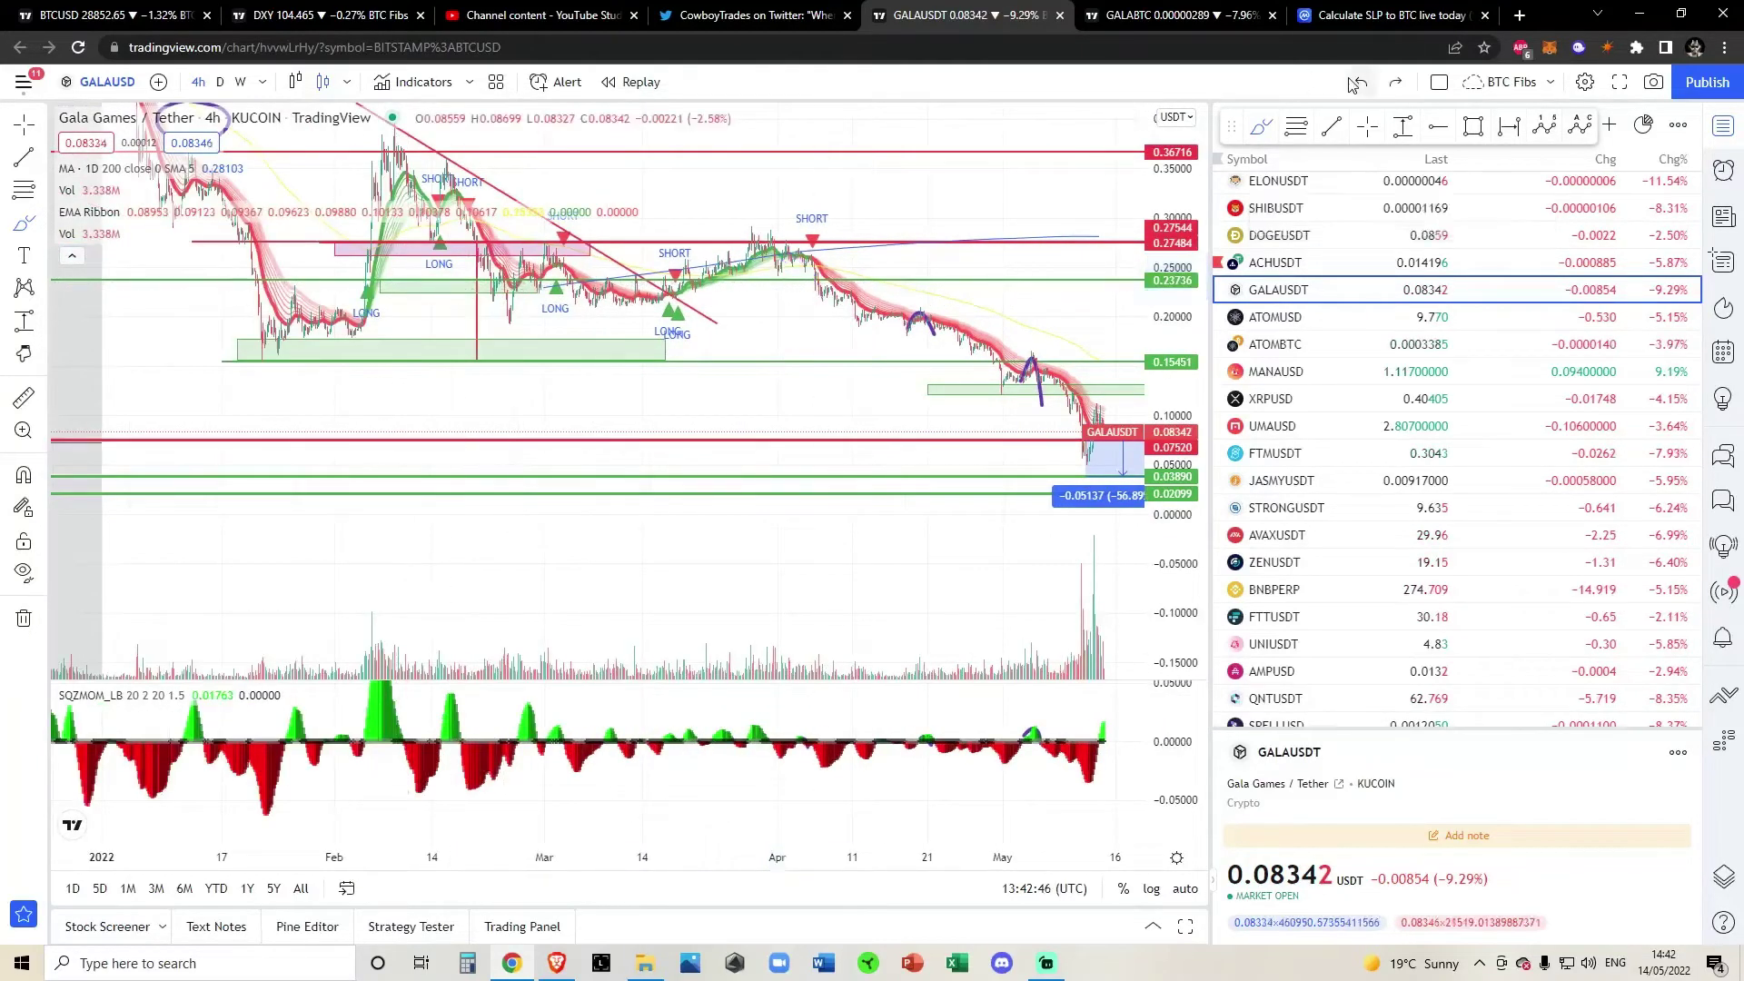
pyautogui.click(1358, 83)
pyautogui.scroll(5, 927, 456)
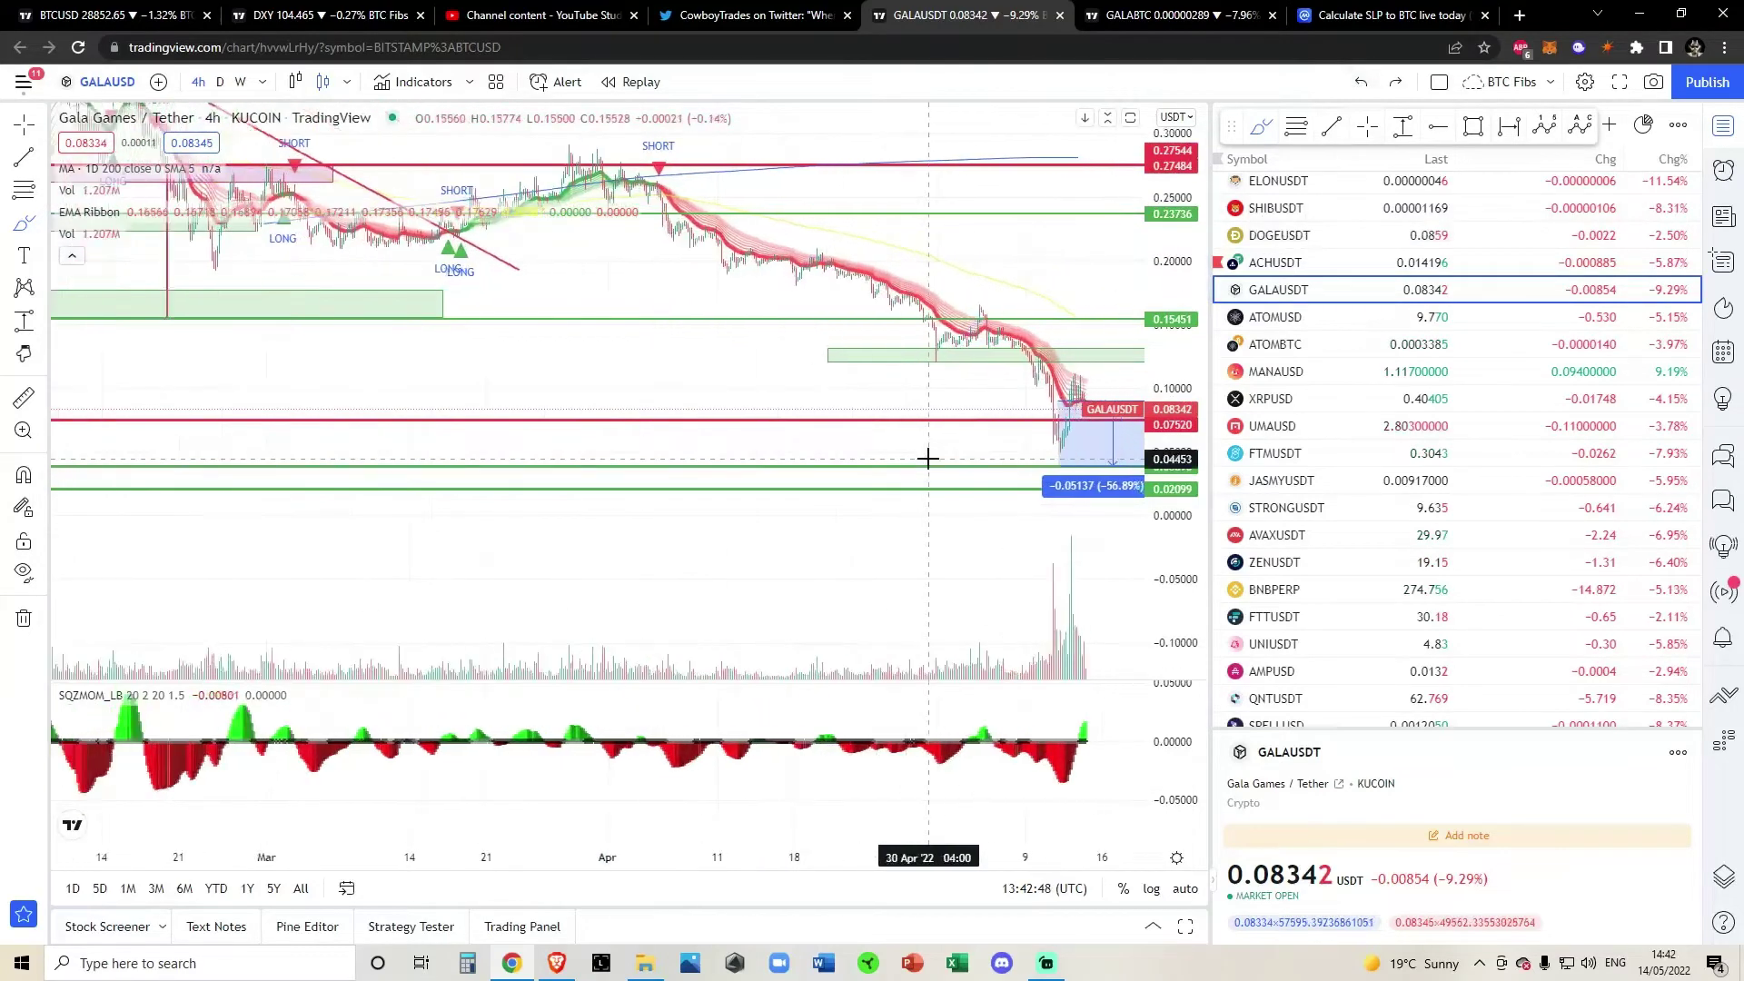
pyautogui.click(1359, 84)
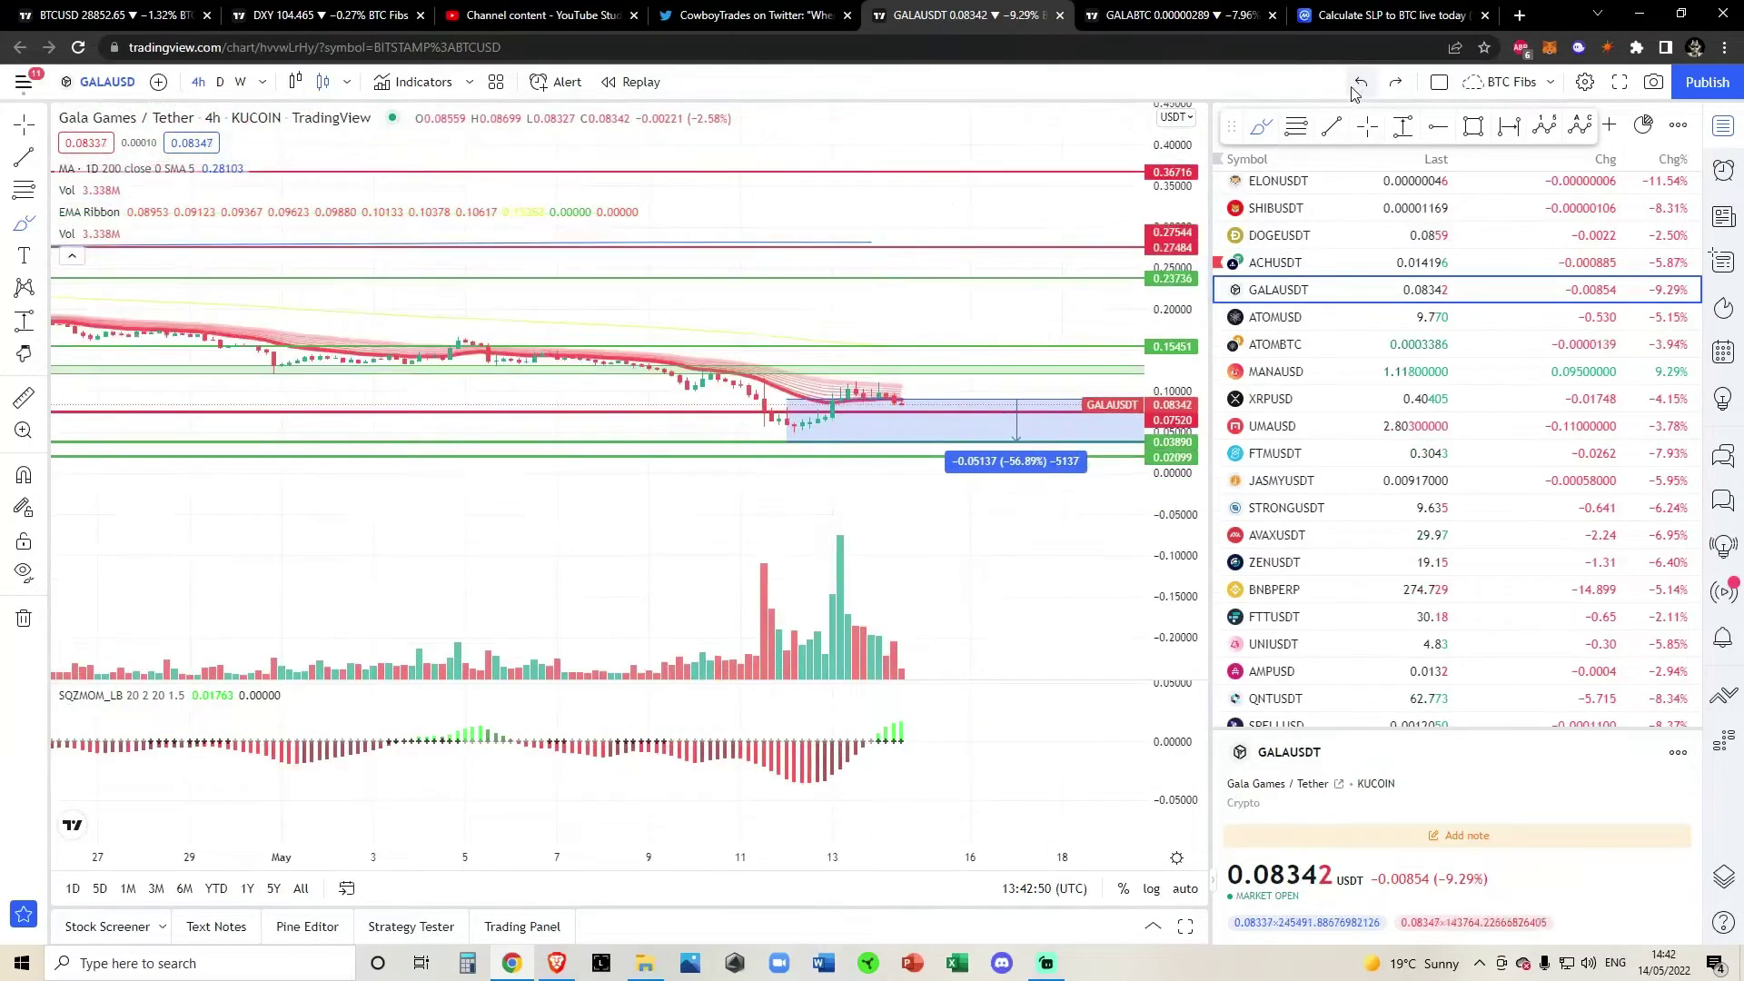
pyautogui.click(1360, 83)
# Return the chart to the daily timeframe with the price scale enlarged around the recent candles.
pyautogui.moveTo(1156, 441); pyautogui.dragTo(1186, 33)
pyautogui.click(217, 82)
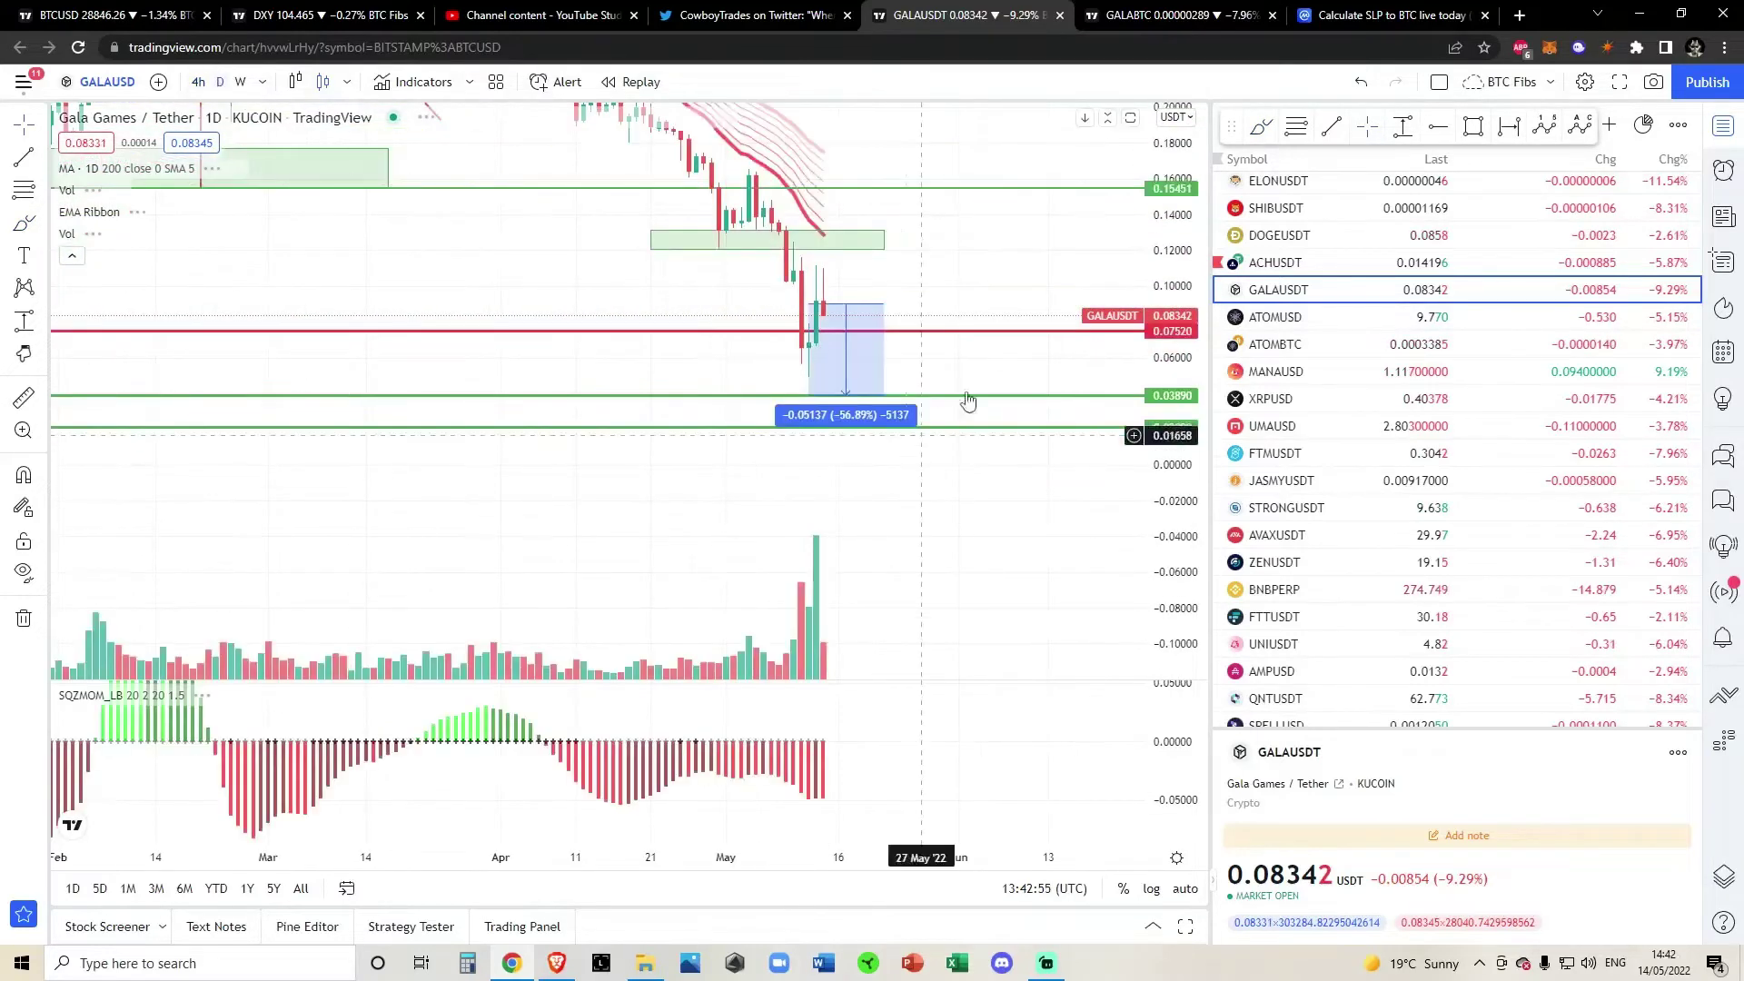
# Examine the daily GALAUSDT chart from September 2021 to May 2022 with the price scale compressed to include the higher resistance levels.
pyautogui.moveTo(1161, 342); pyautogui.dragTo(1167, 416)
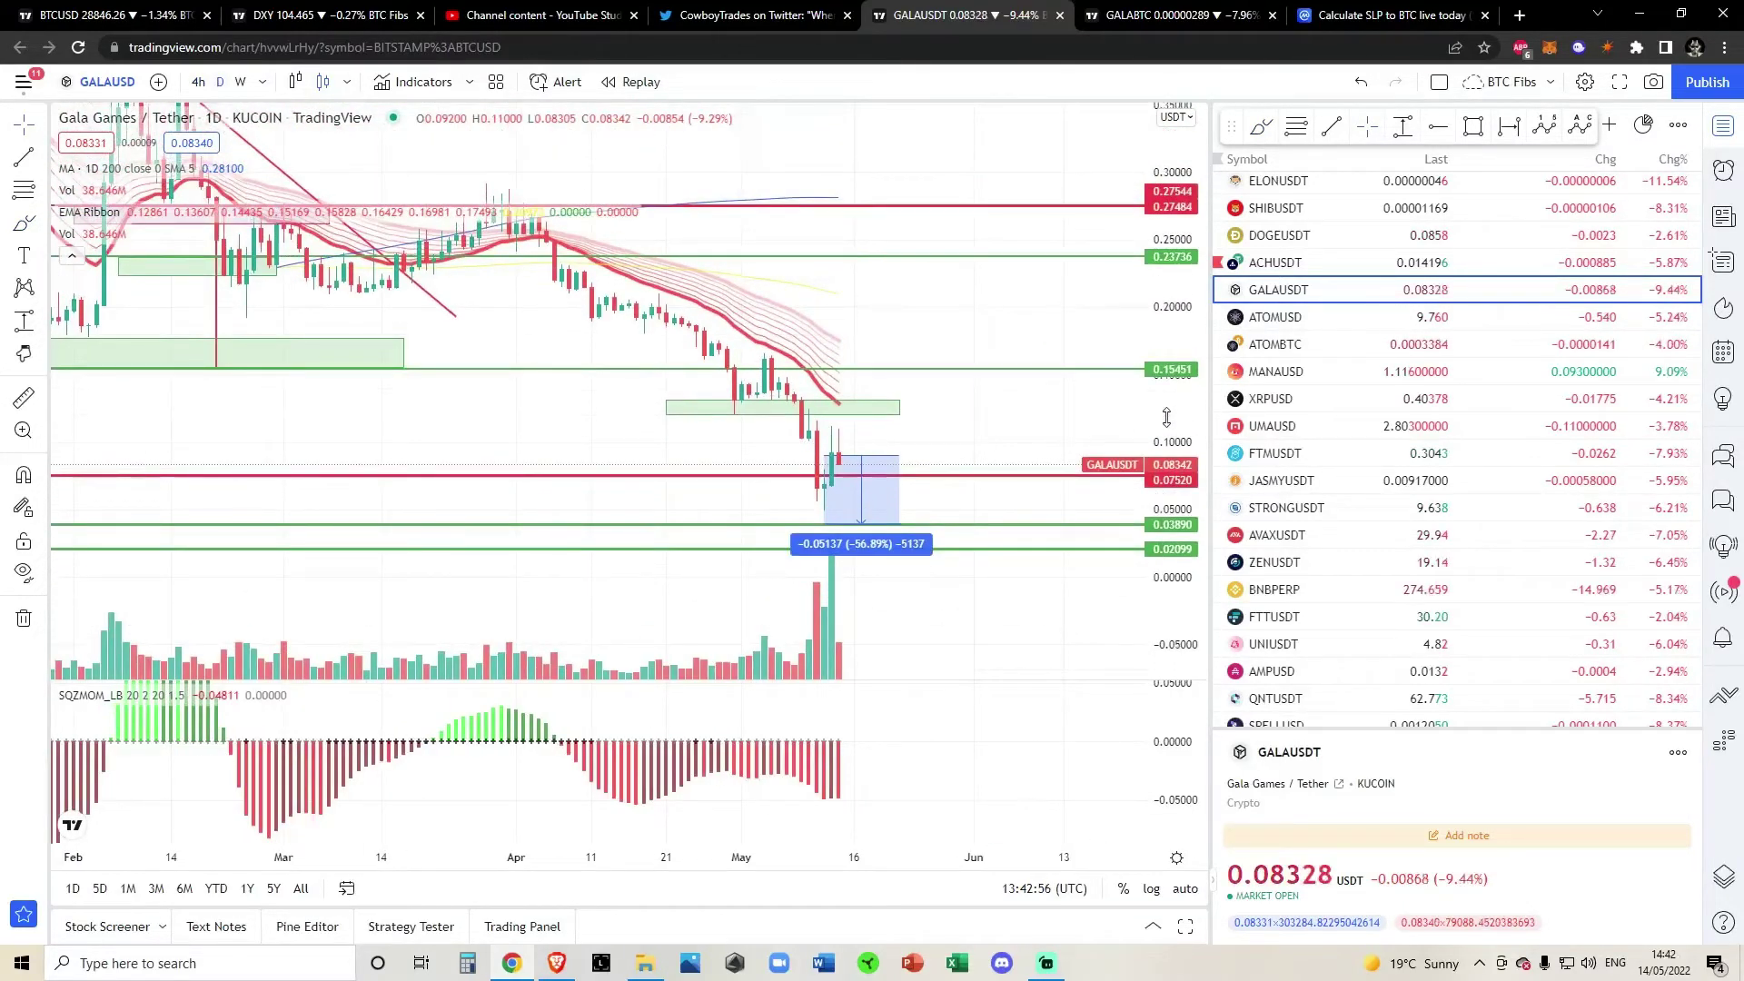
pyautogui.scroll(-3, 1076, 484)
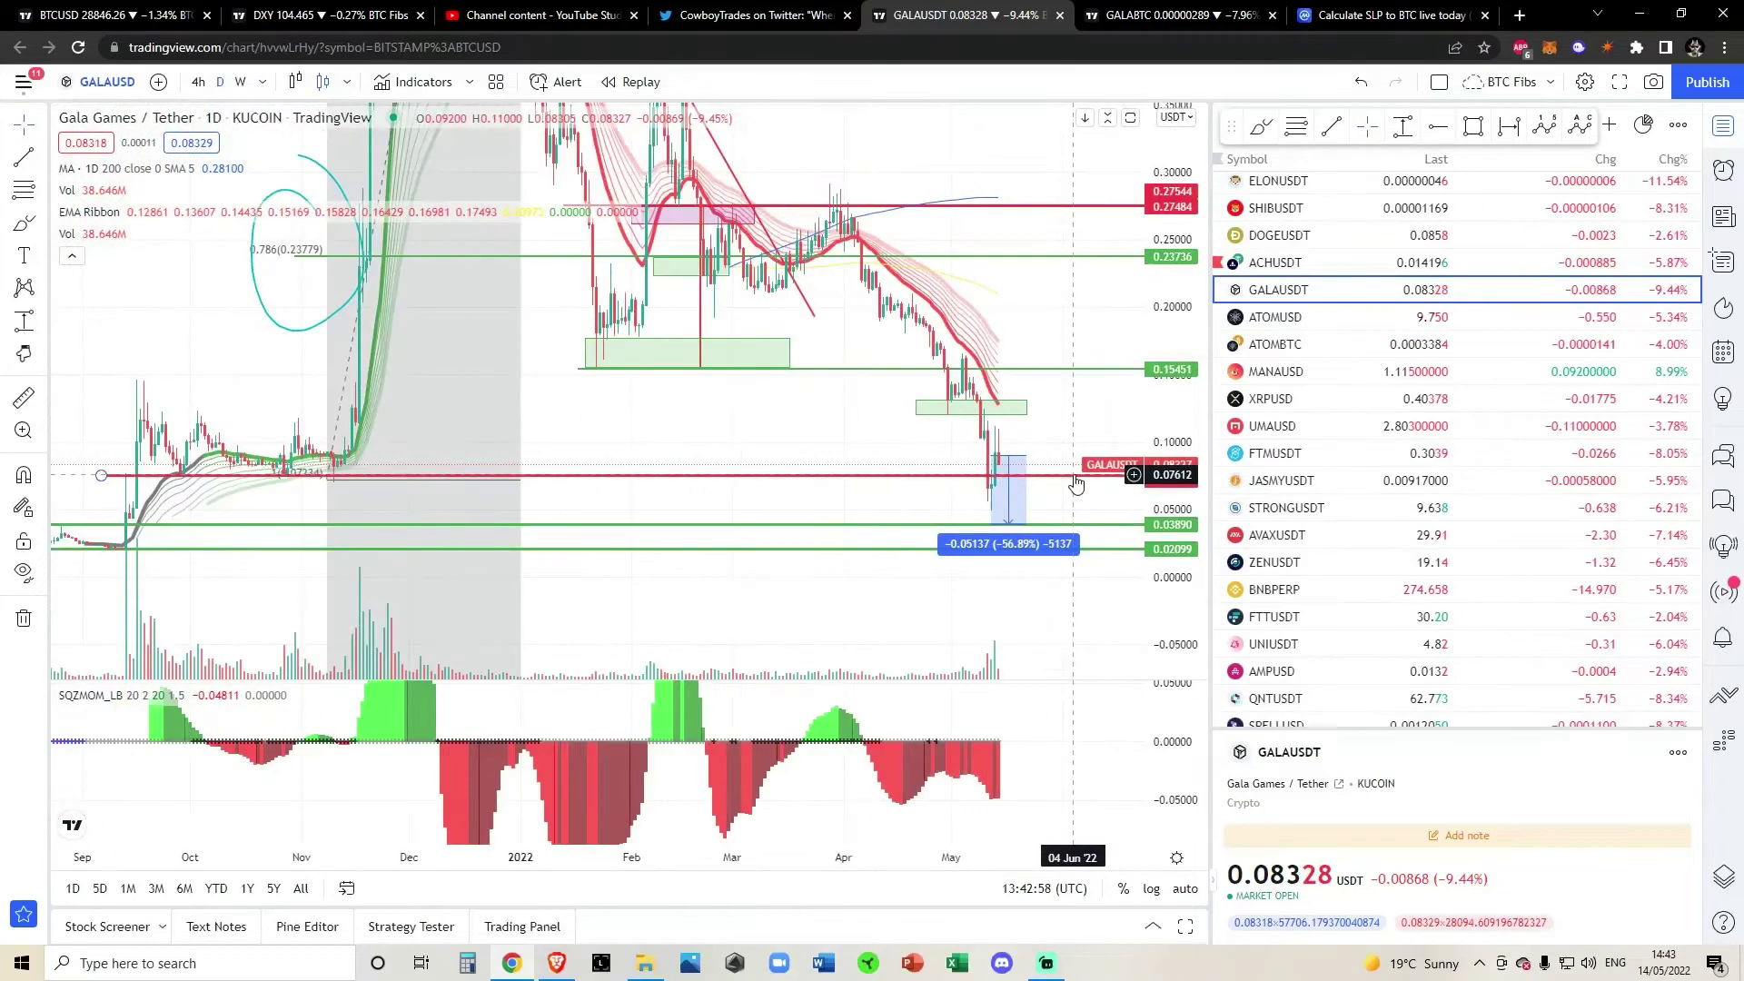
pyautogui.moveTo(1072, 315); pyautogui.dragTo(1072, 391)
pyautogui.moveTo(1174, 312); pyautogui.dragTo(1179, 445)
# Switch the GALAUSDT chart to the 4h timeframe and examine the May price bounce against volume and squeeze momentum.
pyautogui.click(198, 82)
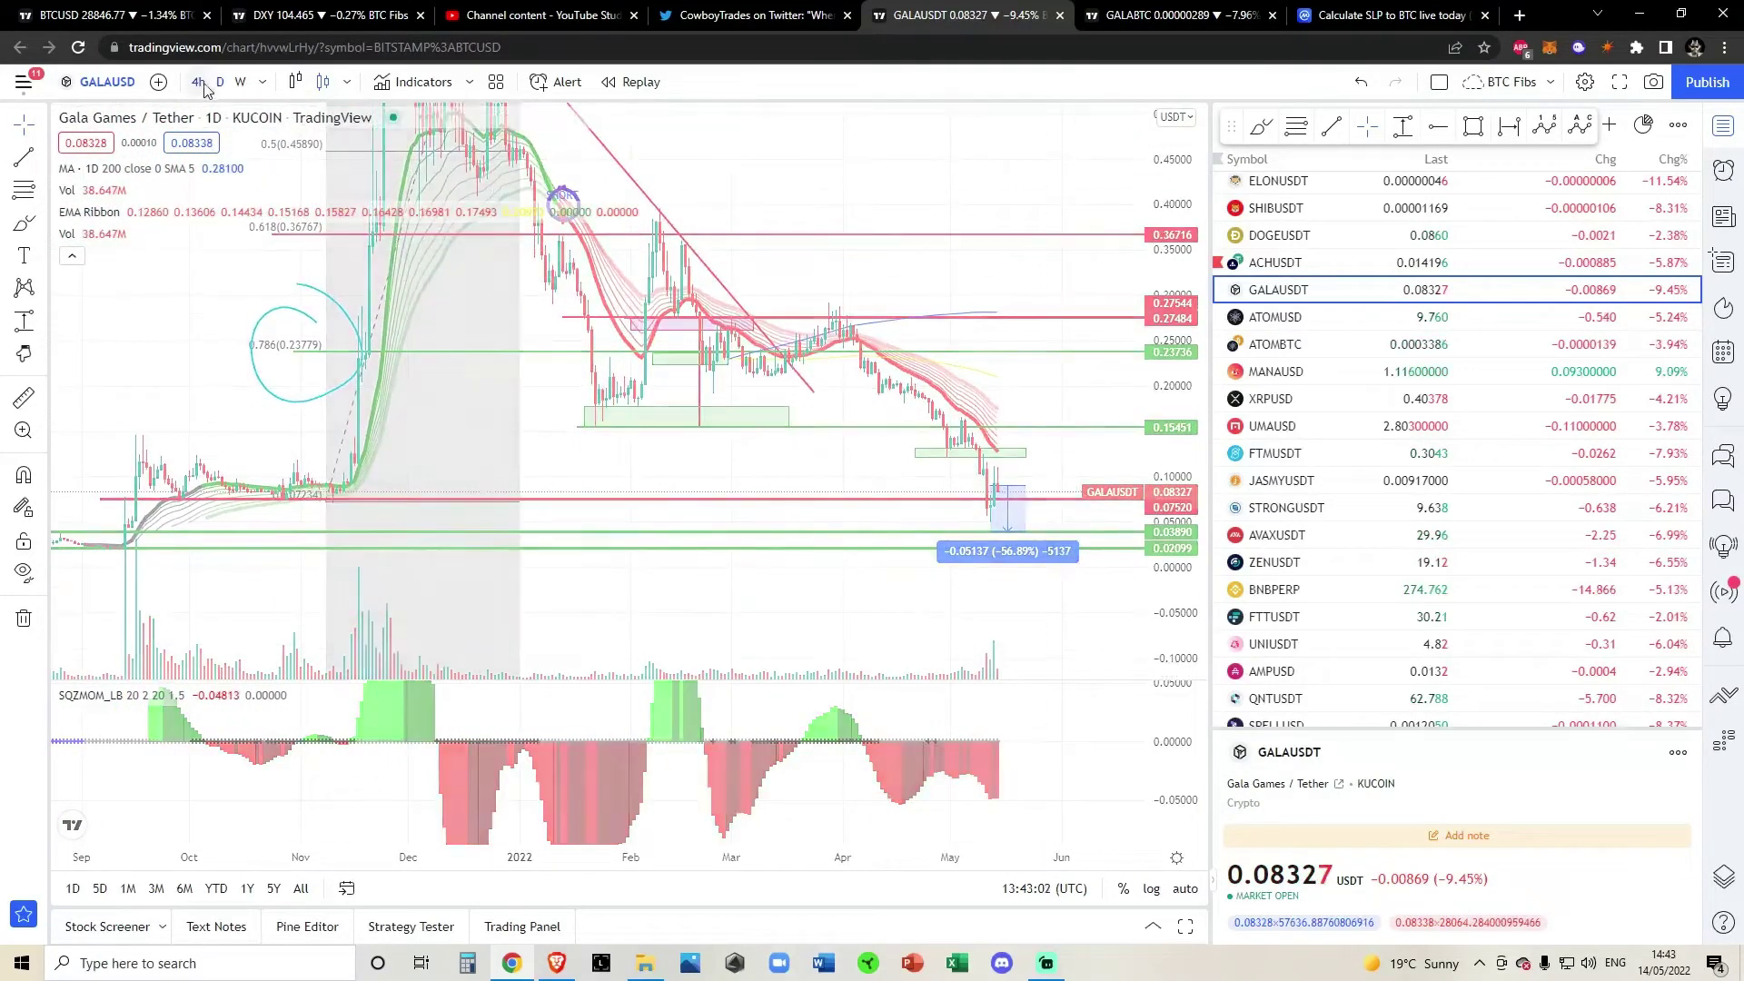
pyautogui.moveTo(1034, 643); pyautogui.dragTo(1060, 626)
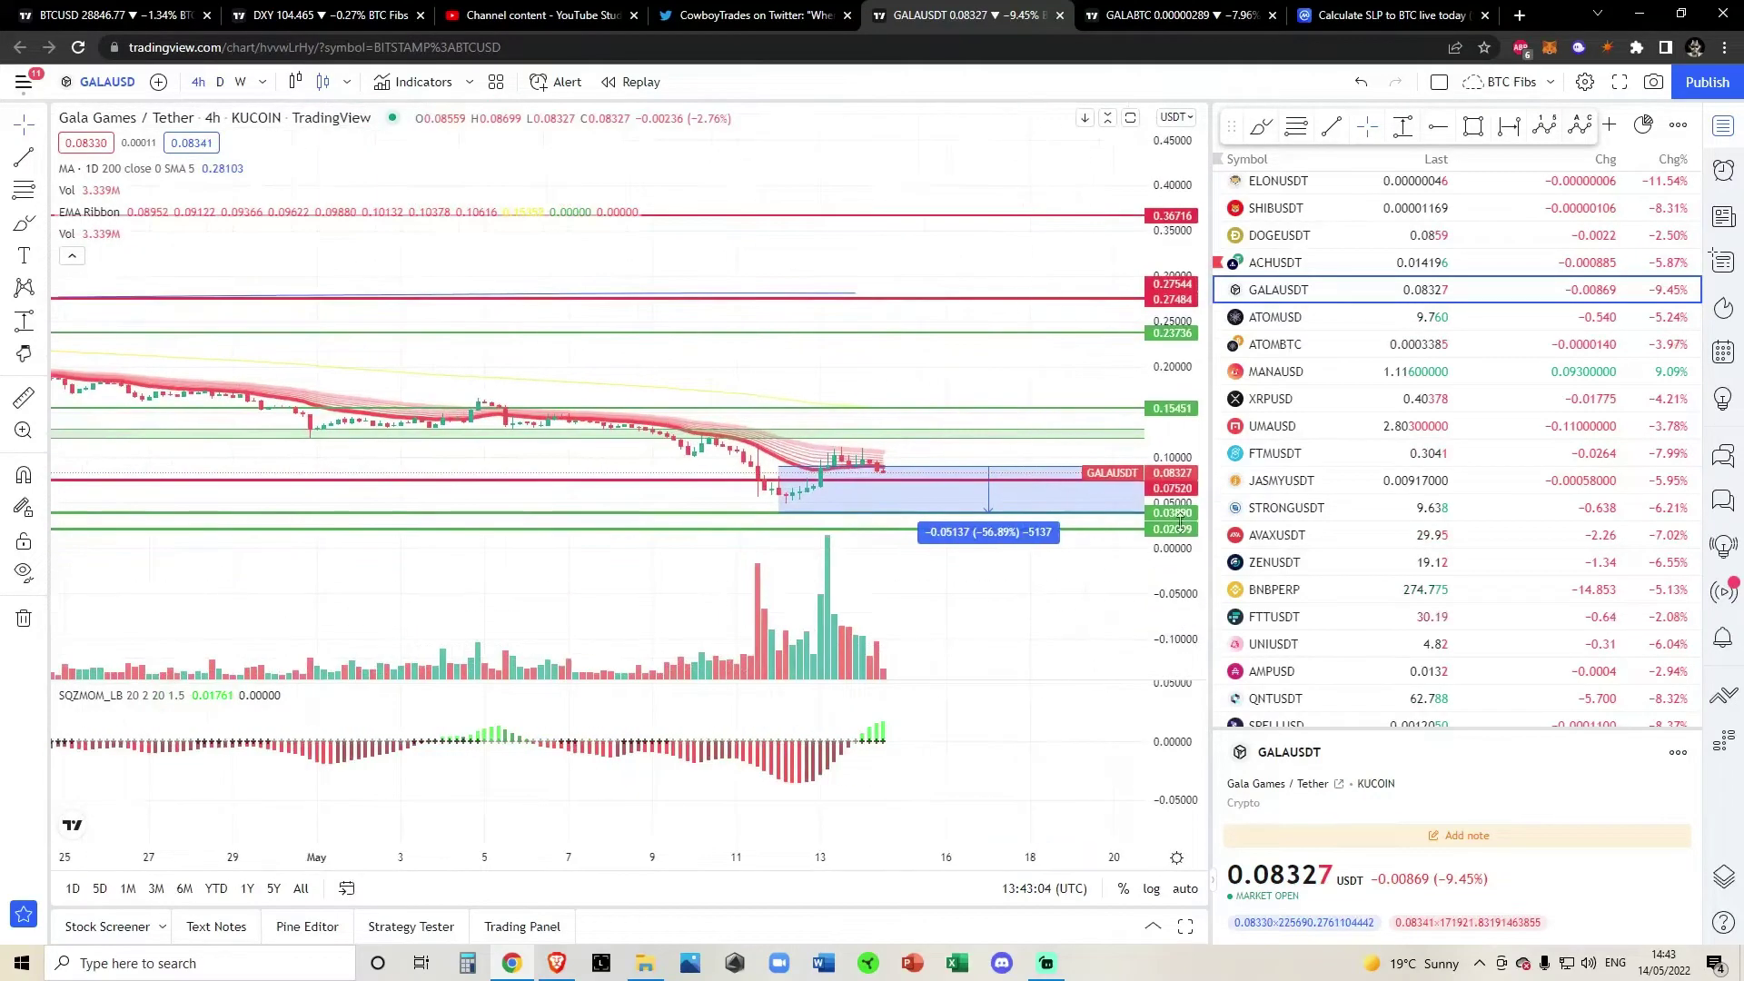
pyautogui.moveTo(1179, 581); pyautogui.dragTo(1179, 498)
pyautogui.moveTo(1047, 640); pyautogui.dragTo(1082, 501)
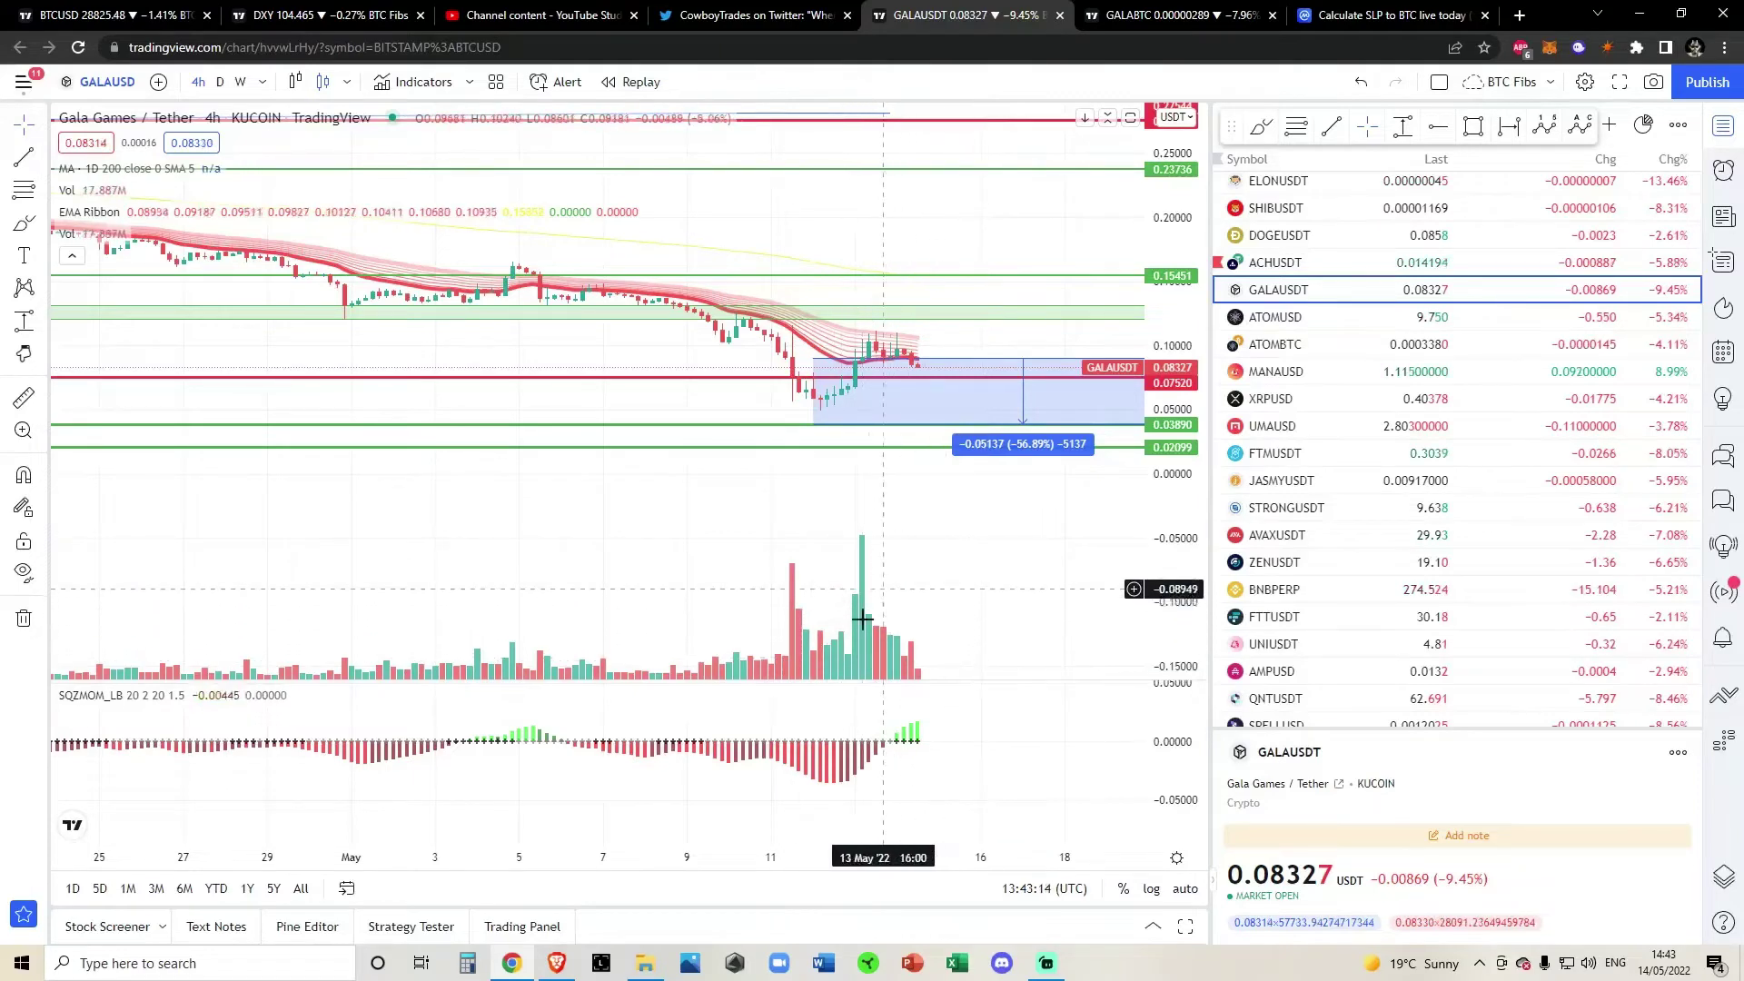
pyautogui.scroll(-3, 873, 600)
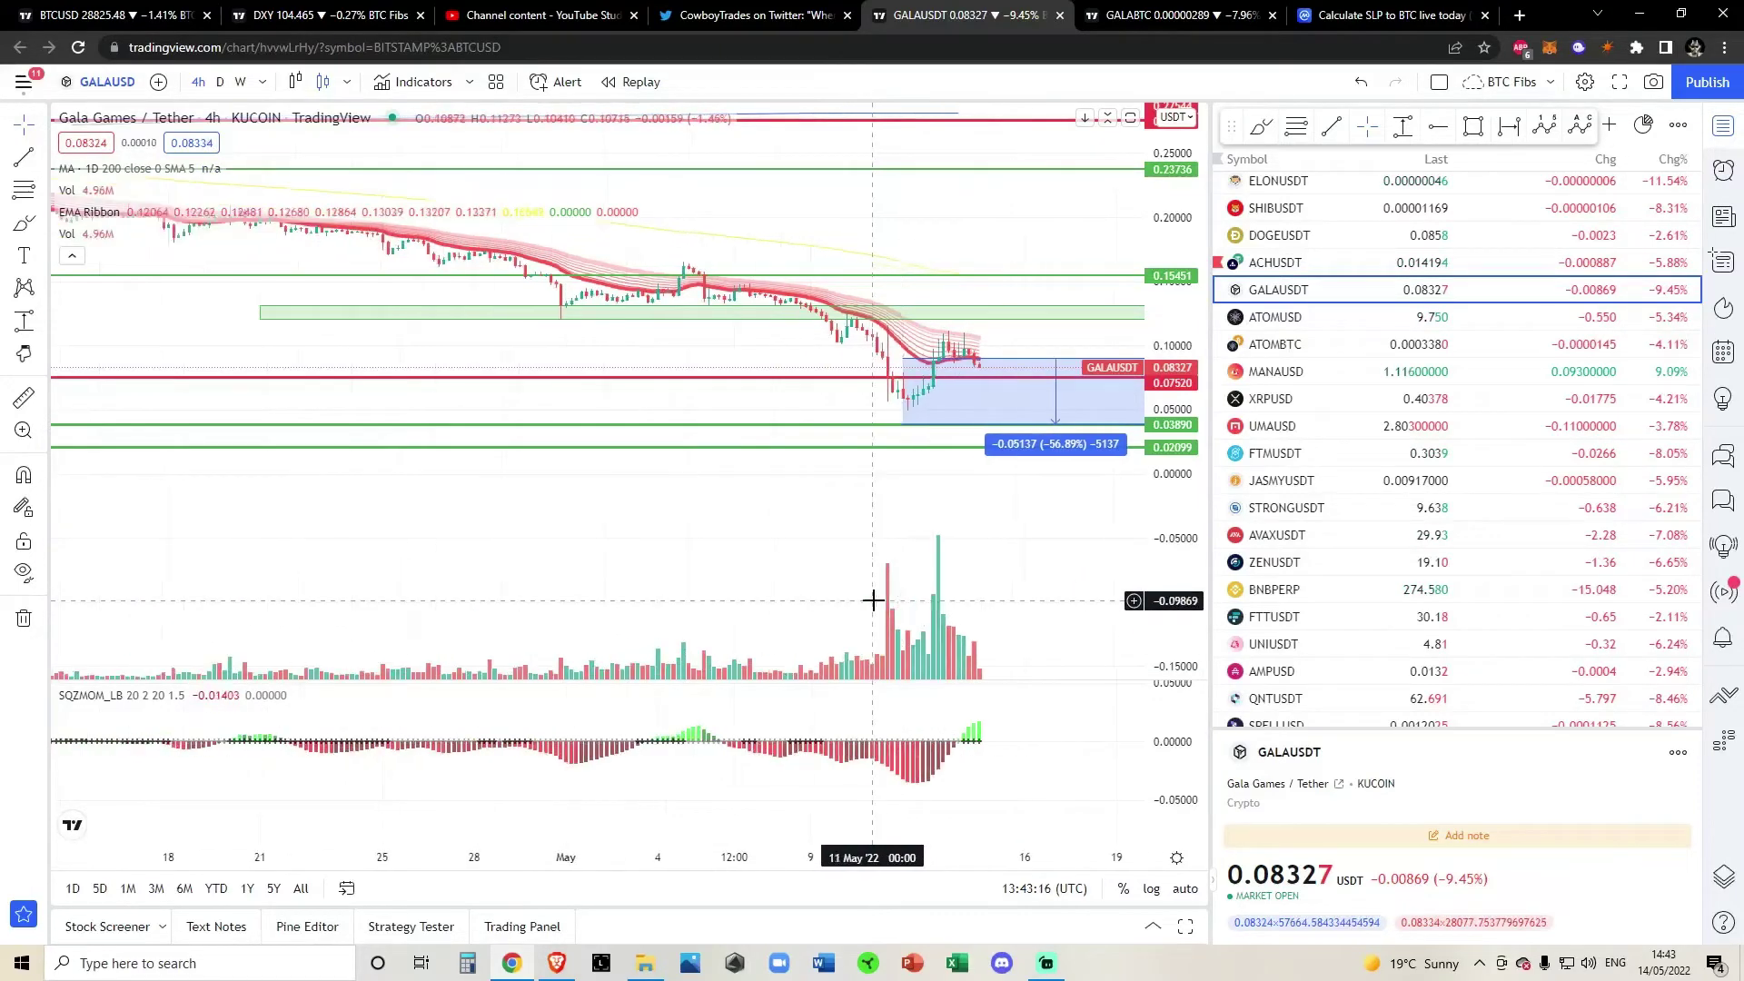
# Brush circles around the 20 April and early-May price bounces and marks over the volume below them on the 4h chart, and undo them.
pyautogui.moveTo(759, 514); pyautogui.dragTo(773, 569)
pyautogui.click(1265, 128)
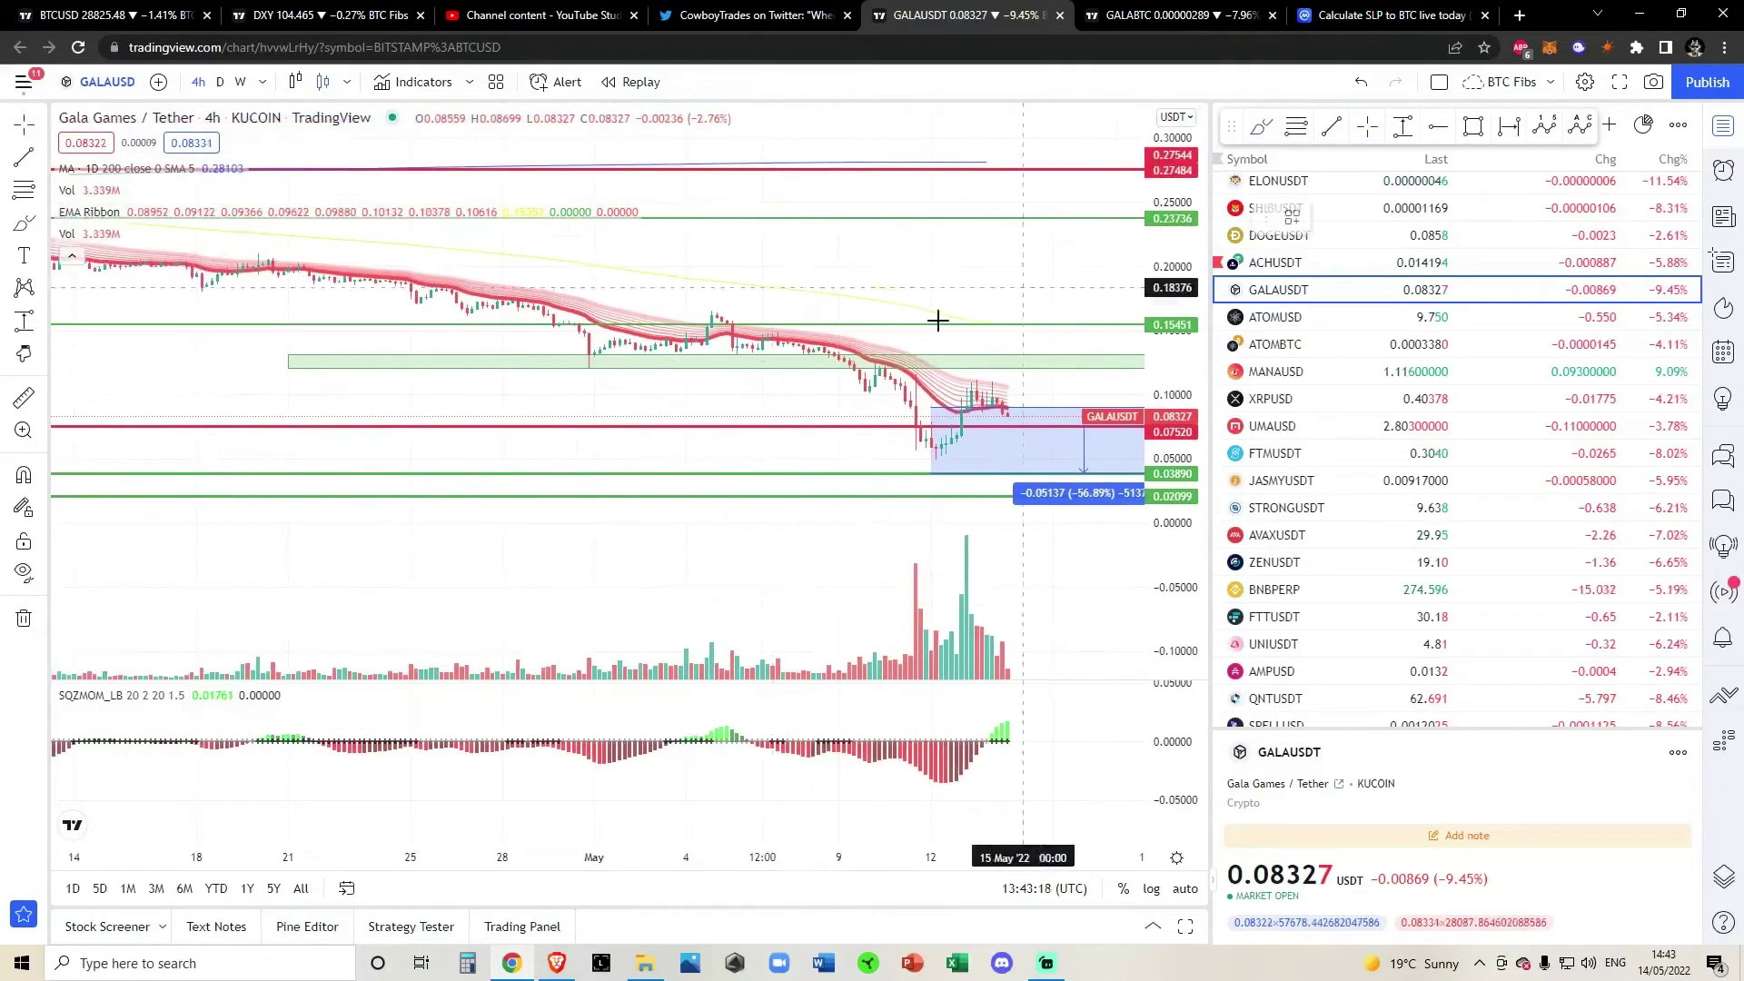
pyautogui.moveTo(743, 312)
pyautogui.mouseDown()
pyautogui.moveTo(742, 332)
pyautogui.moveTo(744, 311)
pyautogui.mouseUp()
pyautogui.scroll(-4, 763, 475)
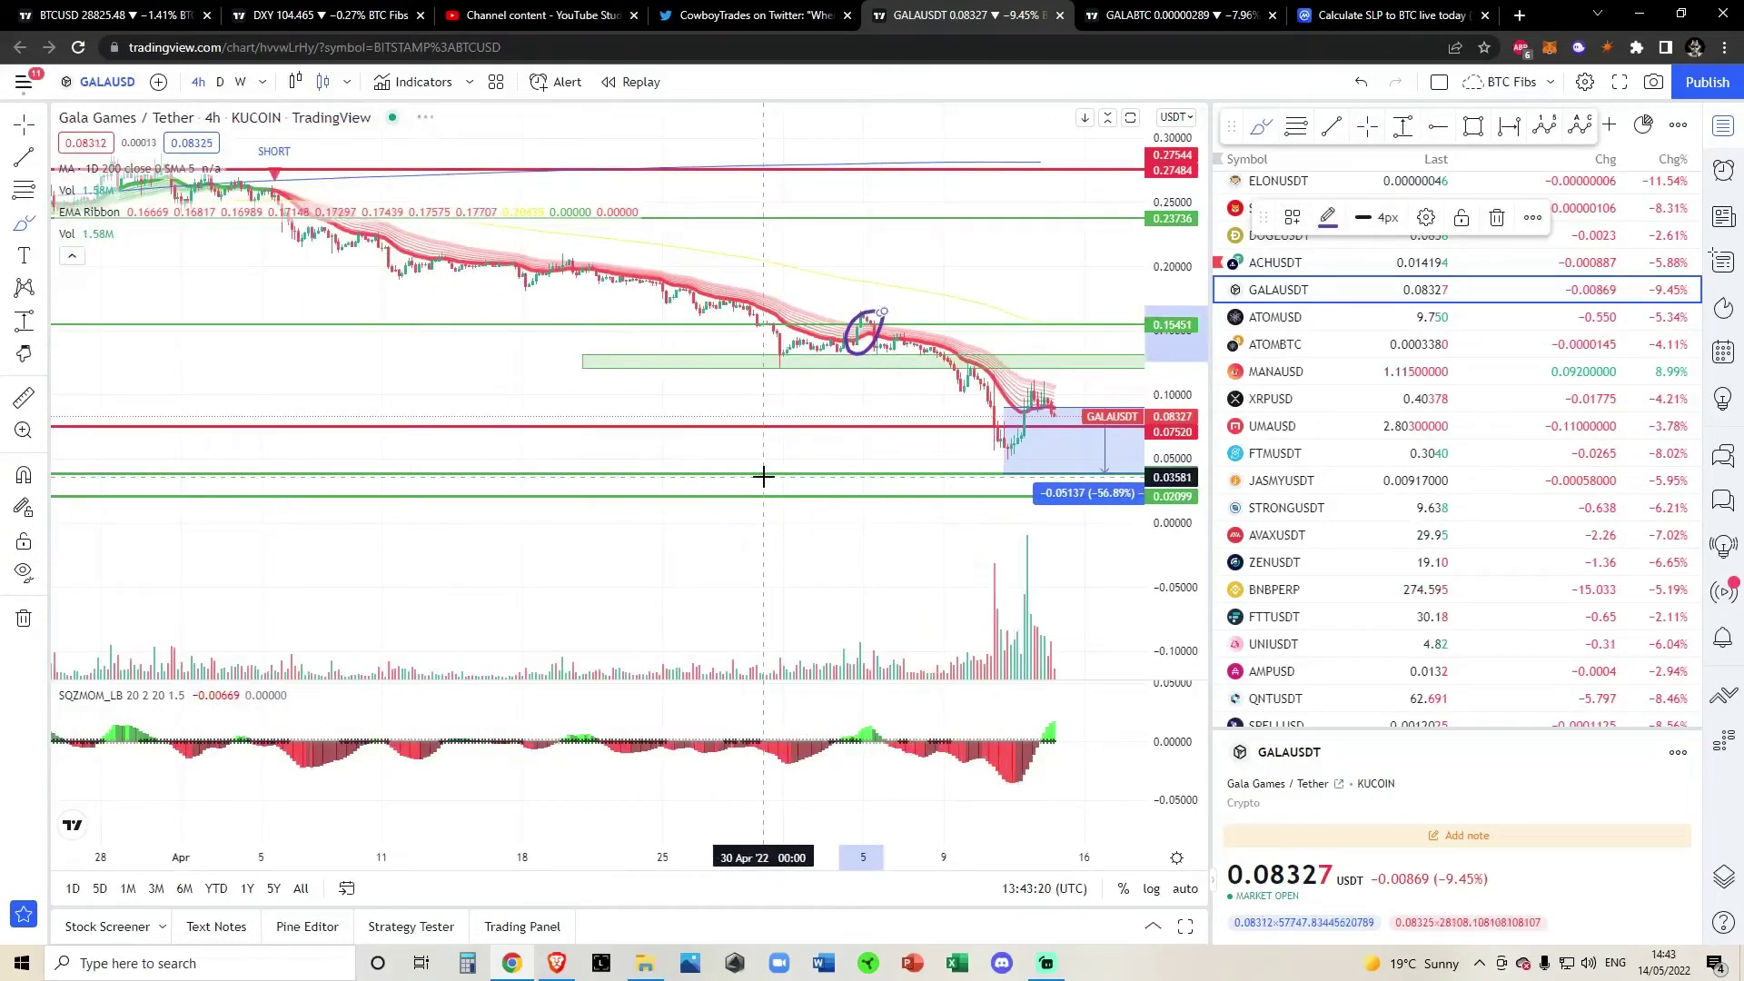
pyautogui.moveTo(585, 246)
pyautogui.mouseDown()
pyautogui.moveTo(510, 278)
pyautogui.moveTo(568, 262)
pyautogui.mouseUp()
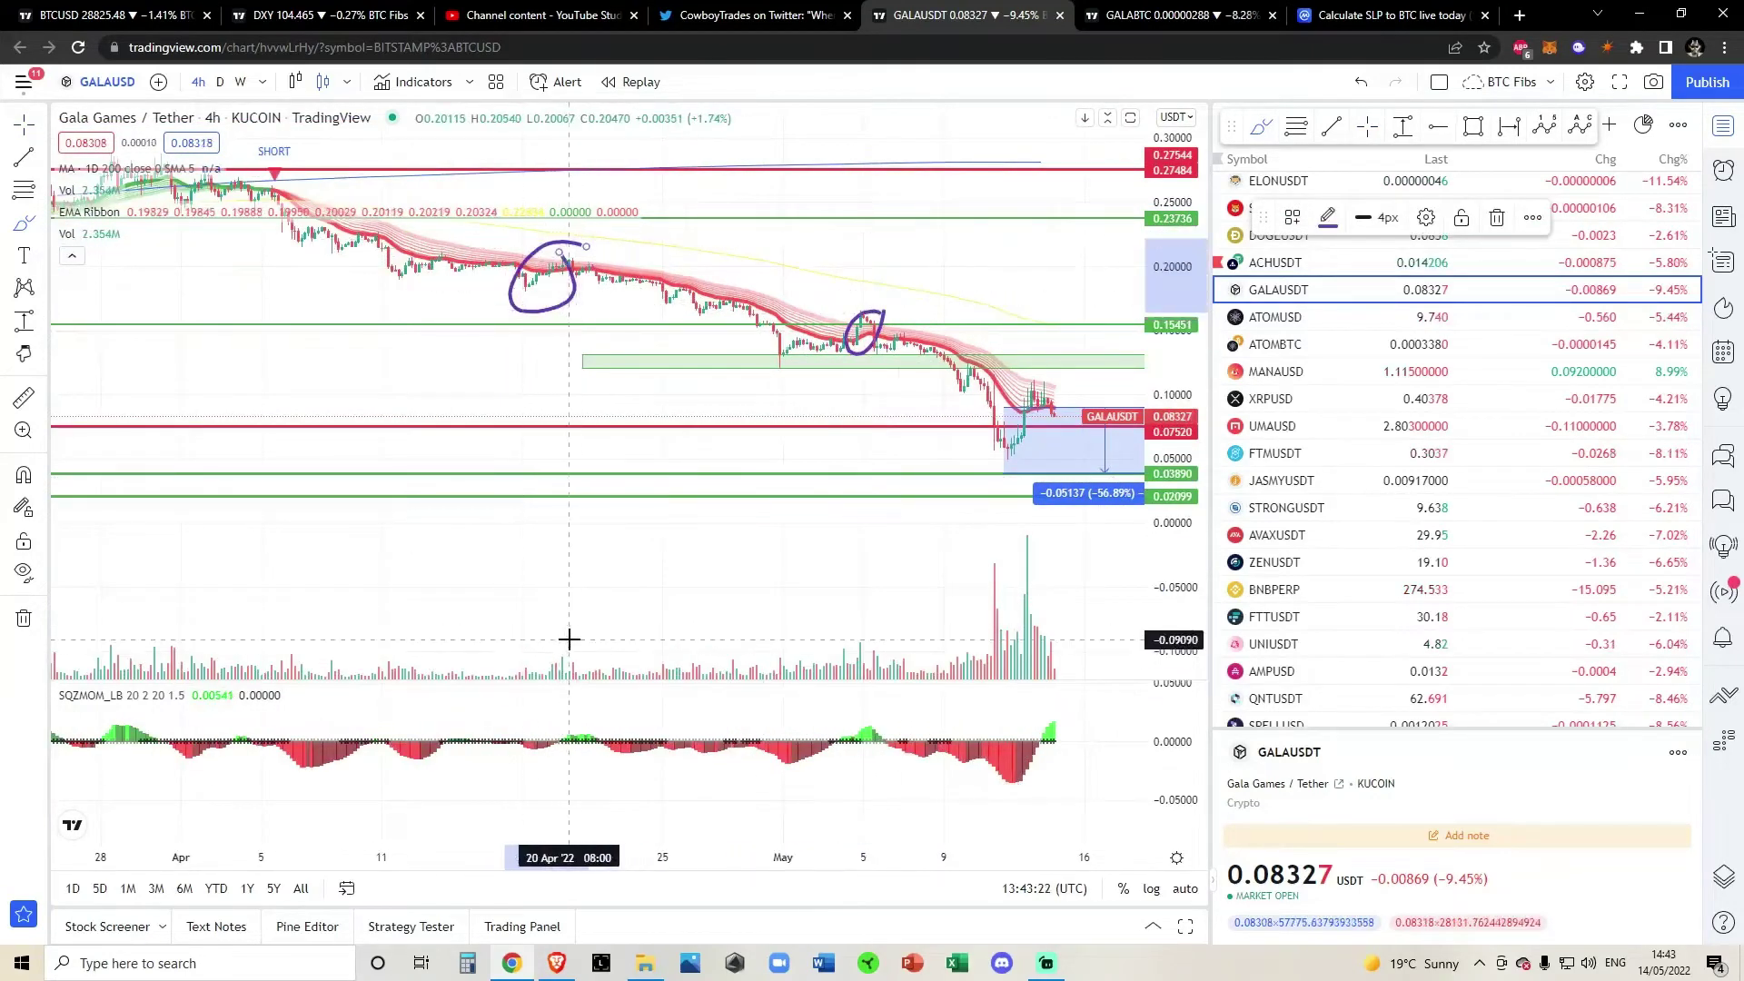
pyautogui.moveTo(538, 638)
pyautogui.mouseDown()
pyautogui.moveTo(545, 677)
pyautogui.moveTo(567, 640)
pyautogui.mouseUp()
pyautogui.moveTo(872, 647)
pyautogui.mouseDown()
pyautogui.moveTo(821, 648)
pyautogui.moveTo(894, 668)
pyautogui.moveTo(878, 648)
pyautogui.mouseUp()
pyautogui.click(1361, 82)
pyautogui.click(1361, 82)
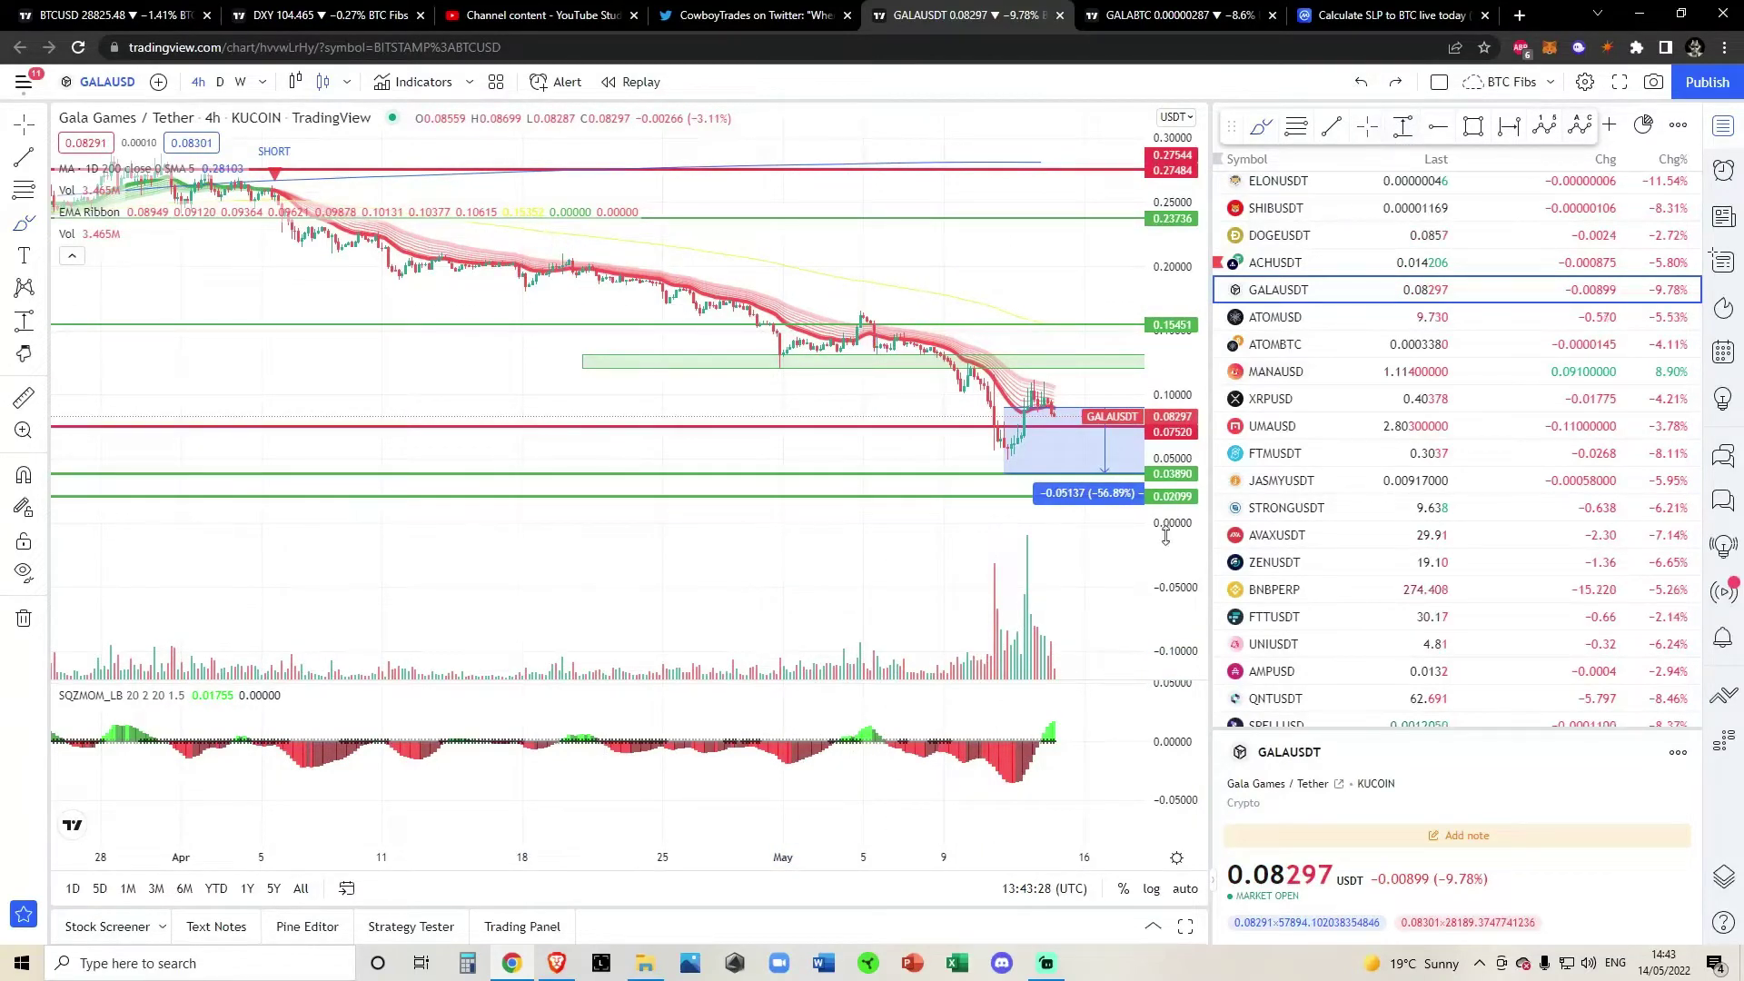
# Brush two arcs over the twin peaks after 13 May and a neckline beneath them on the 4h chart, and undo the strokes.
pyautogui.scroll(10, 1045, 596)
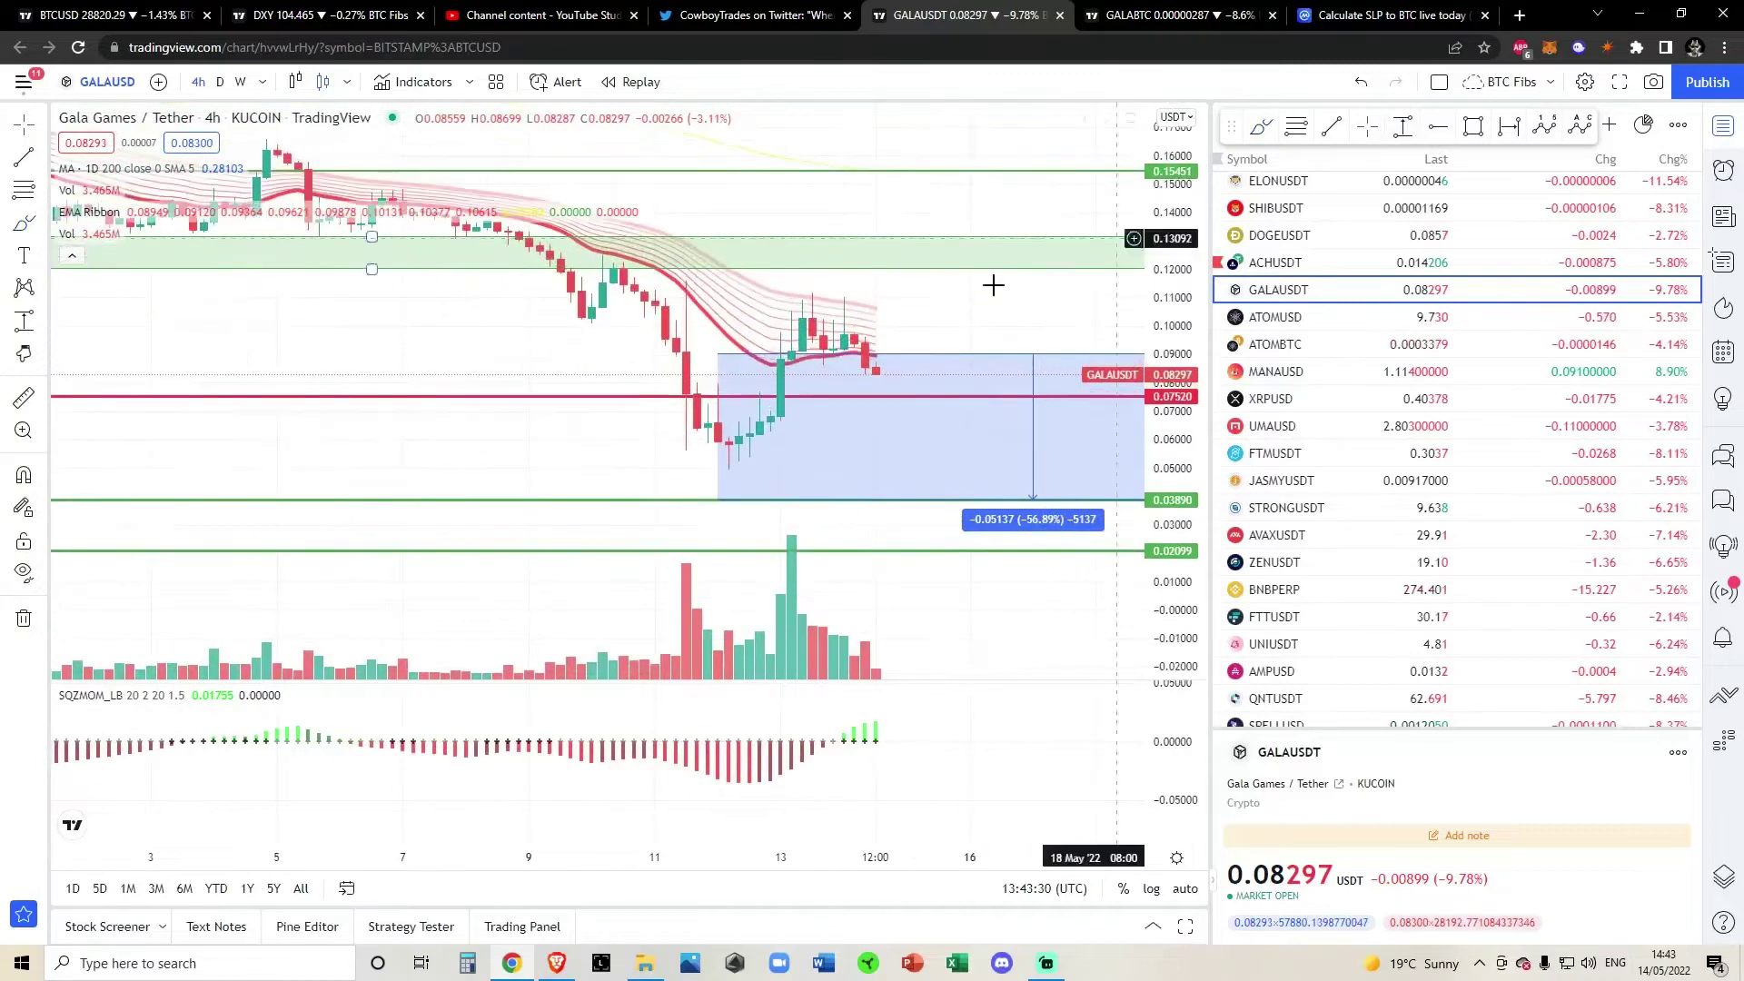
pyautogui.click(1263, 128)
pyautogui.moveTo(780, 362)
pyautogui.mouseDown()
pyautogui.moveTo(792, 319)
pyautogui.moveTo(848, 330)
pyautogui.moveTo(838, 280)
pyautogui.moveTo(906, 329)
pyautogui.moveTo(696, 315)
pyautogui.mouseUp()
pyautogui.hotkey('ctrl', 'z')
pyautogui.click(1262, 127)
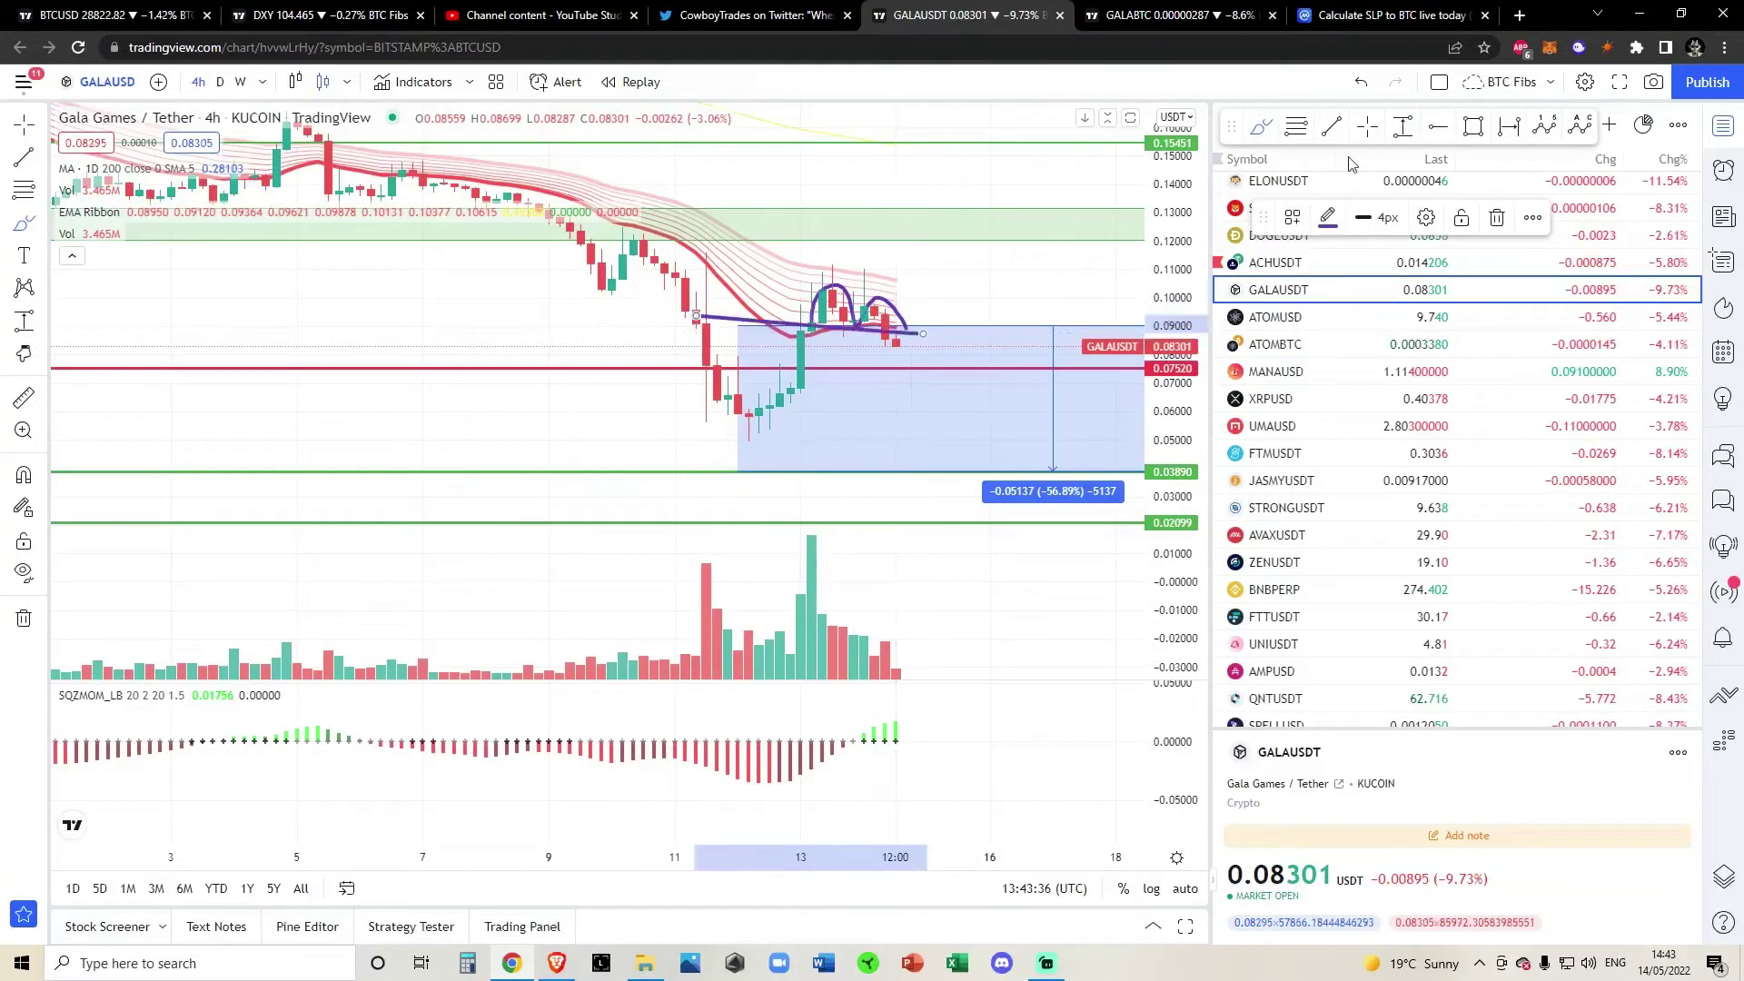
pyautogui.click(1357, 83)
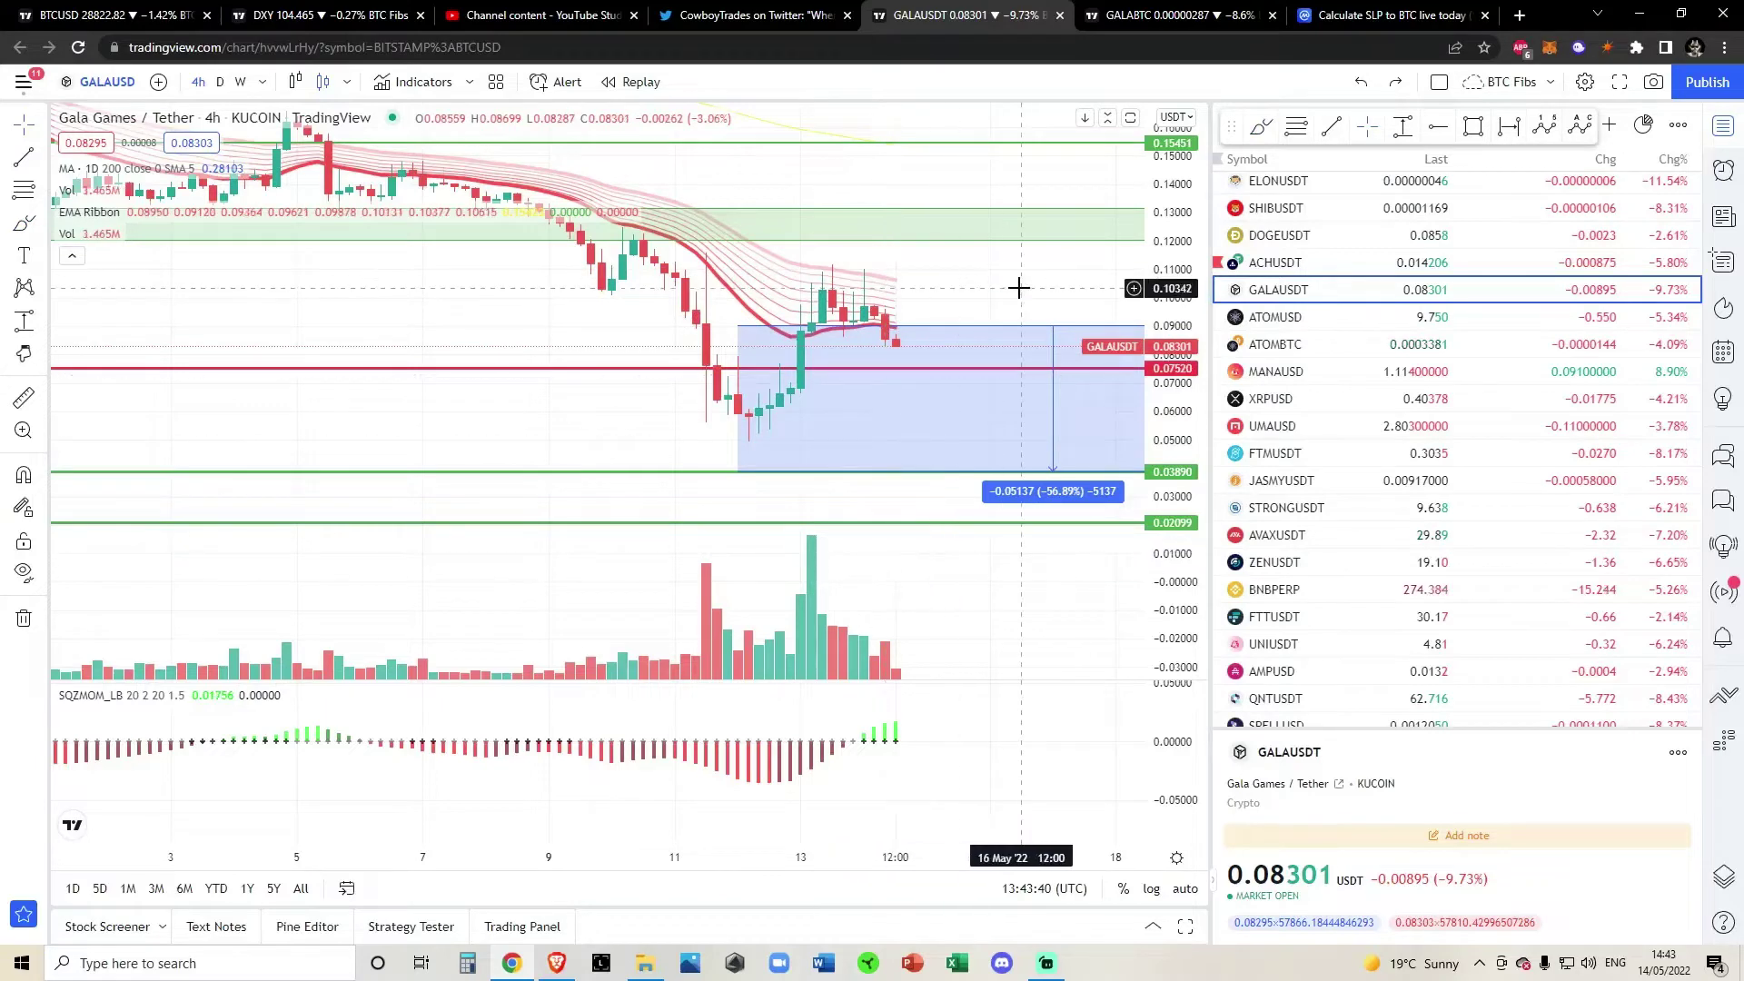
# Switch the GALAUSDT chart to the weekly timeframe and examine the May 2022 decline against the 2021 support levels.
pyautogui.moveTo(1019, 288); pyautogui.dragTo(705, 300)
pyautogui.scroll(-3, 938, 412)
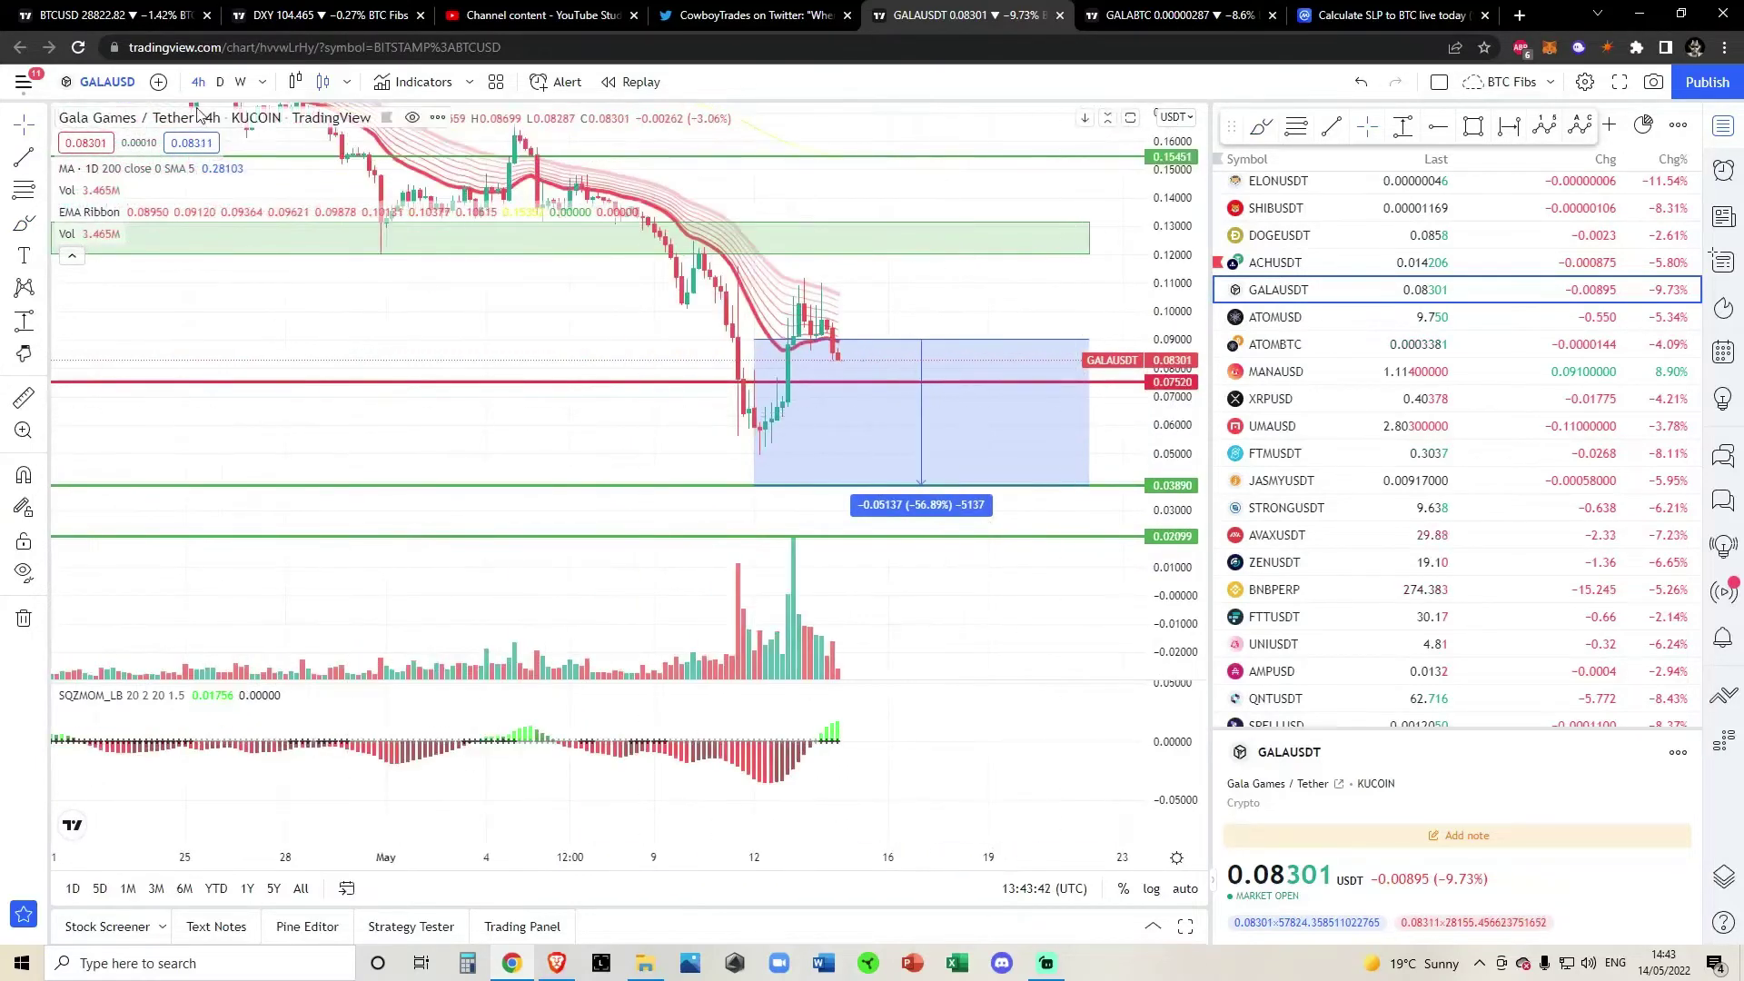
pyautogui.click(241, 82)
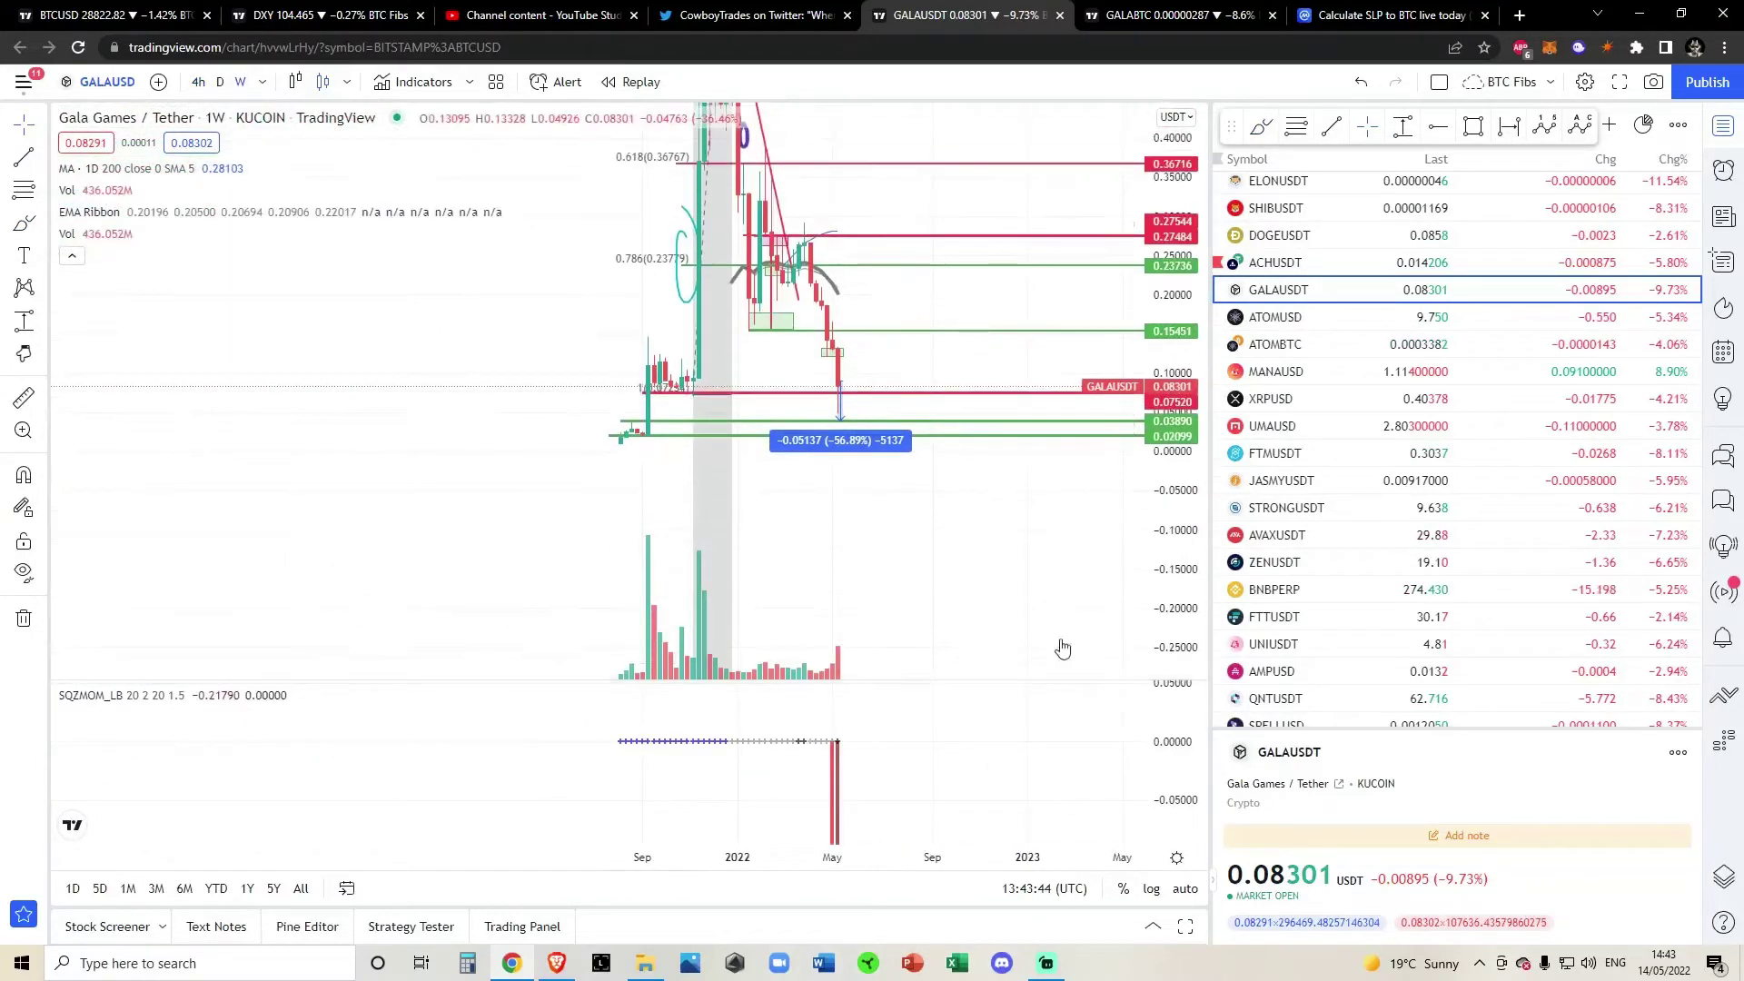
pyautogui.moveTo(1059, 642); pyautogui.dragTo(1082, 594)
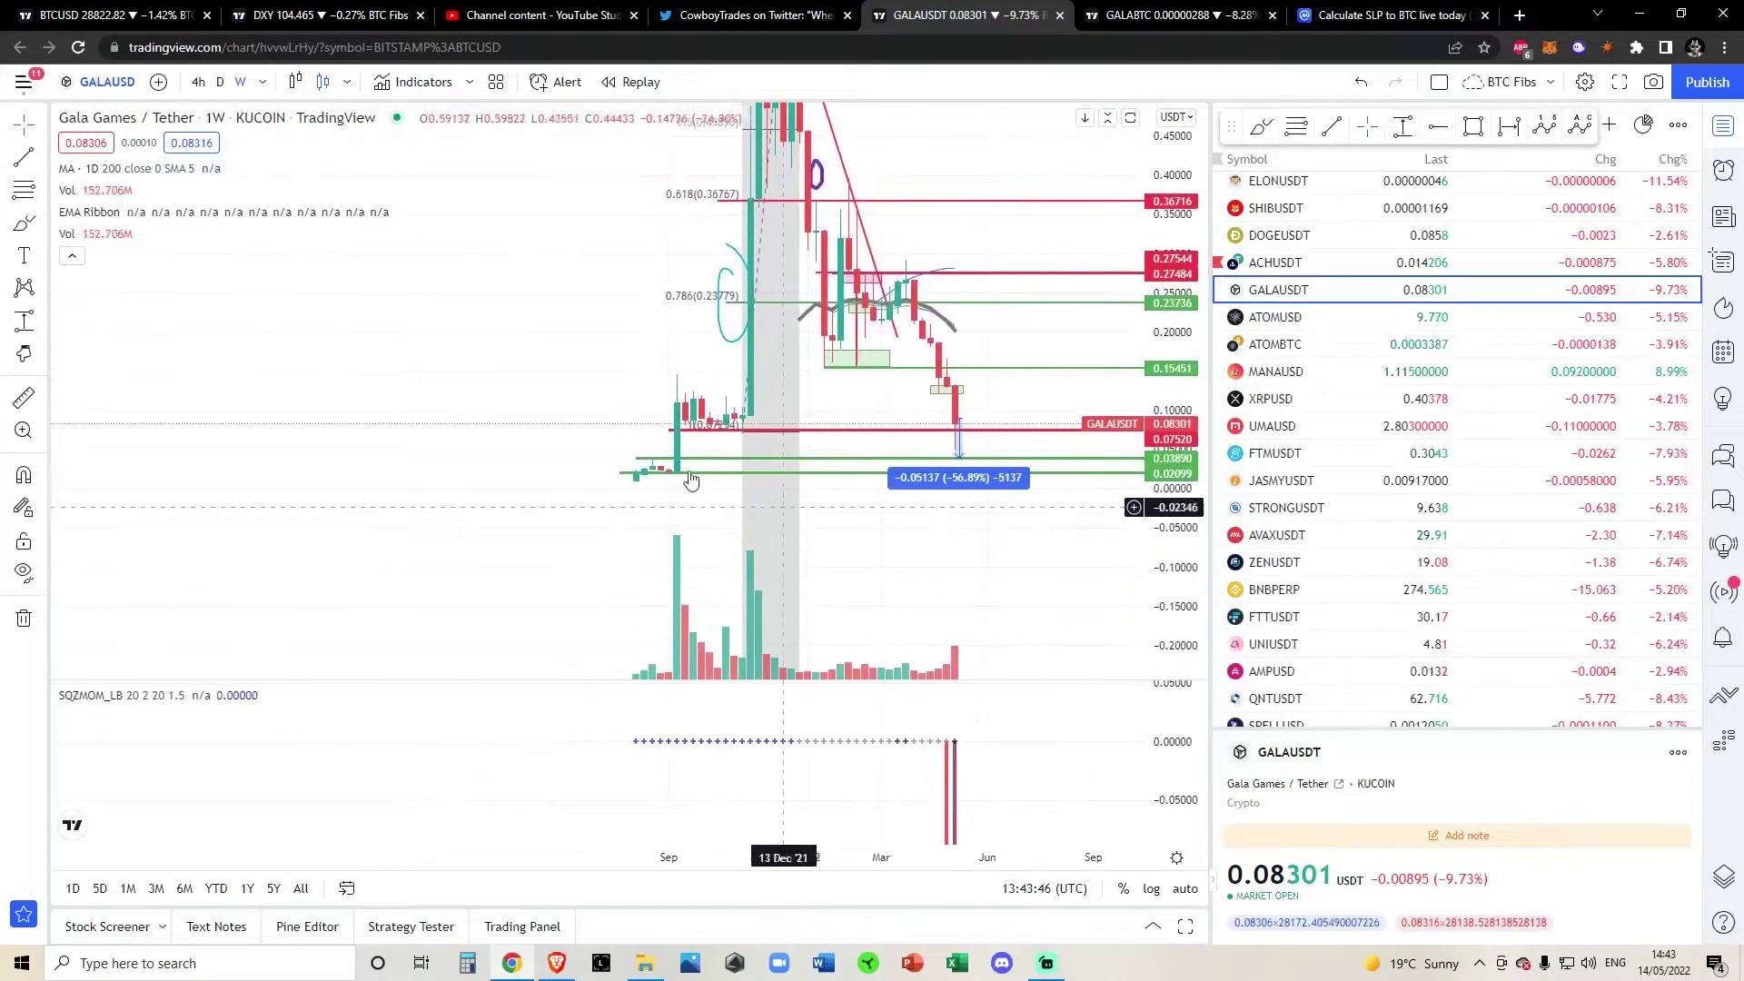
pyautogui.moveTo(980, 563); pyautogui.dragTo(1106, 530)
pyautogui.moveTo(1199, 479); pyautogui.dragTo(1160, 203)
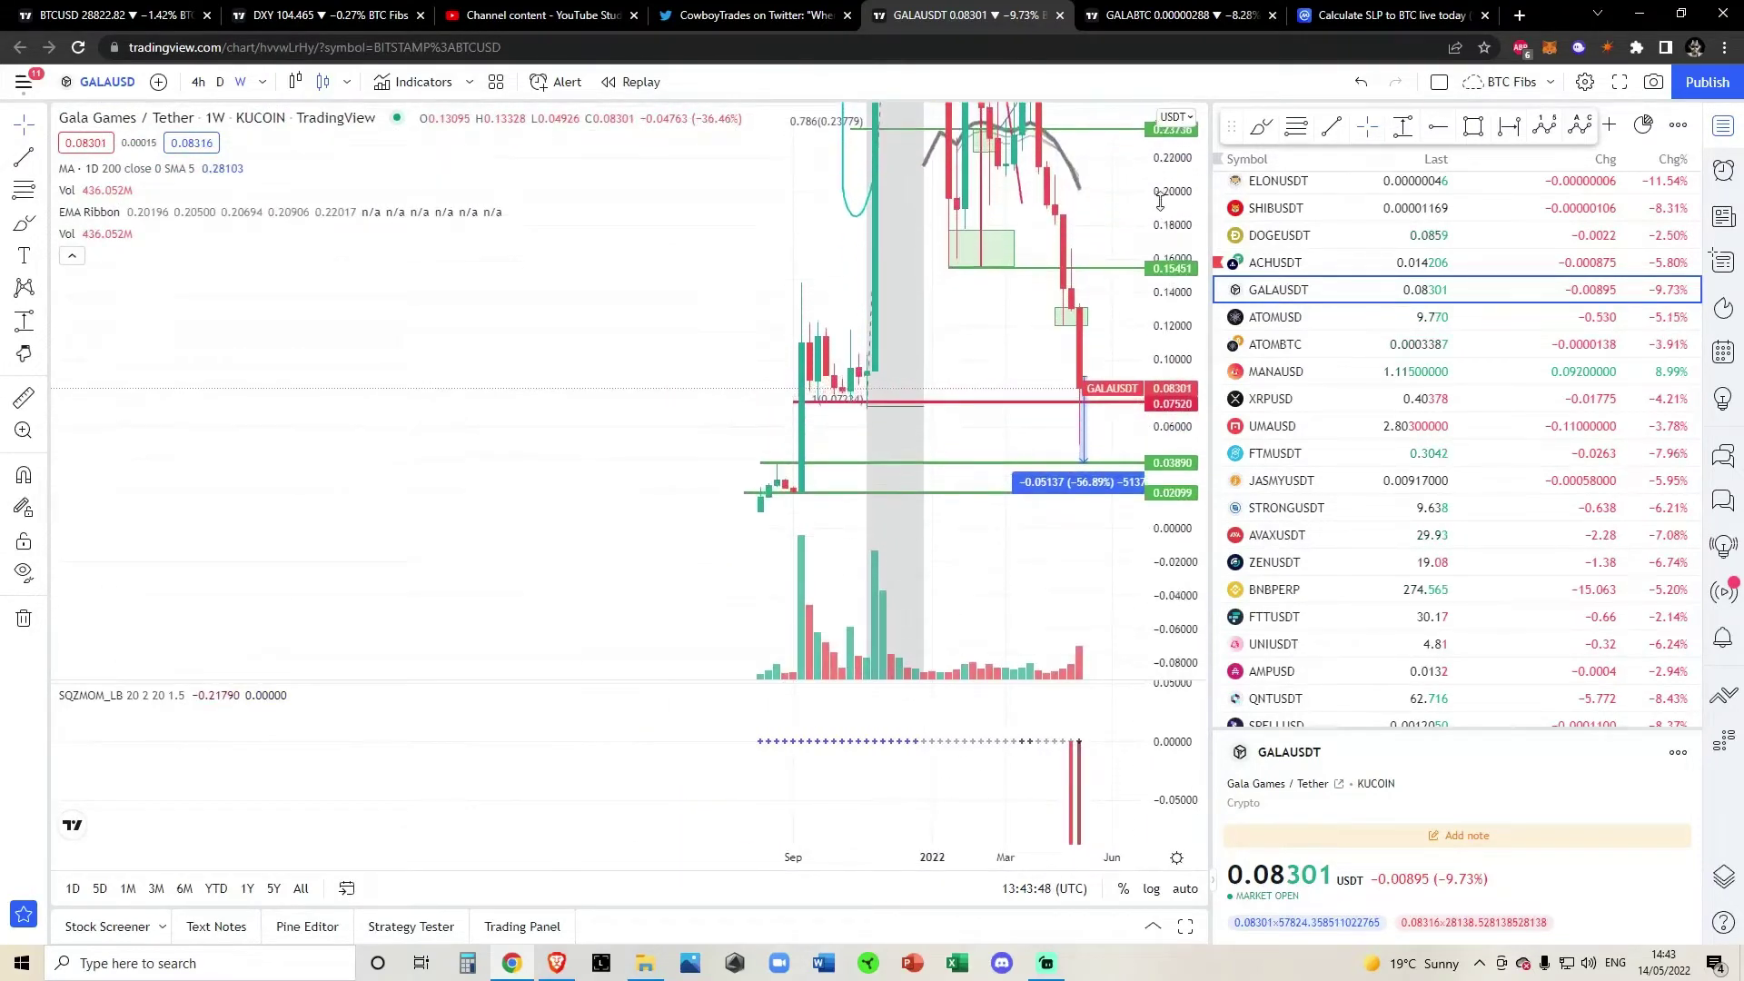
# Brush a path along the weekly price rise from the first 2021 candles through the November breakout, and undo it.
pyautogui.scroll(3, 1018, 499)
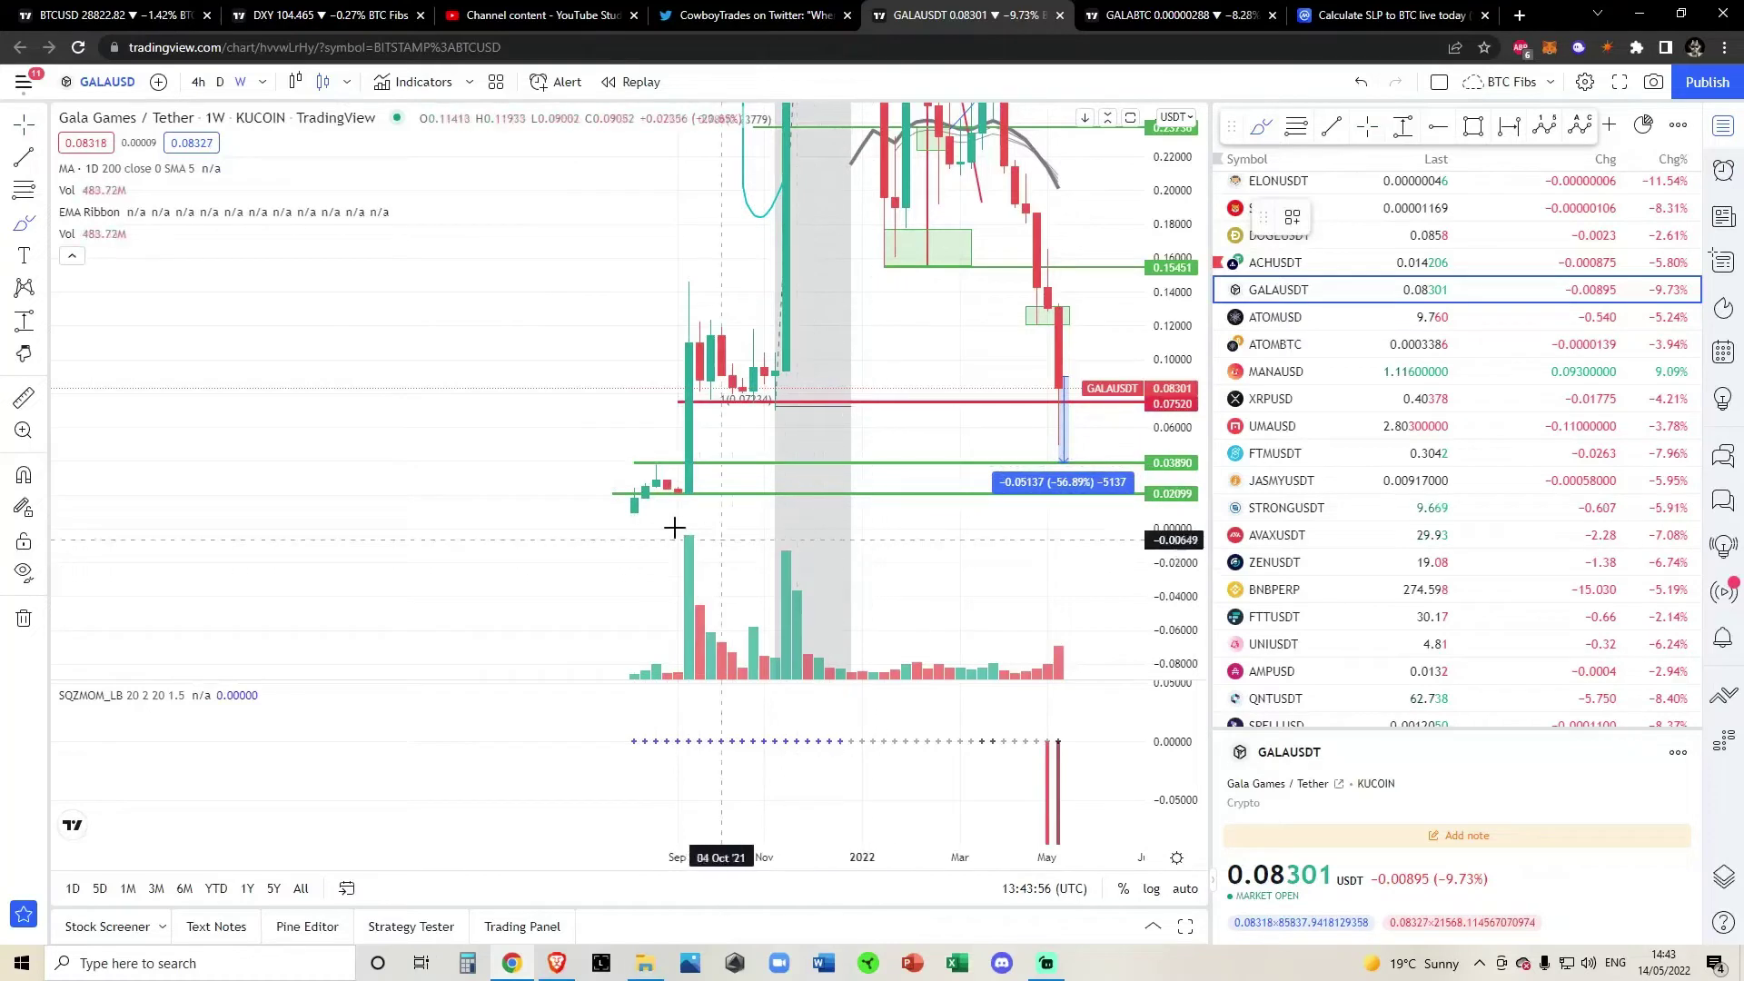
pyautogui.moveTo(628, 509)
pyautogui.mouseDown()
pyautogui.moveTo(692, 372)
pyautogui.moveTo(751, 400)
pyautogui.moveTo(818, 161)
pyautogui.mouseUp()
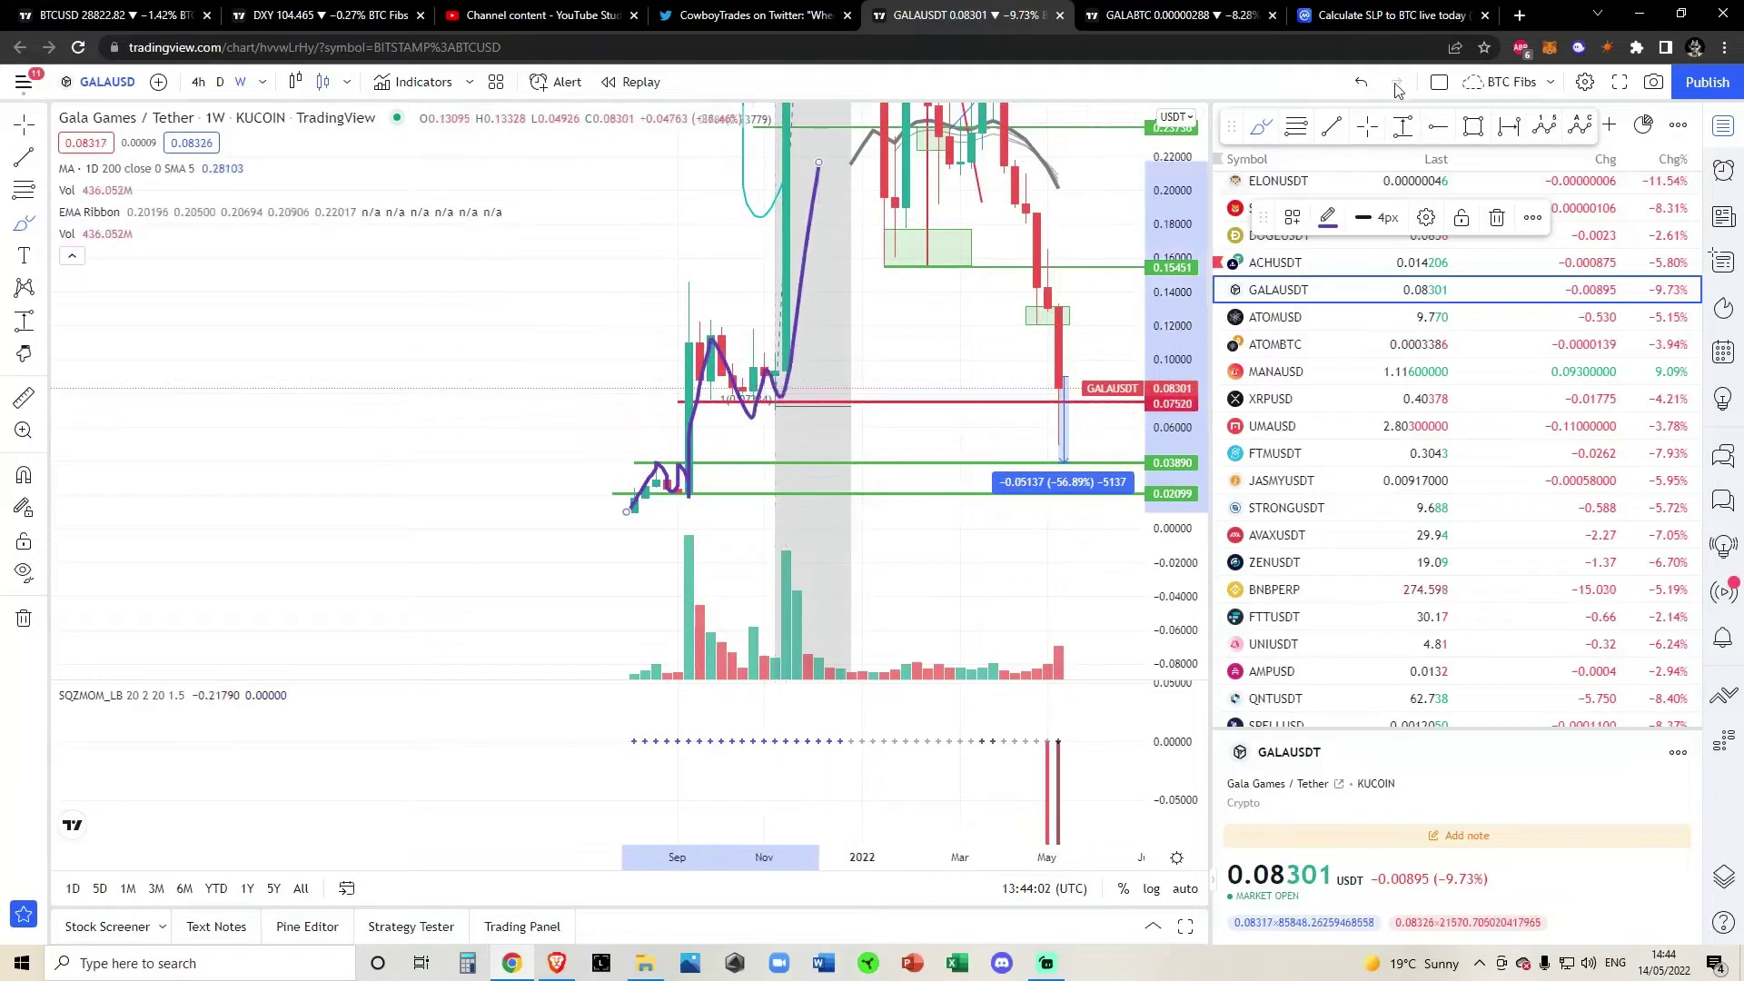
pyautogui.click(1361, 83)
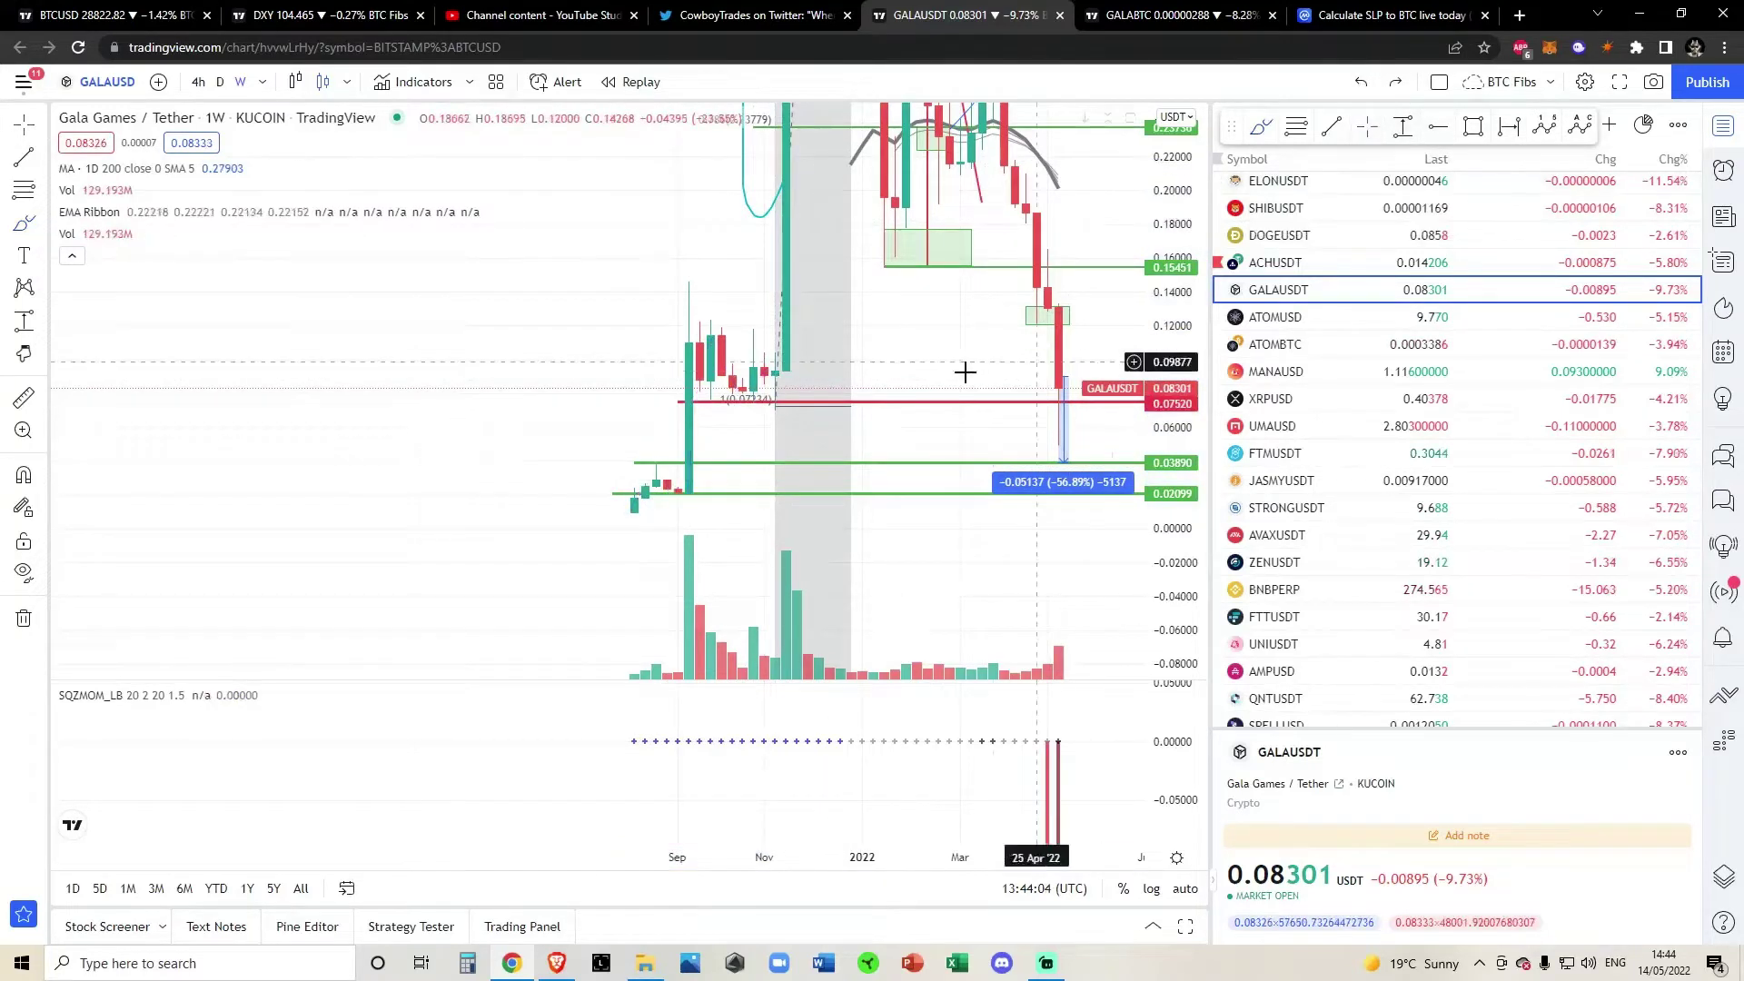
# Stretch the price range measurement down to the lowest green support line, move its start to the current price, and undo both changes.
pyautogui.moveTo(961, 369); pyautogui.dragTo(842, 386)
pyautogui.click(934, 455)
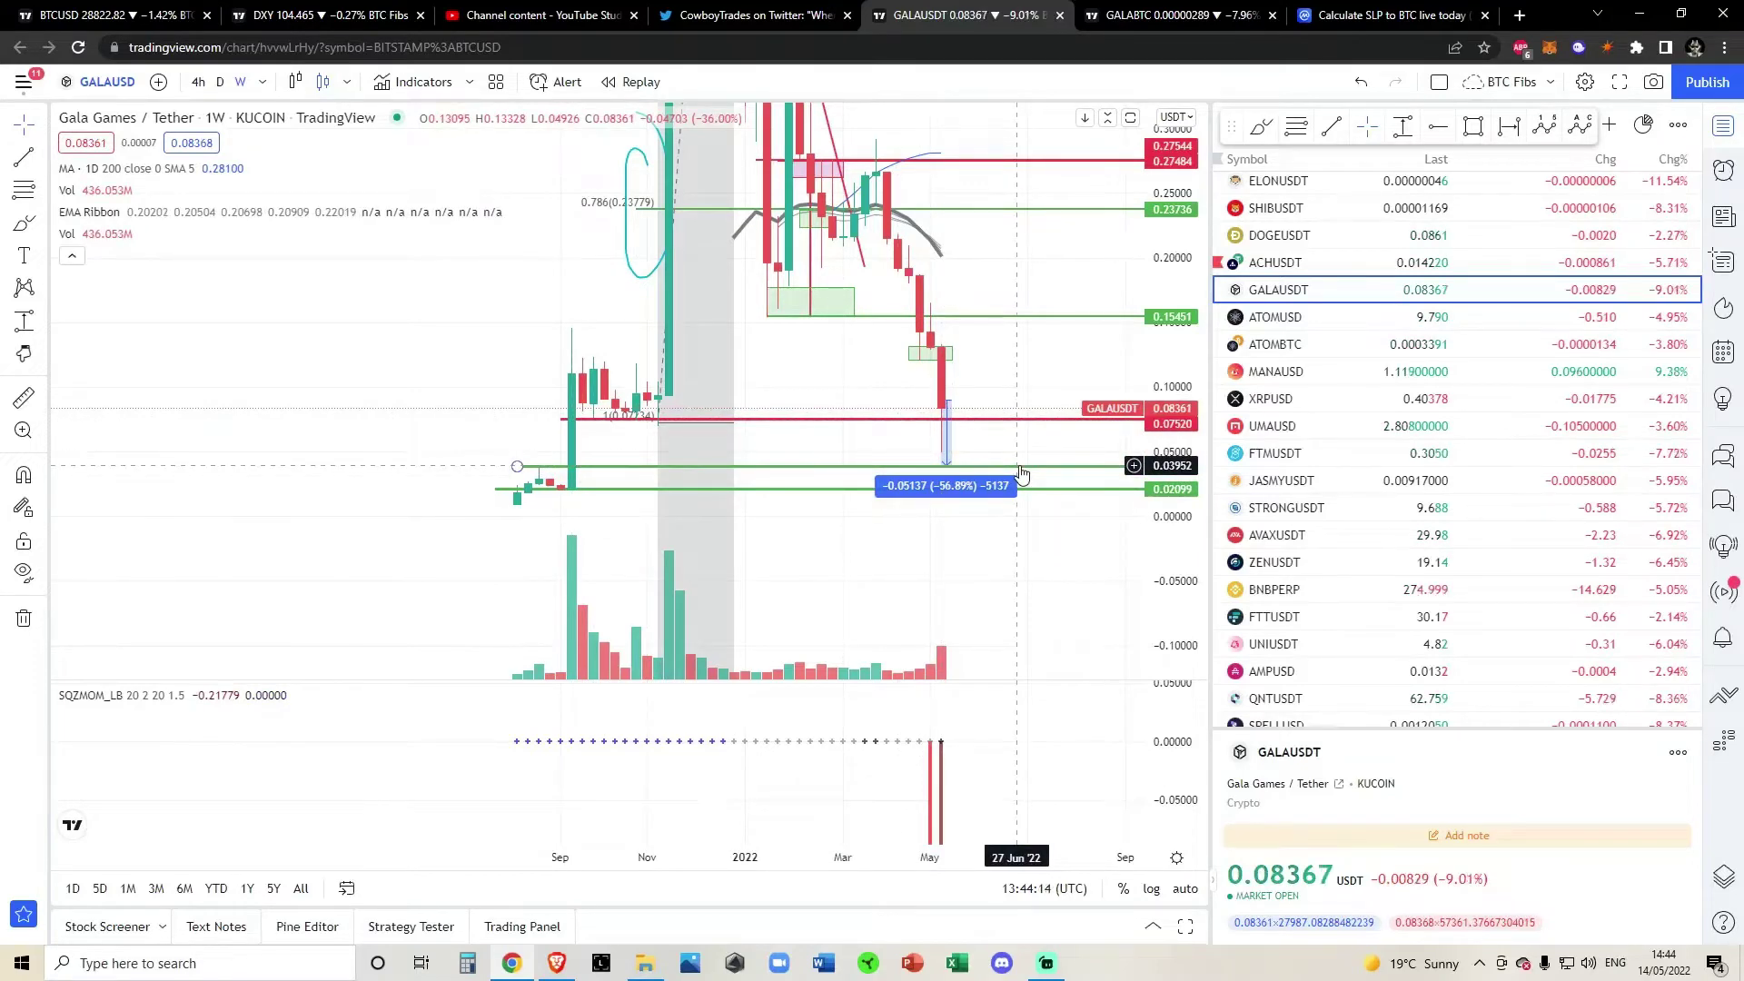
pyautogui.click(967, 489)
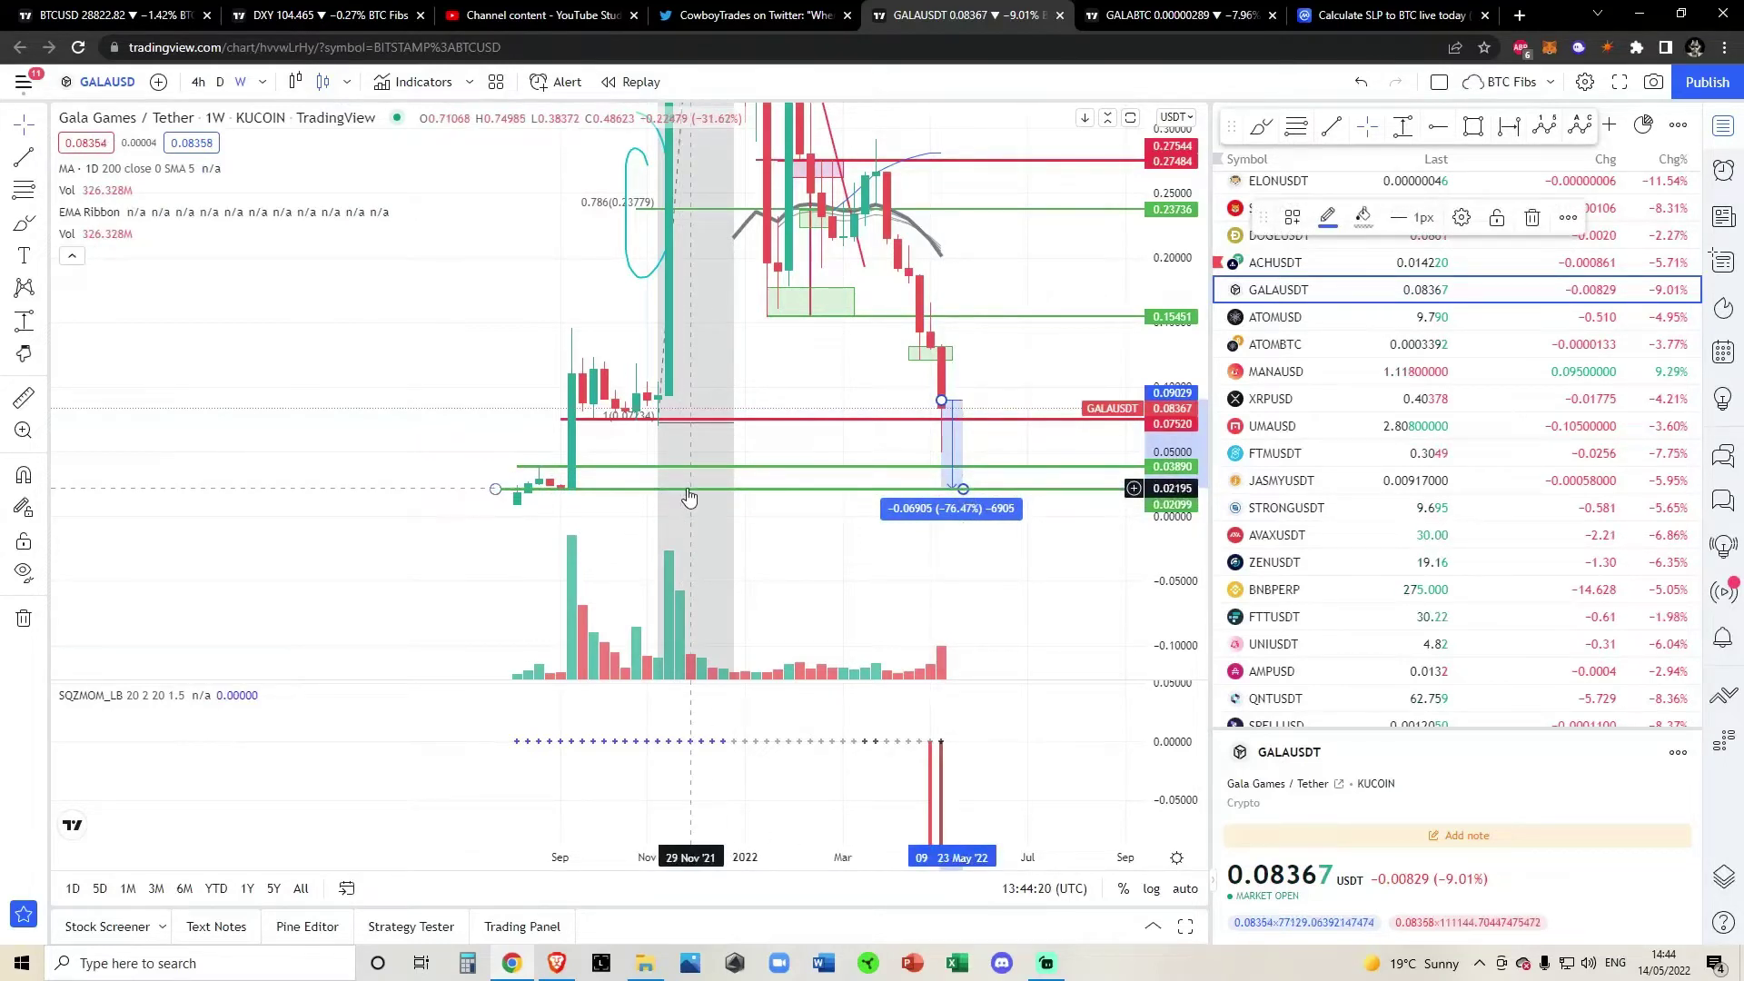
pyautogui.moveTo(941, 400); pyautogui.dragTo(920, 407)
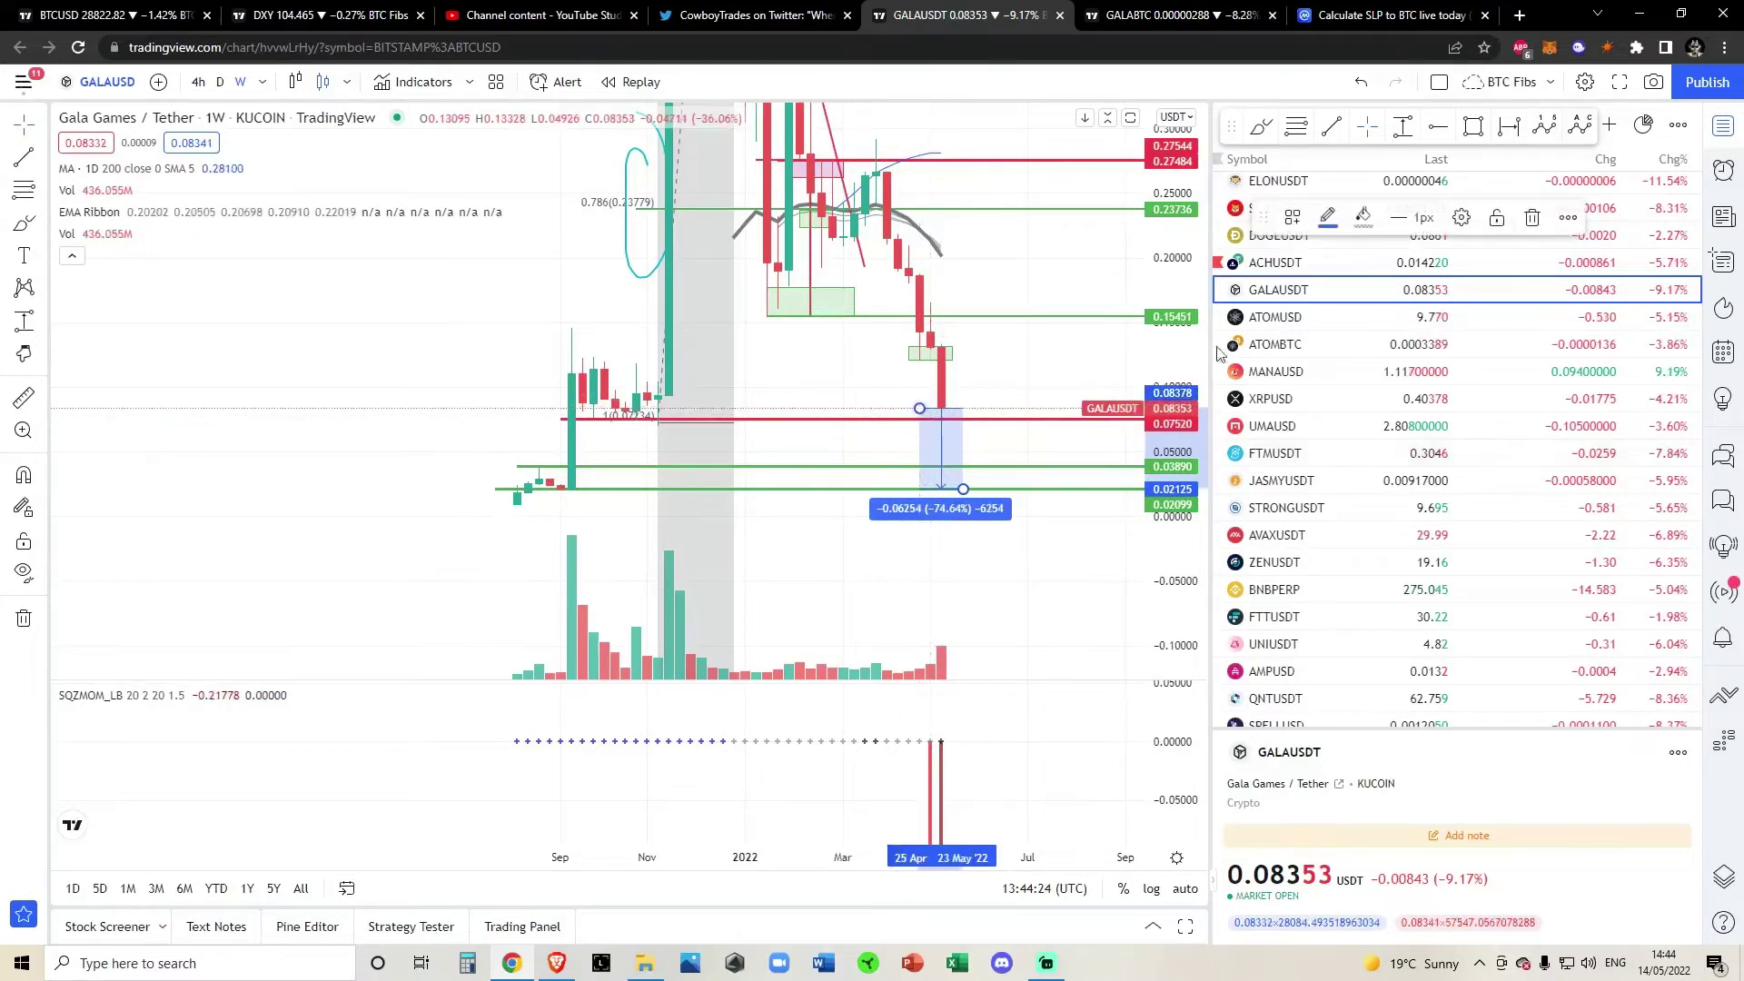
pyautogui.click(1361, 82)
pyautogui.click(1360, 82)
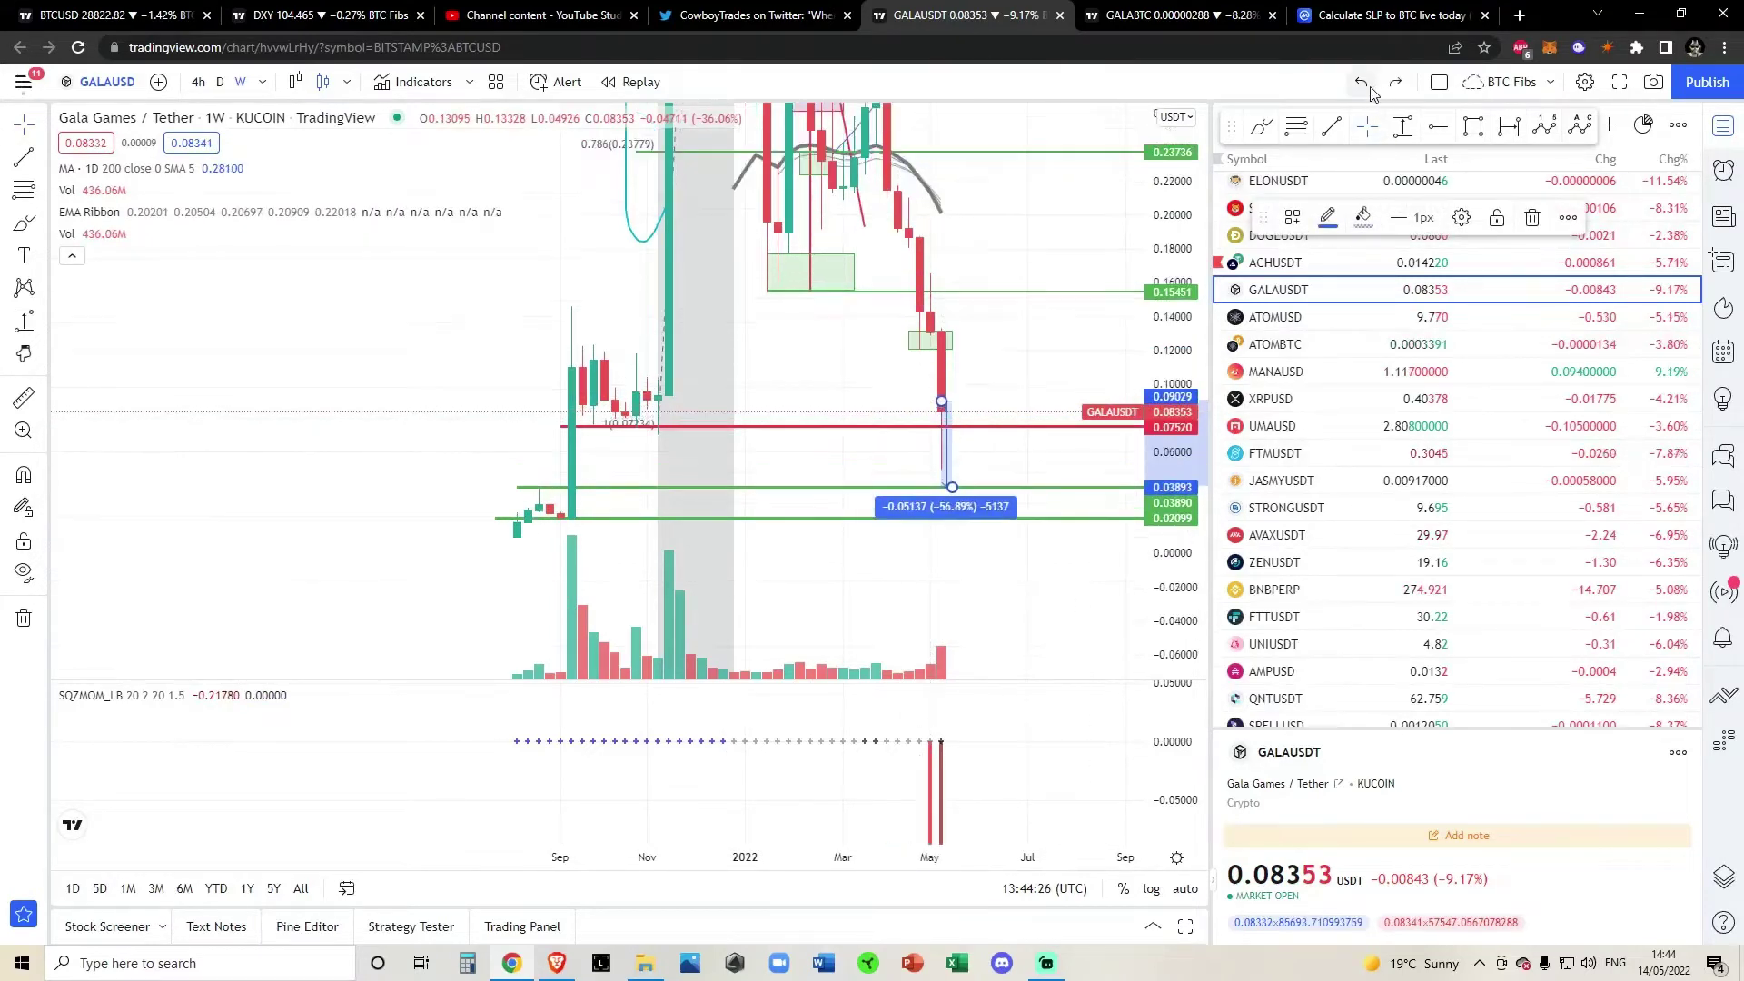
# Return the GALAUSDT chart to the daily timeframe and examine the 2022 downtrend, EMA ribbon and squeeze momentum.
pyautogui.click(220, 82)
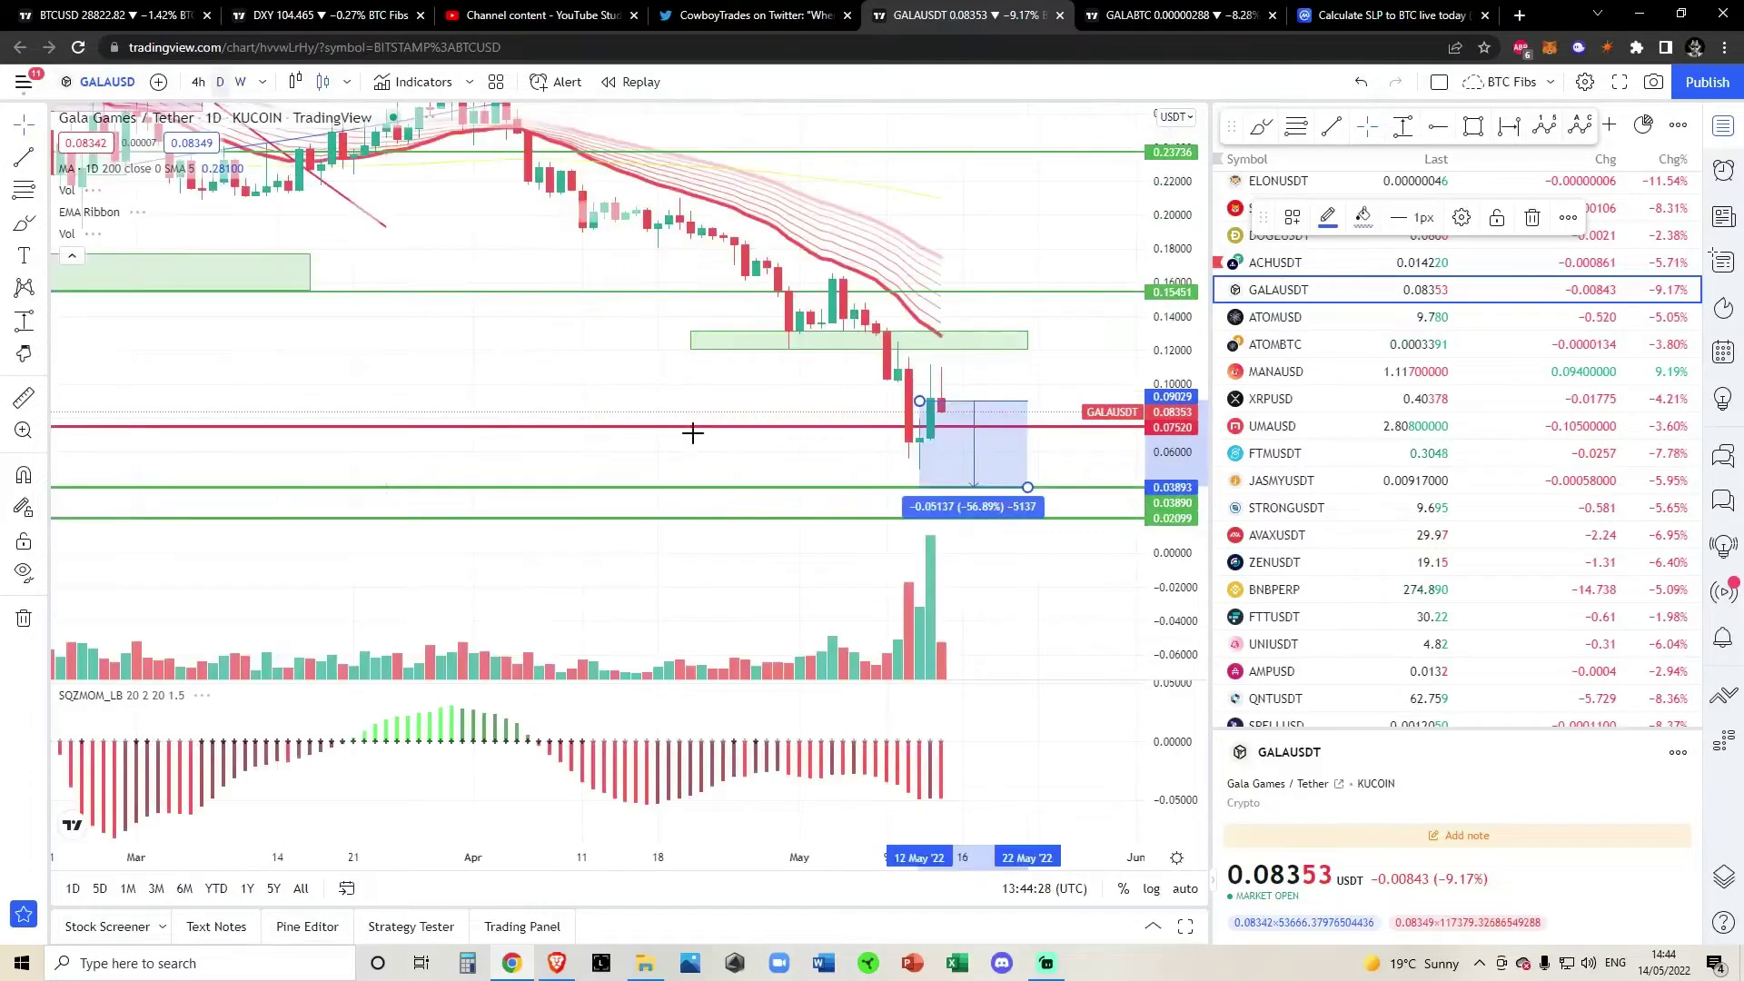
pyautogui.moveTo(1152, 406); pyautogui.dragTo(1153, 427)
pyautogui.moveTo(1064, 369); pyautogui.dragTo(1027, 413)
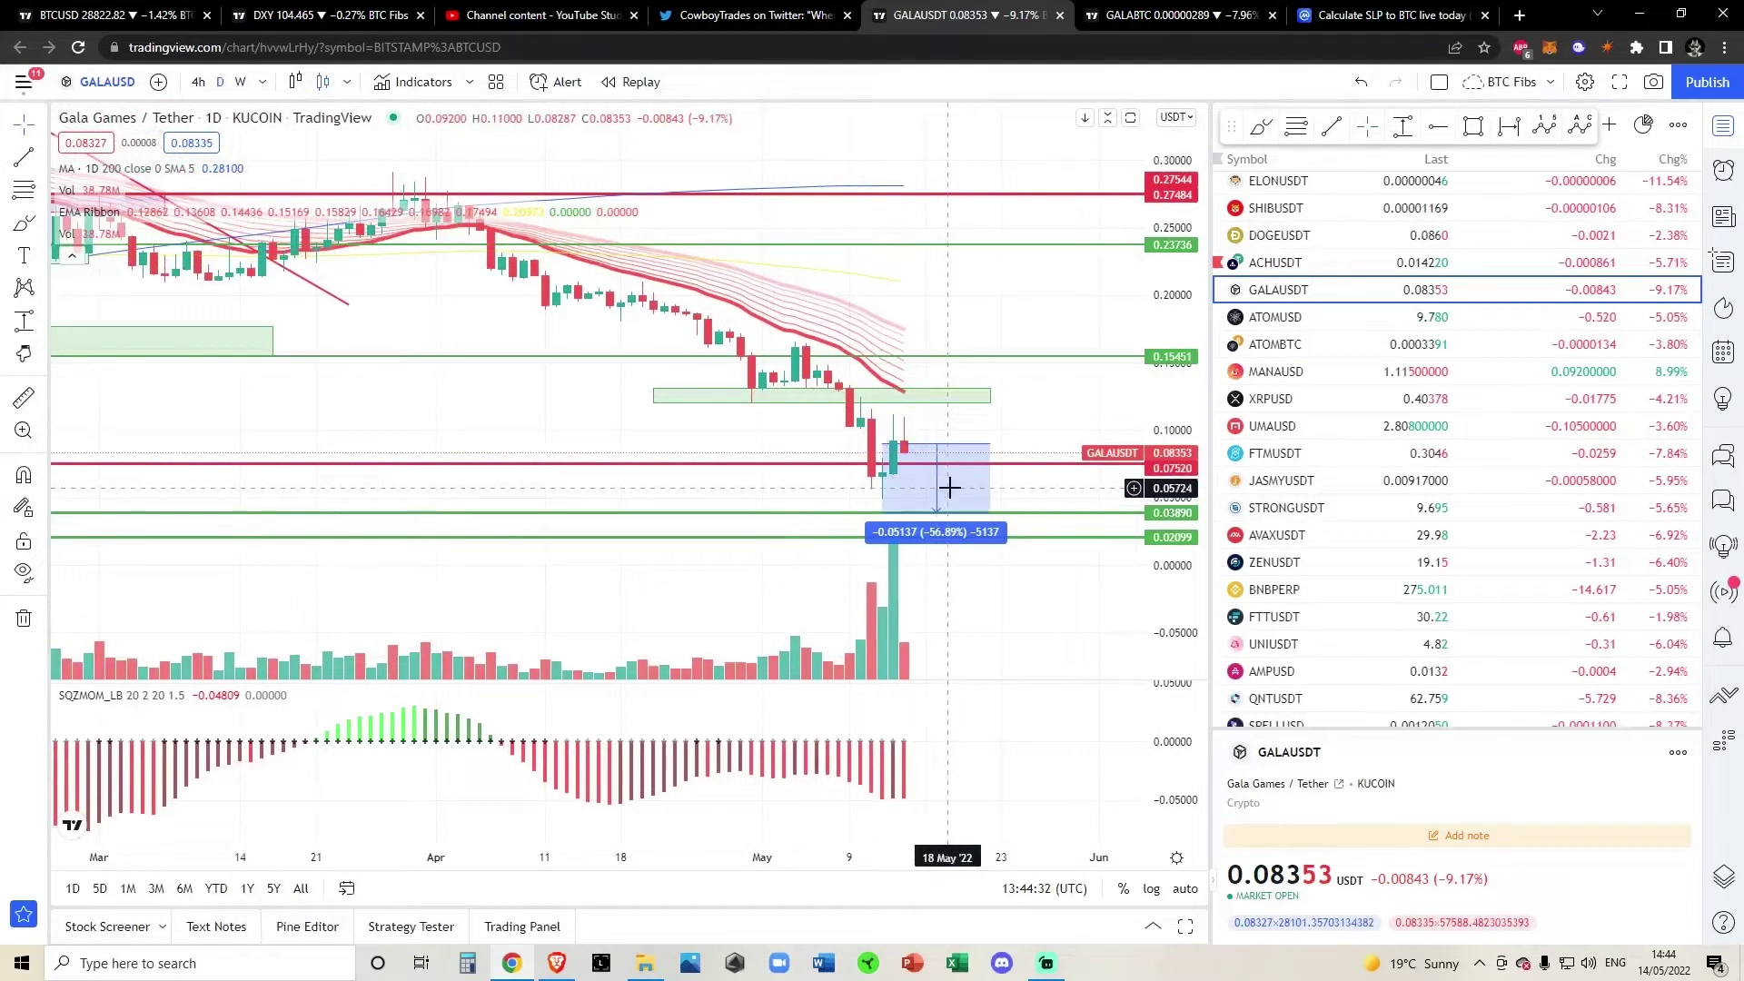
pyautogui.scroll(-5, 950, 487)
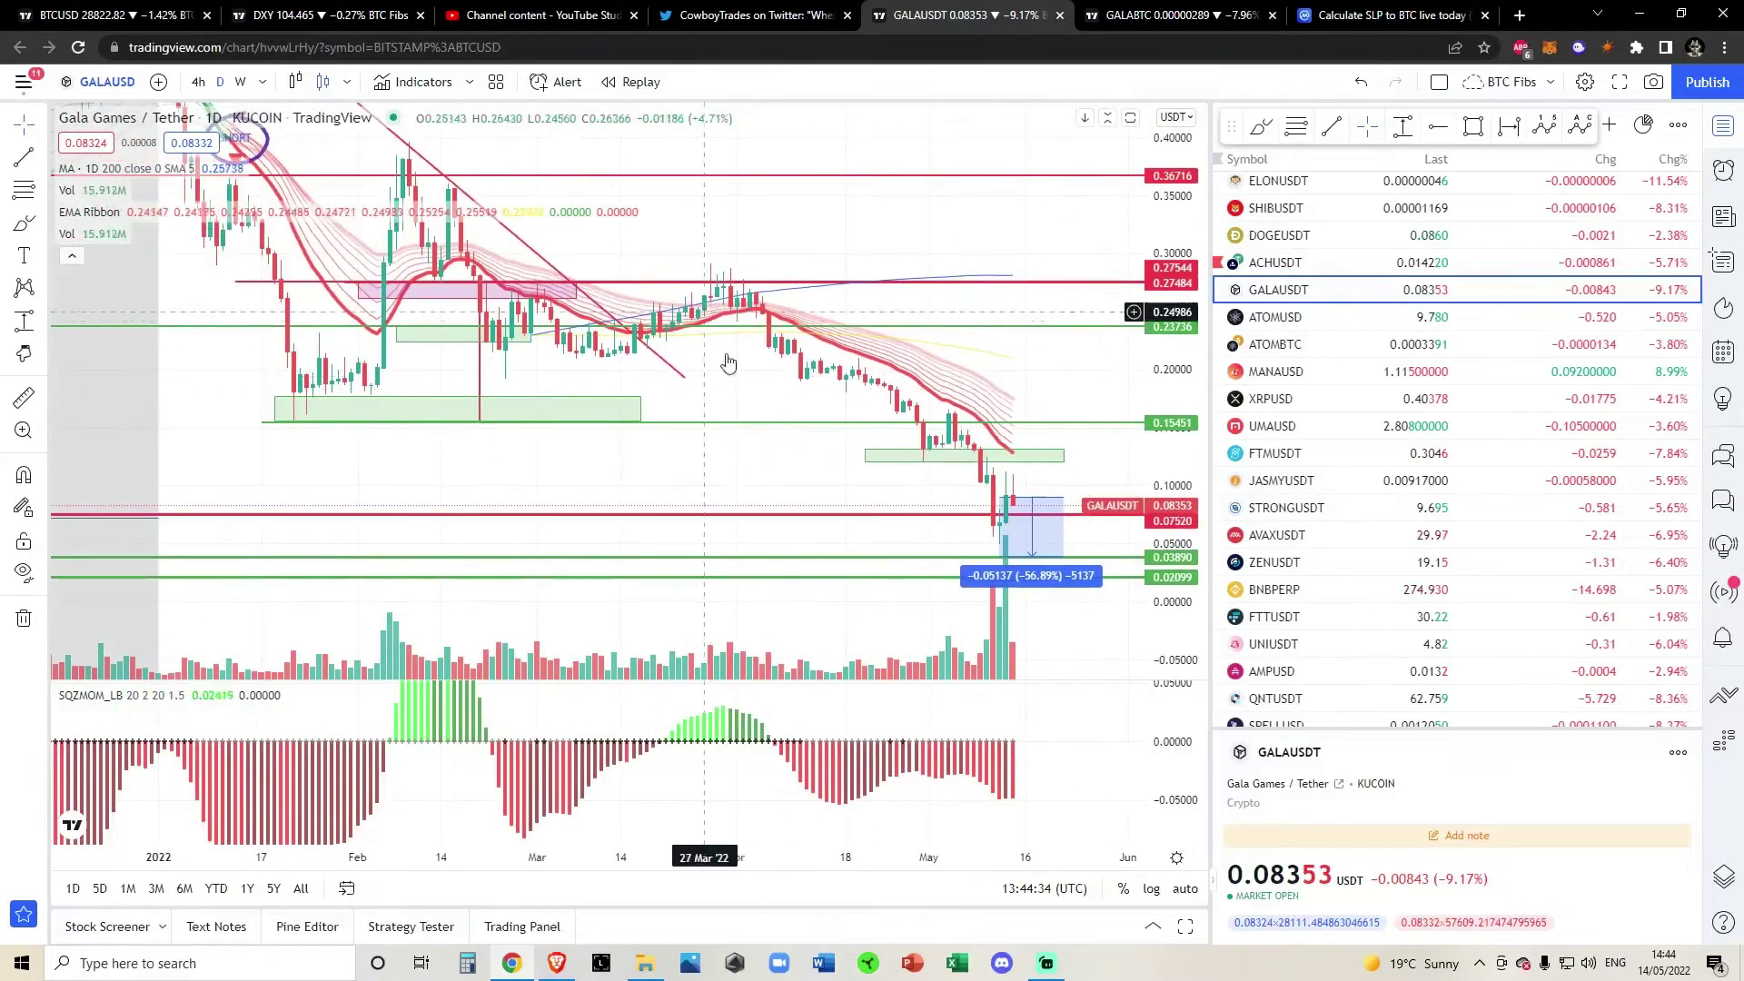
pyautogui.scroll(-4, 1043, 521)
pyautogui.scroll(4, 1042, 521)
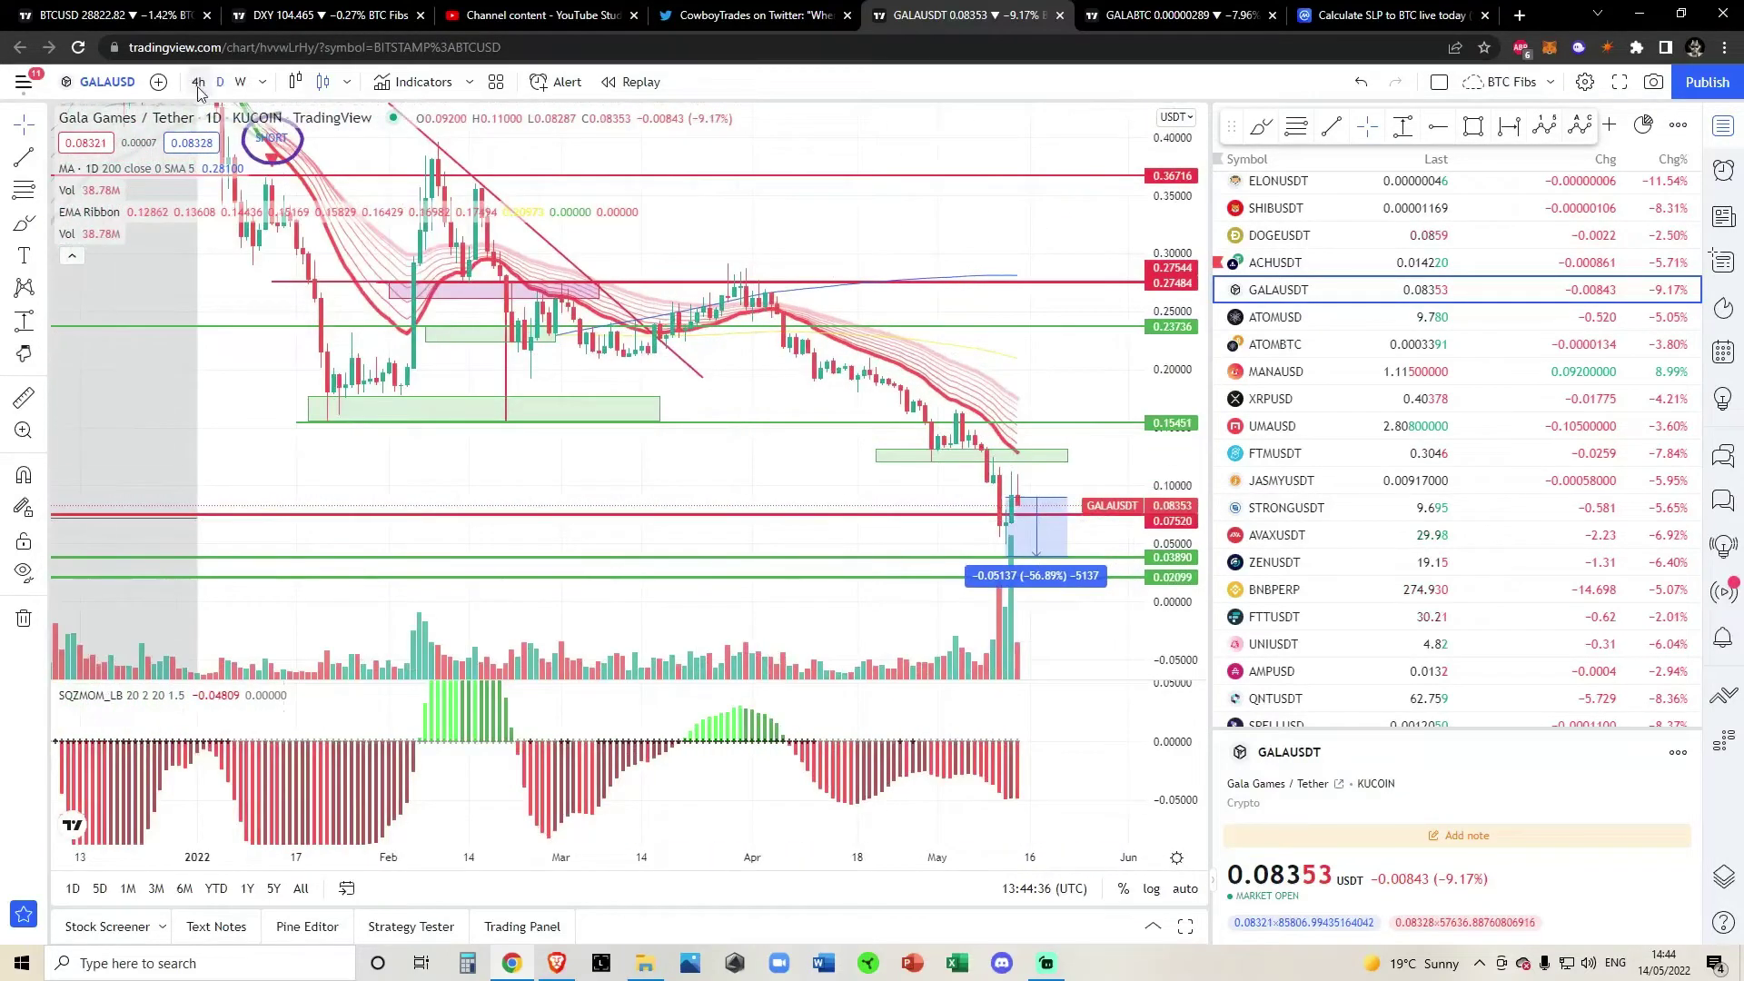
# Switch the GALAUSDT chart to the 4h timeframe and examine the latest candles around the EMA ribbon and the 0.07520 level.
pyautogui.click(198, 82)
pyautogui.moveTo(1020, 405); pyautogui.dragTo(978, 300)
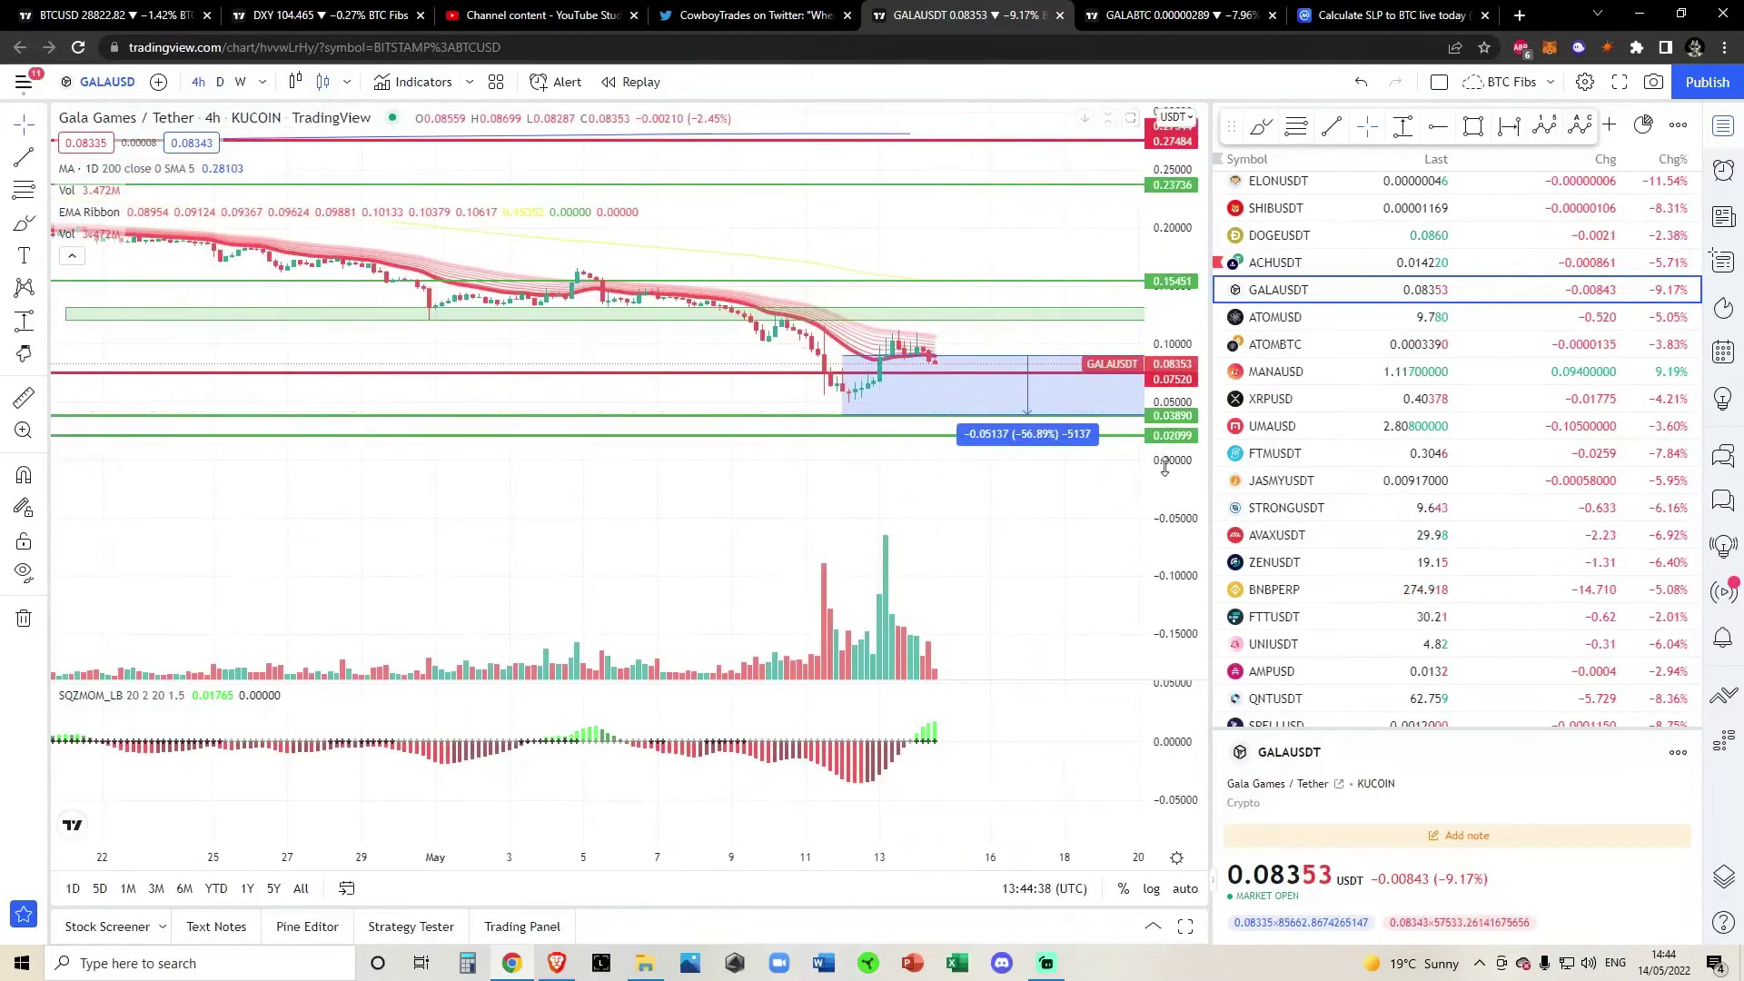
pyautogui.moveTo(1166, 466); pyautogui.dragTo(1004, 572)
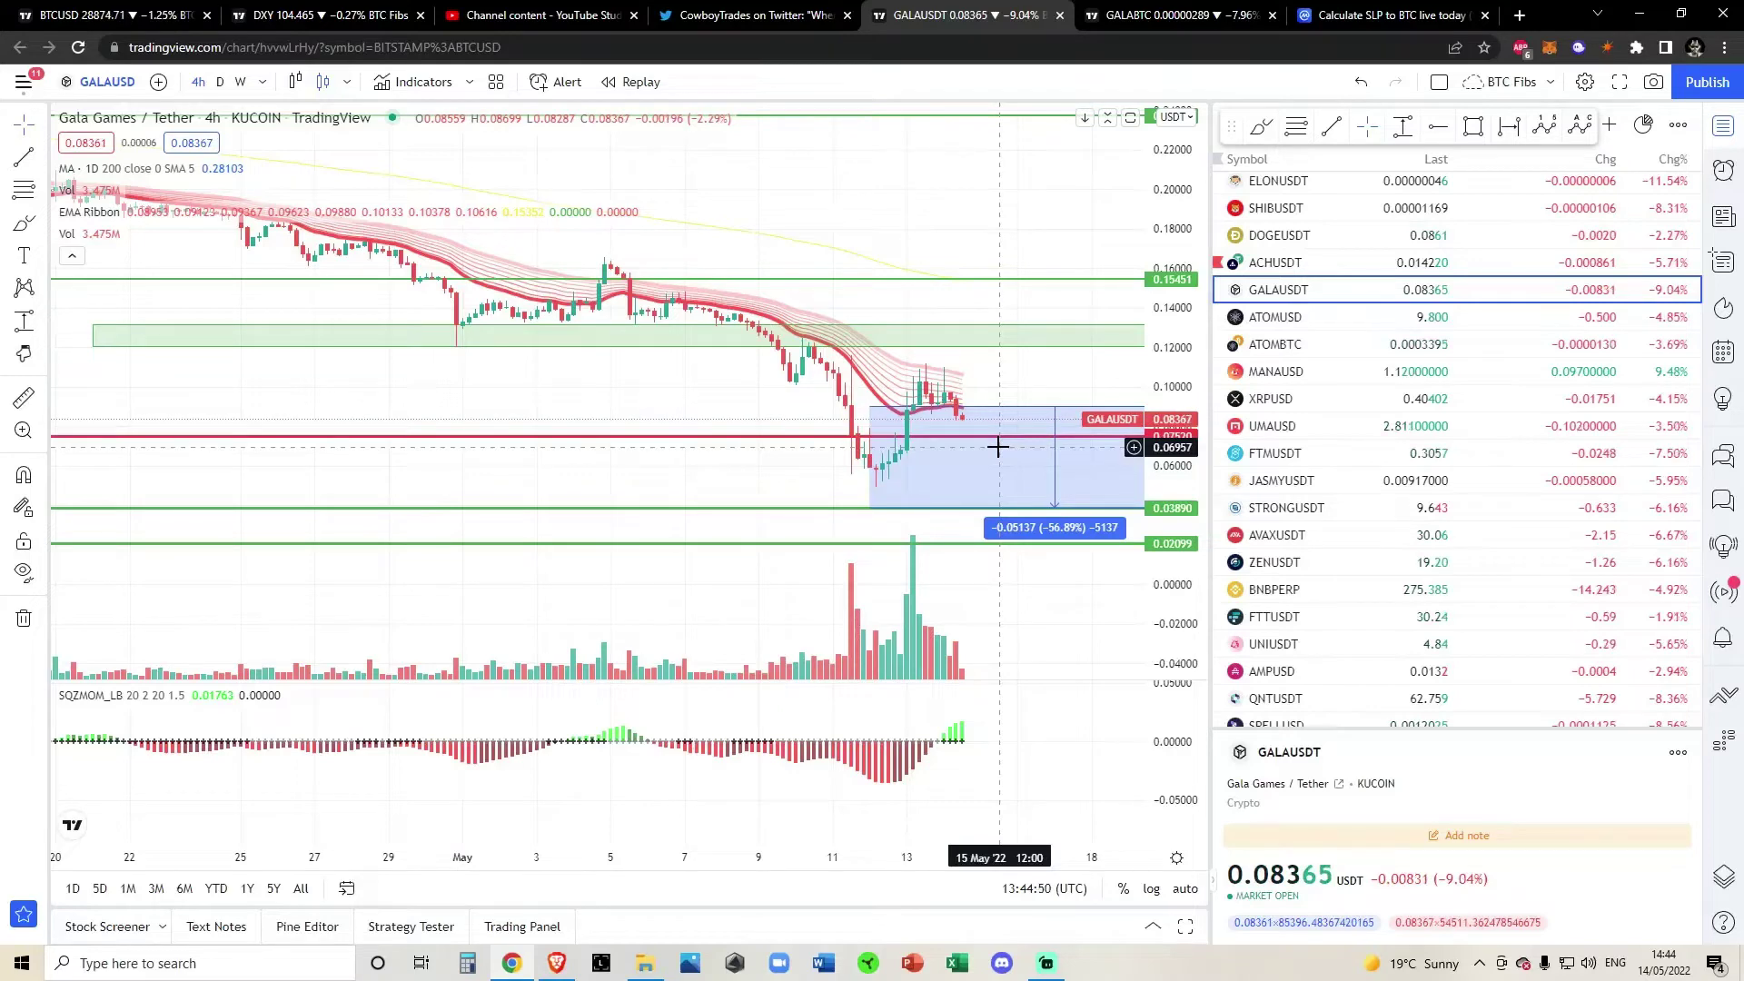
# Open the GALABTC chart and examine the weekly decline against the Fibonacci levels, volume, MFI and RSI.
pyautogui.hotkey('ctrl', 'Tab')
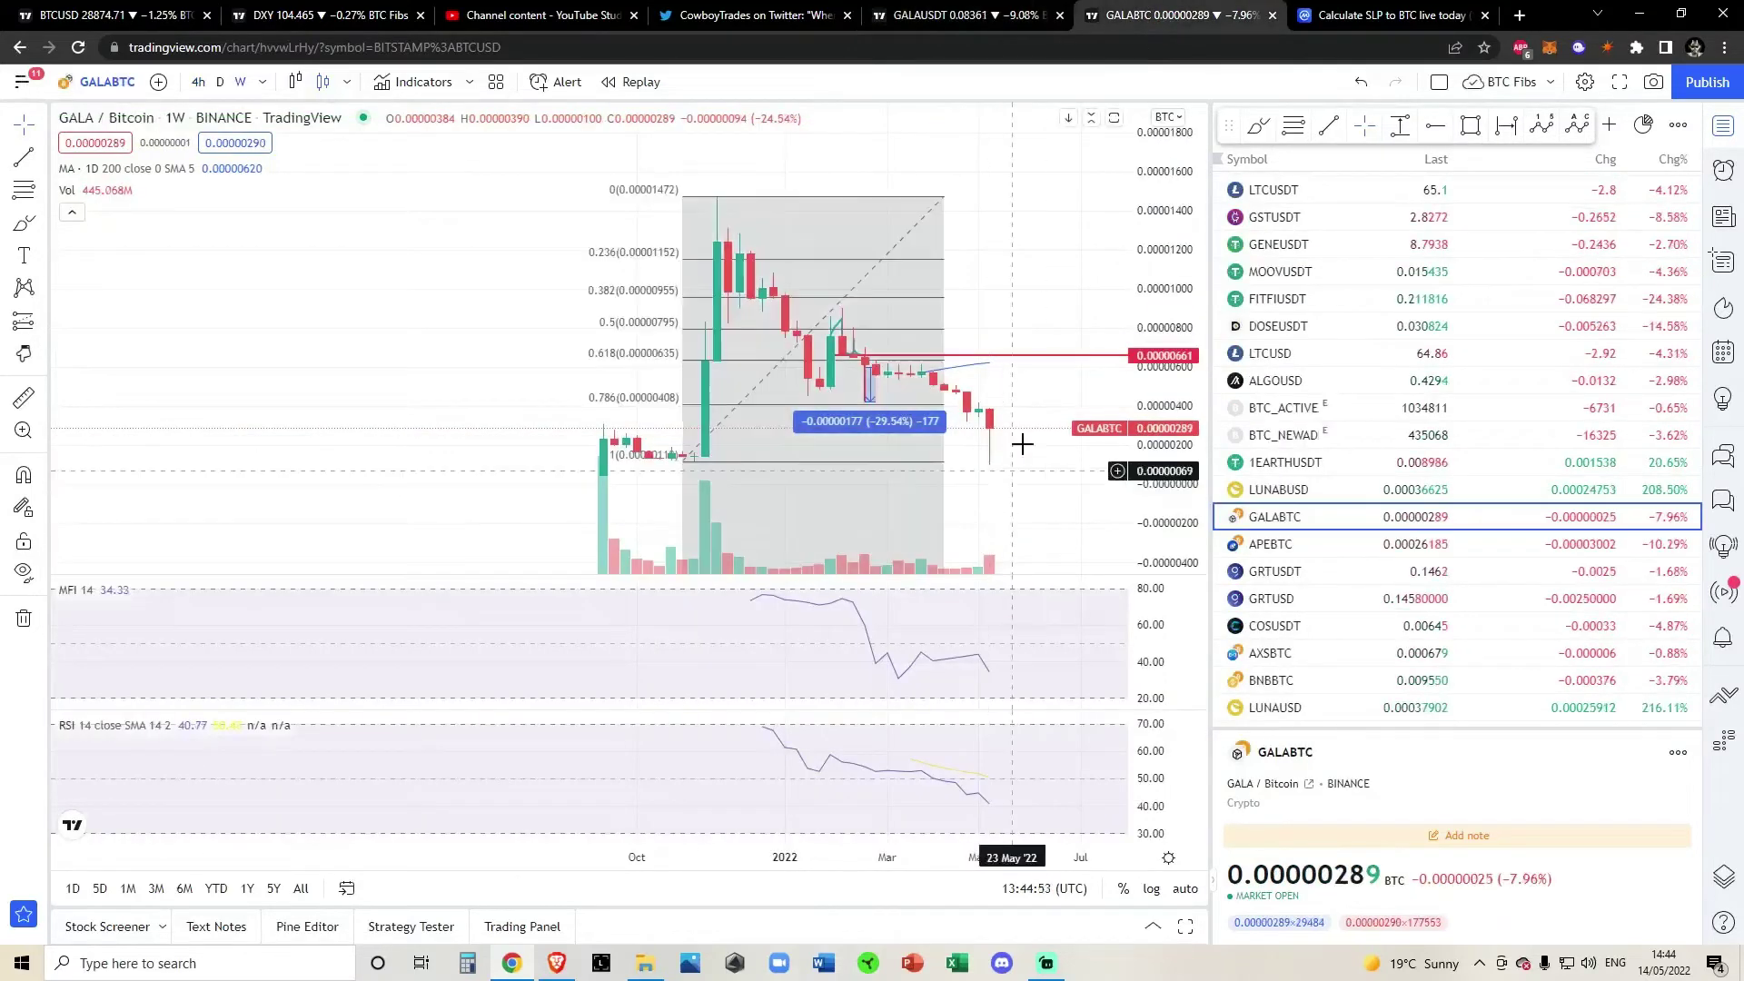
pyautogui.moveTo(1068, 296); pyautogui.dragTo(1093, 296)
pyautogui.moveTo(1160, 373); pyautogui.dragTo(1156, 338)
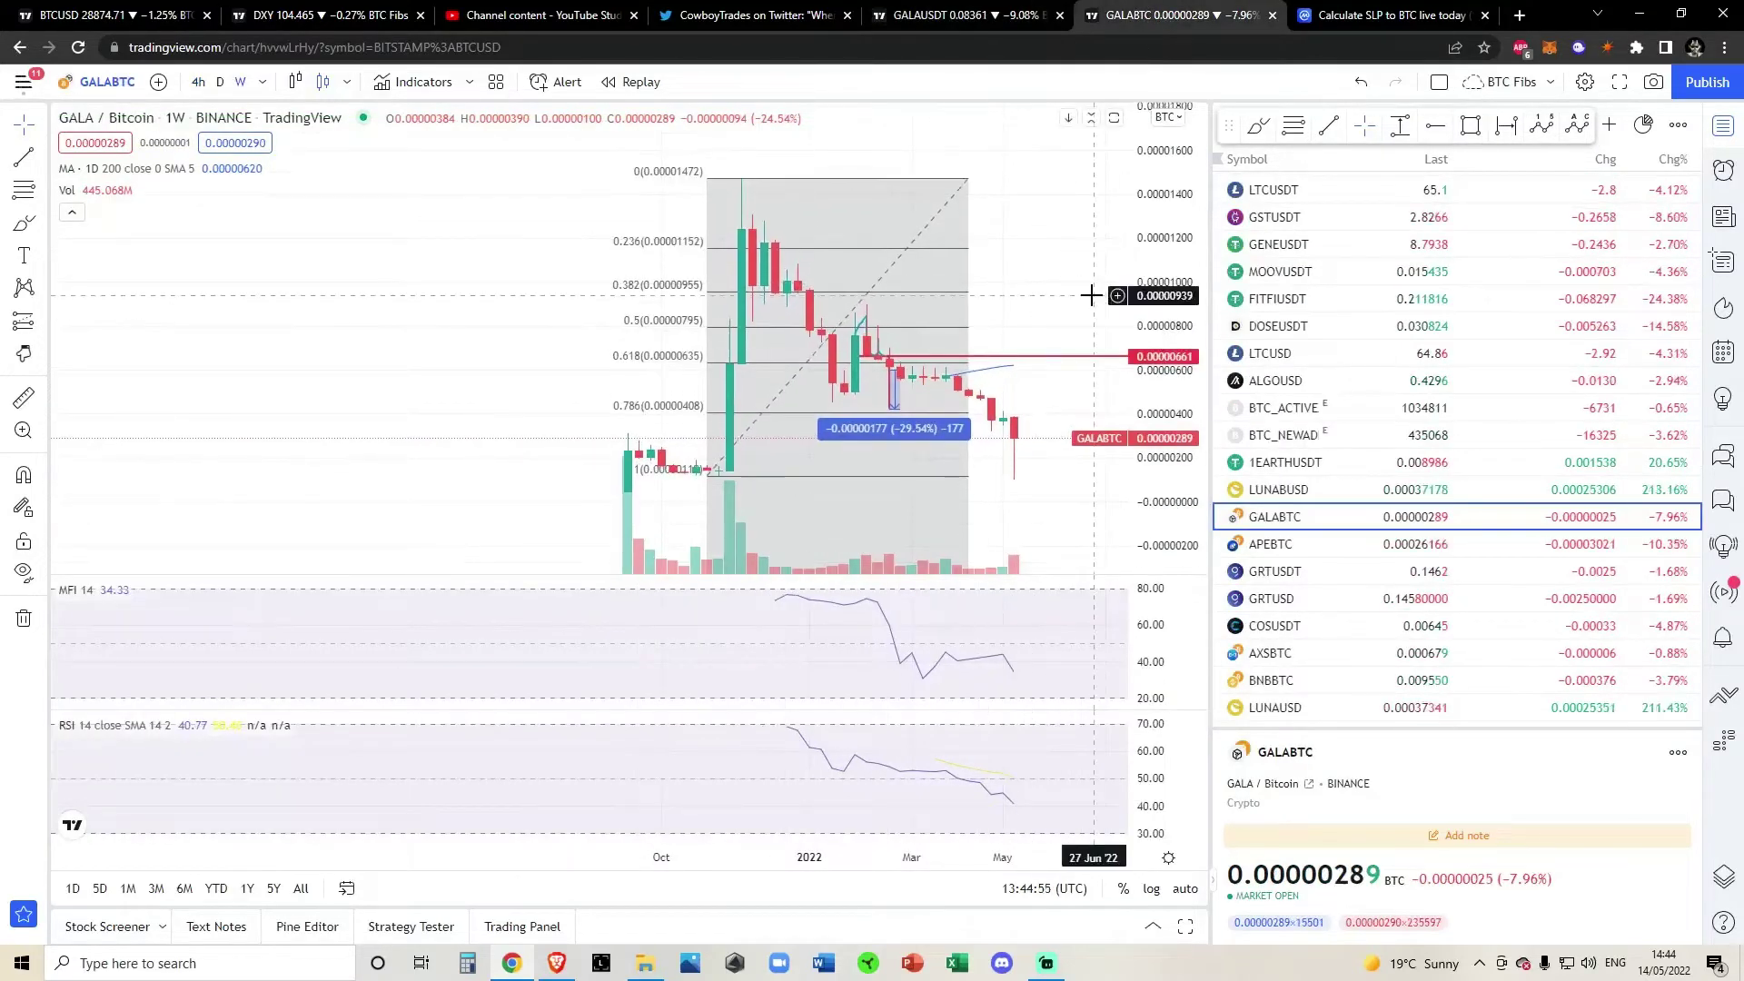
pyautogui.scroll(3, 1051, 293)
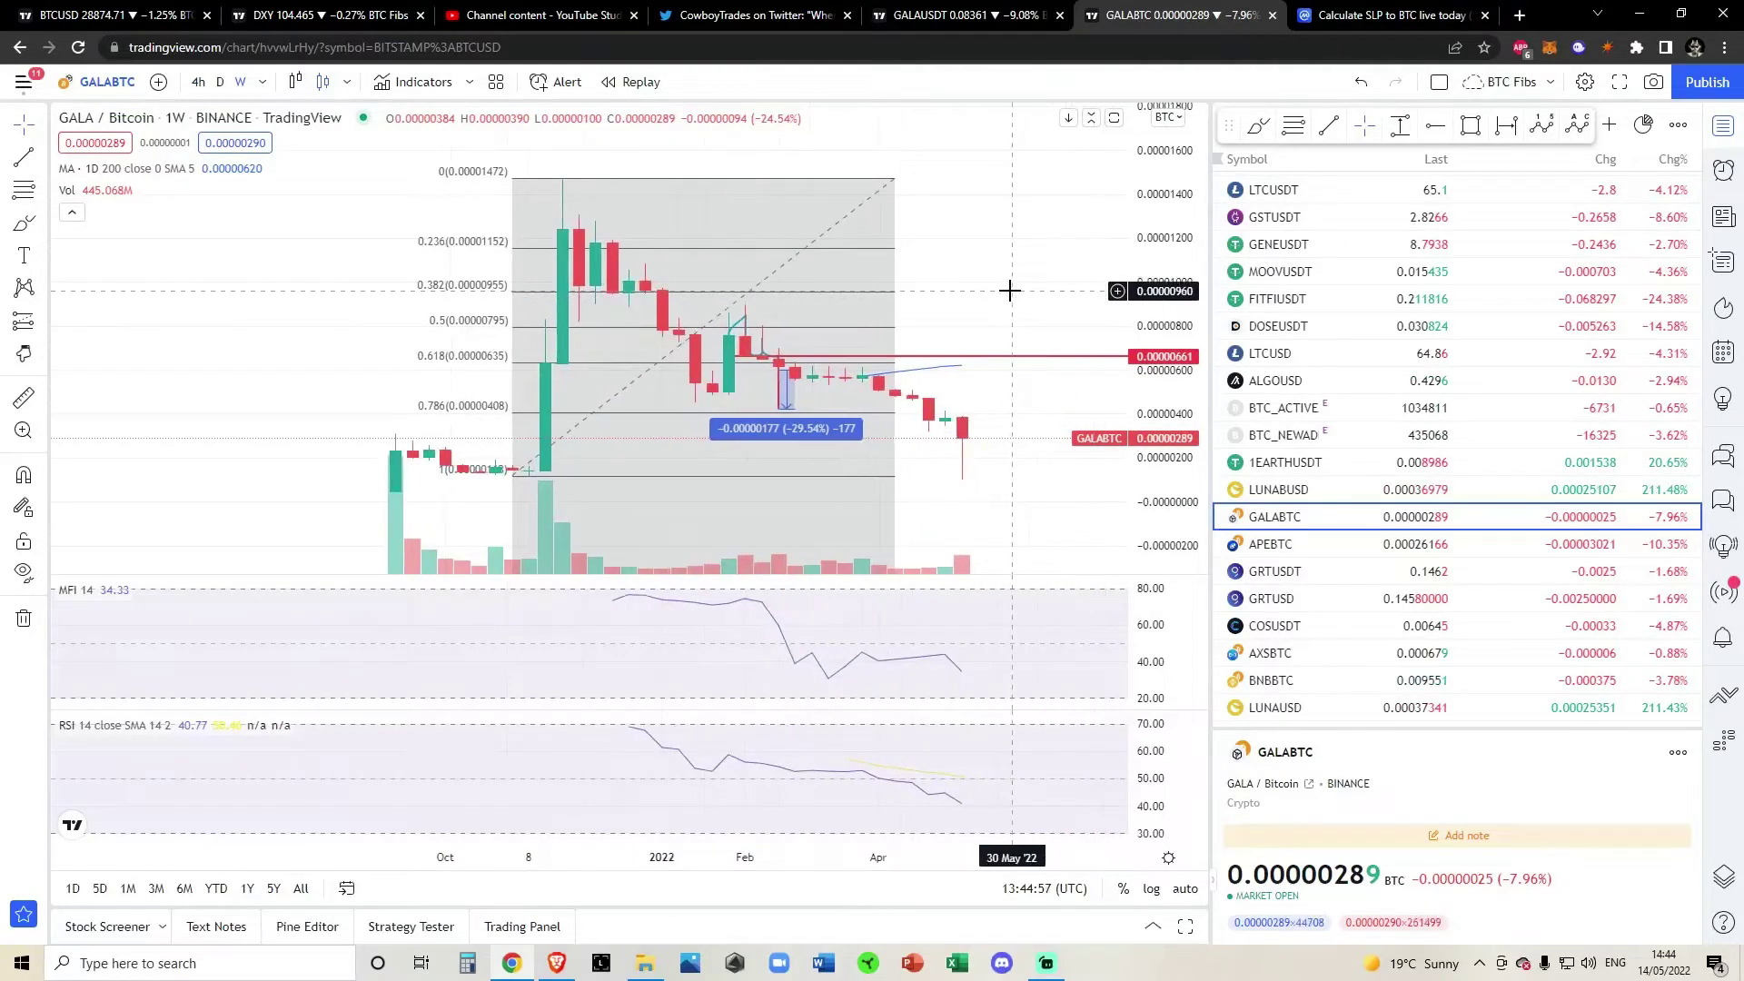
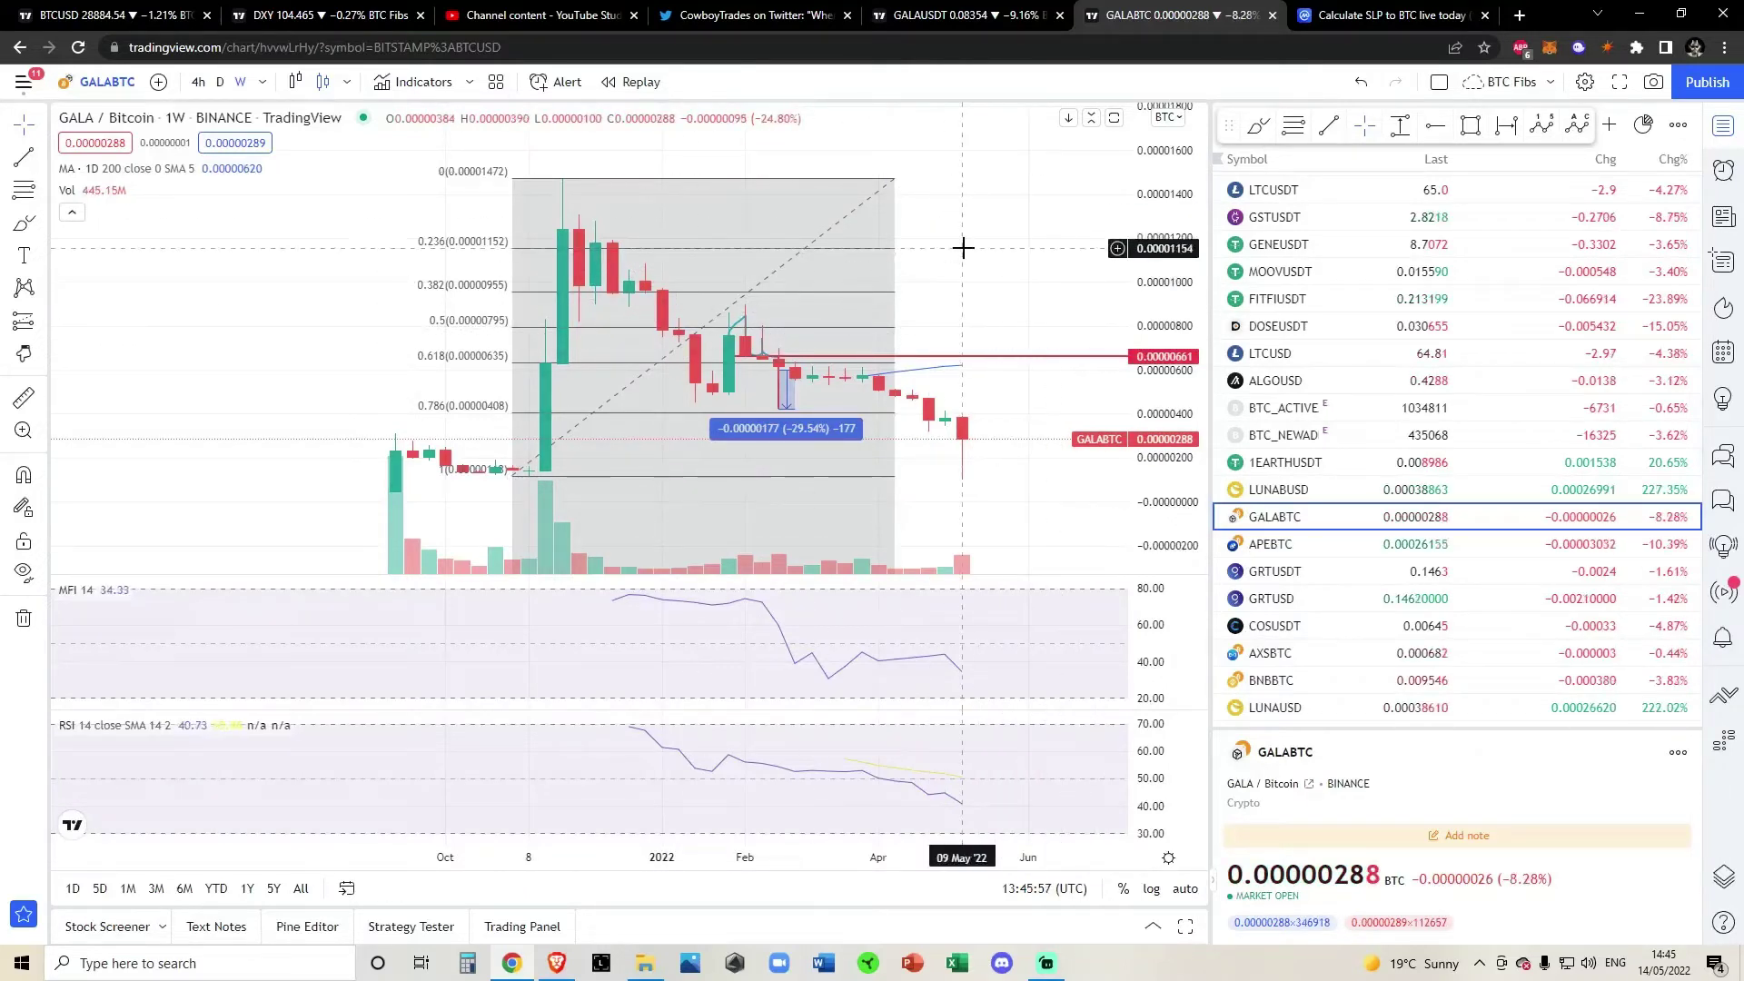
pyautogui.scroll(3, 962, 247)
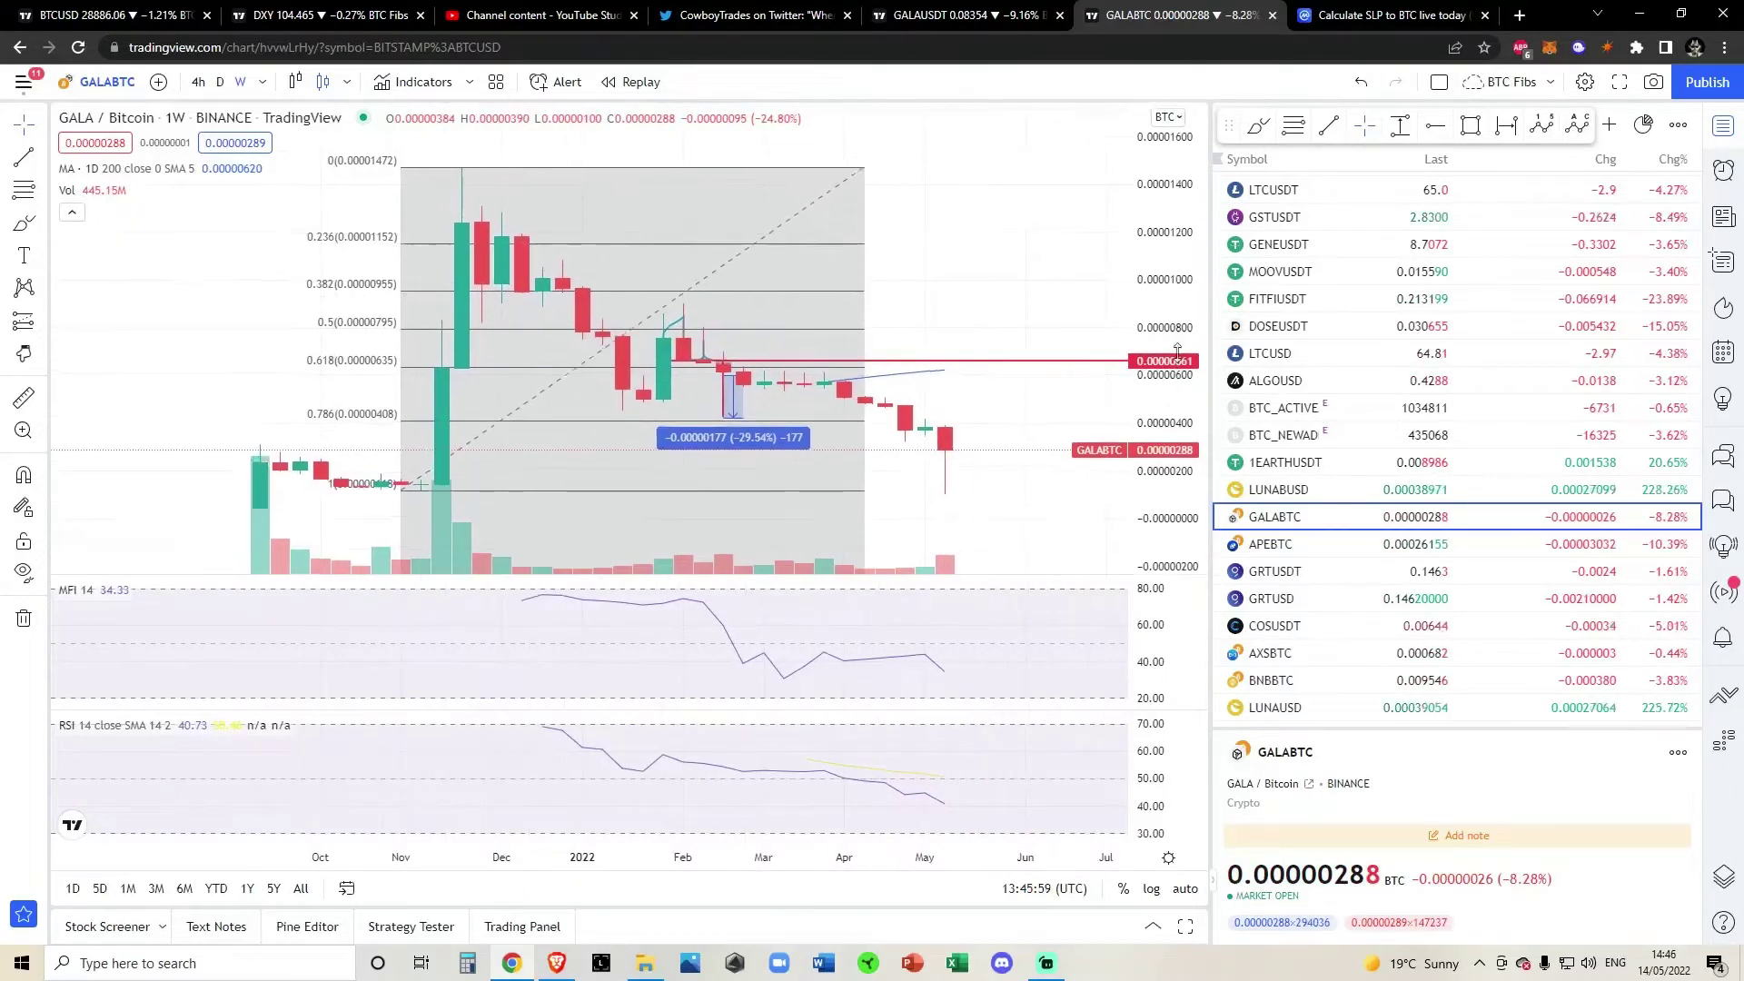
# Compare the GALAUSDT 4h chart briefly with the GALABTC weekly chart and its Fibonacci levels.
pyautogui.click(954, 10)
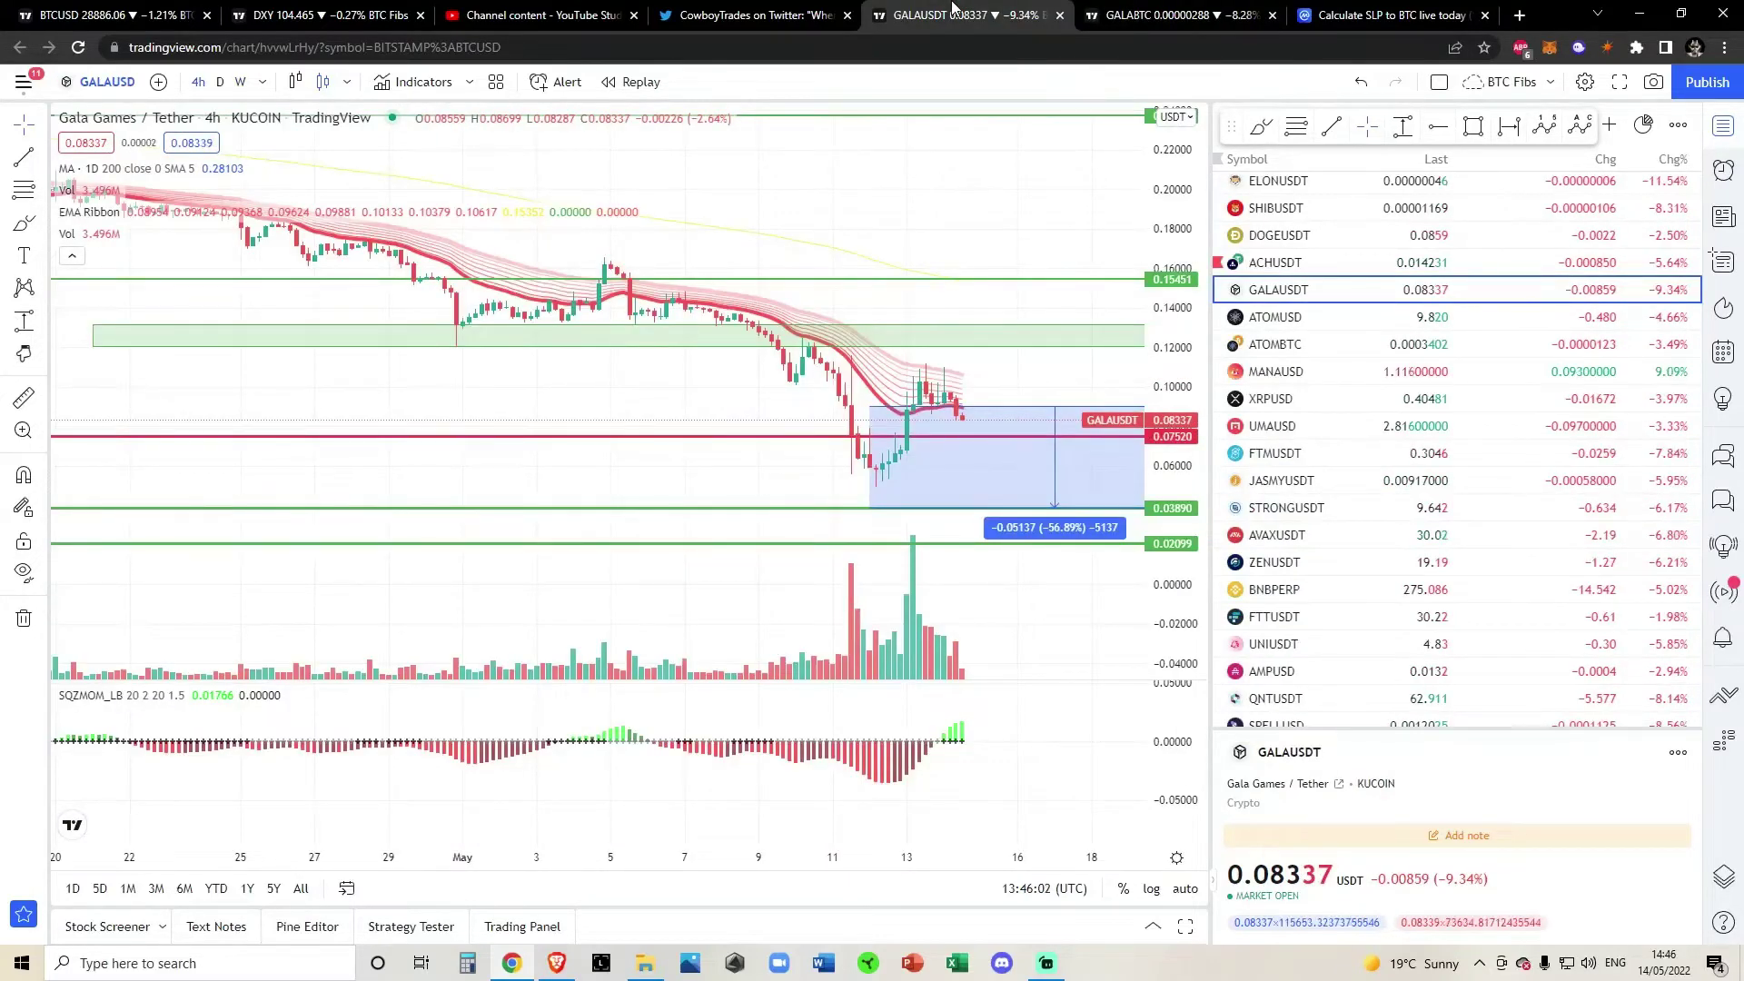
pyautogui.click(1167, 14)
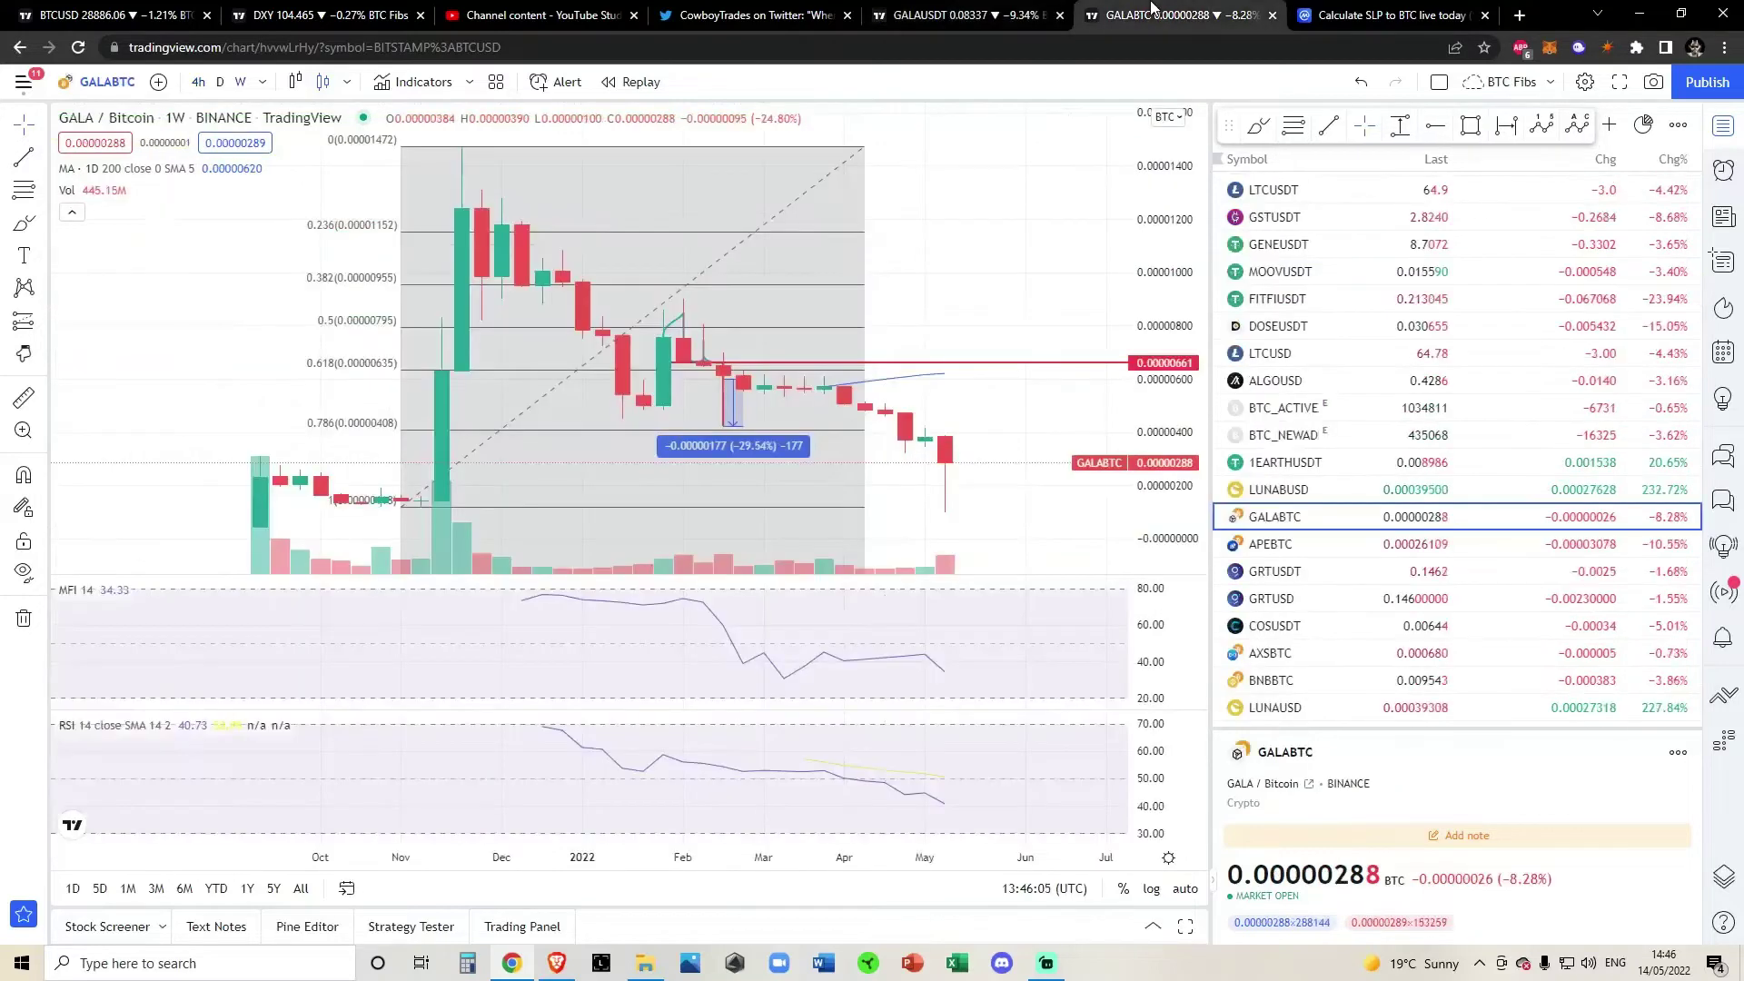
pyautogui.moveTo(998, 299); pyautogui.dragTo(1007, 300)
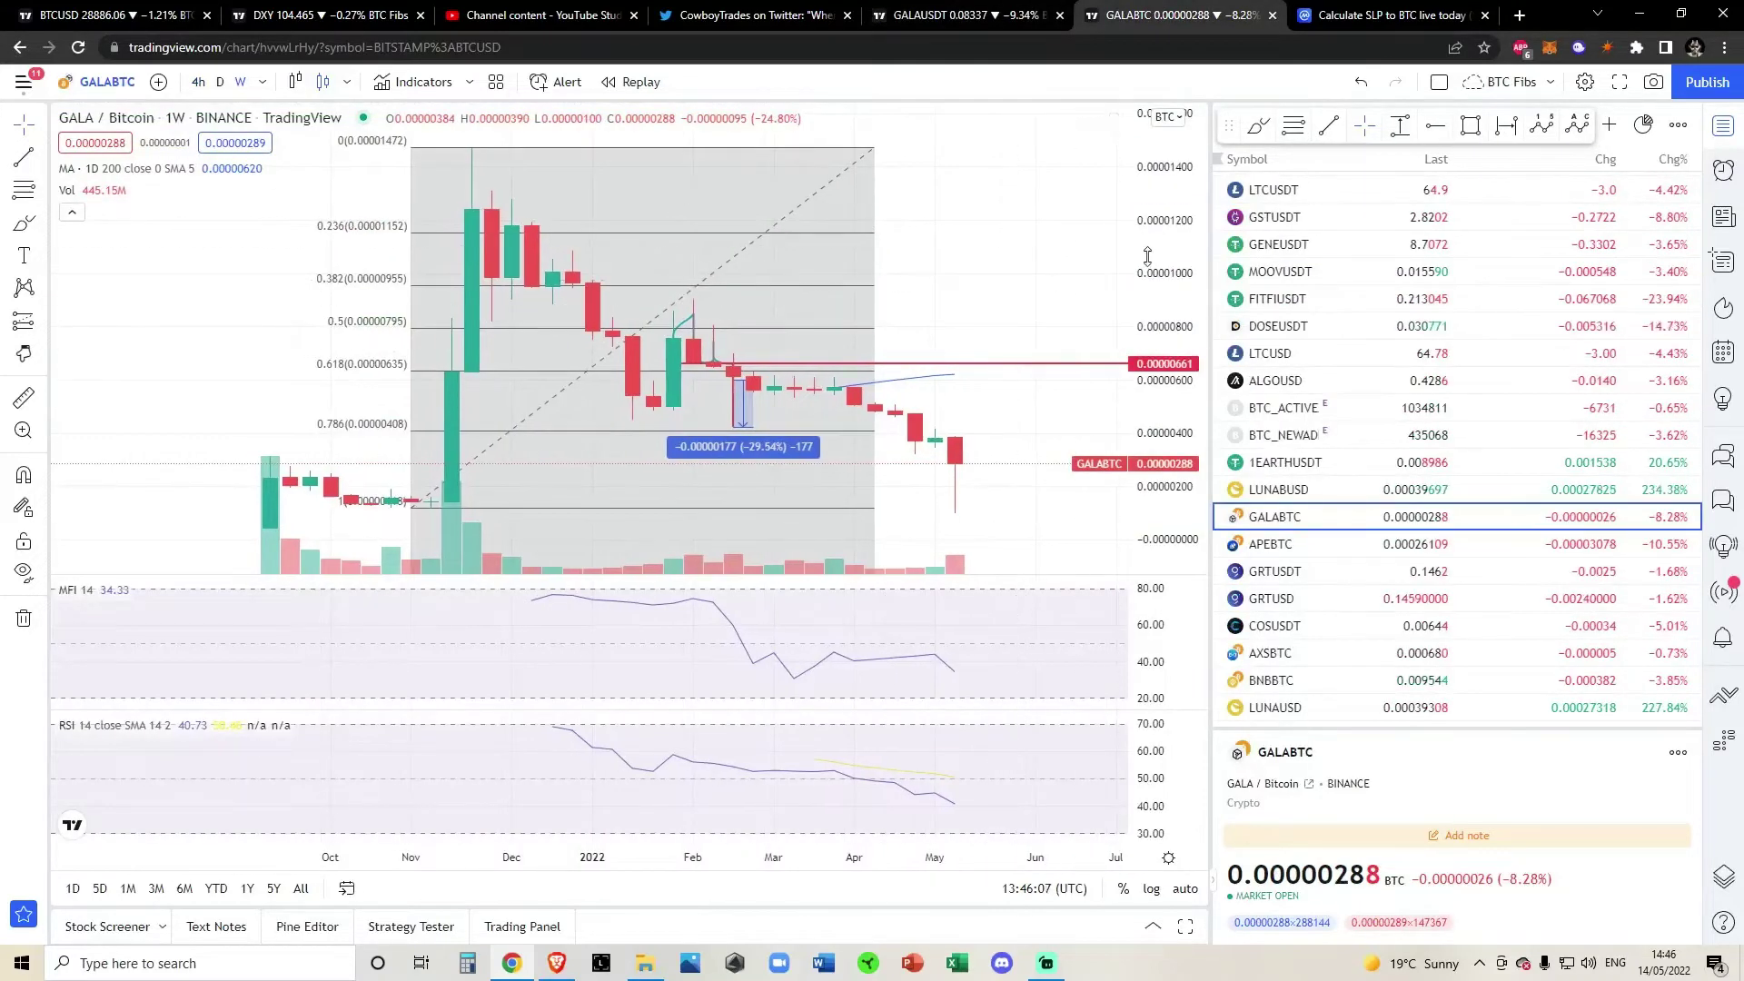
pyautogui.moveTo(1145, 257); pyautogui.dragTo(1145, 286)
# Delete the old February price range measurement and the small hand-drawn lines around it from the GALABTC weekly chart.
pyautogui.moveTo(690, 333); pyautogui.dragTo(951, 316)
pyautogui.press('Delete')
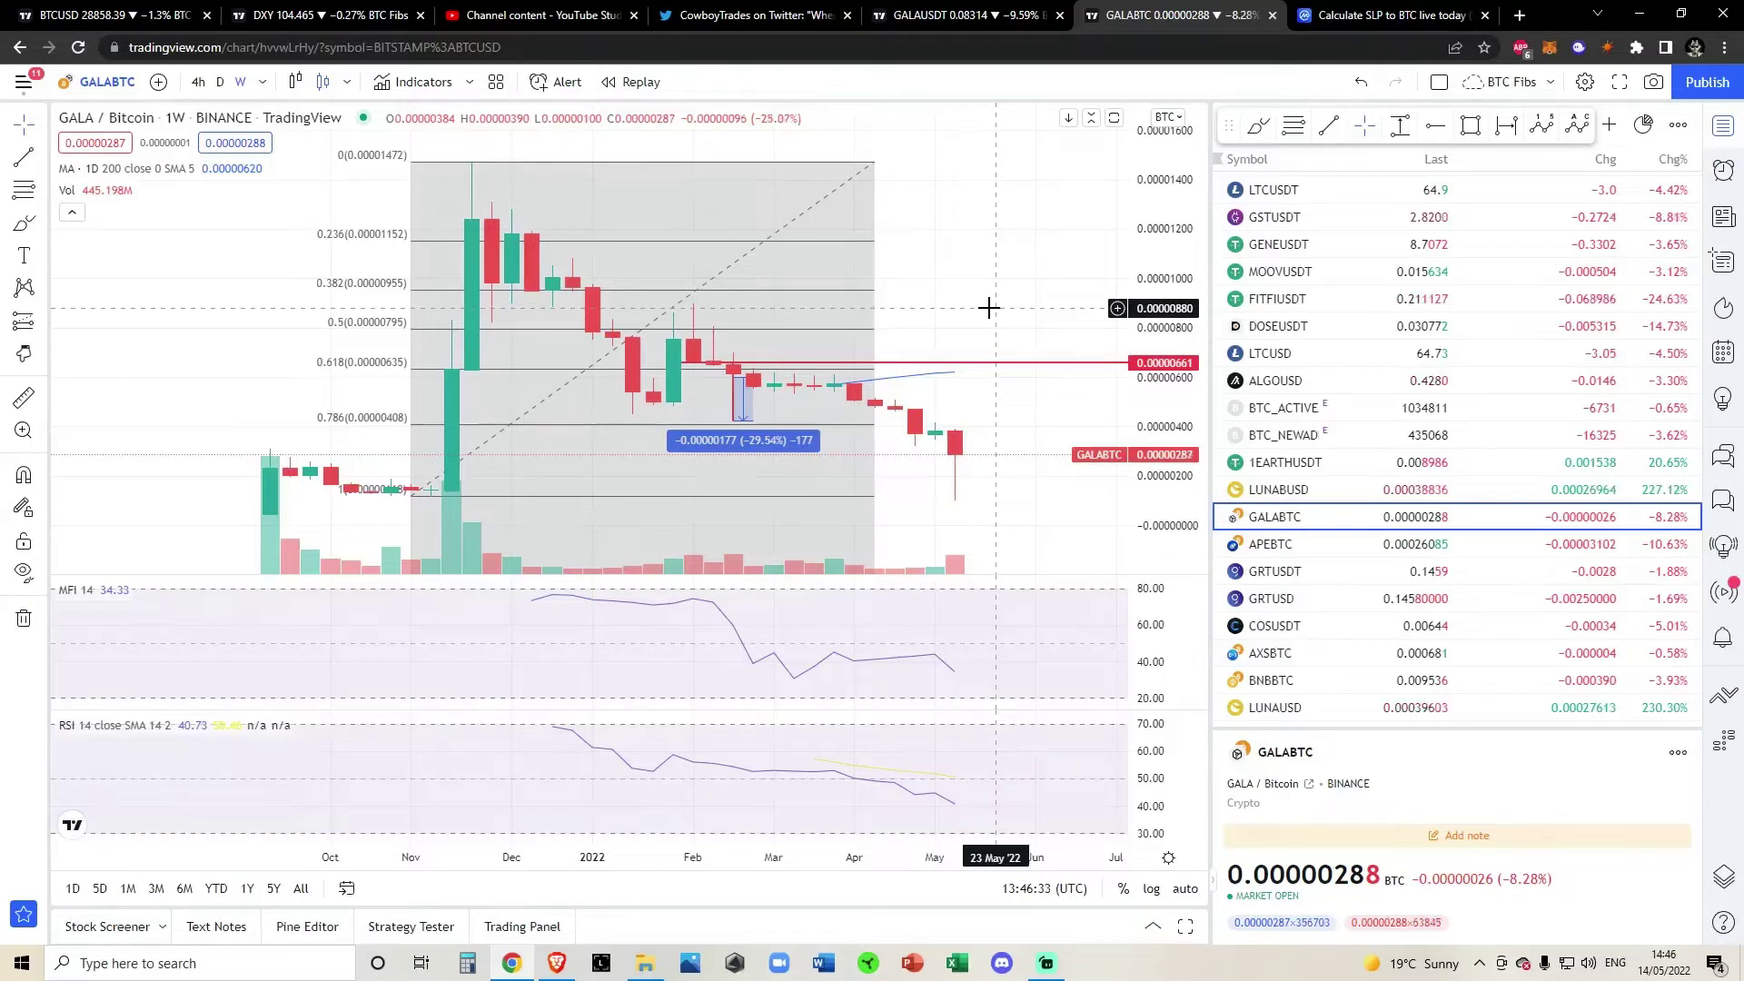
pyautogui.click(742, 408)
pyautogui.press('Delete')
pyautogui.click(735, 408)
pyautogui.press('Delete')
# Extend the Fibonacci retracement's upper anchor horizontally at the 0.00001468 high to 6 June 2022, beyond the latest candle.
pyautogui.moveTo(951, 308); pyautogui.dragTo(1000, 303)
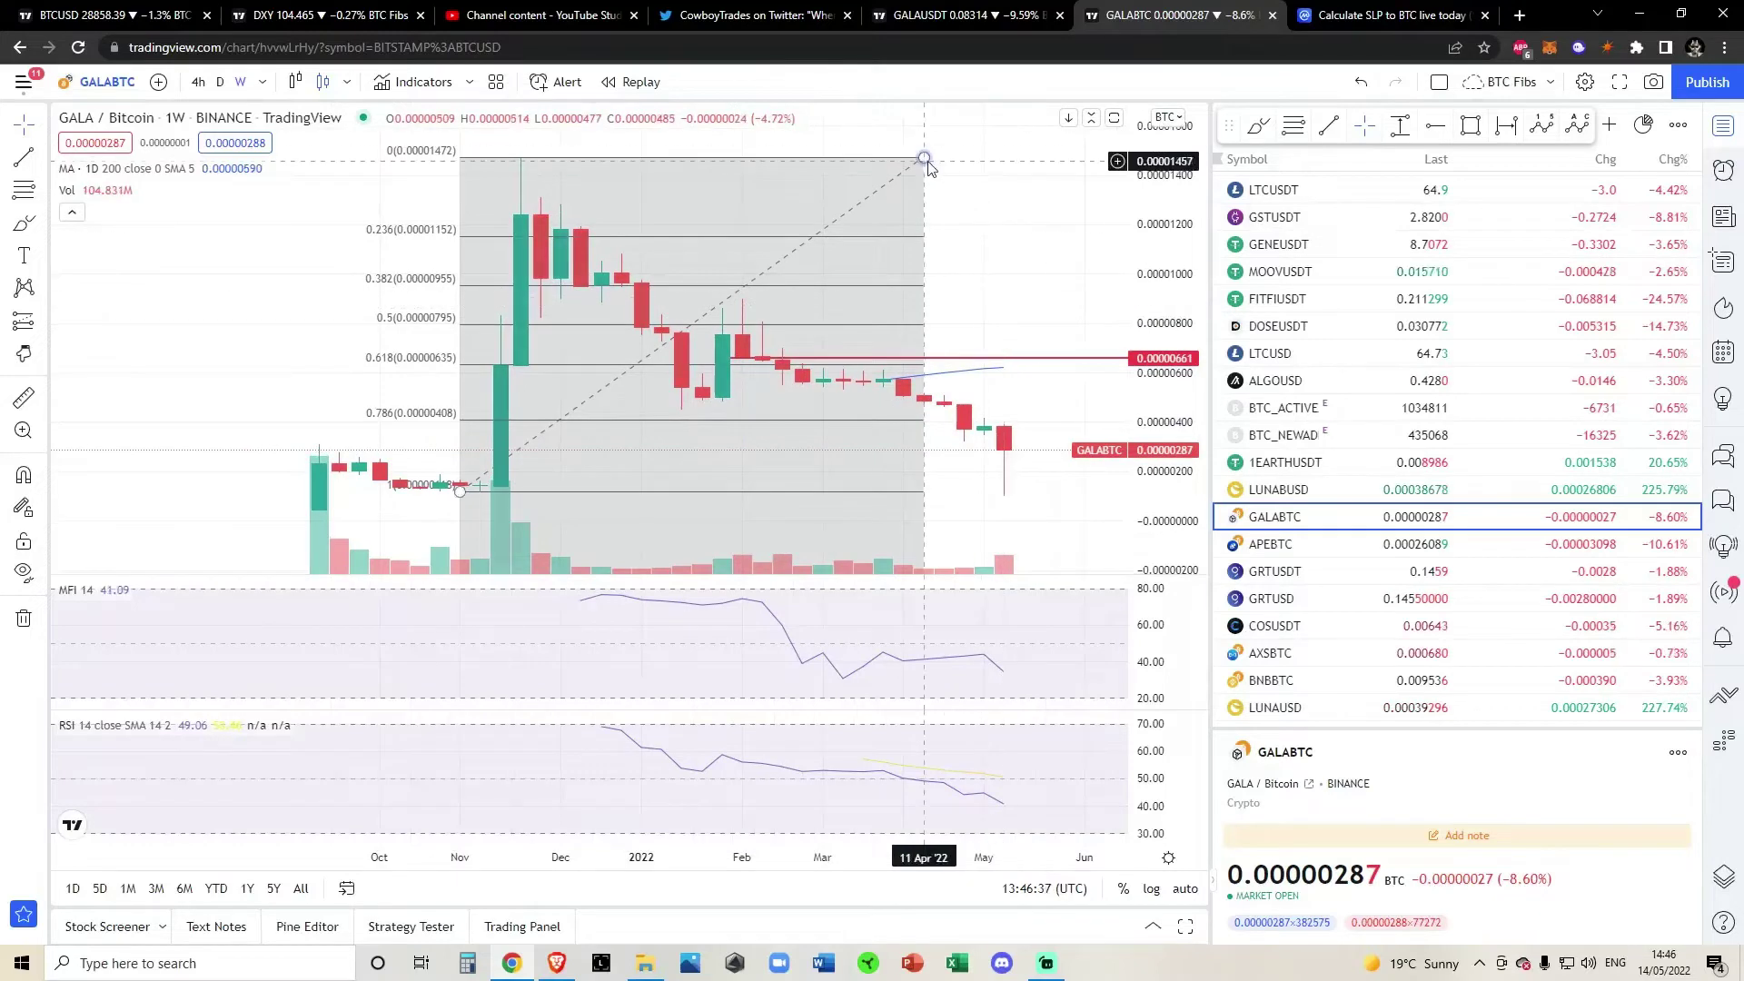
pyautogui.moveTo(923, 159); pyautogui.dragTo(1083, 158)
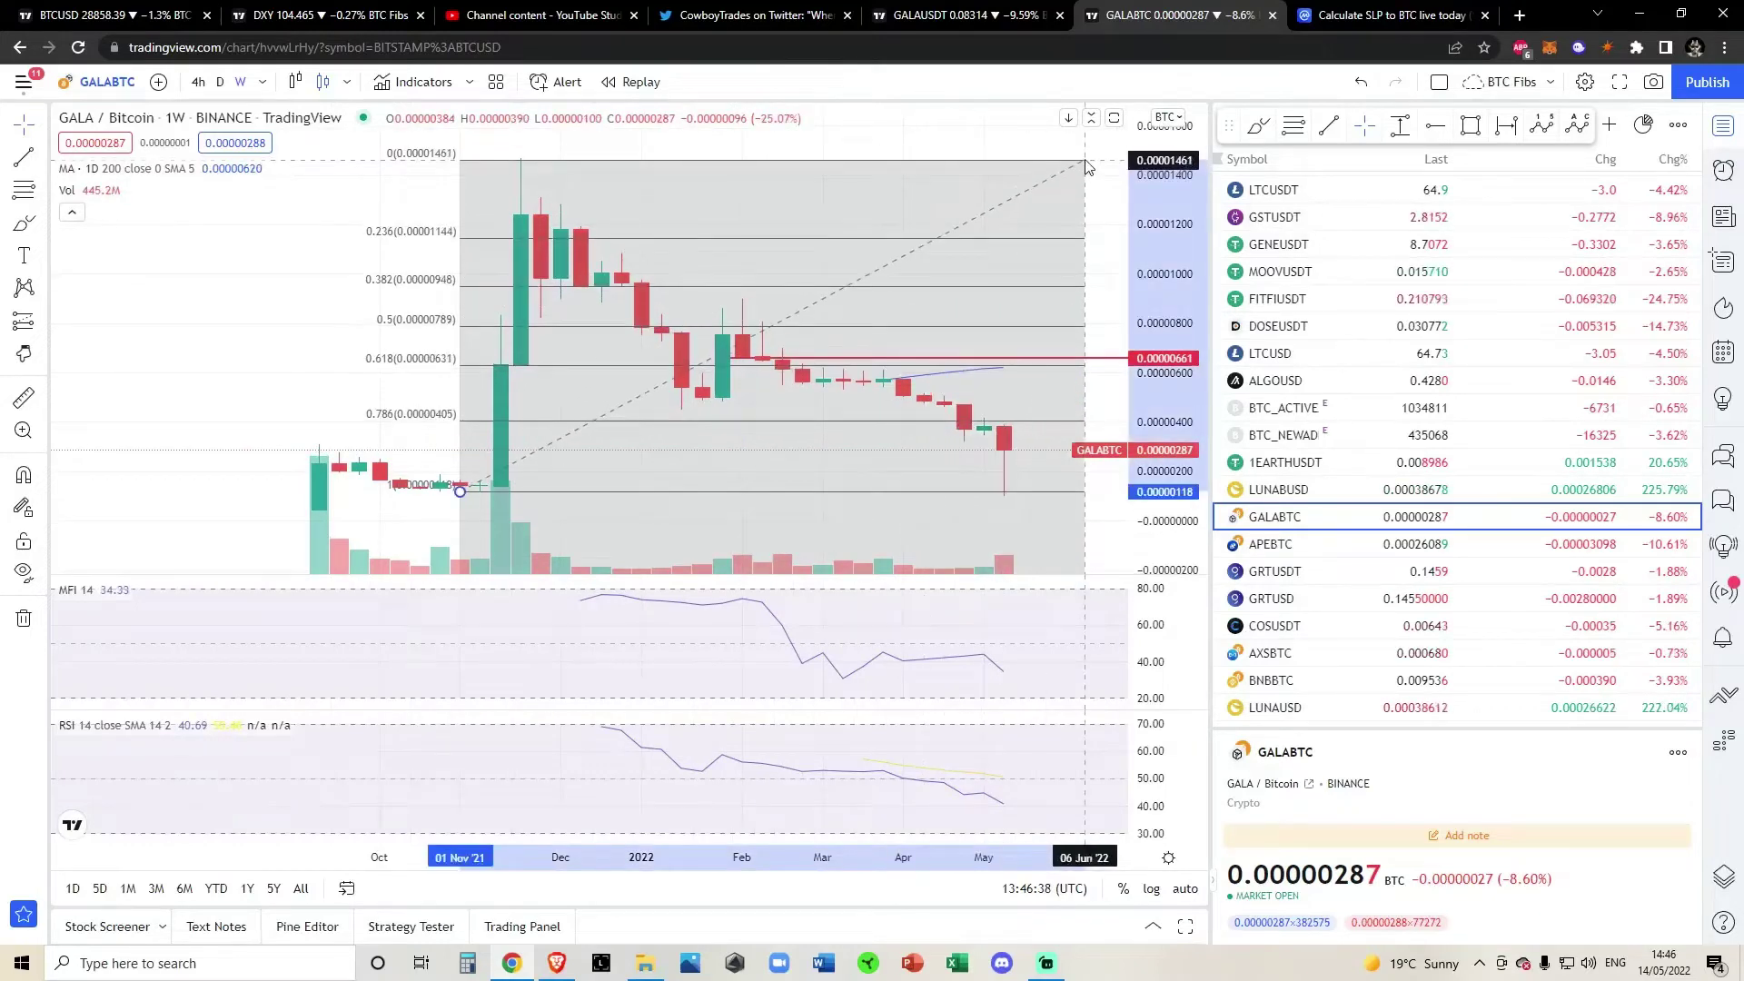
pyautogui.click(958, 126)
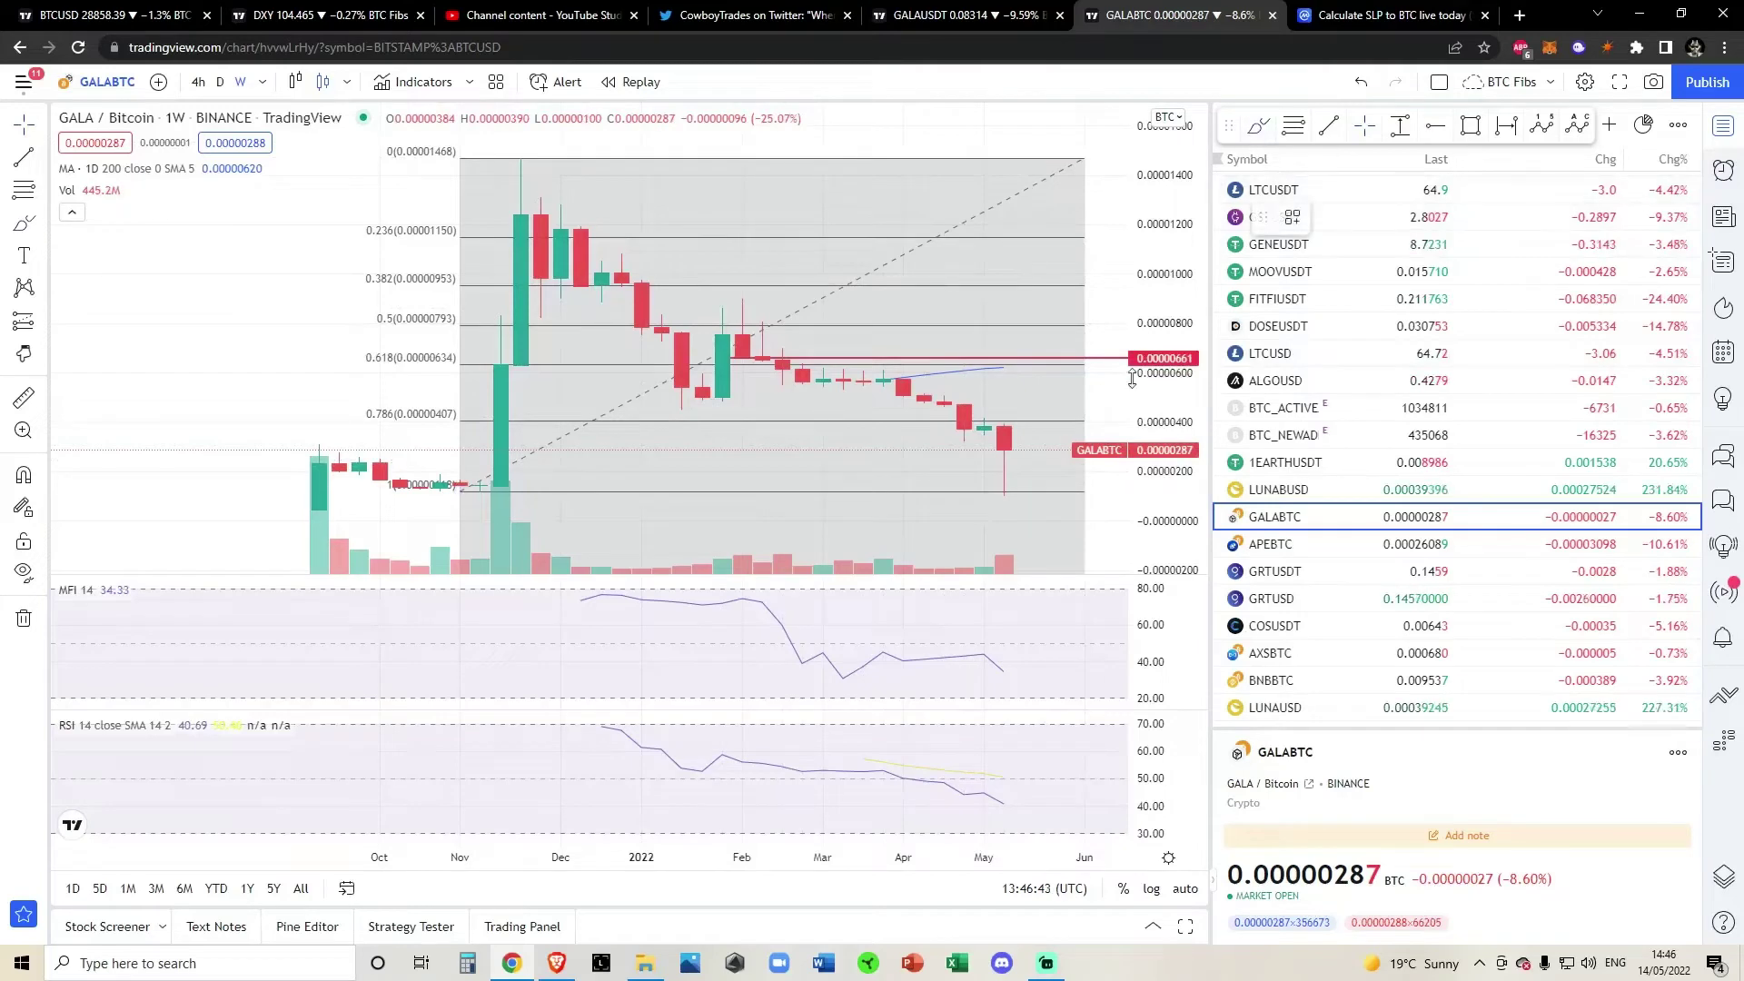
# Sketch brush strokes over the latest weekly candles just below the 0.786 Fibonacci level and undo them.
pyautogui.moveTo(971, 424)
pyautogui.mouseDown()
pyautogui.moveTo(1045, 473)
pyautogui.moveTo(843, 462)
pyautogui.mouseUp()
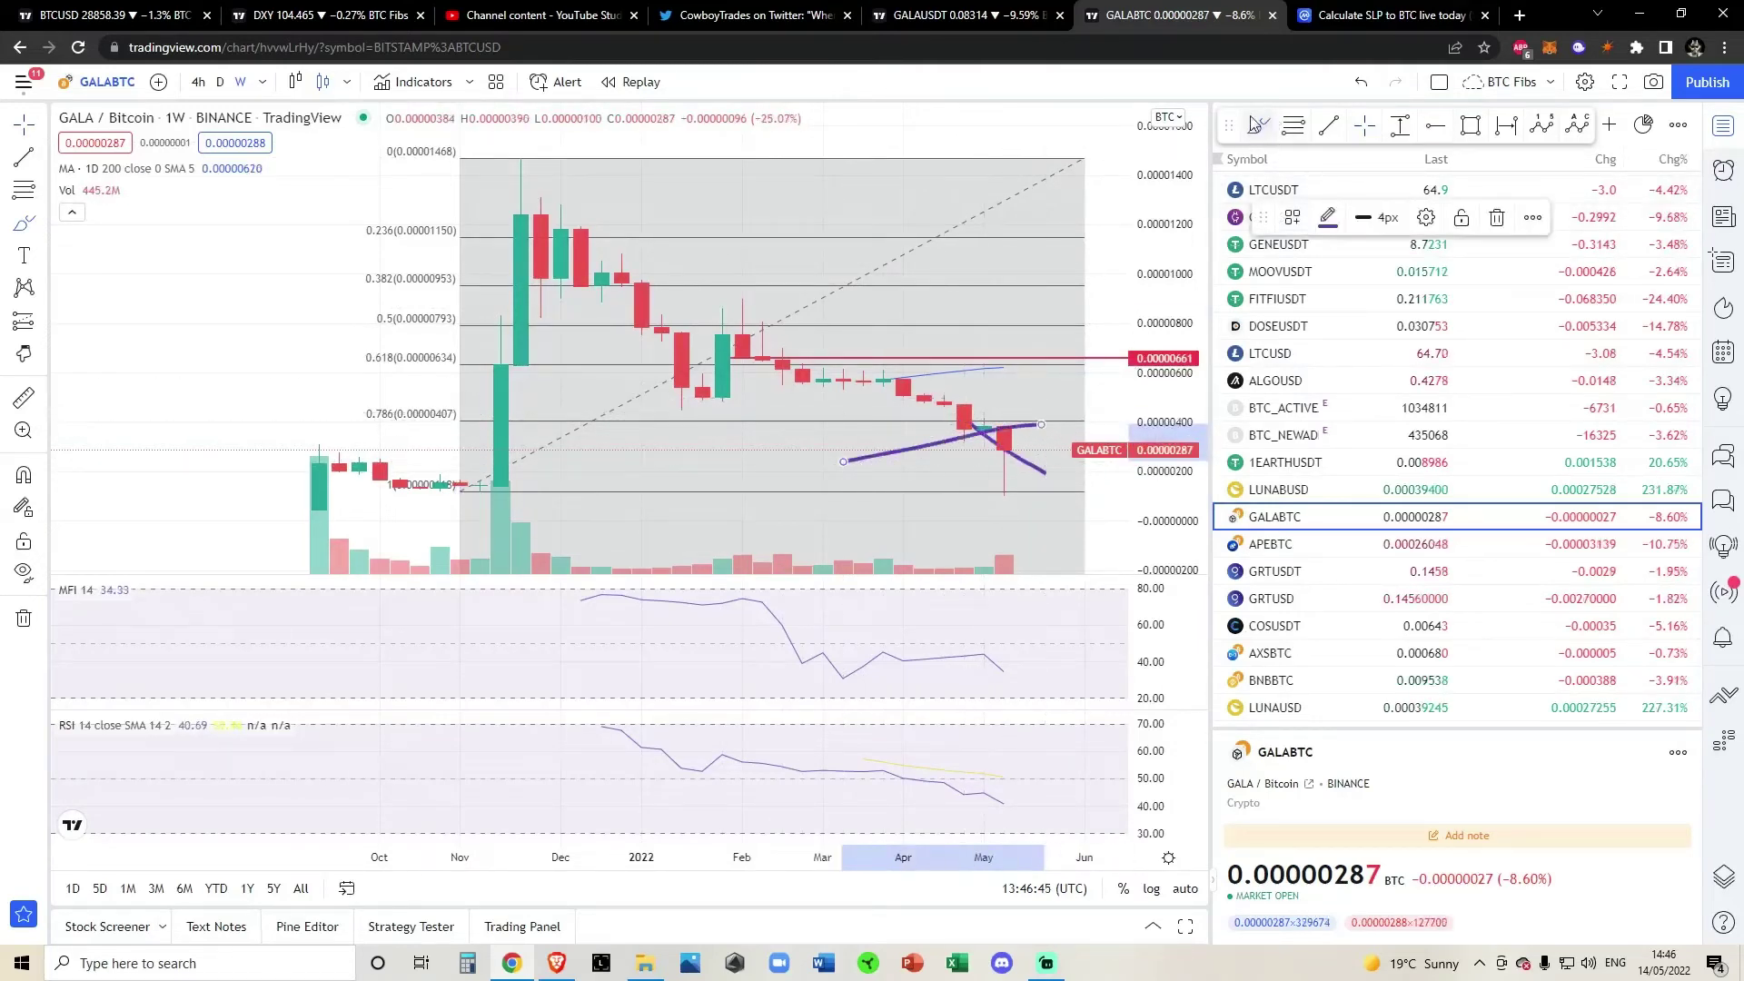
pyautogui.click(1360, 82)
pyautogui.click(1360, 82)
pyautogui.moveTo(964, 404)
pyautogui.mouseDown()
pyautogui.moveTo(961, 428)
pyautogui.moveTo(995, 424)
pyautogui.mouseUp()
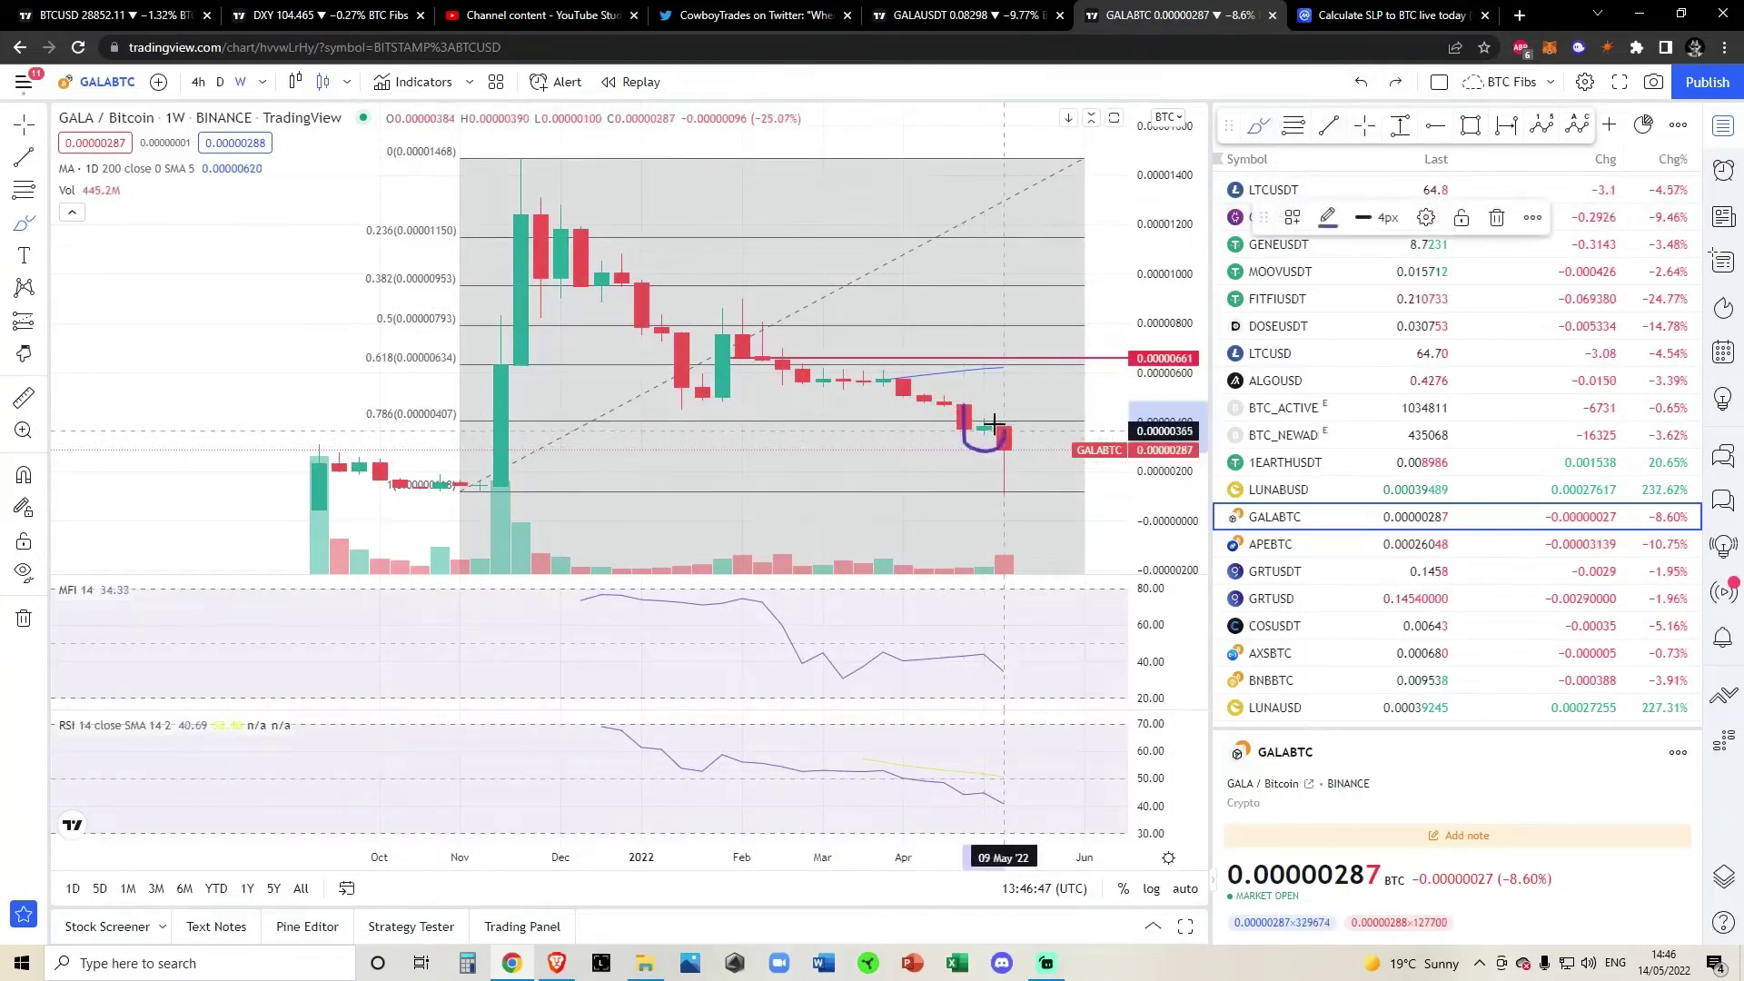
pyautogui.click(1361, 83)
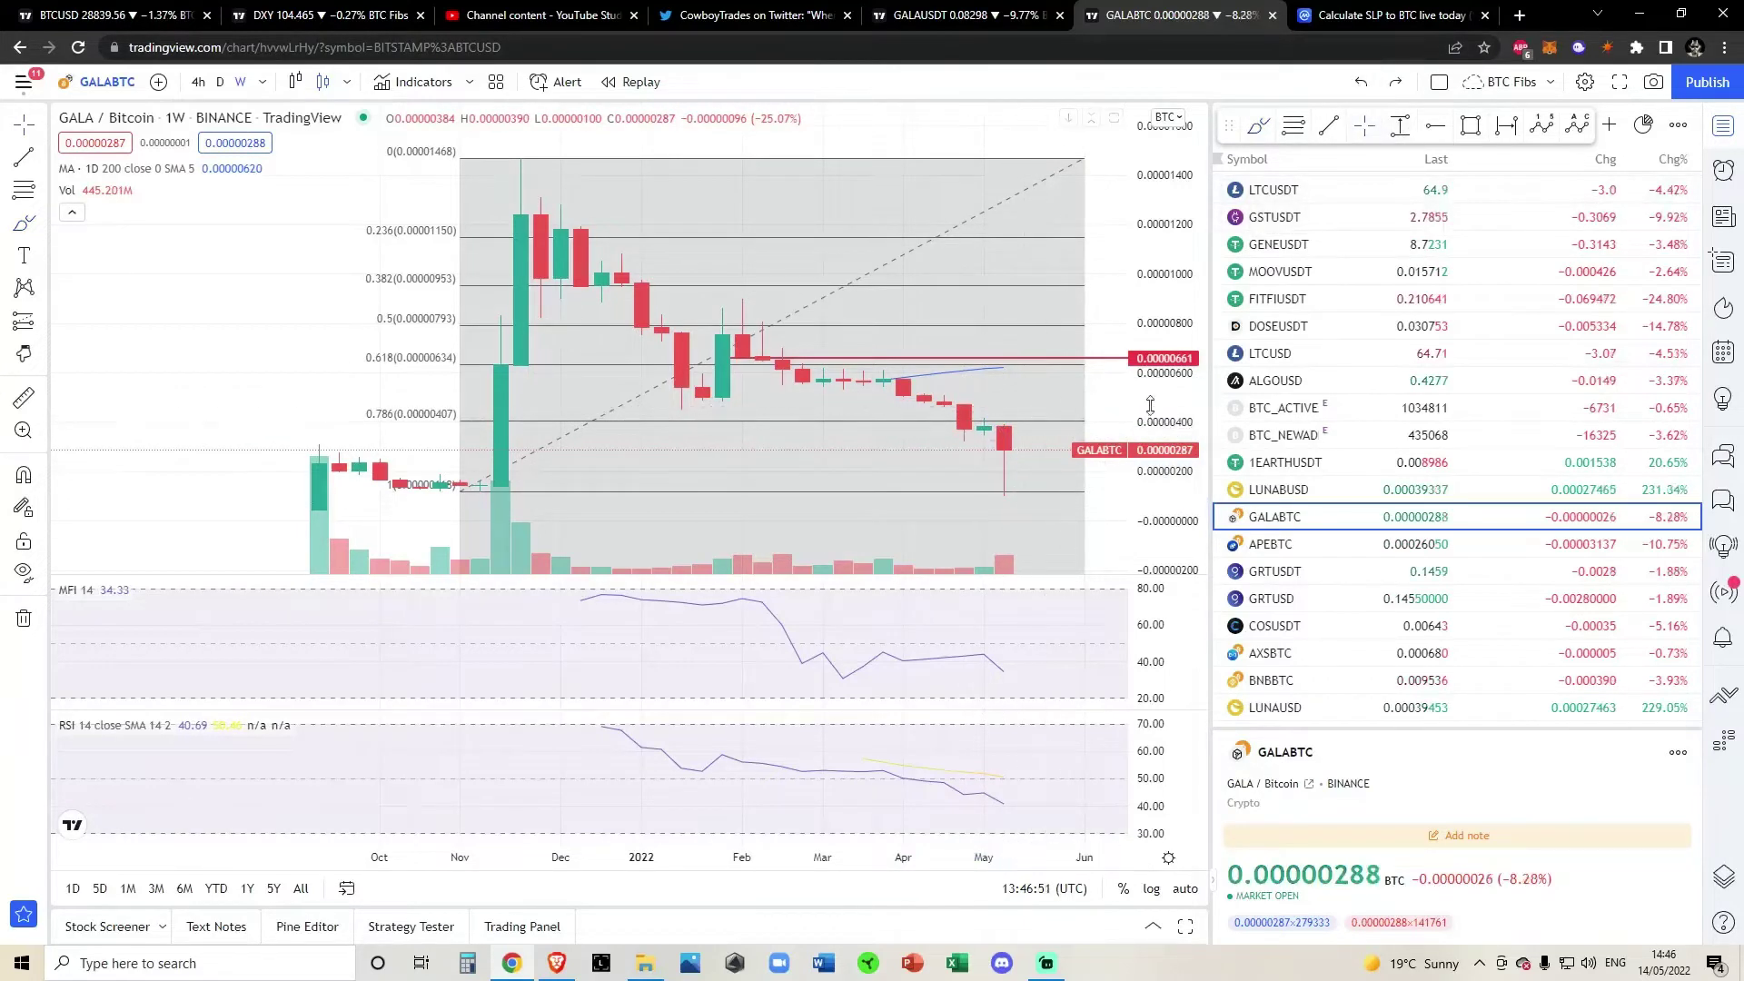
# Switch the GALABTC chart to the daily timeframe.
pyautogui.moveTo(1153, 435); pyautogui.dragTo(1154, 456)
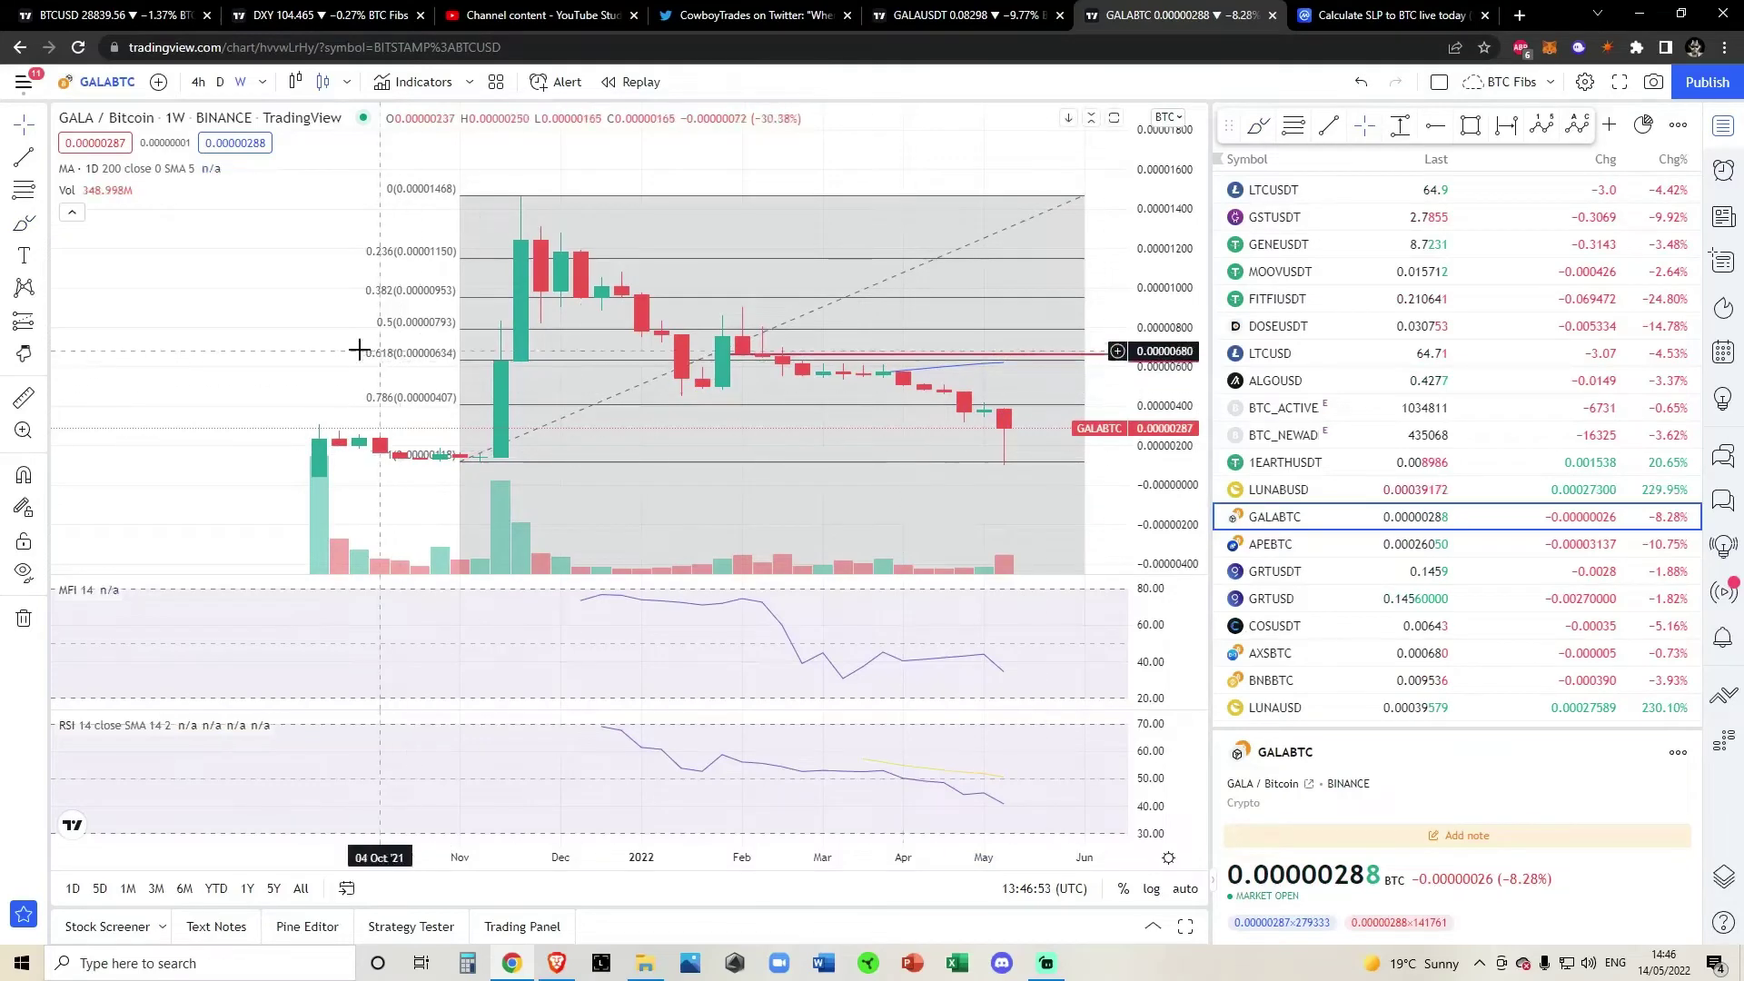
pyautogui.moveTo(330, 342); pyautogui.dragTo(314, 283)
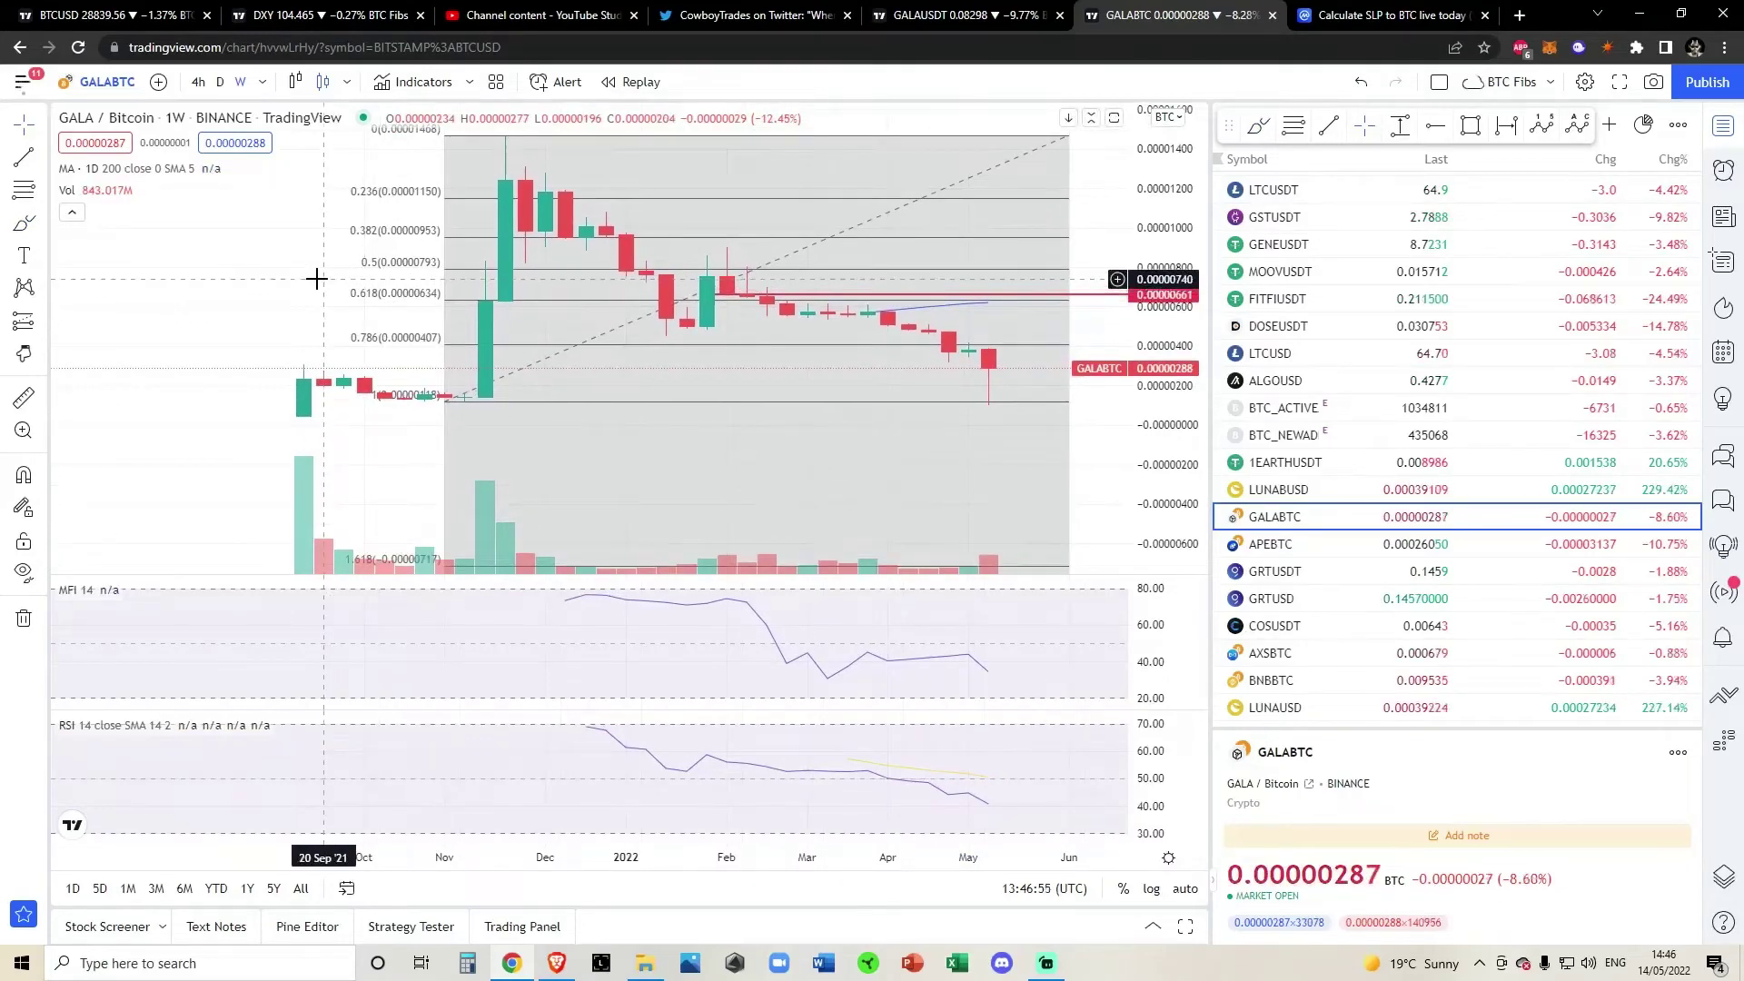
pyautogui.click(219, 81)
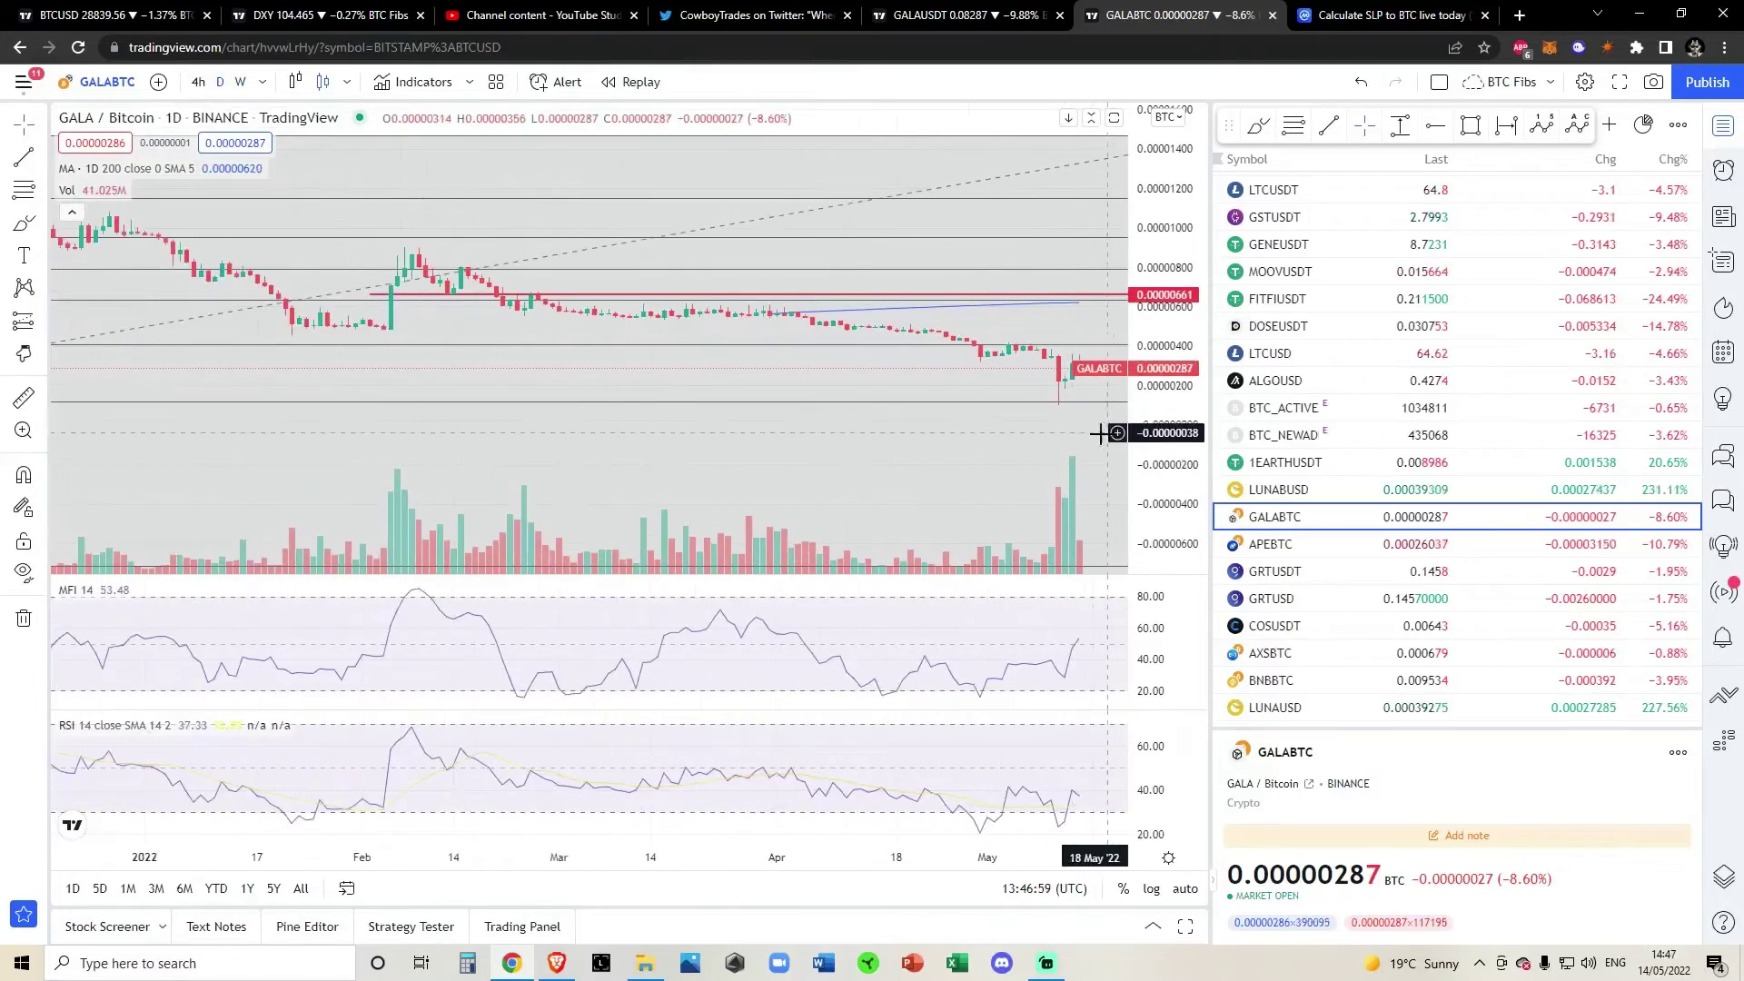
# Draw a price range beside the last daily candle from about 0.00000294 down to the Fibonacci 1 level at about 0.00000119.
pyautogui.moveTo(1090, 432); pyautogui.dragTo(881, 430)
pyautogui.scroll(2, 876, 431)
pyautogui.click(1396, 129)
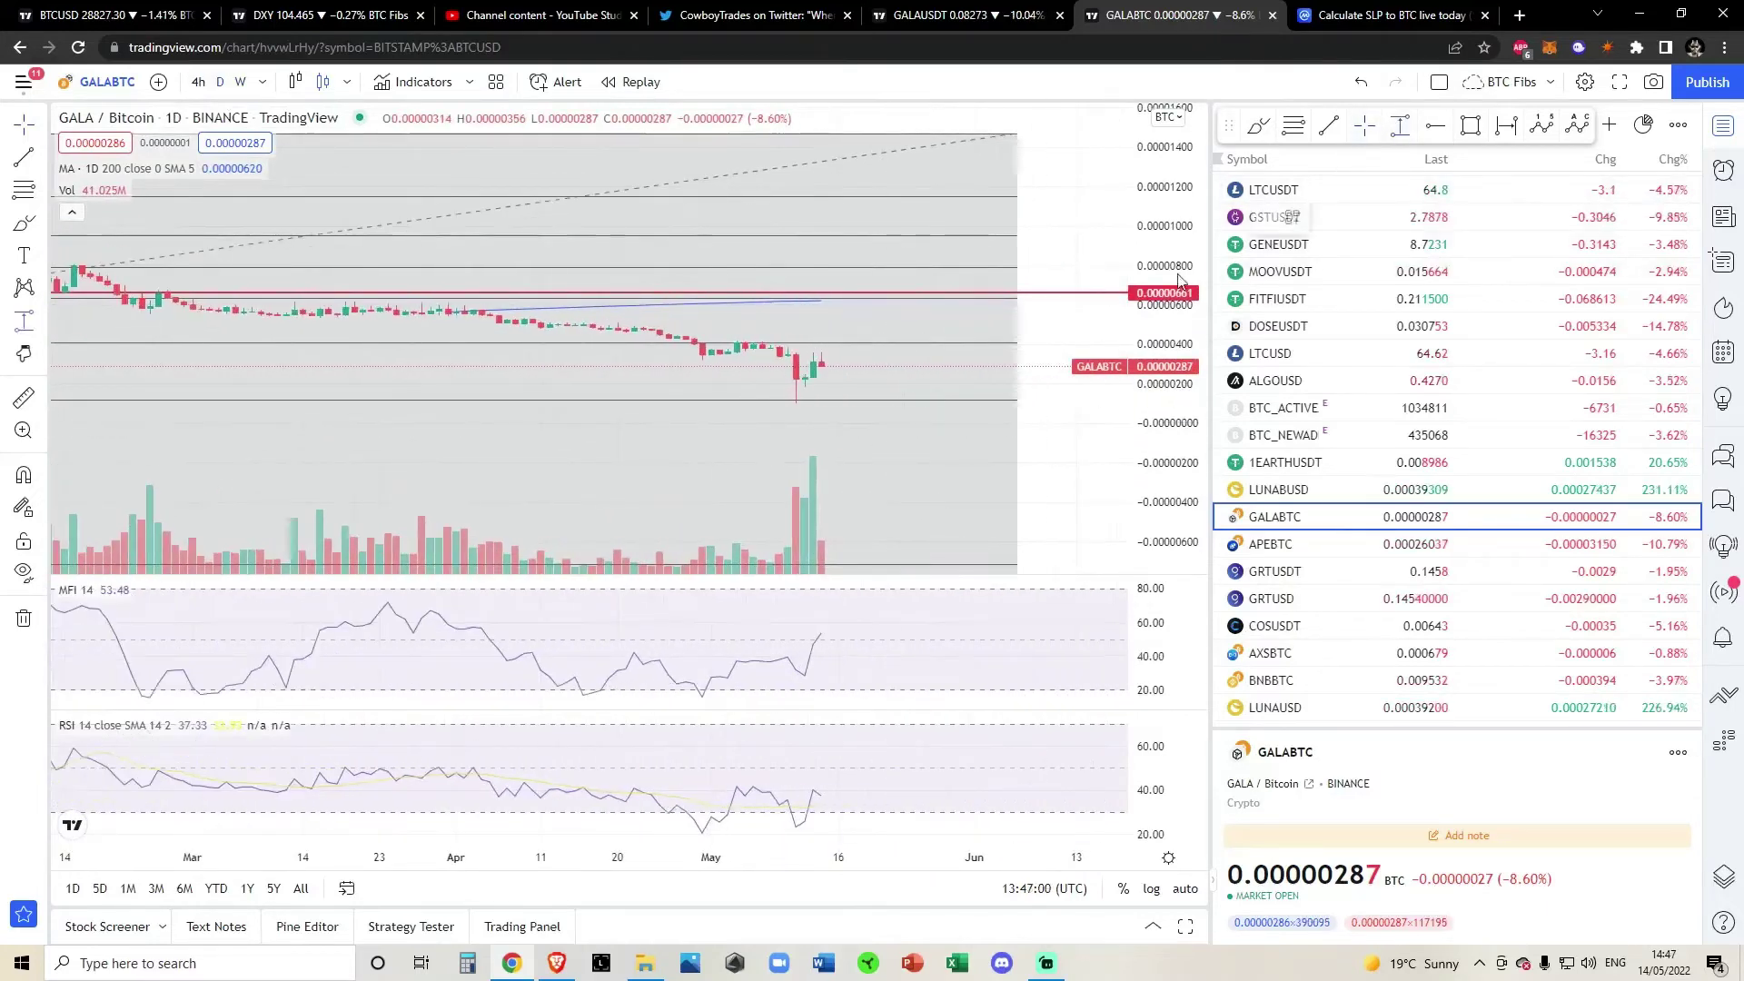
pyautogui.click(838, 365)
pyautogui.click(864, 400)
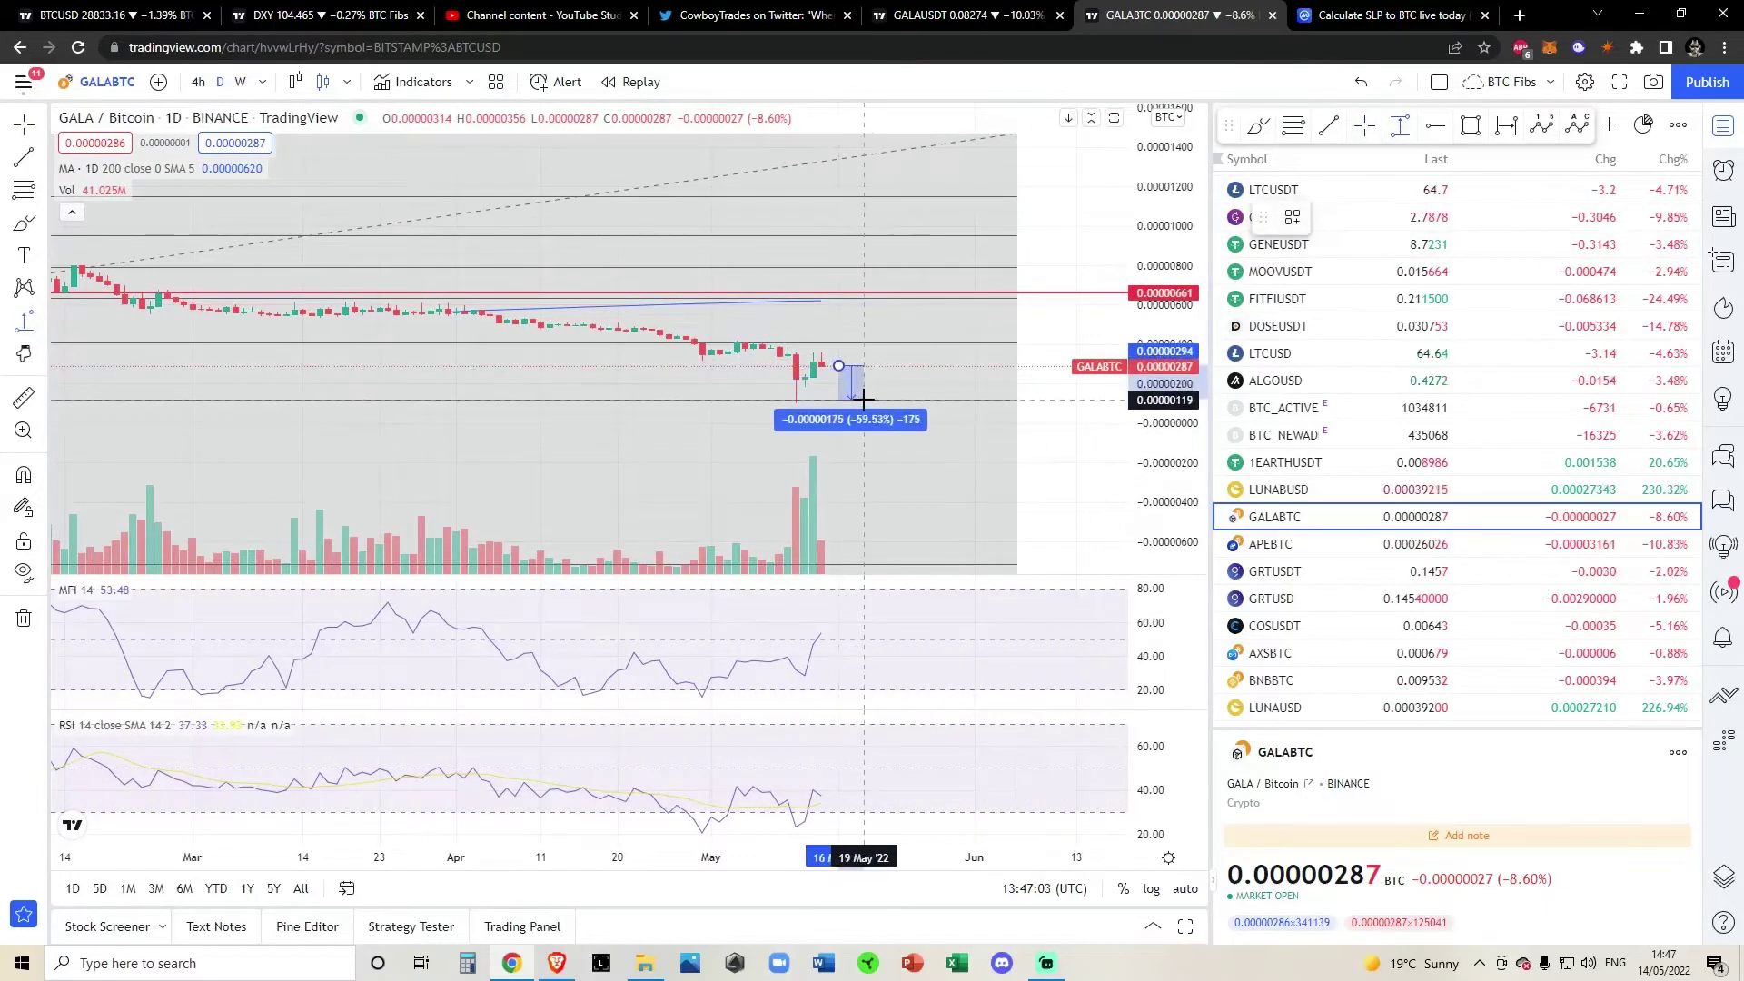
pyautogui.scroll(-5, 999, 477)
pyautogui.moveTo(974, 461); pyautogui.dragTo(963, 474)
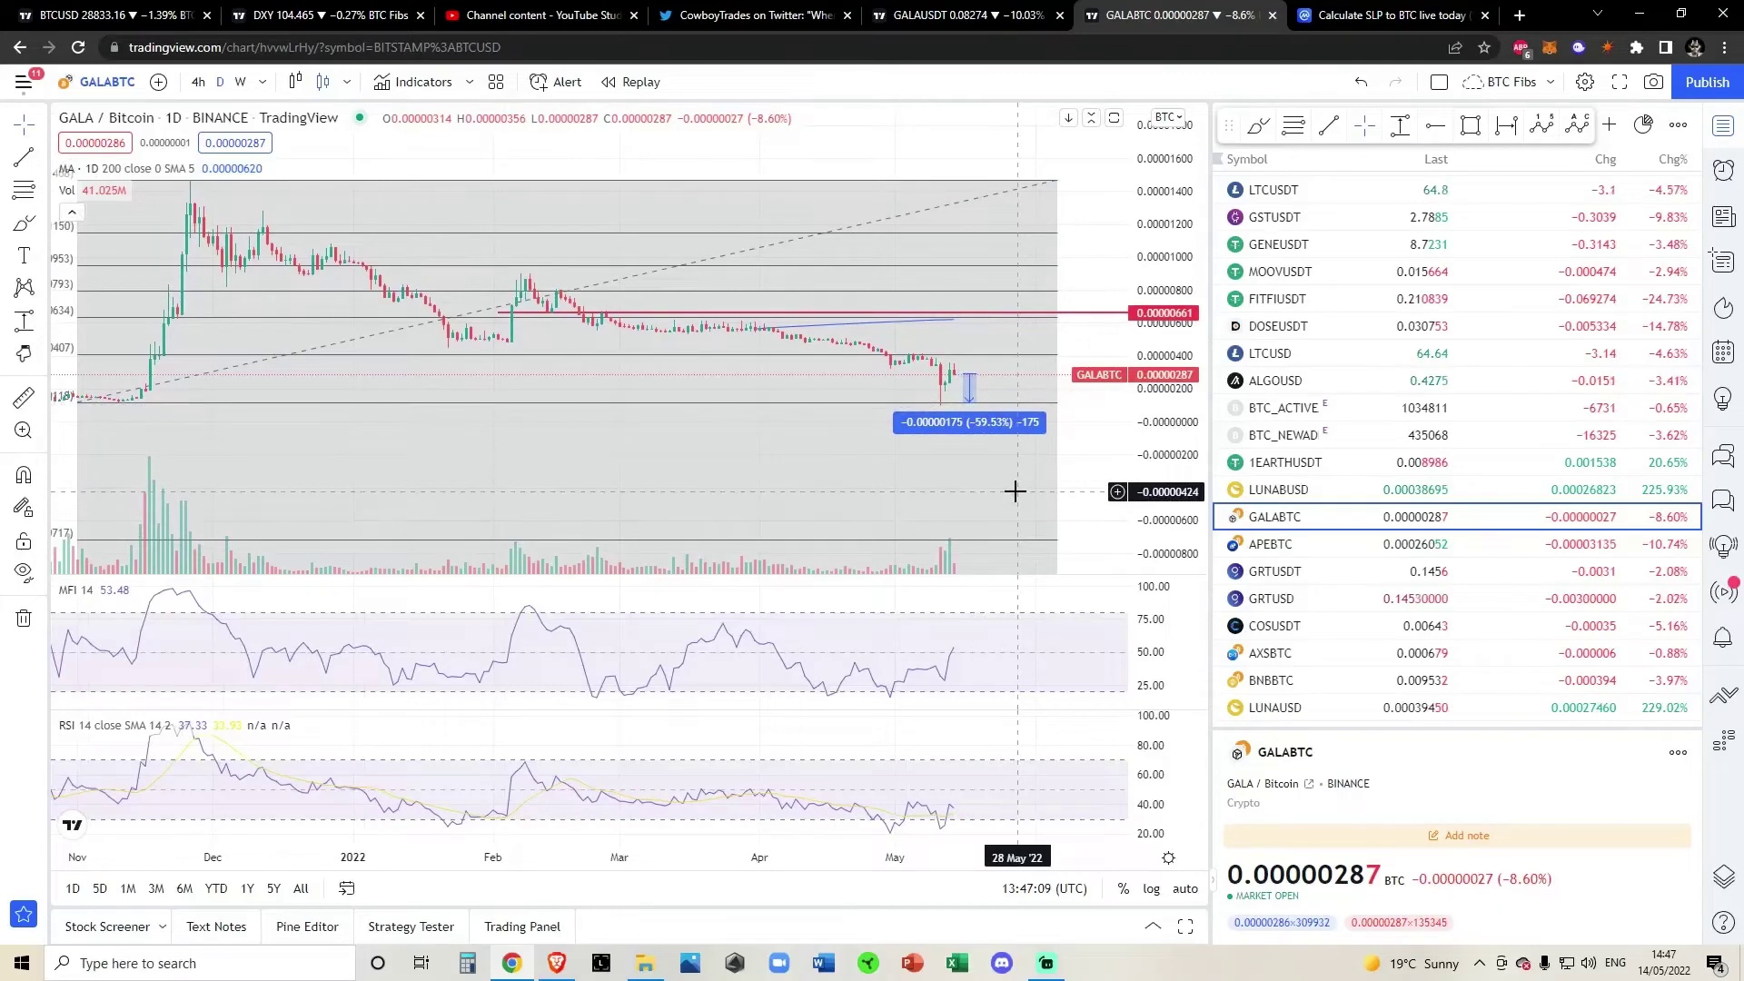
# Circle the successive lower highs from early April to mid-May with the brush and undo all the circles.
pyautogui.scroll(5, 1014, 491)
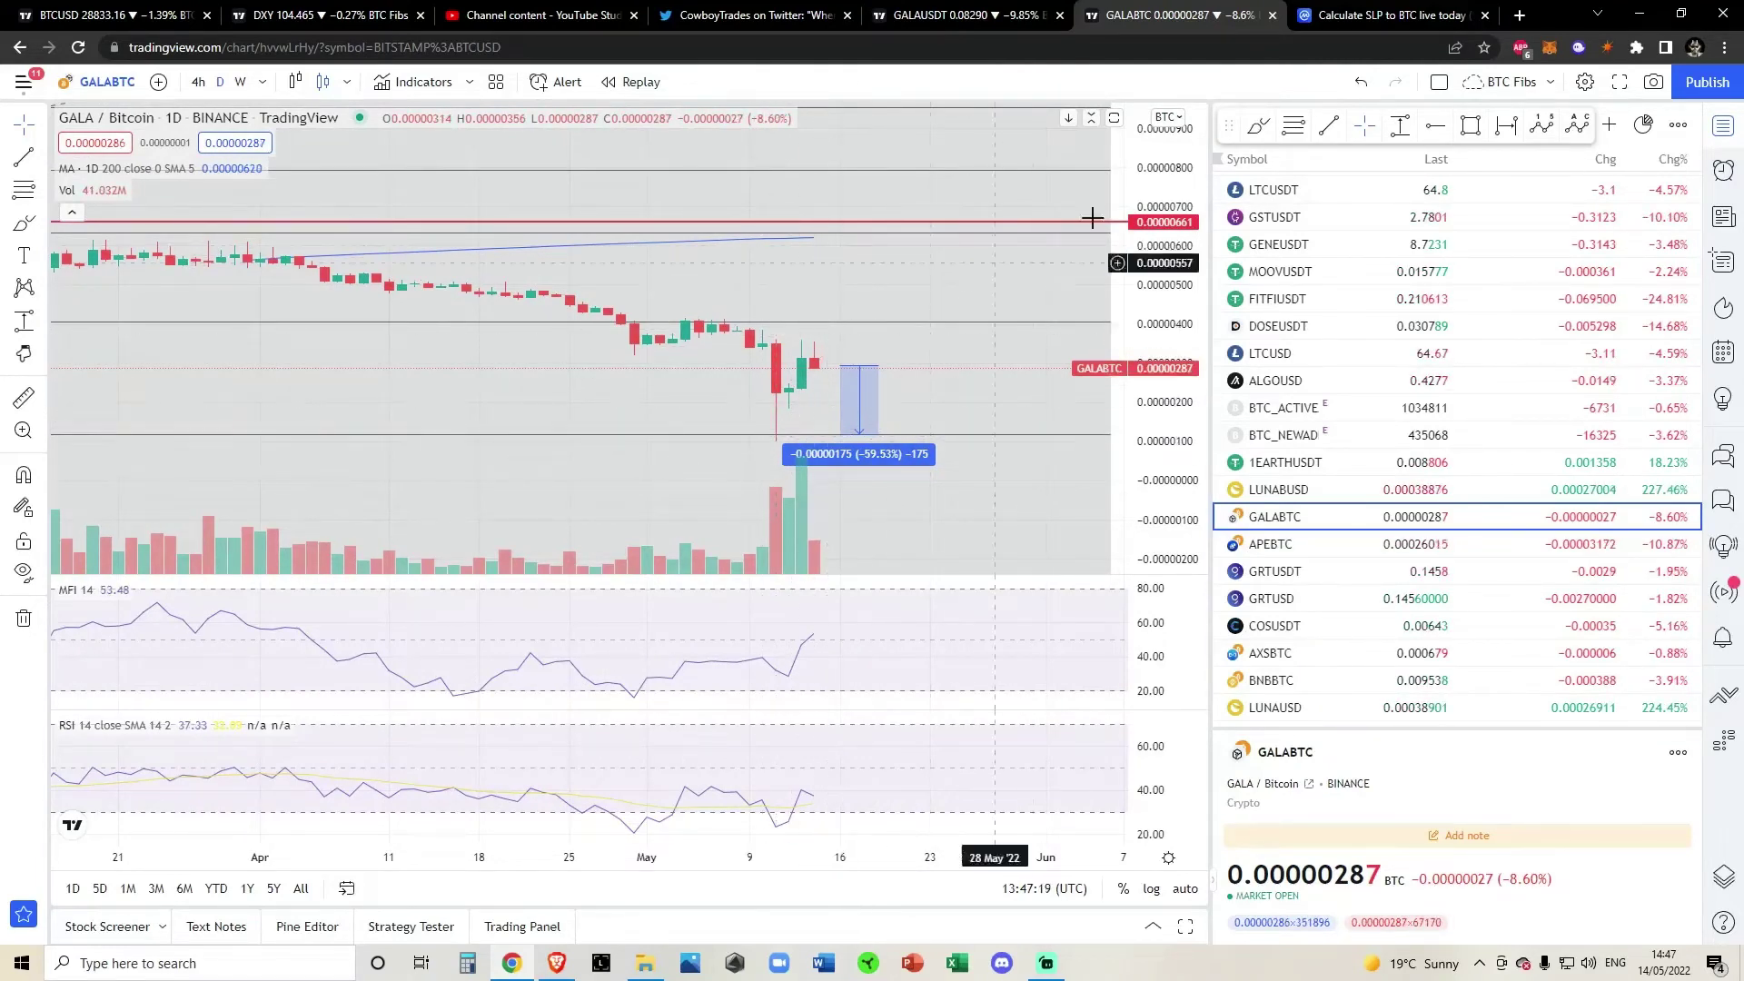
pyautogui.moveTo(801, 327)
pyautogui.mouseDown()
pyautogui.moveTo(798, 342)
pyautogui.moveTo(824, 337)
pyautogui.moveTo(762, 314)
pyautogui.mouseUp()
pyautogui.moveTo(565, 272); pyautogui.dragTo(561, 275)
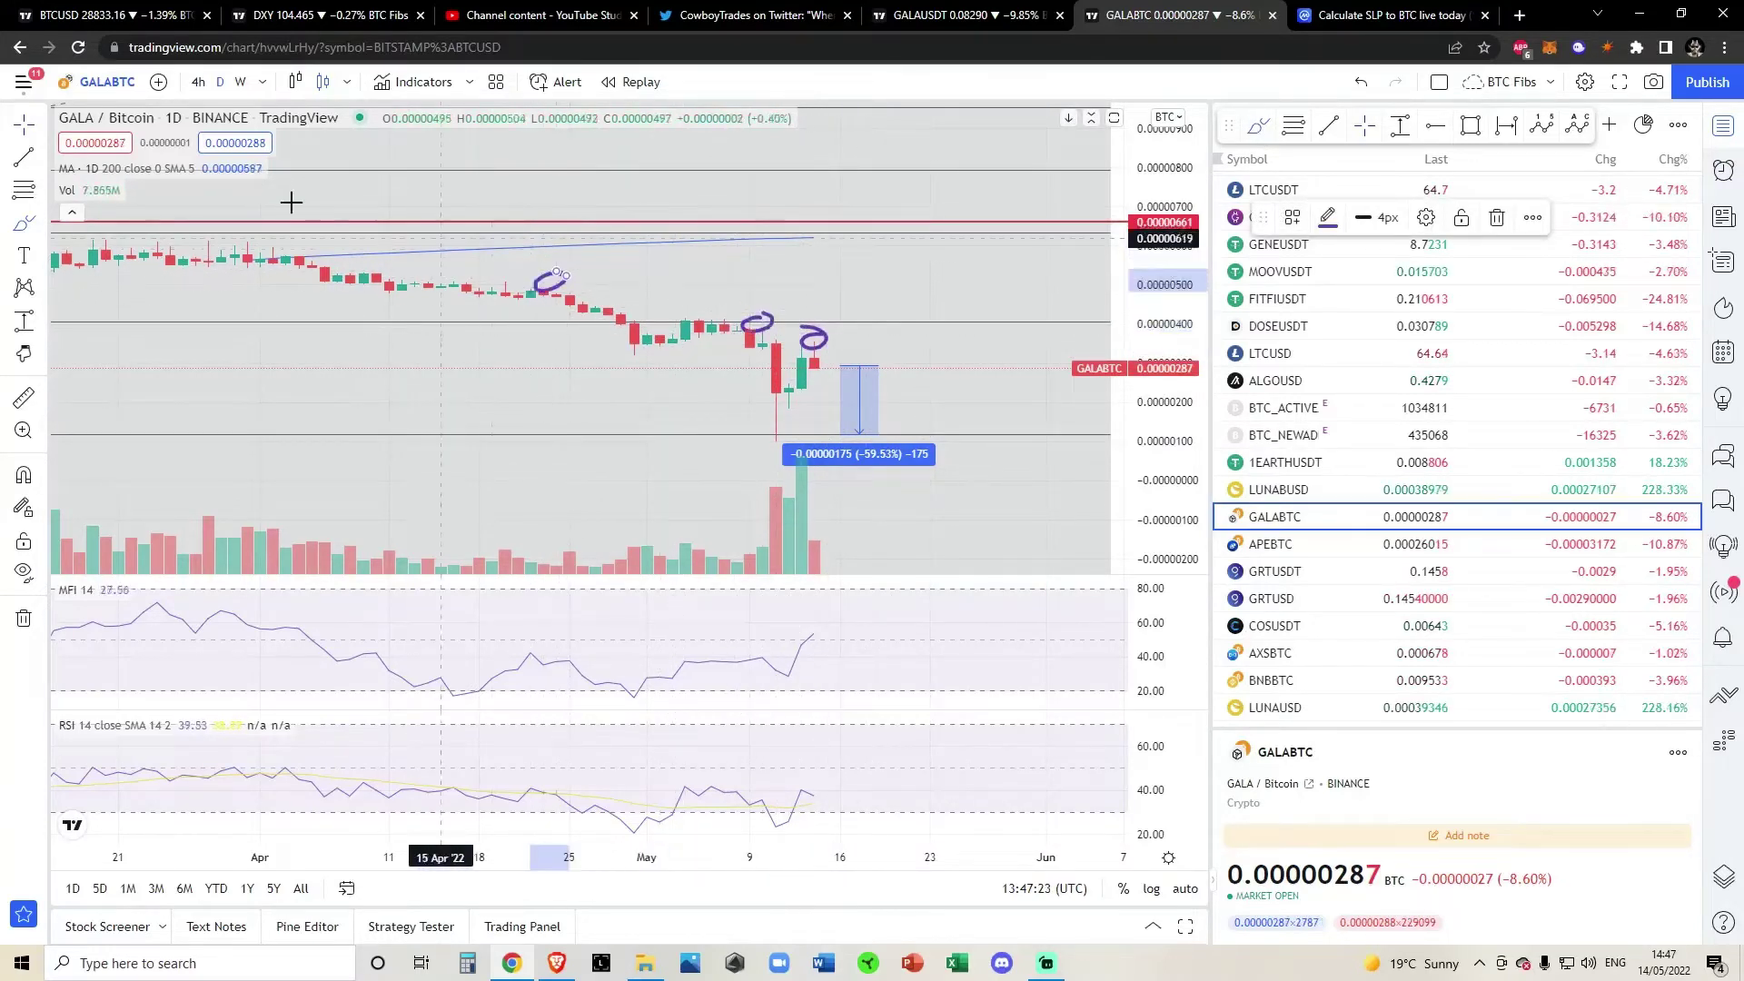
pyautogui.moveTo(274, 242); pyautogui.dragTo(283, 239)
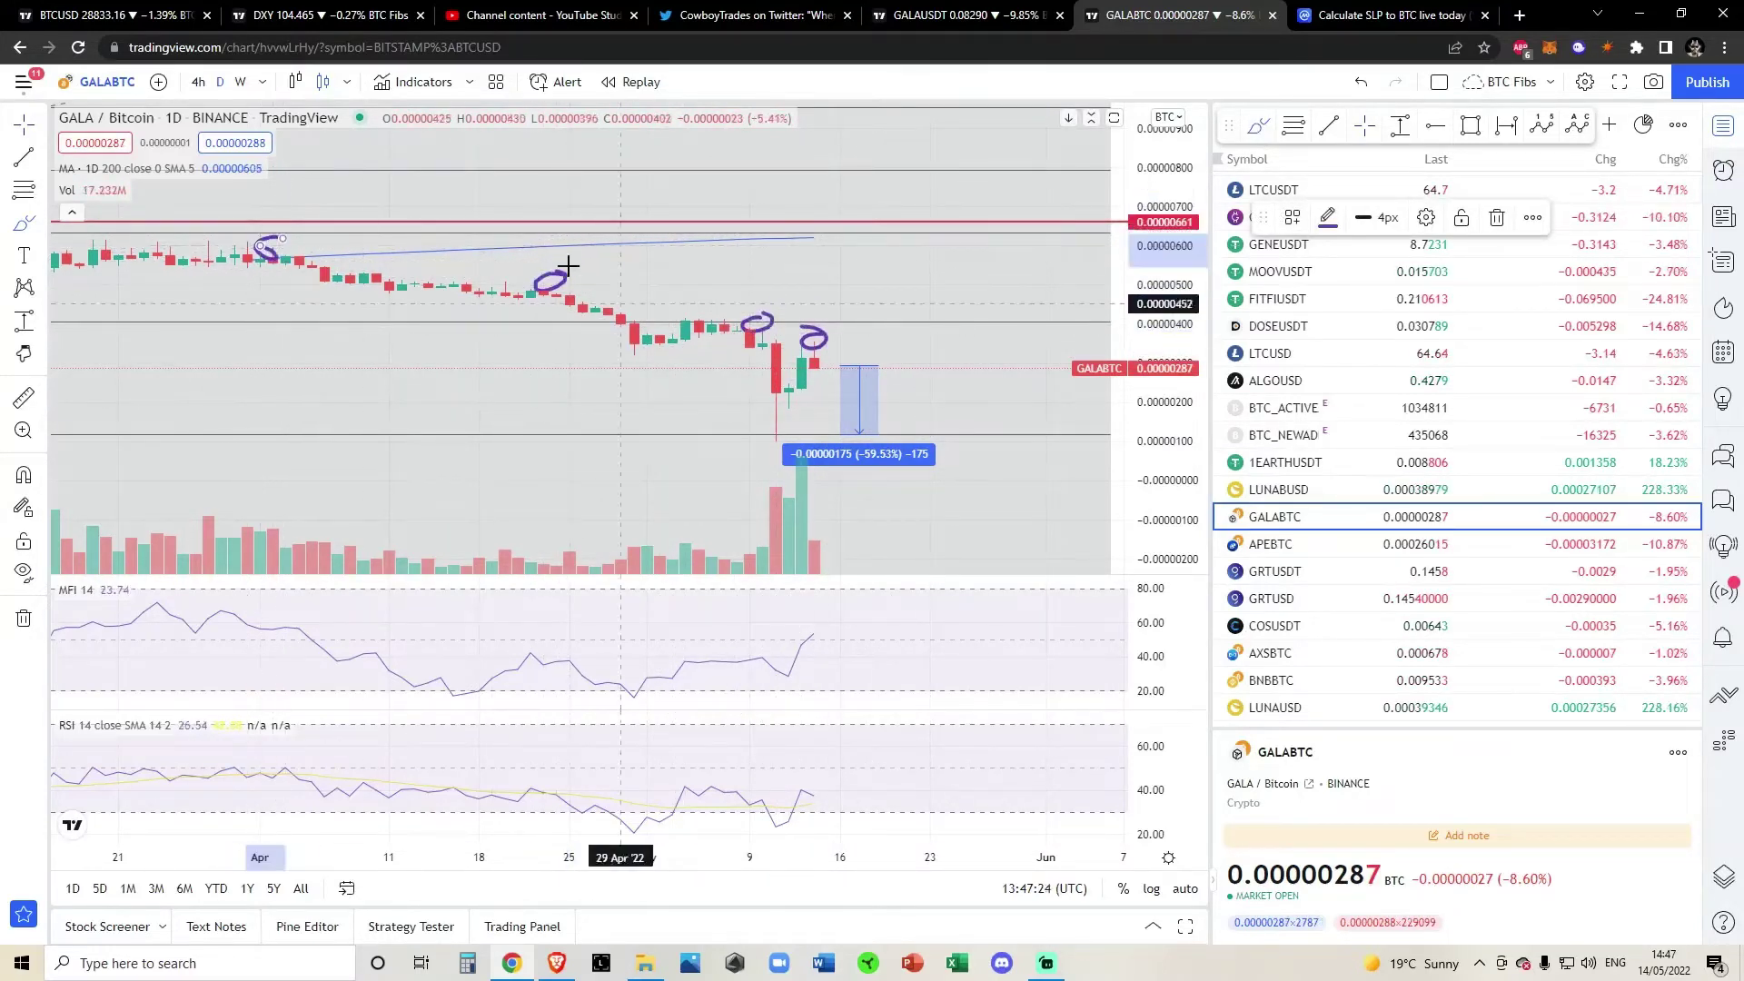
pyautogui.click(1358, 84)
pyautogui.click(1358, 84)
pyautogui.click(1358, 83)
pyautogui.click(1358, 84)
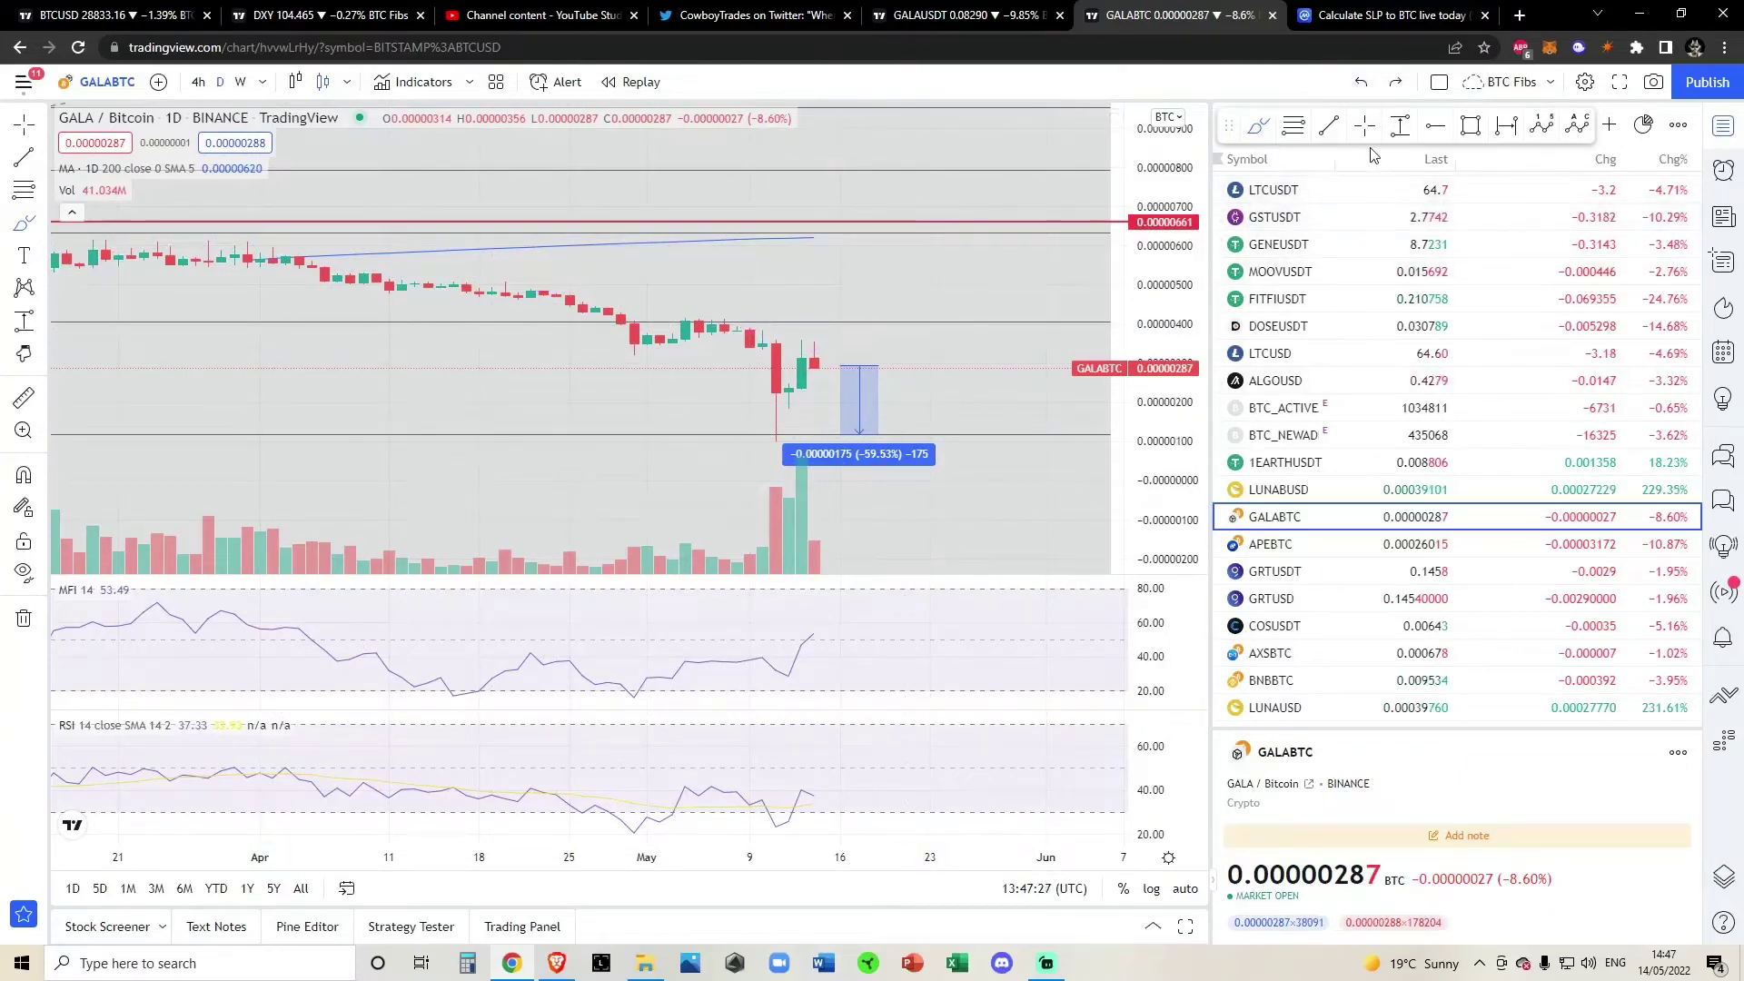
# Draw an orange horizontal ray at 0.00000107 starting before the 2021 lows and running across the daily chart.
pyautogui.scroll(-3, 985, 490)
pyautogui.scroll(-5, 1119, 408)
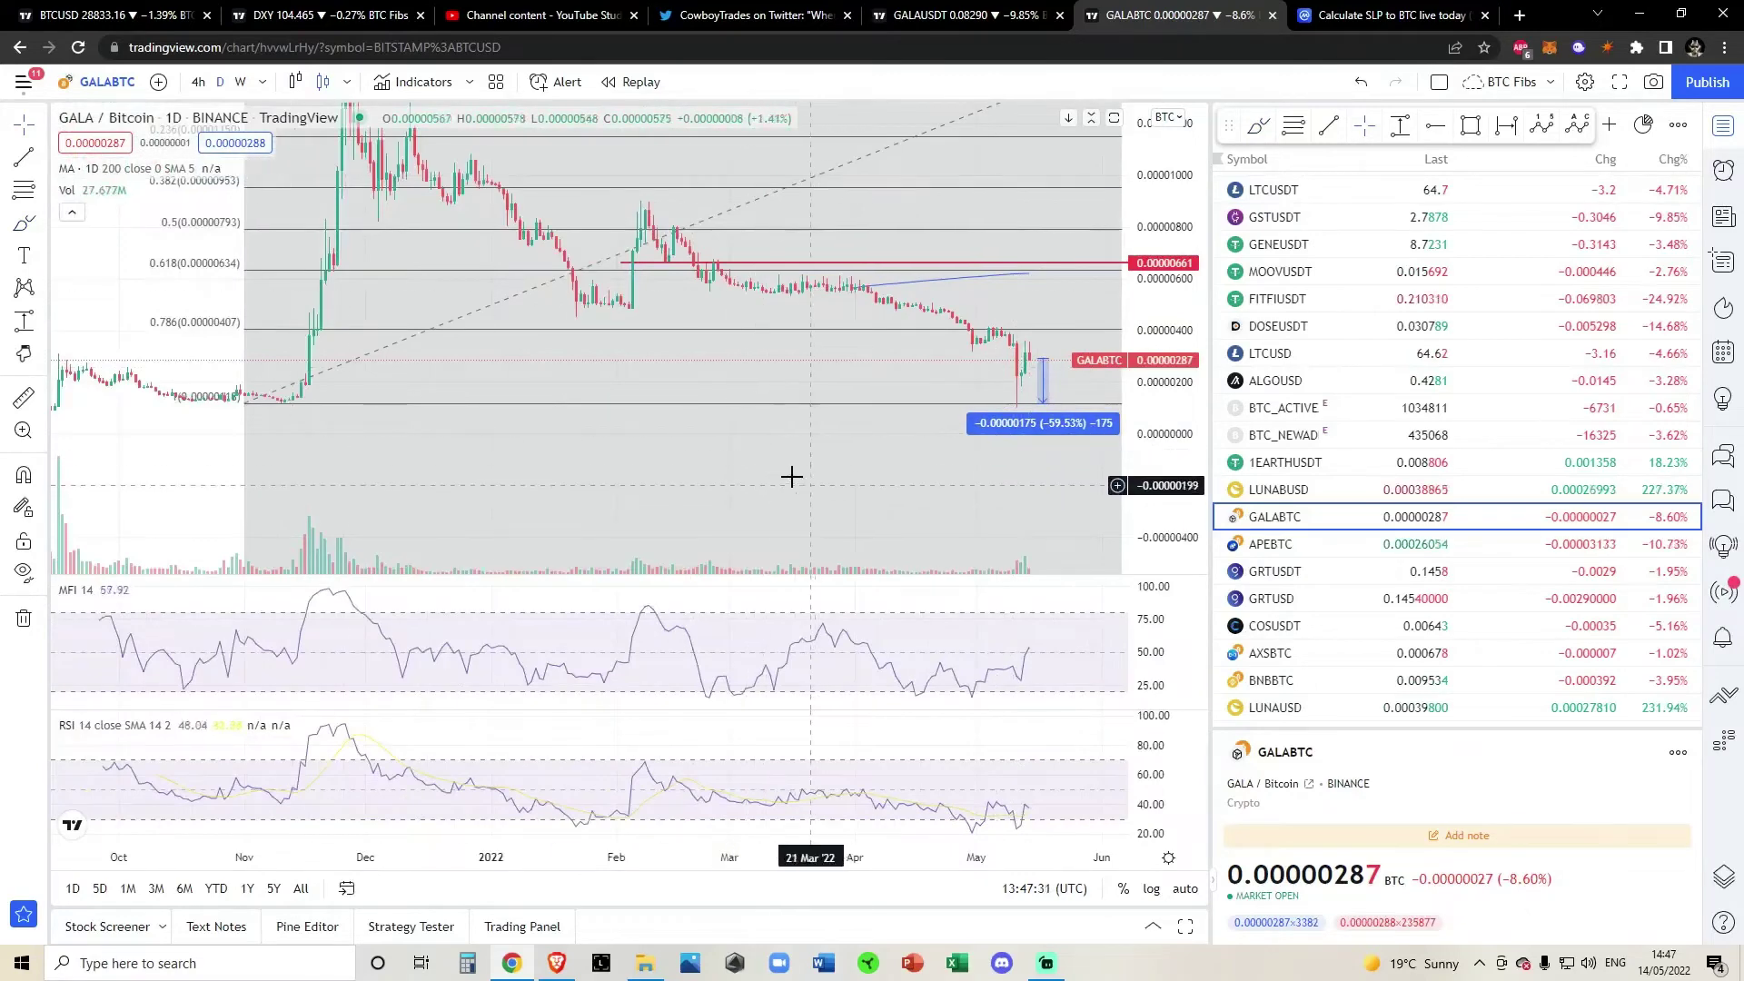
pyautogui.scroll(-3, 793, 480)
pyautogui.scroll(1, 793, 480)
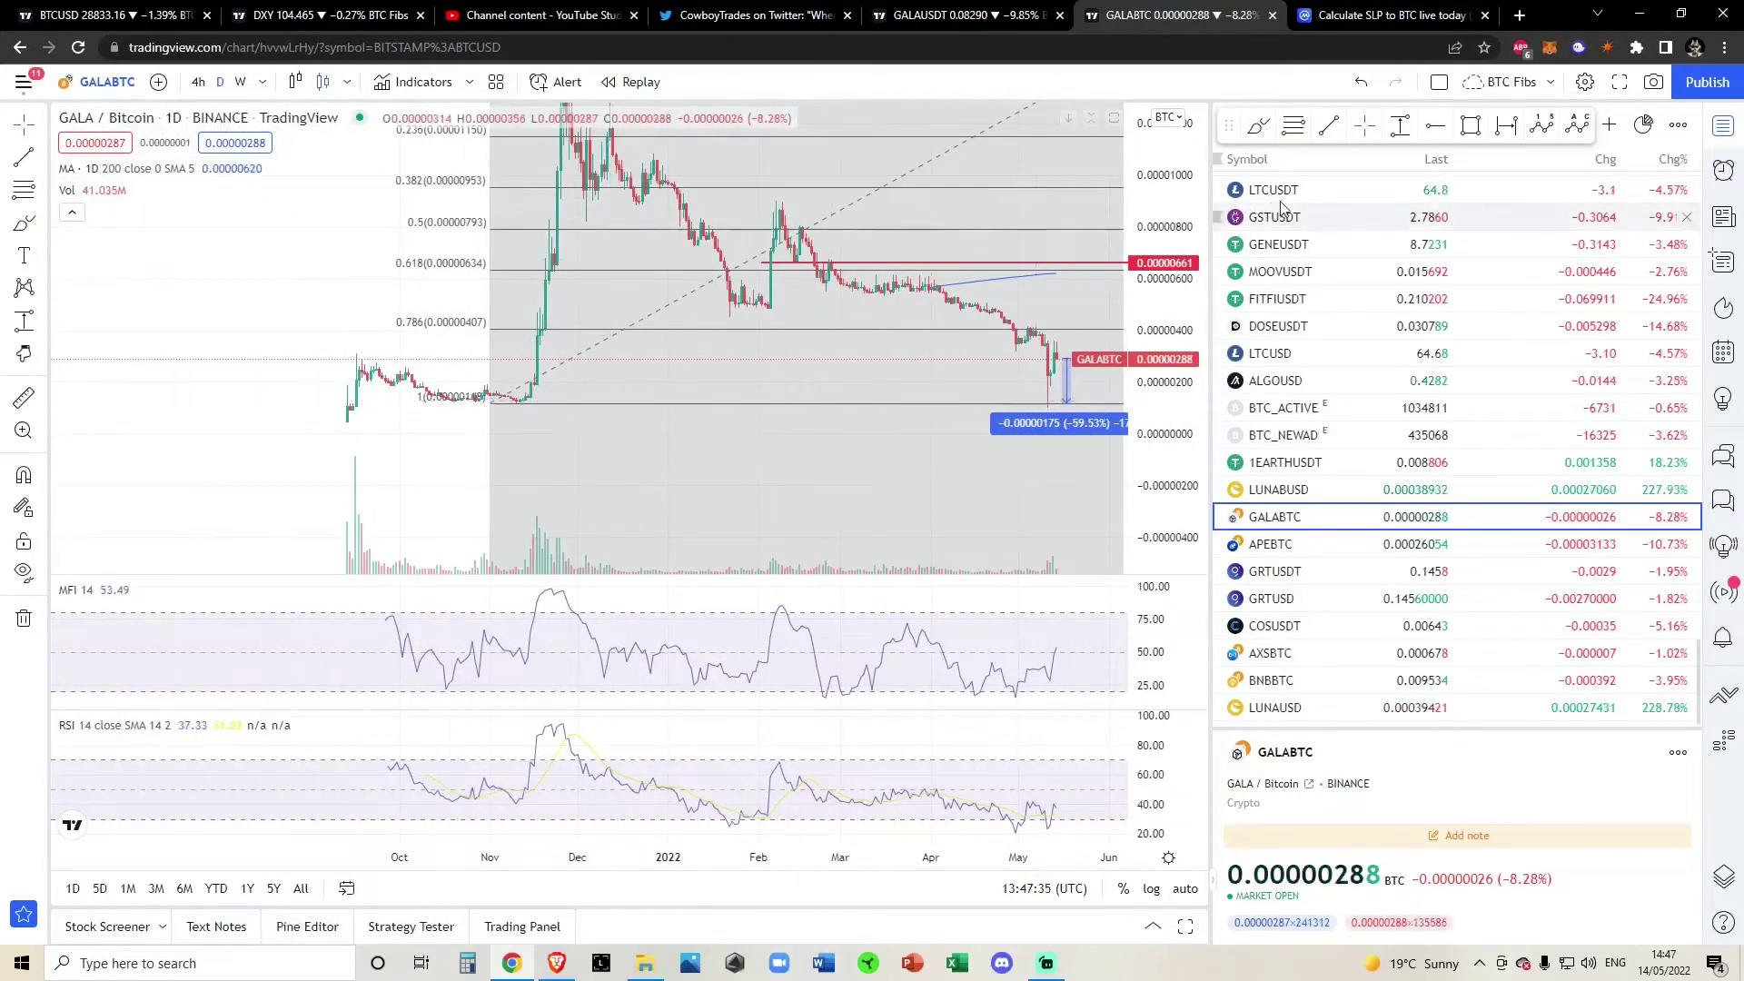
pyautogui.click(327, 406)
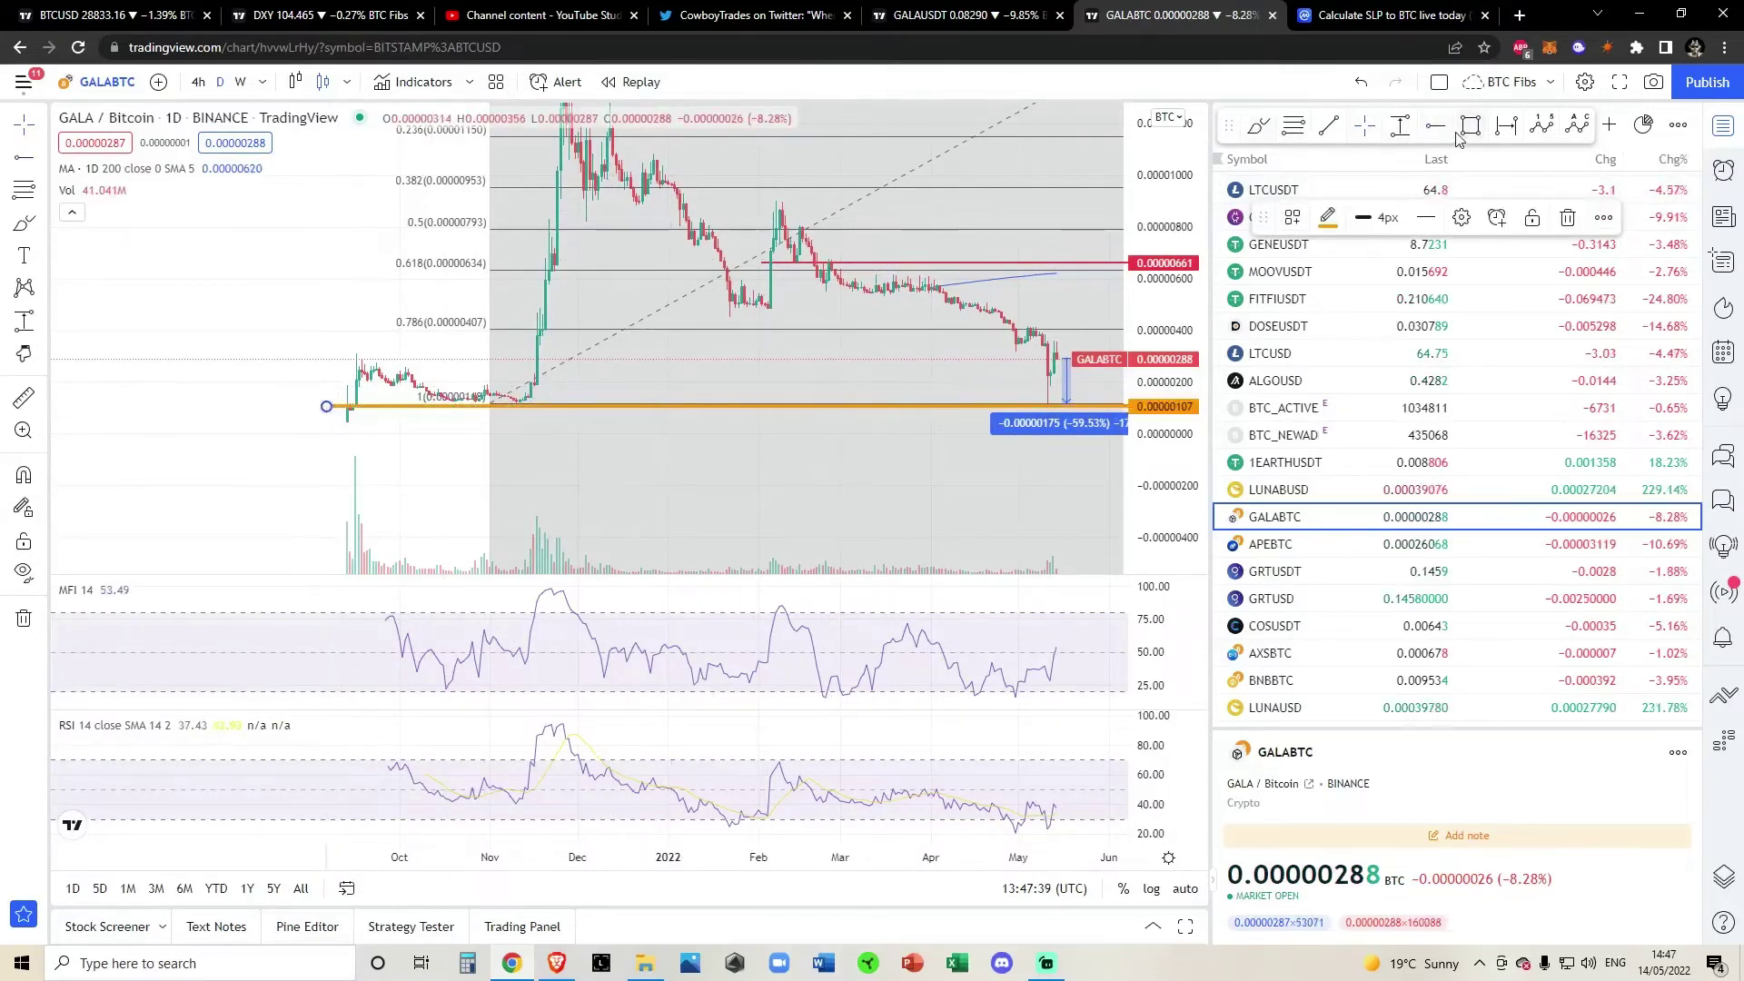
# Draw a thin orange rectangle over the 2021 lows as a support zone and delete the horizontal ray.
pyautogui.click(1471, 125)
pyautogui.moveTo(323, 408); pyautogui.dragTo(998, 409)
pyautogui.moveTo(728, 440); pyautogui.dragTo(523, 500)
pyautogui.click(814, 422)
pyautogui.press('Delete')
# Extend the orange support zone's end past the latest candles to about 18 July 2022.
pyautogui.moveTo(826, 496); pyautogui.dragTo(1095, 458)
pyautogui.scroll(2, 576, 455)
pyautogui.moveTo(531, 455); pyautogui.dragTo(235, 479)
pyautogui.moveTo(585, 411); pyautogui.dragTo(864, 411)
pyautogui.scroll(-3, 970, 487)
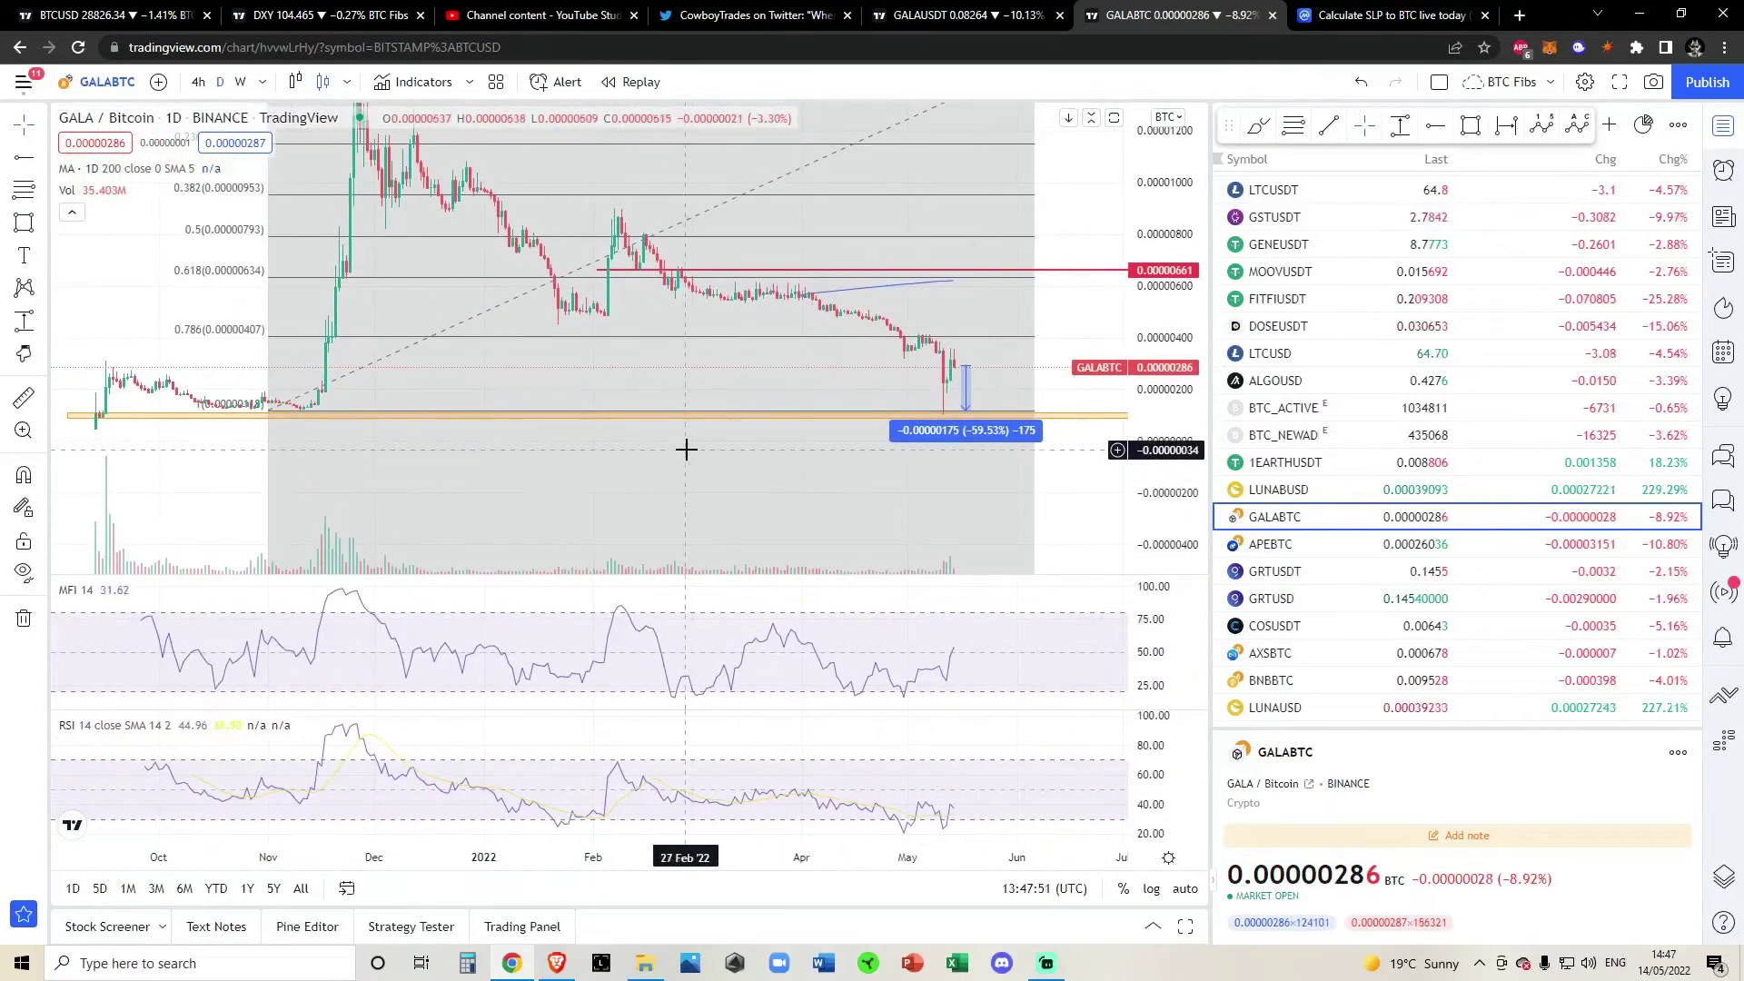
# Stretch the price range measurement down to the lower edge of the orange zone at 0.00000086.
pyautogui.scroll(3, 1000, 480)
pyautogui.scroll(4, 1059, 386)
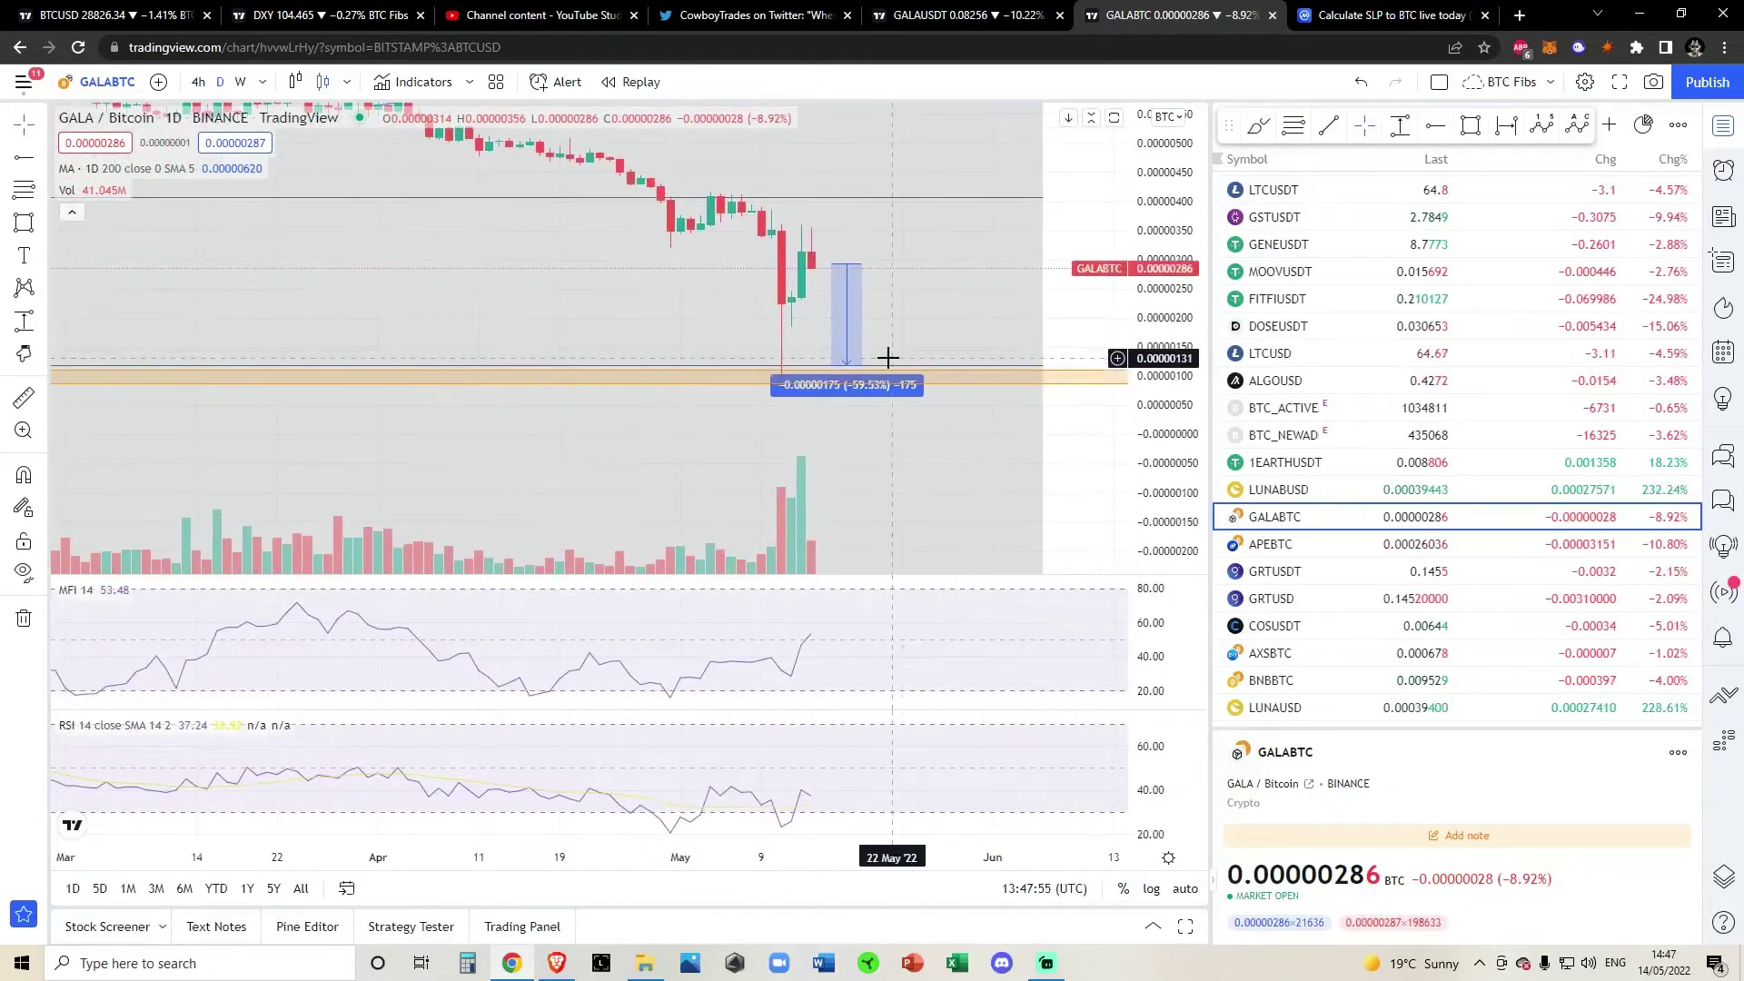
pyautogui.moveTo(862, 369); pyautogui.dragTo(872, 384)
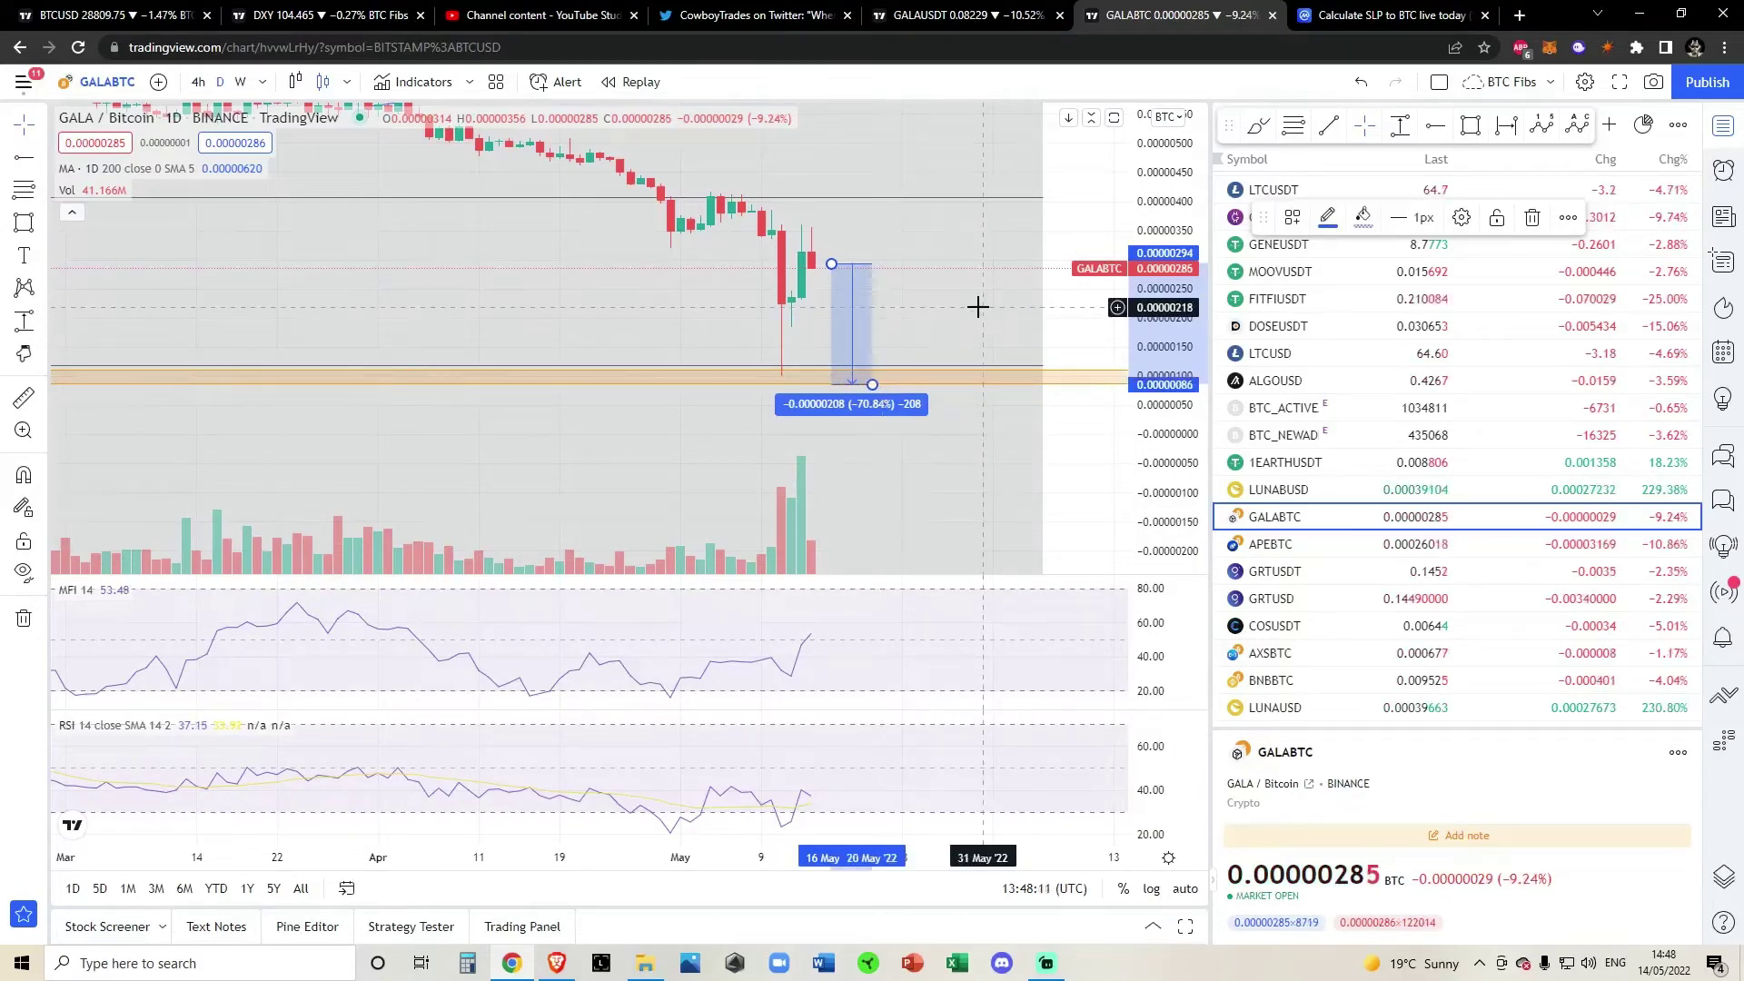
# Invert the GALABTC price scale and examine the whole daily trend against the orange zone.
pyautogui.scroll(-5, 938, 463)
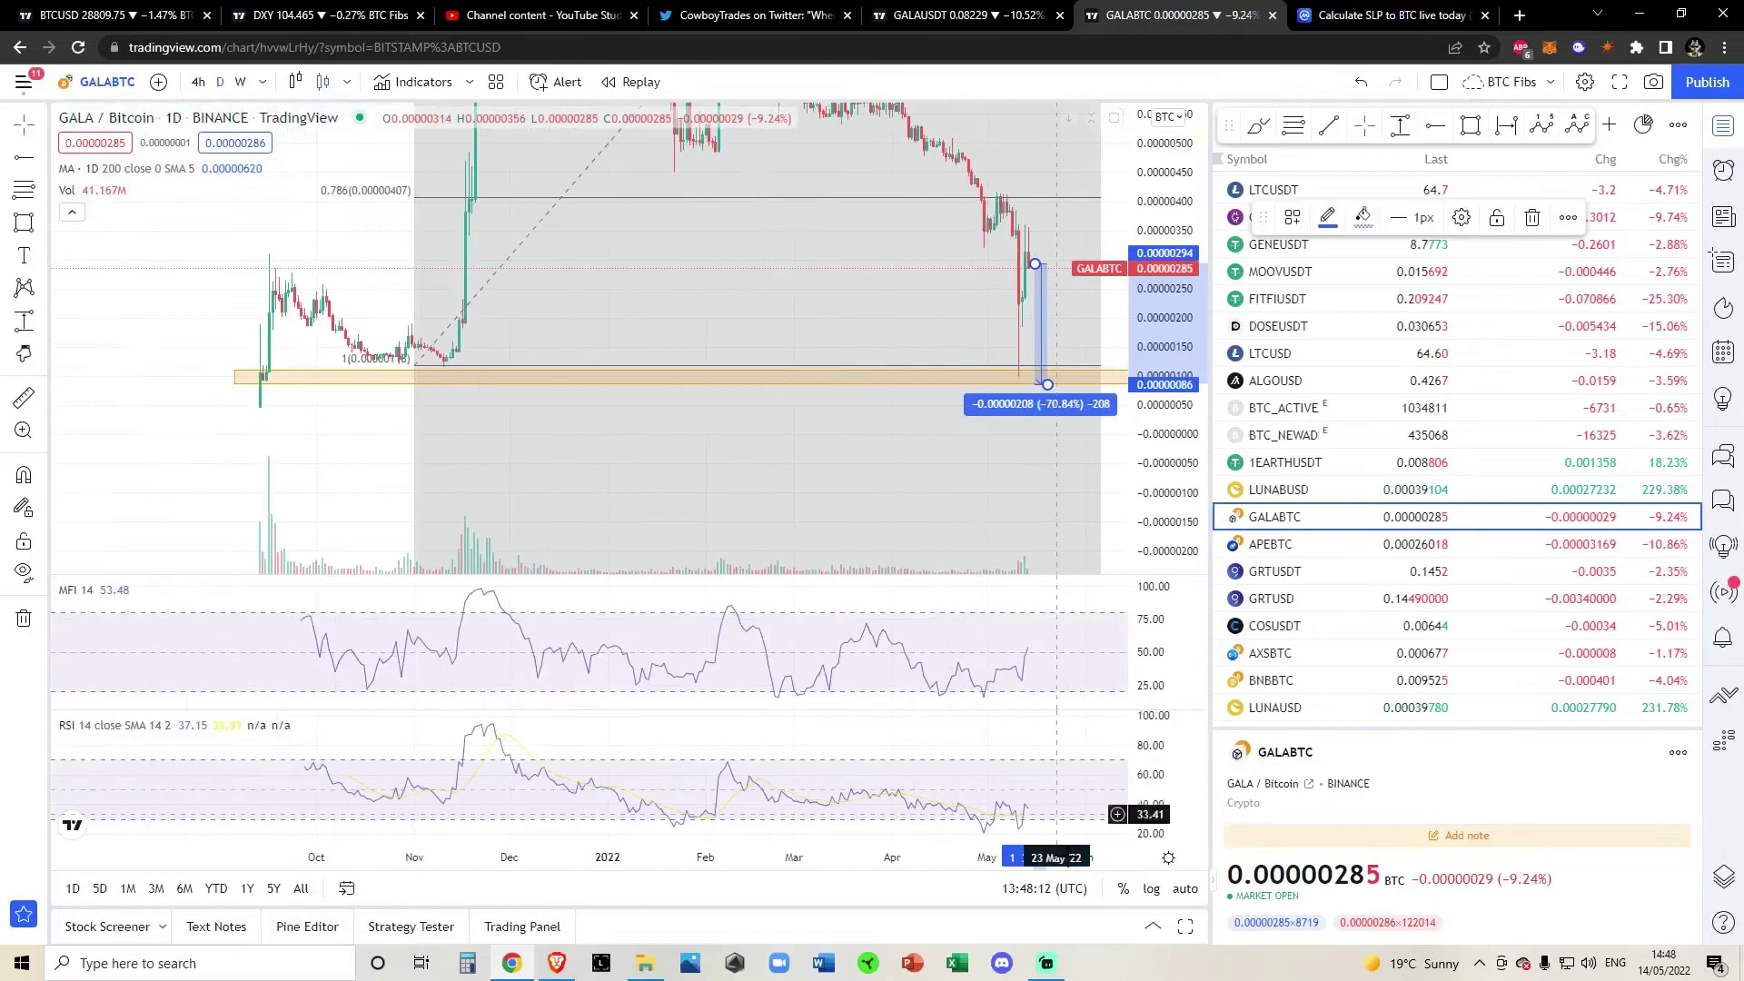
pyautogui.click(1168, 858)
pyautogui.click(1059, 467)
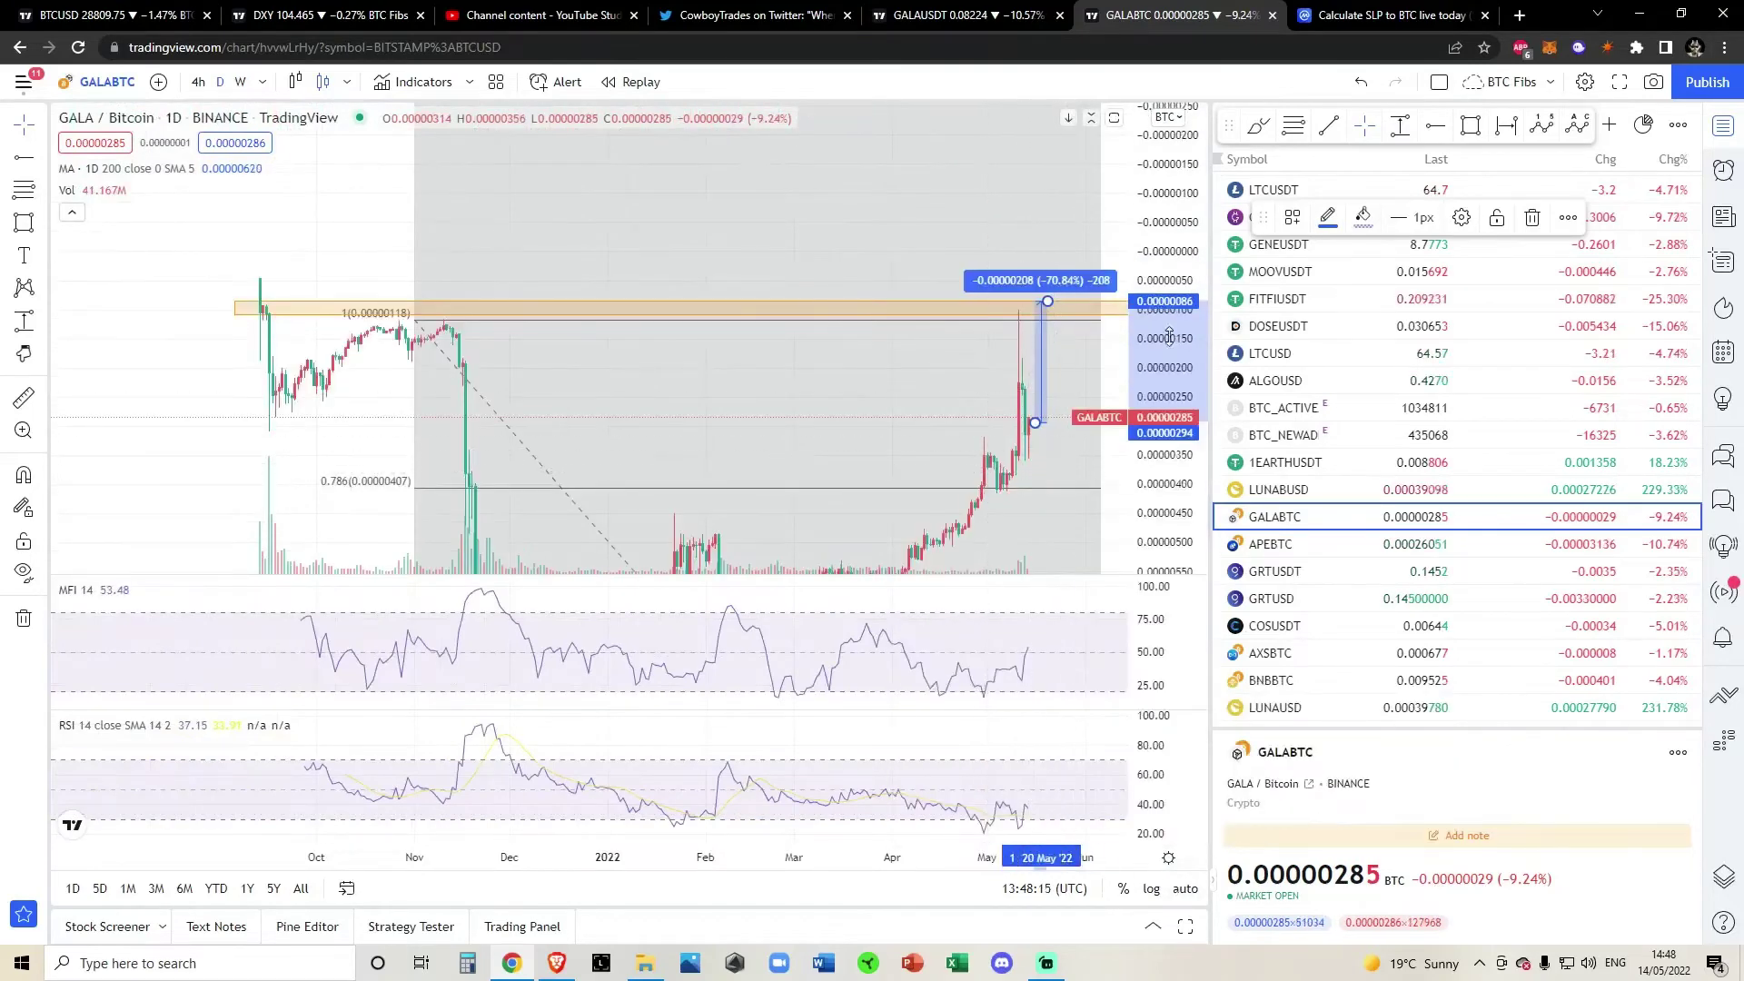
pyautogui.scroll(-3, 999, 408)
pyautogui.scroll(-2, 896, 307)
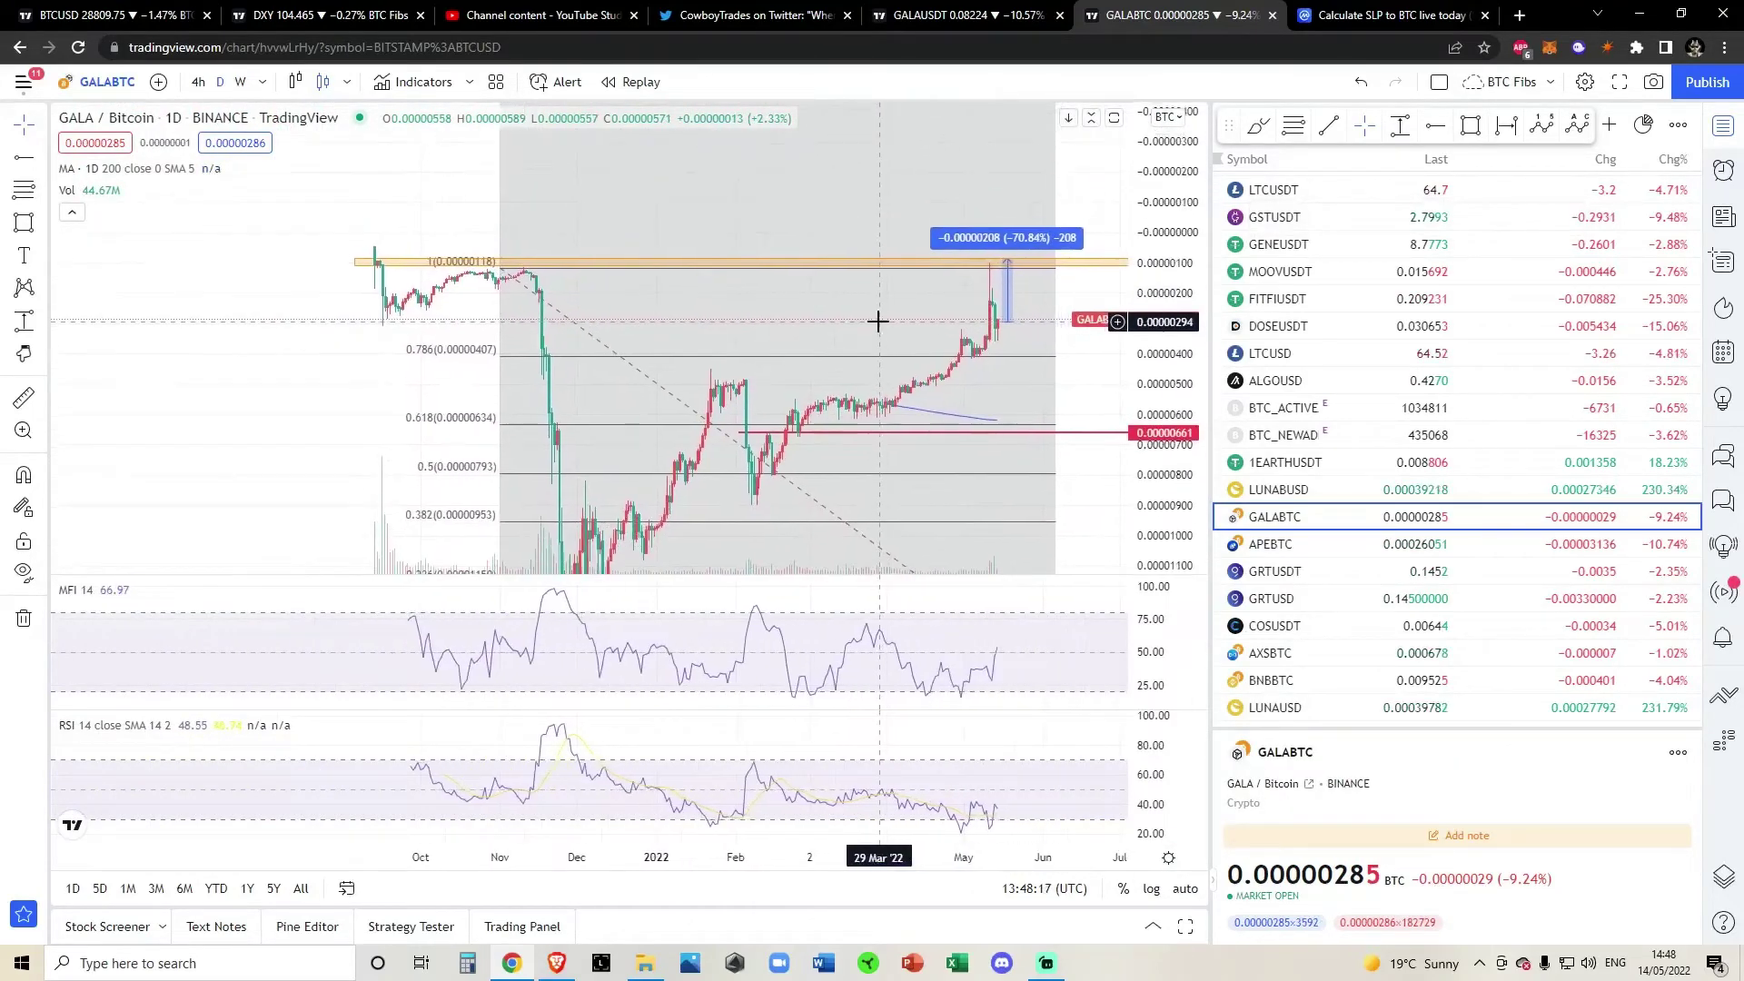
pyautogui.moveTo(1167, 297); pyautogui.dragTo(1162, 374)
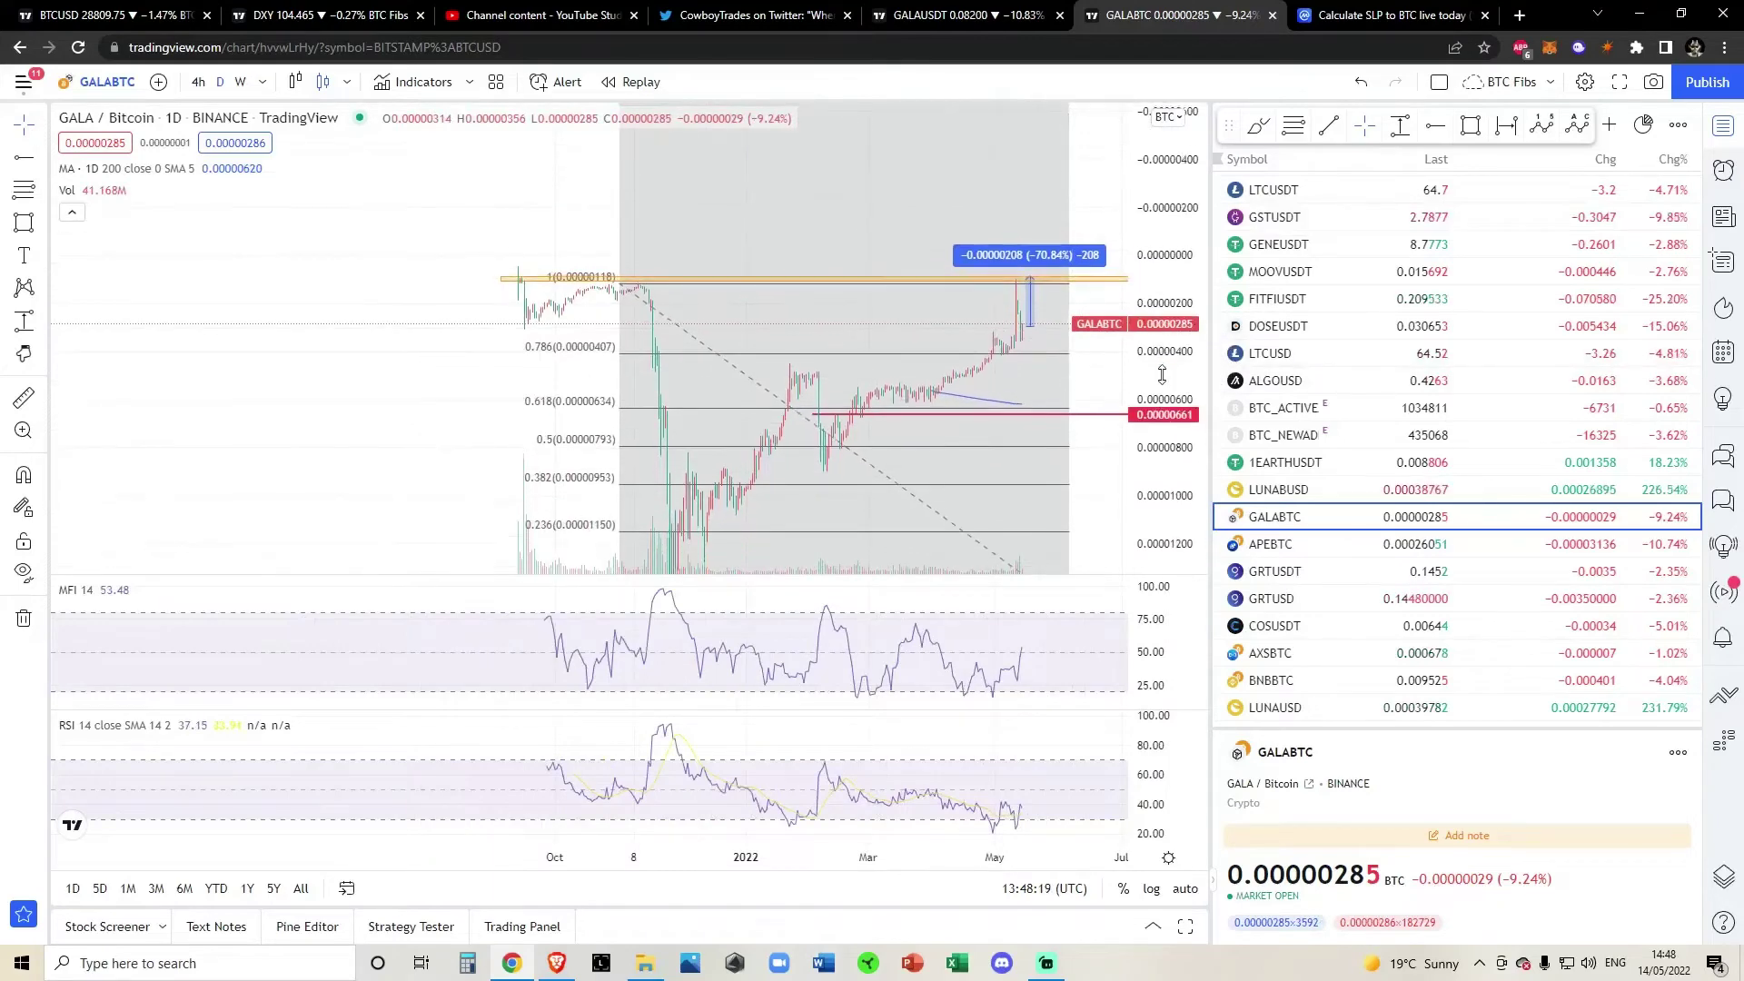
pyautogui.scroll(3, 935, 440)
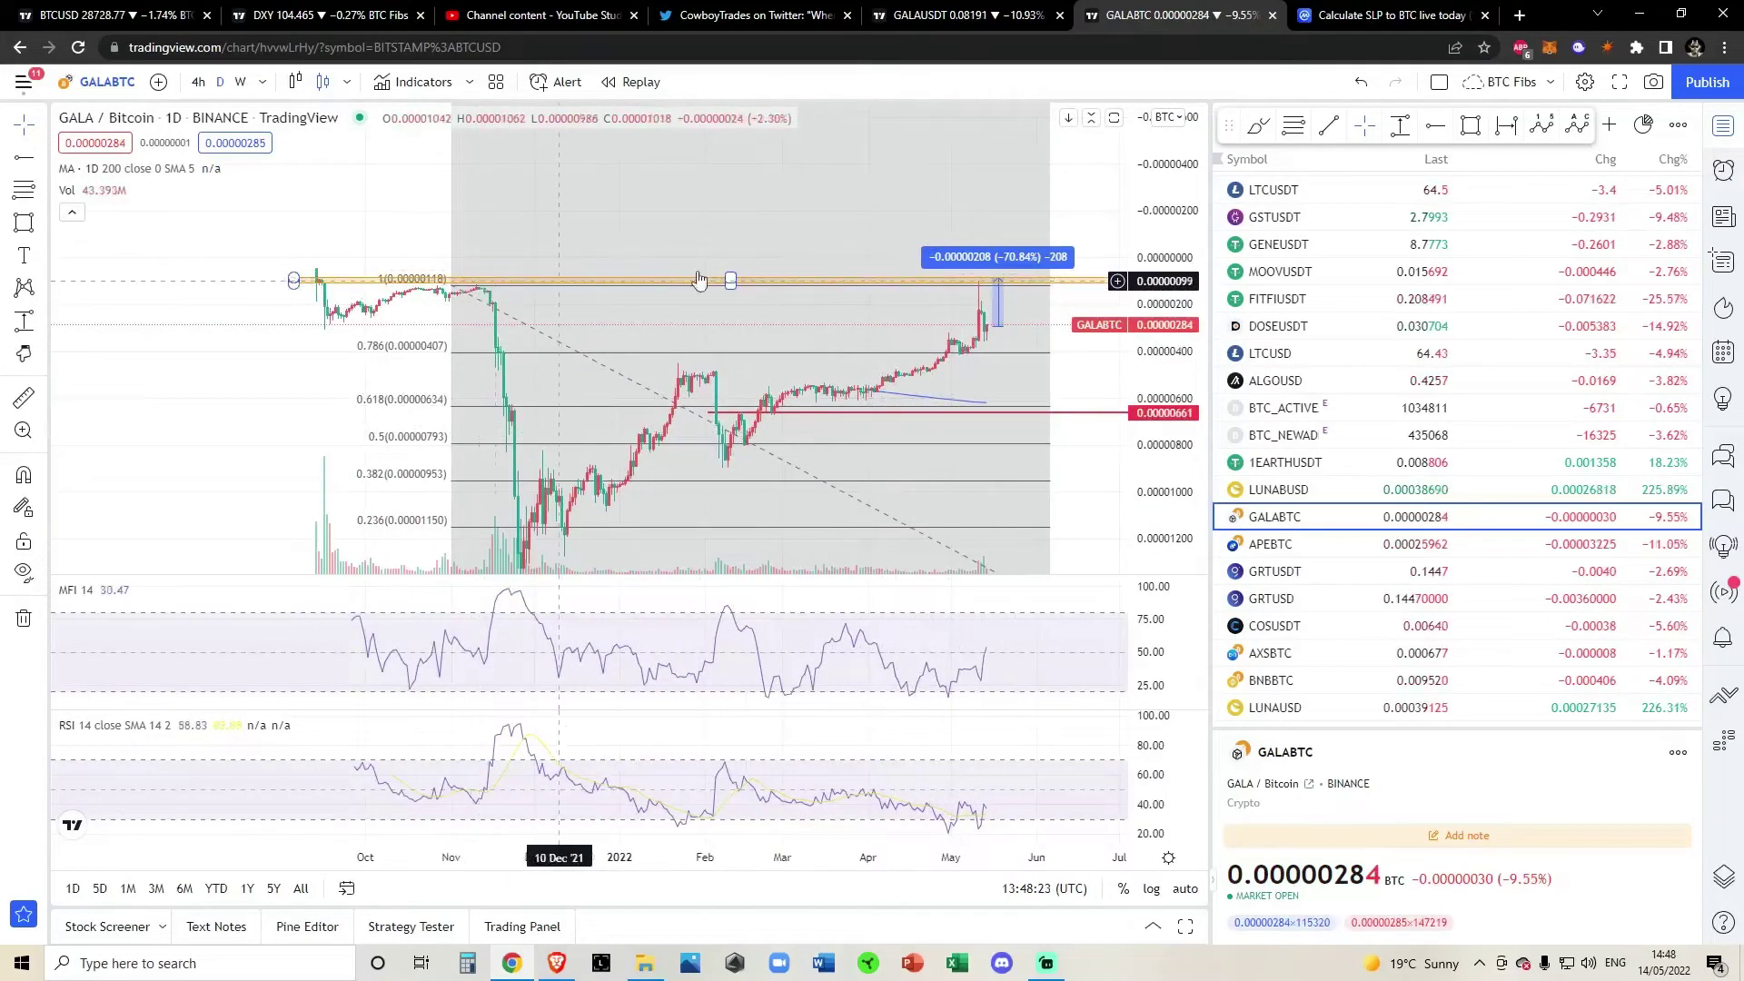
# Try widening the orange zone to about 0.00000045 and sketching a breakout path through it, and undo both changes.
pyautogui.moveTo(731, 280); pyautogui.dragTo(732, 267)
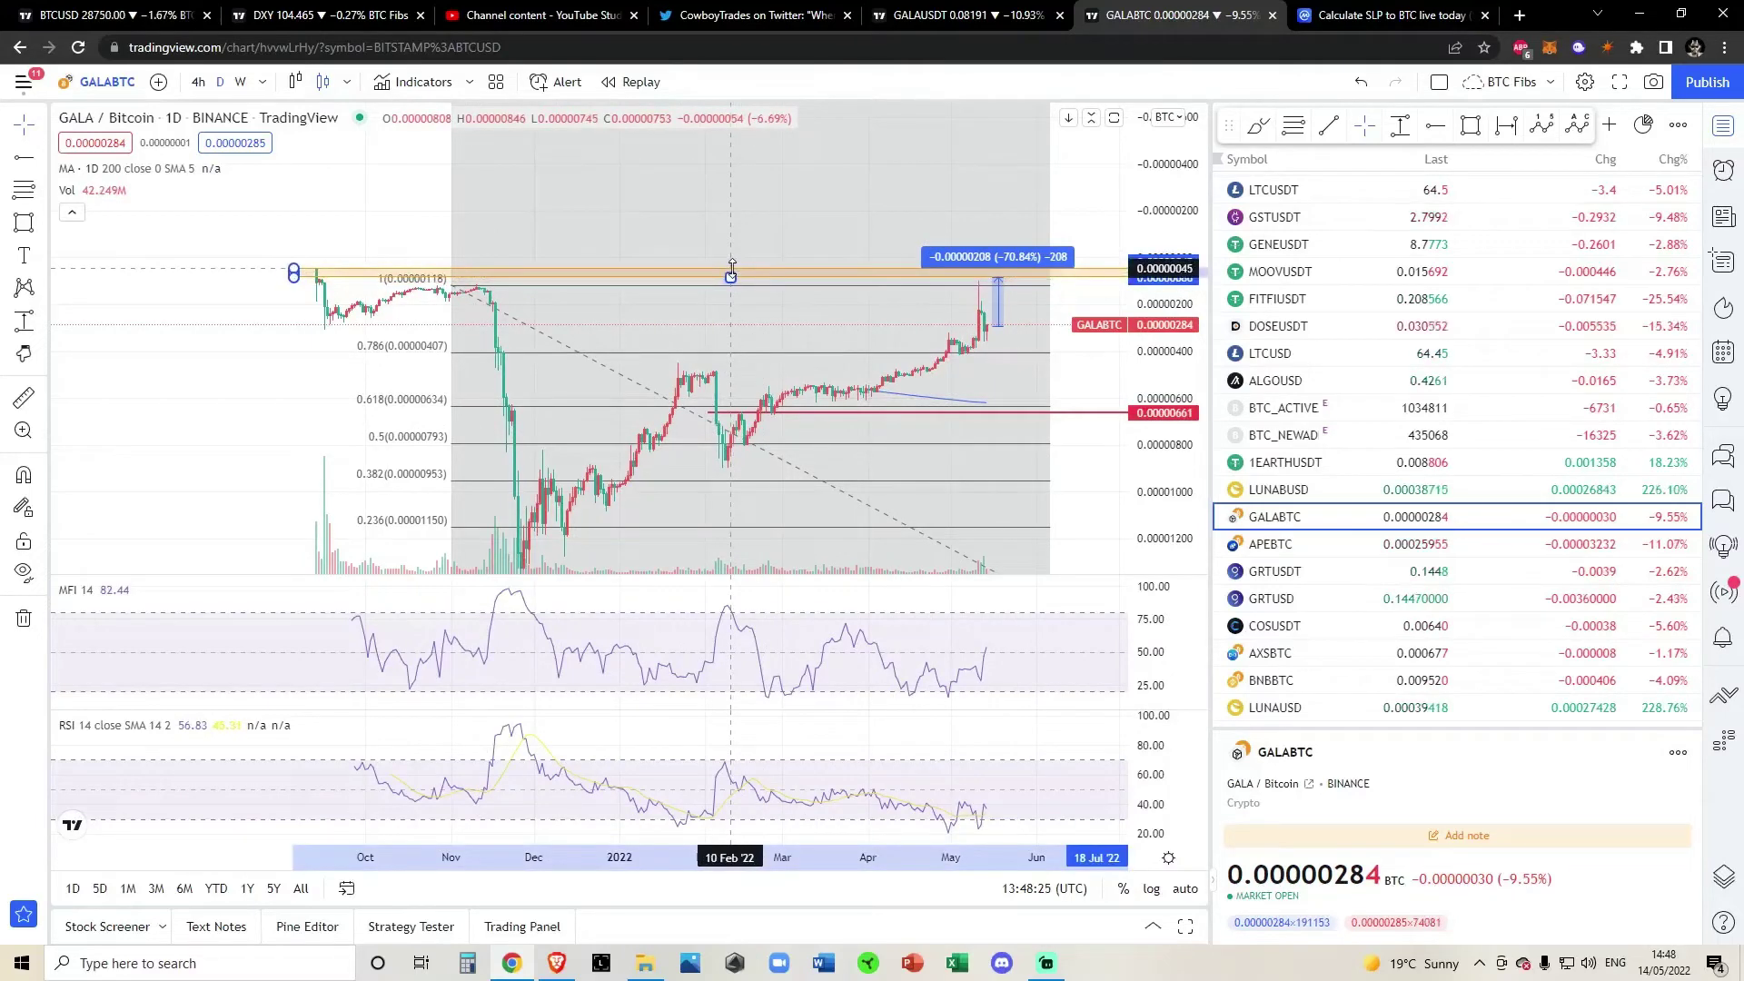
pyautogui.click(1257, 126)
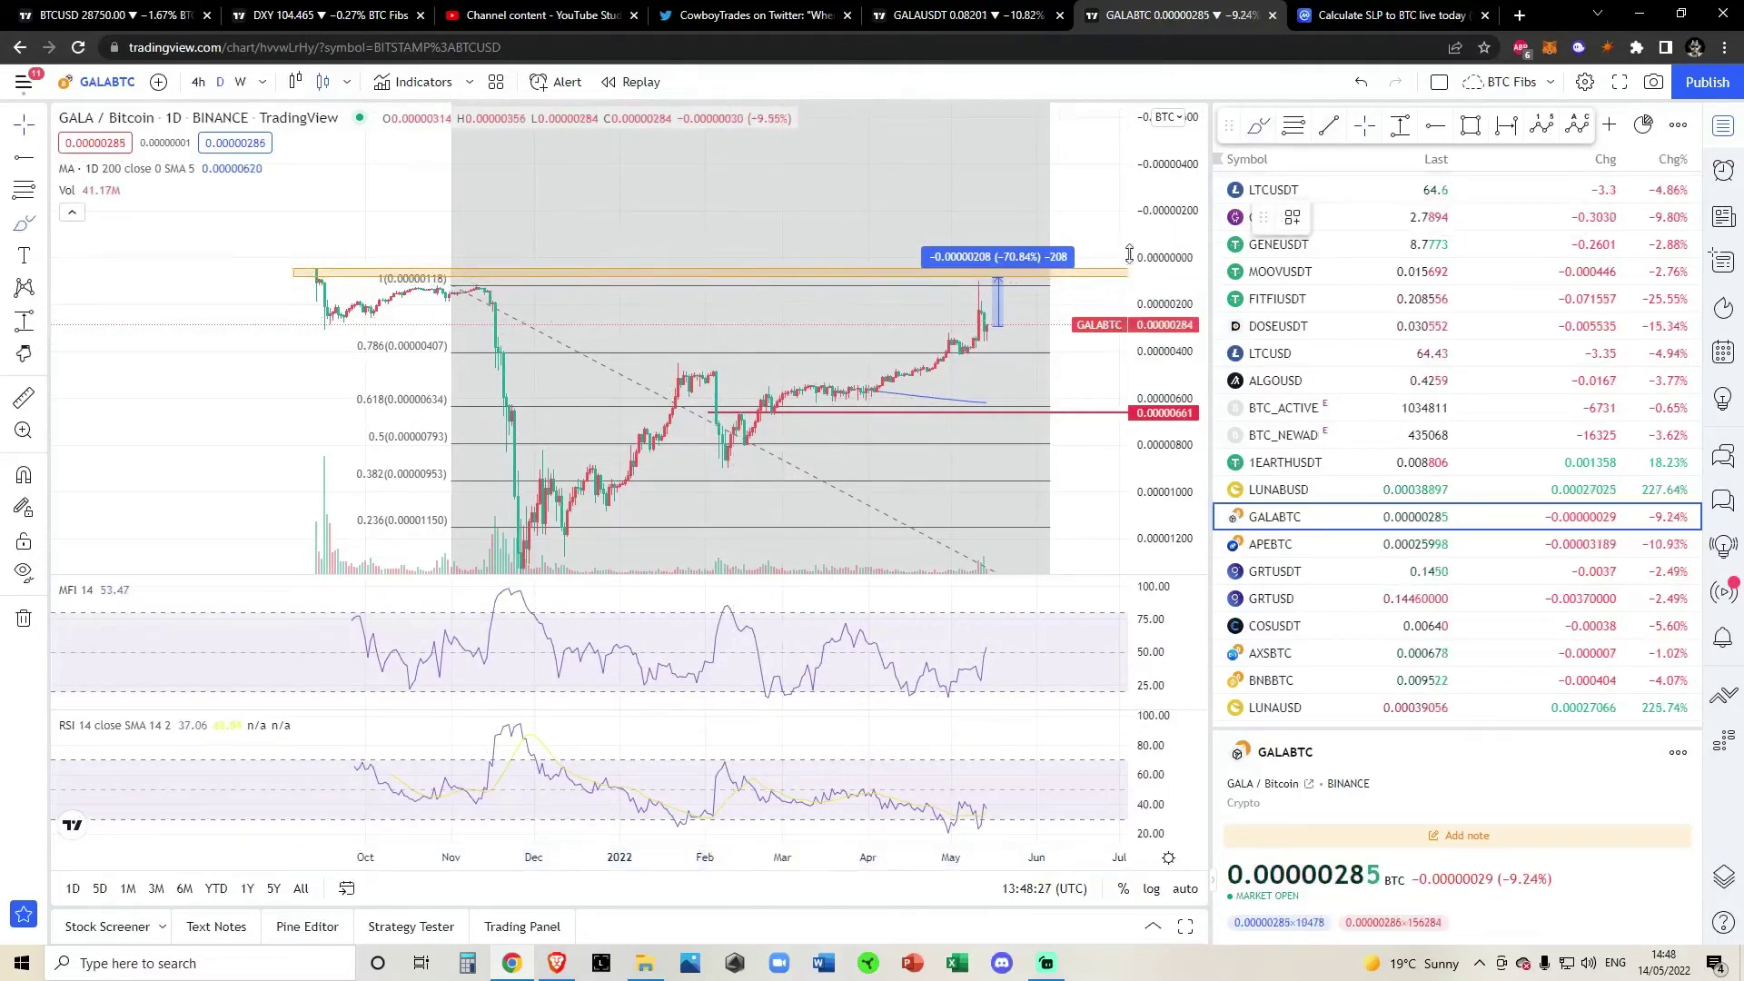
pyautogui.moveTo(985, 325)
pyautogui.mouseDown()
pyautogui.moveTo(1022, 240)
pyautogui.moveTo(1042, 269)
pyautogui.moveTo(1056, 247)
pyautogui.moveTo(1104, 121)
pyautogui.mouseUp()
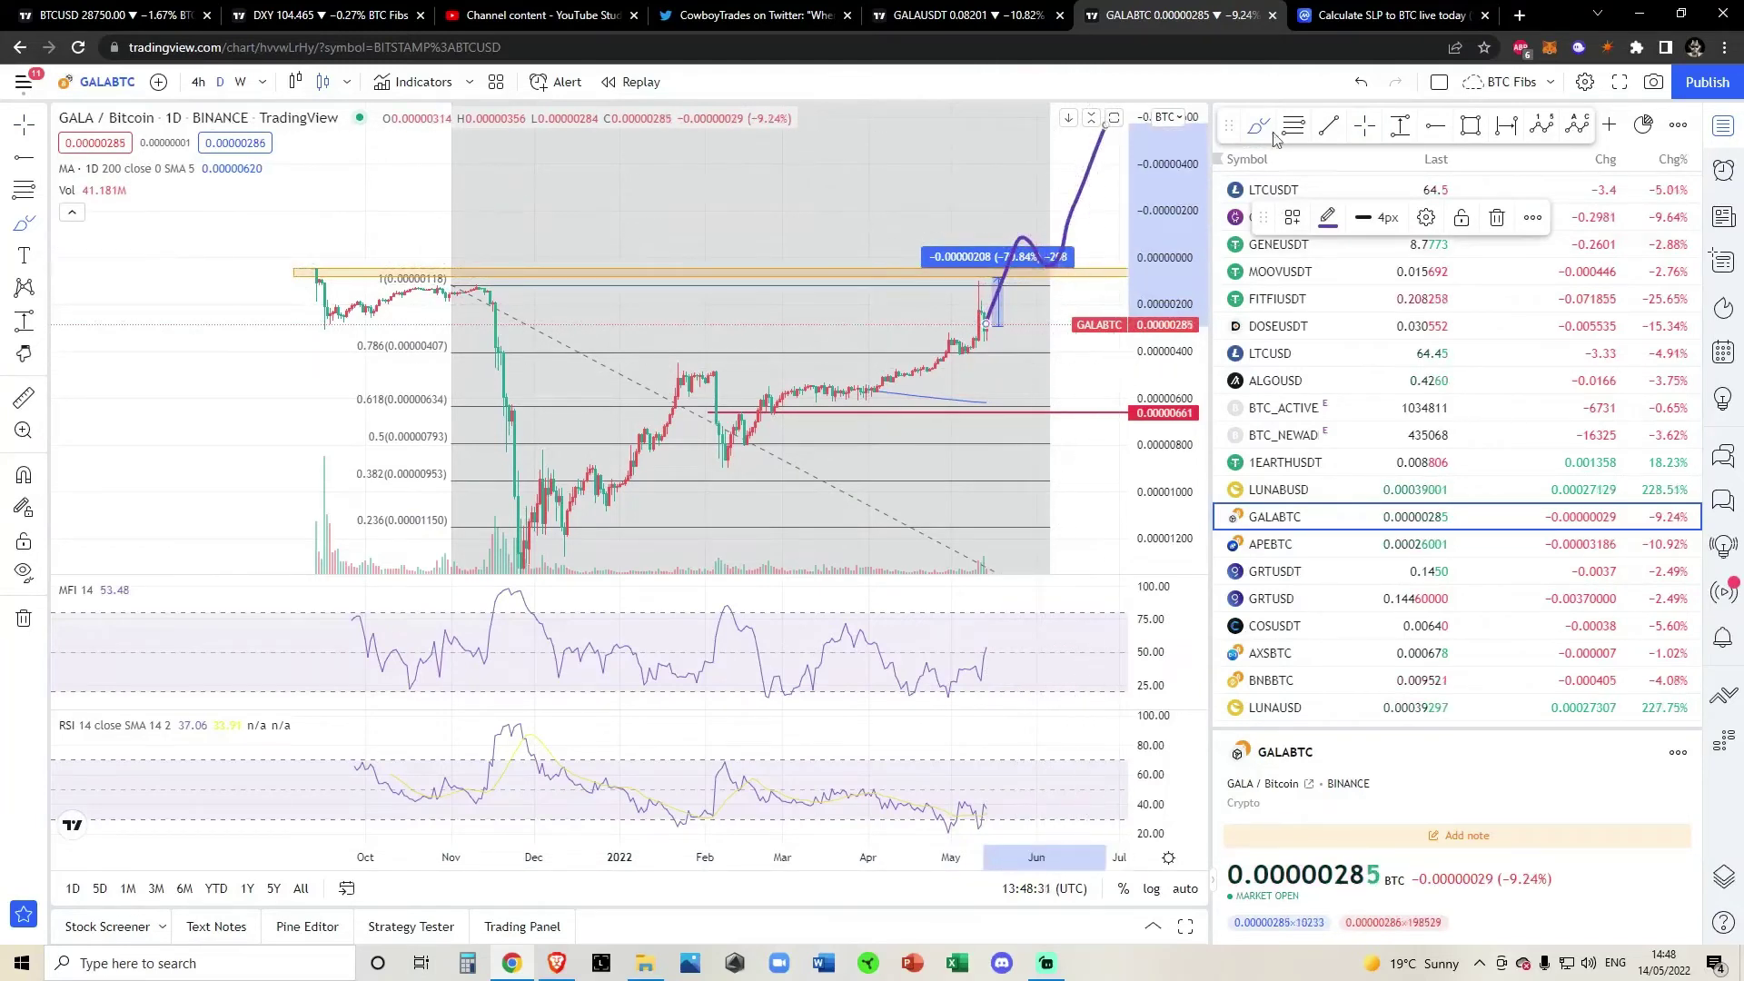
pyautogui.click(1362, 83)
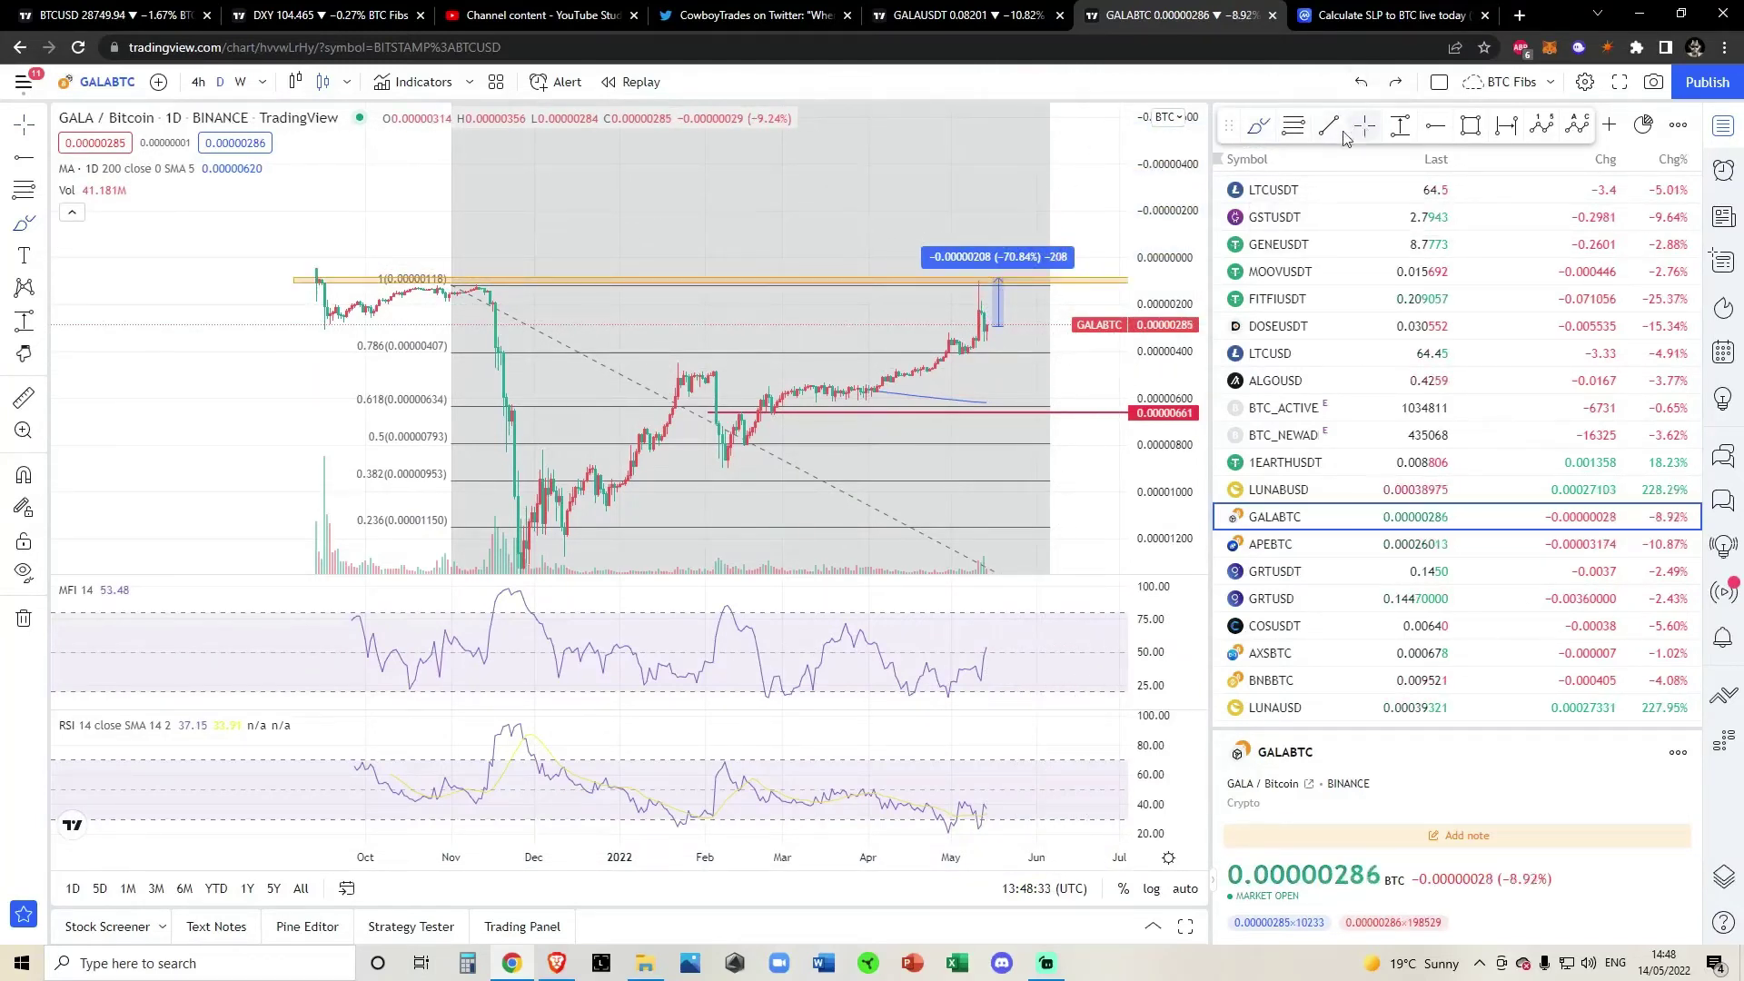
# Turn off the inverted price scale on the GALABTC daily chart.
pyautogui.rightClick(1164, 836)
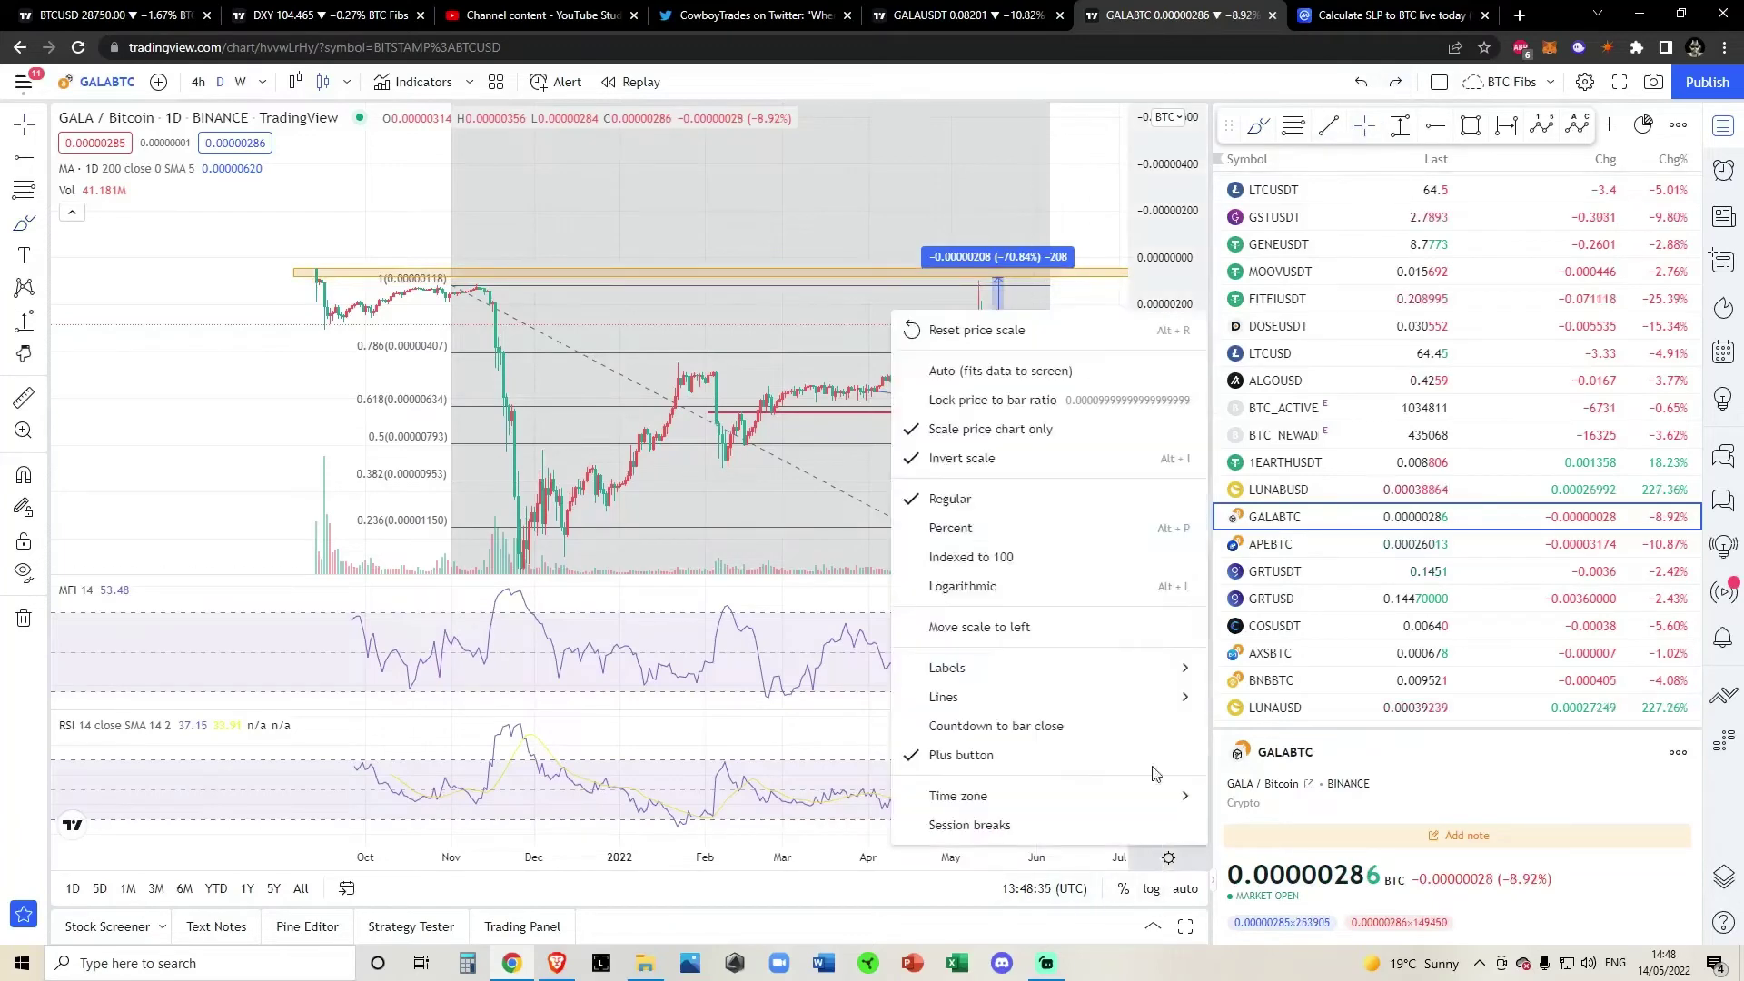
pyautogui.click(999, 457)
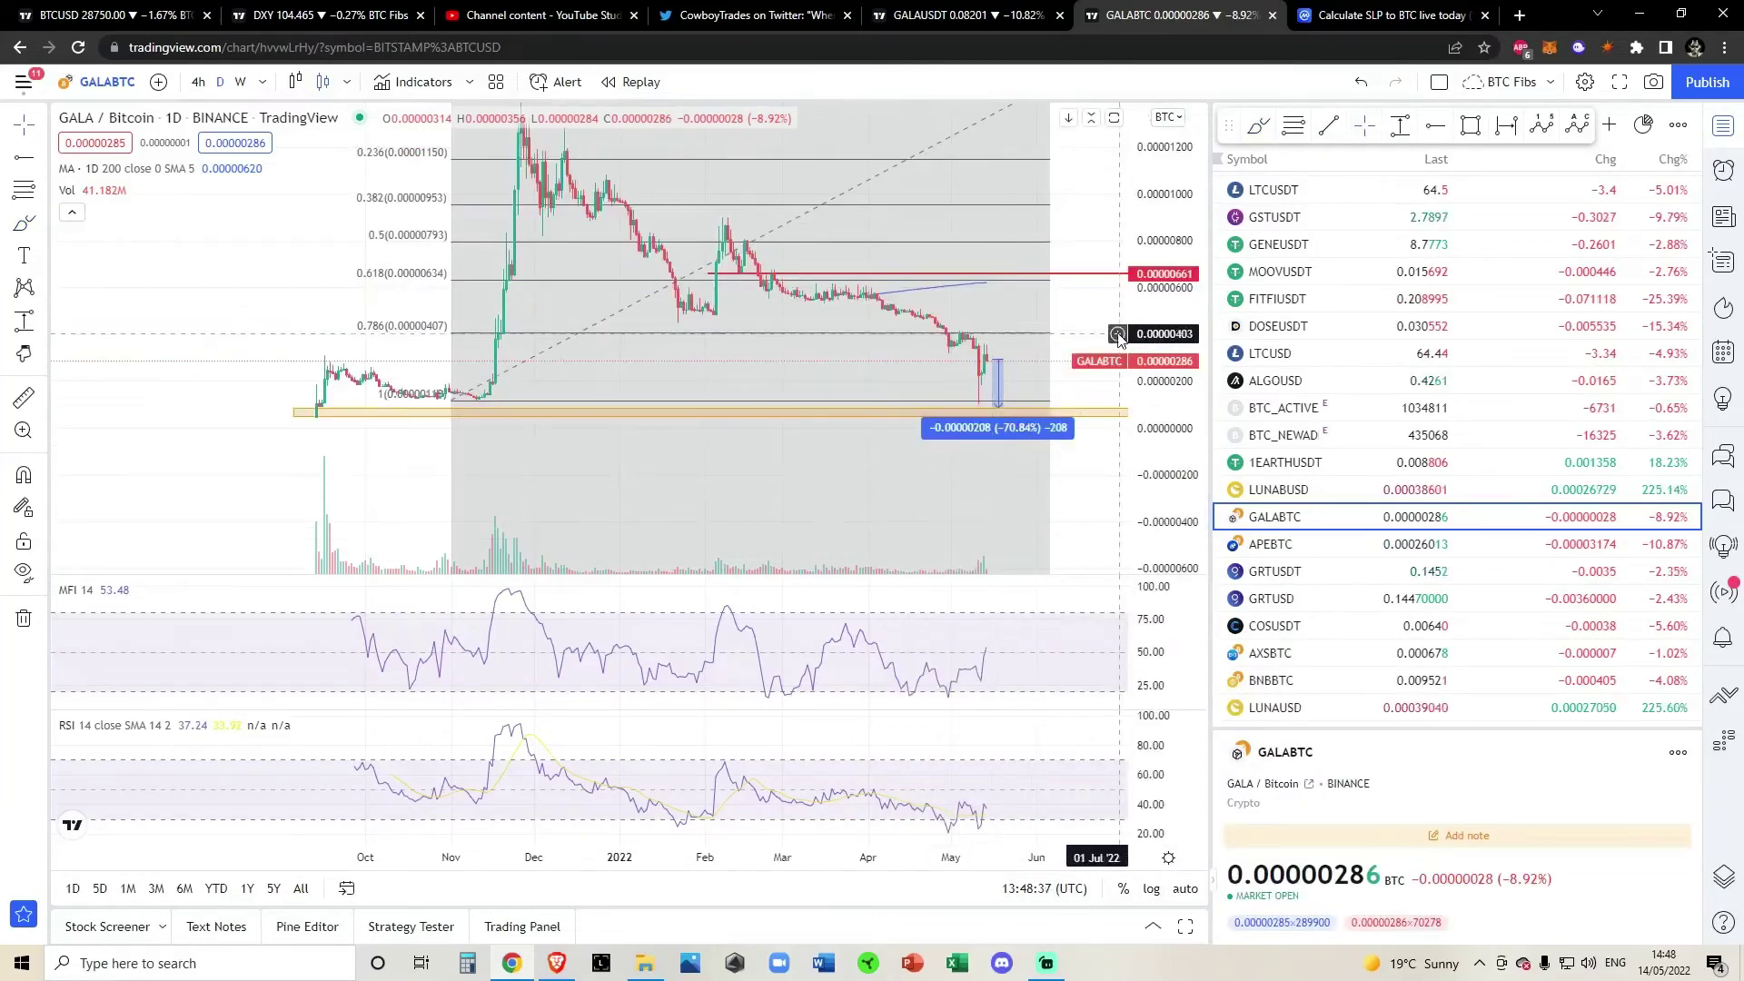
pyautogui.moveTo(1078, 349); pyautogui.dragTo(1077, 354)
pyautogui.moveTo(1181, 283); pyautogui.dragTo(1180, 333)
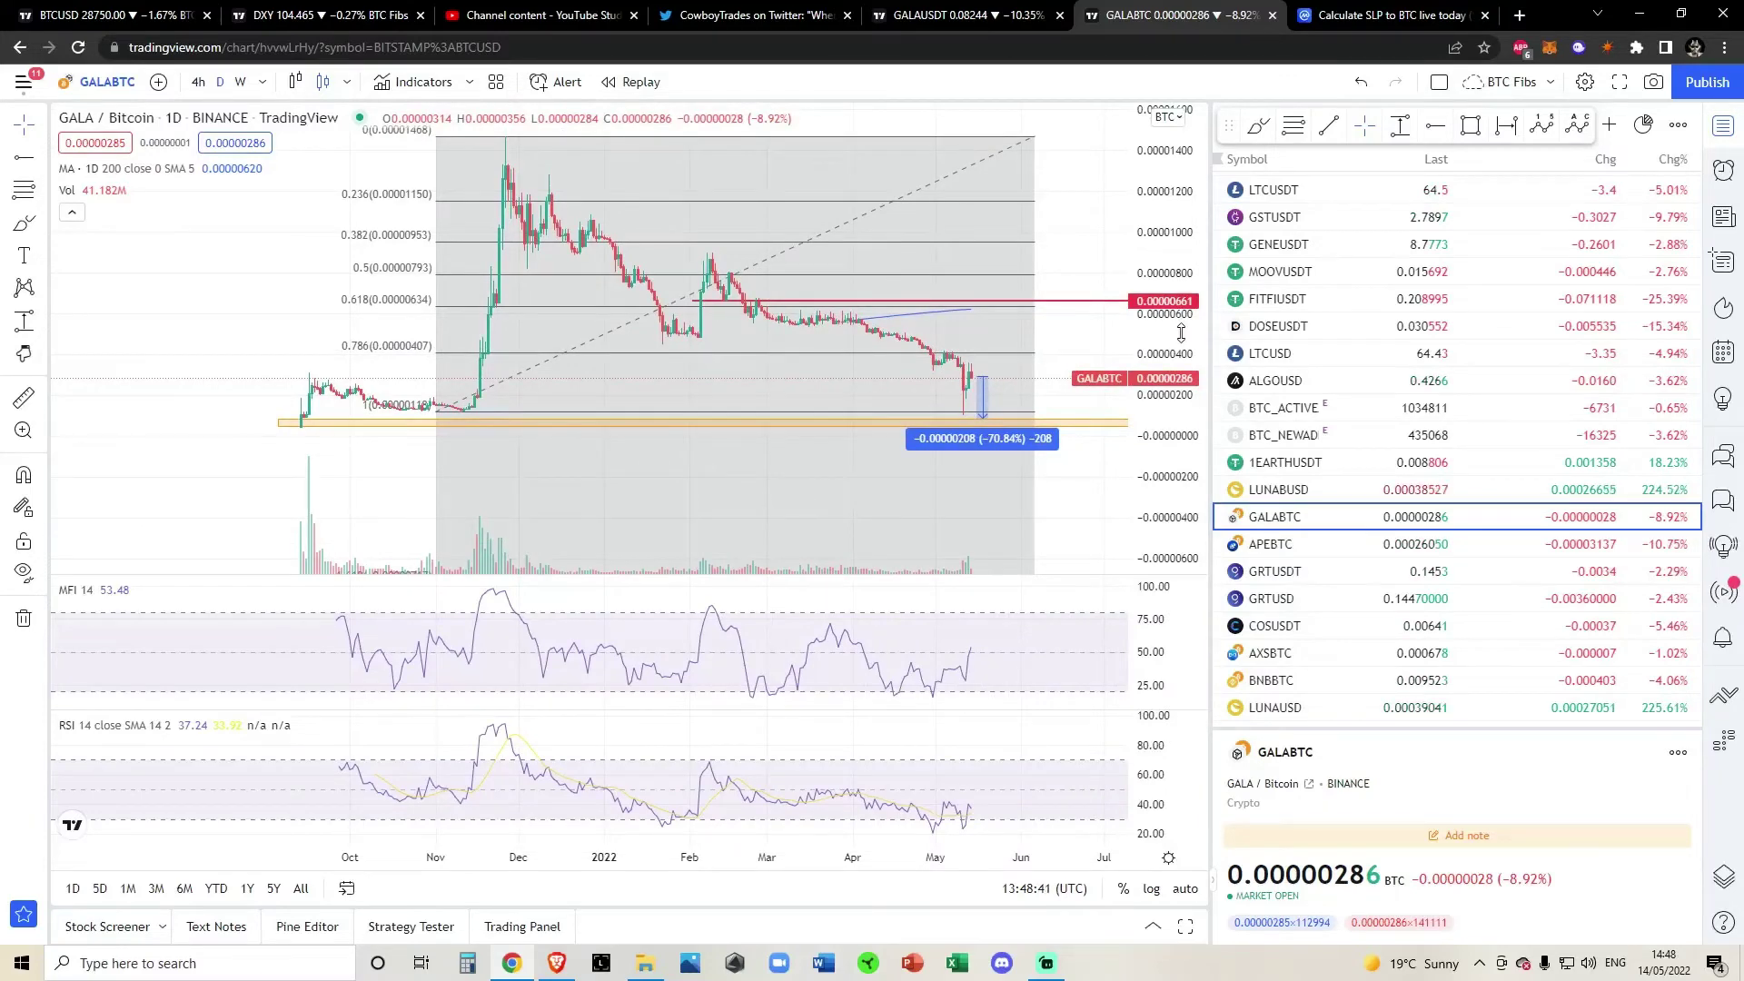
# Show GALAUSDT on the weekly timeframe and stretch its price range measurement down to the lowest green level, about 0.0208.
pyautogui.click(1000, 16)
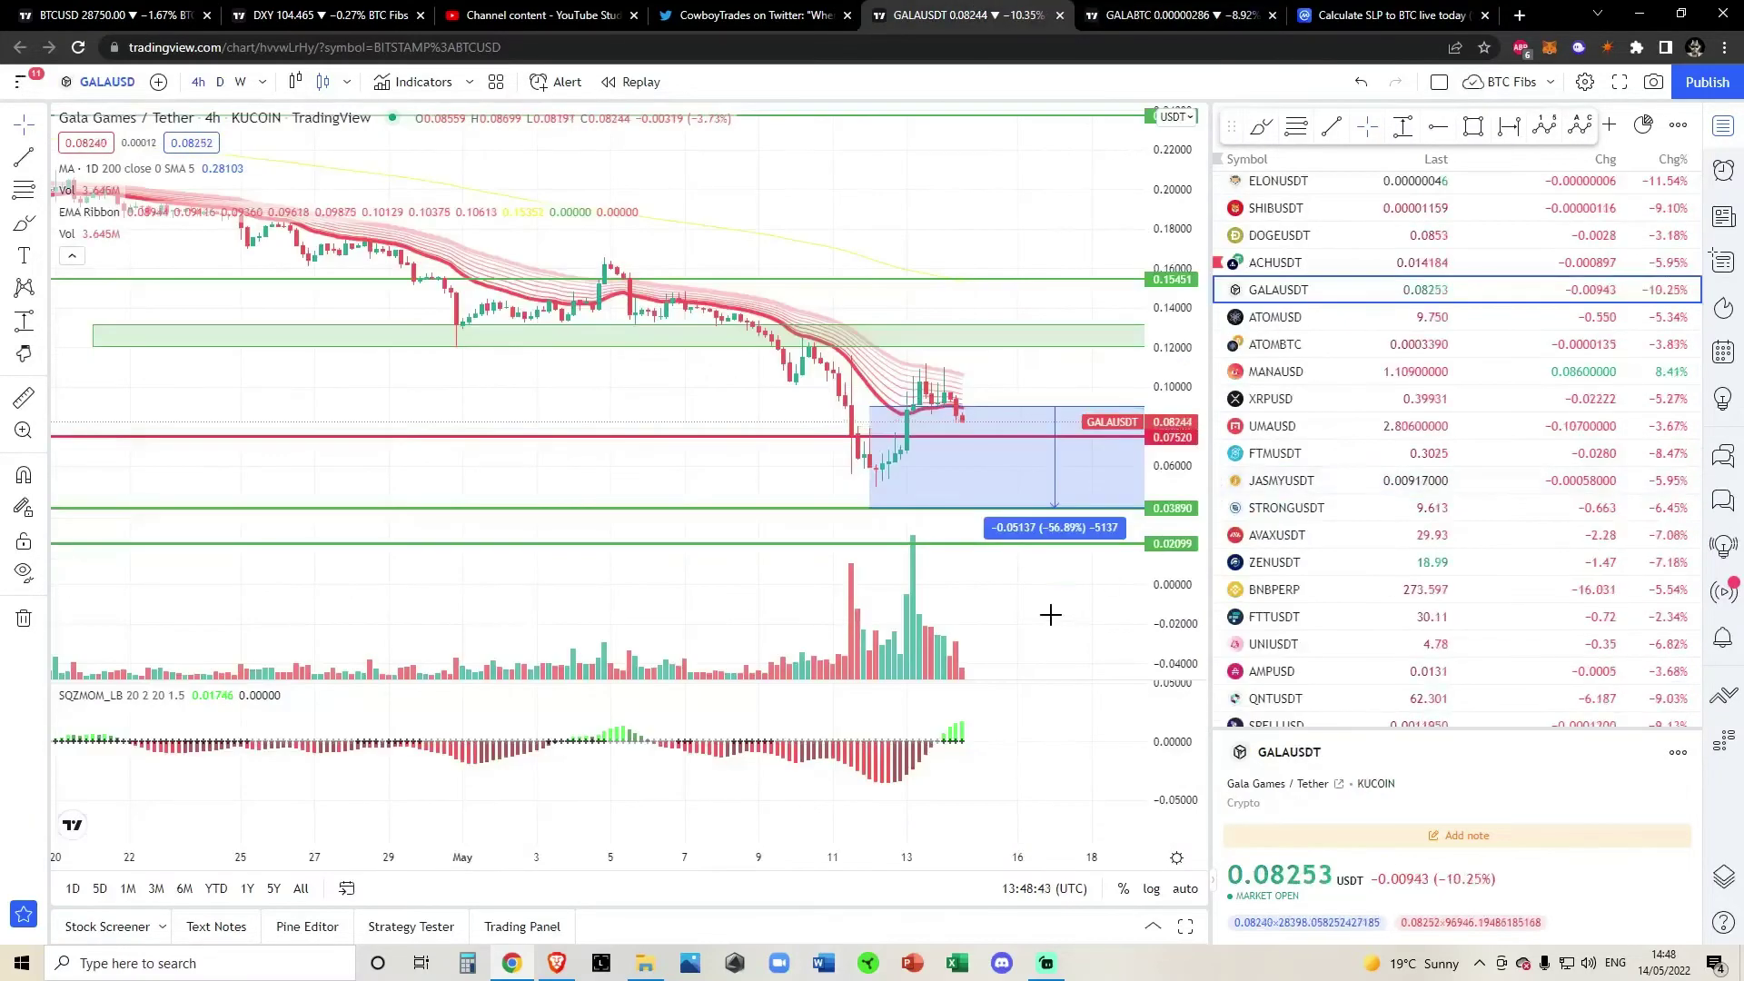
pyautogui.click(246, 88)
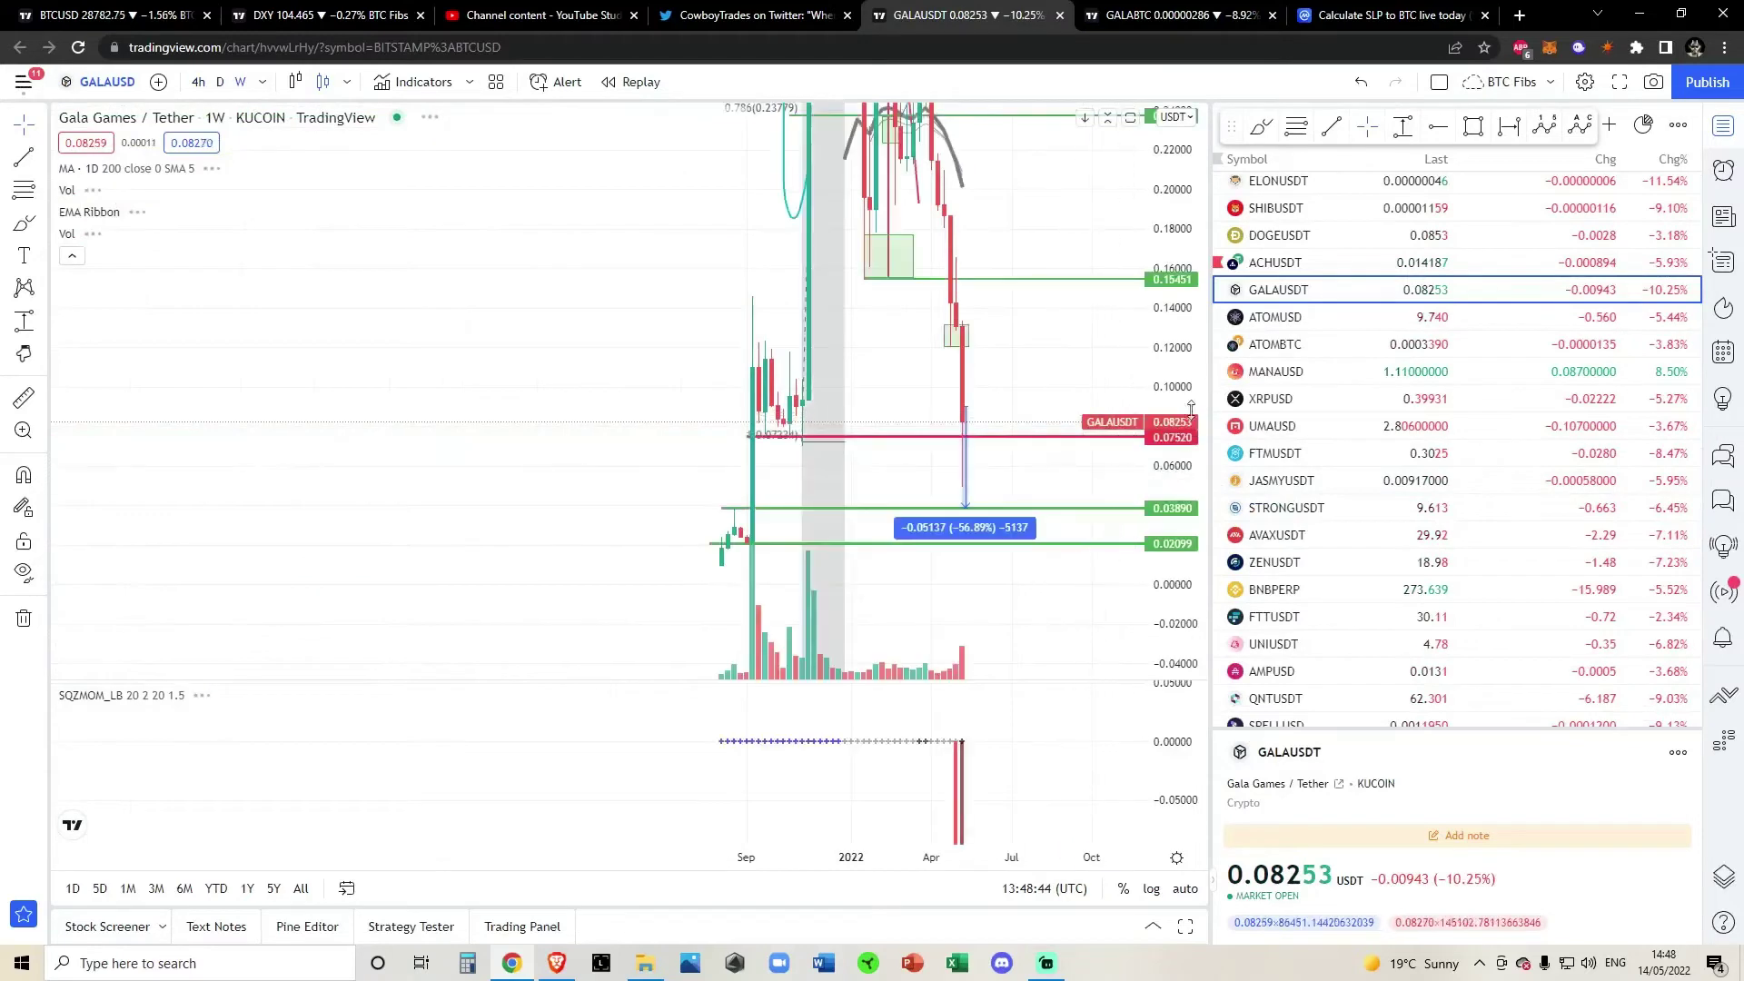
pyautogui.click(956, 509)
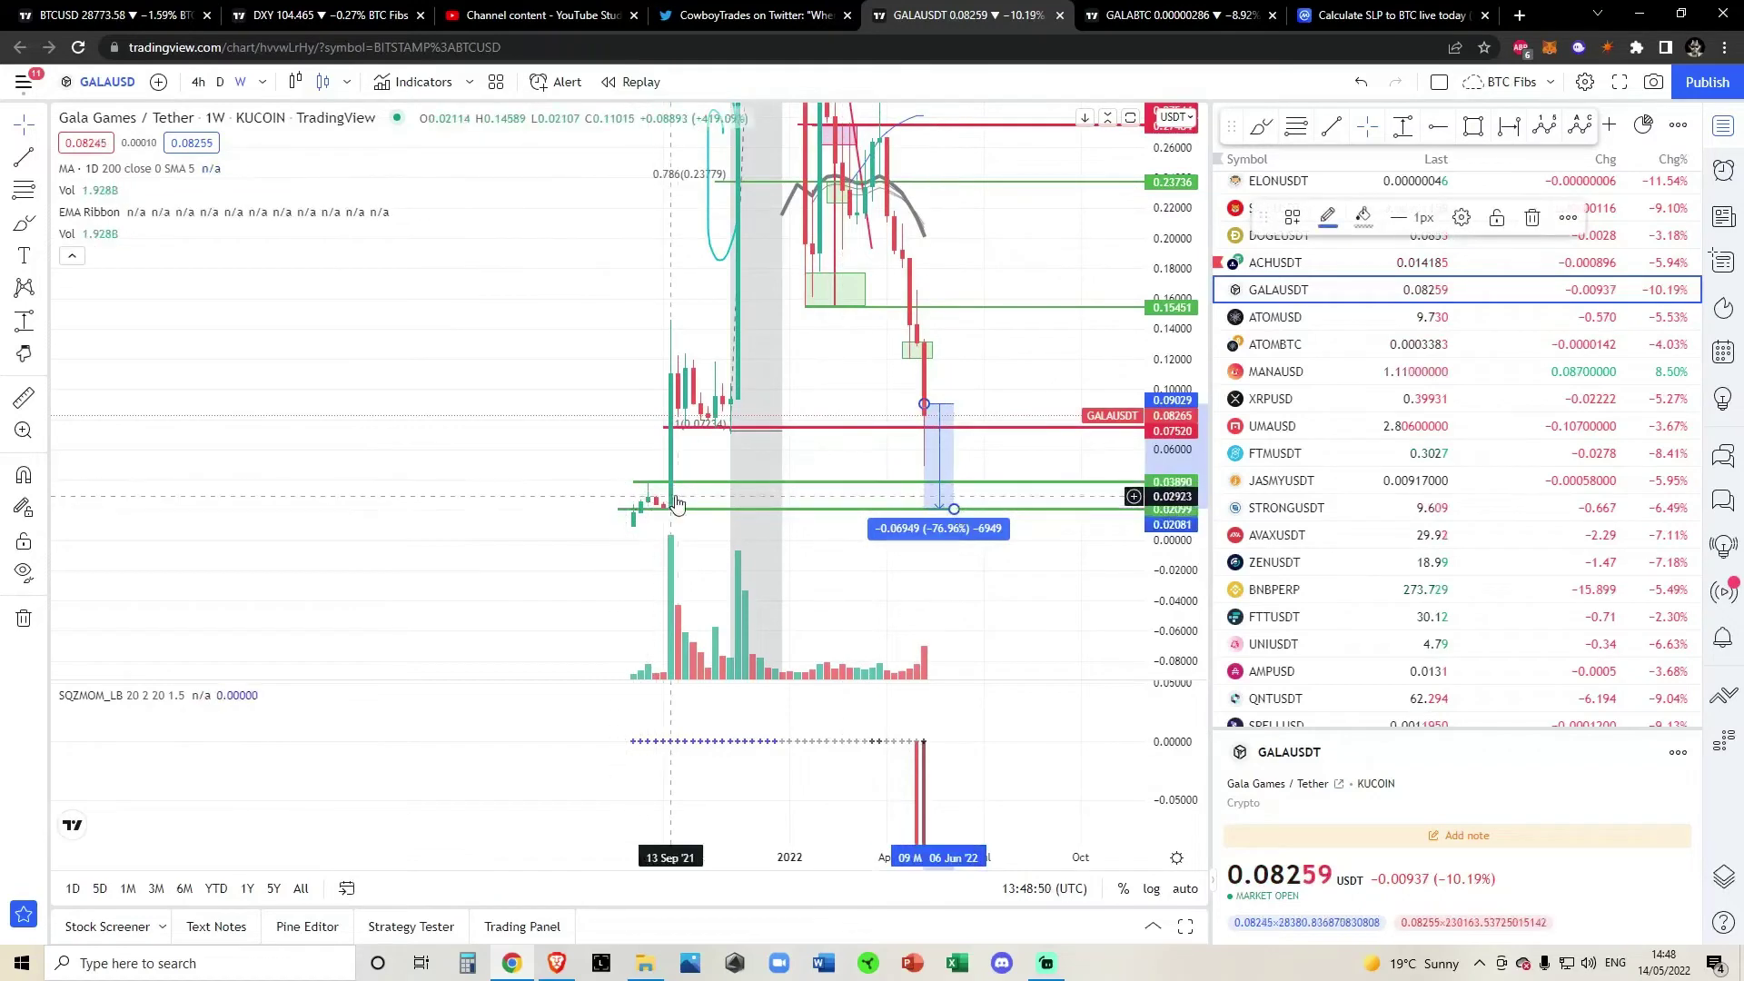
pyautogui.scroll(5, 952, 559)
pyautogui.moveTo(908, 580); pyautogui.dragTo(944, 579)
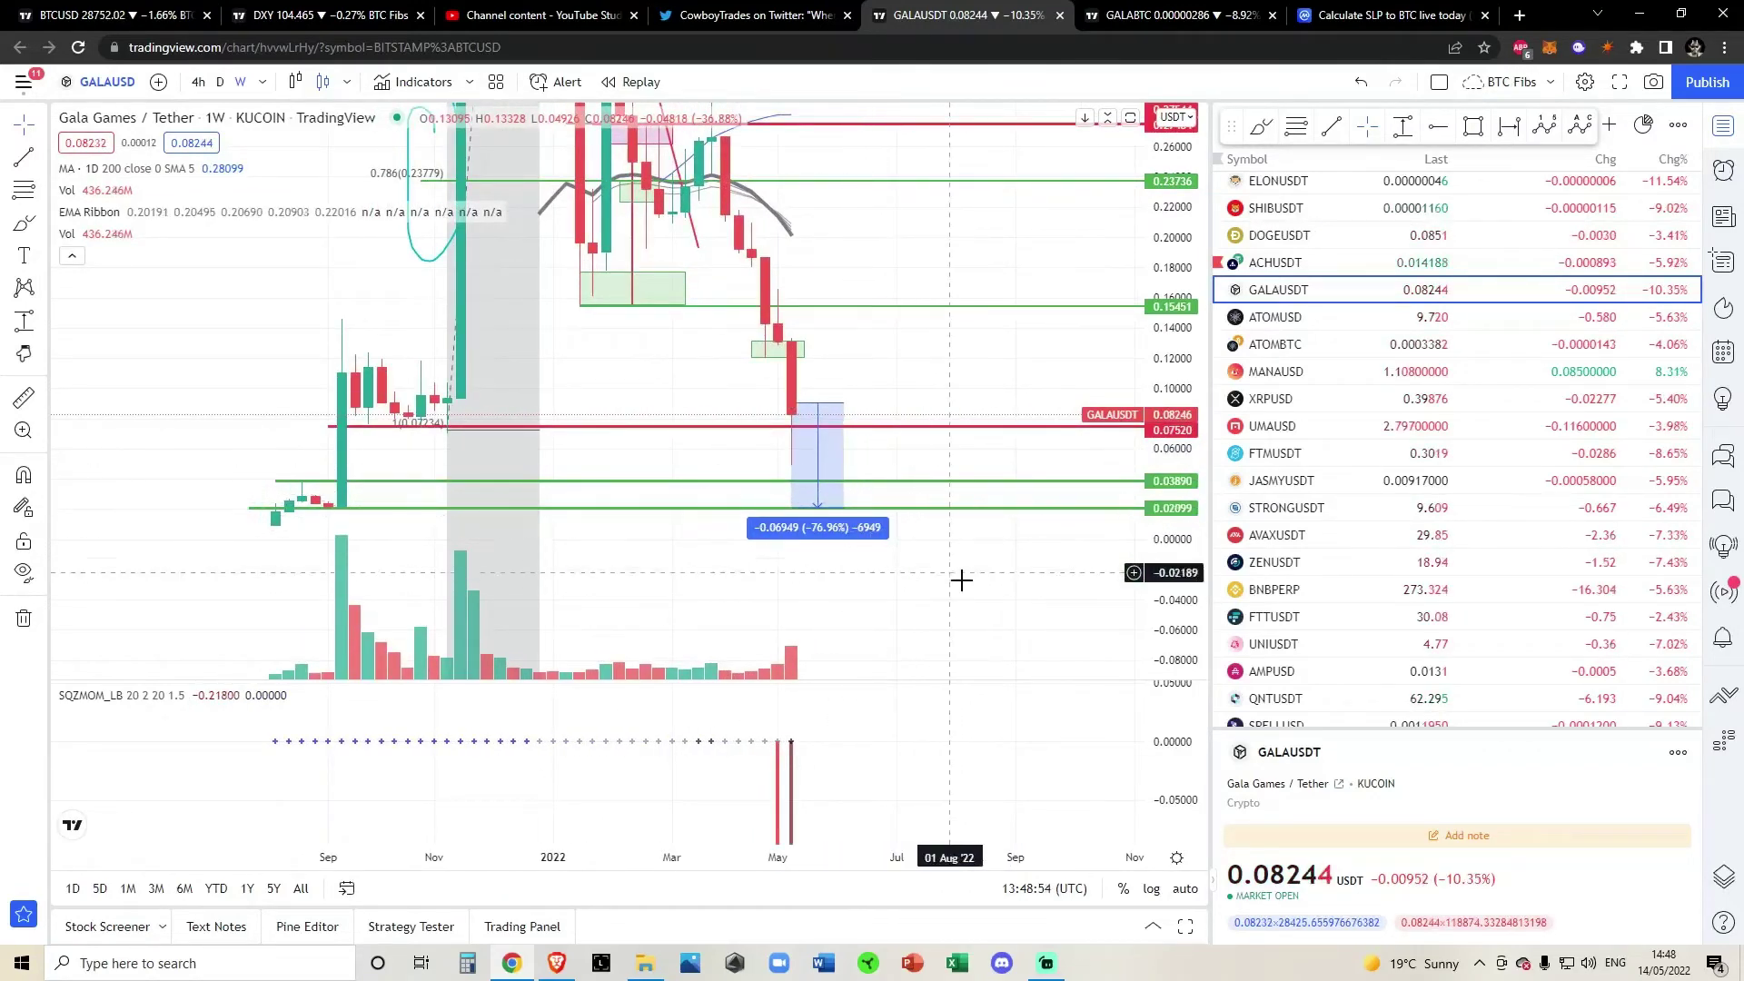
pyautogui.moveTo(961, 579); pyautogui.dragTo(1035, 556)
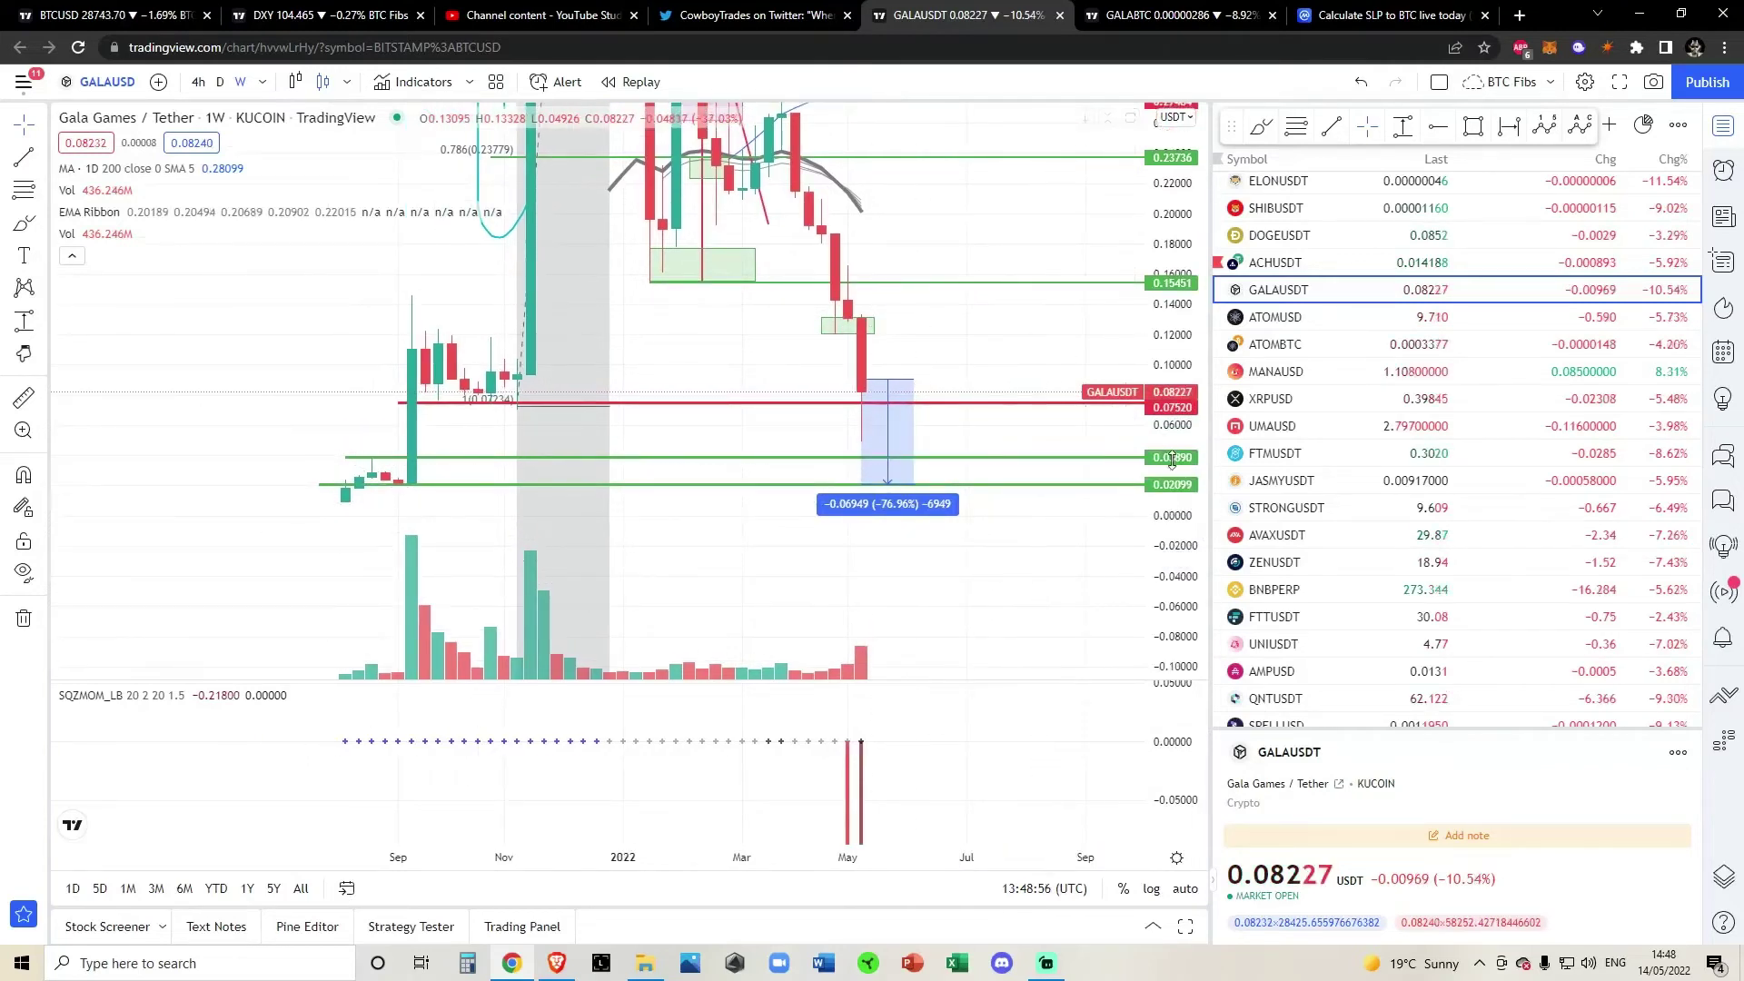
pyautogui.moveTo(1172, 458); pyautogui.dragTo(1173, 439)
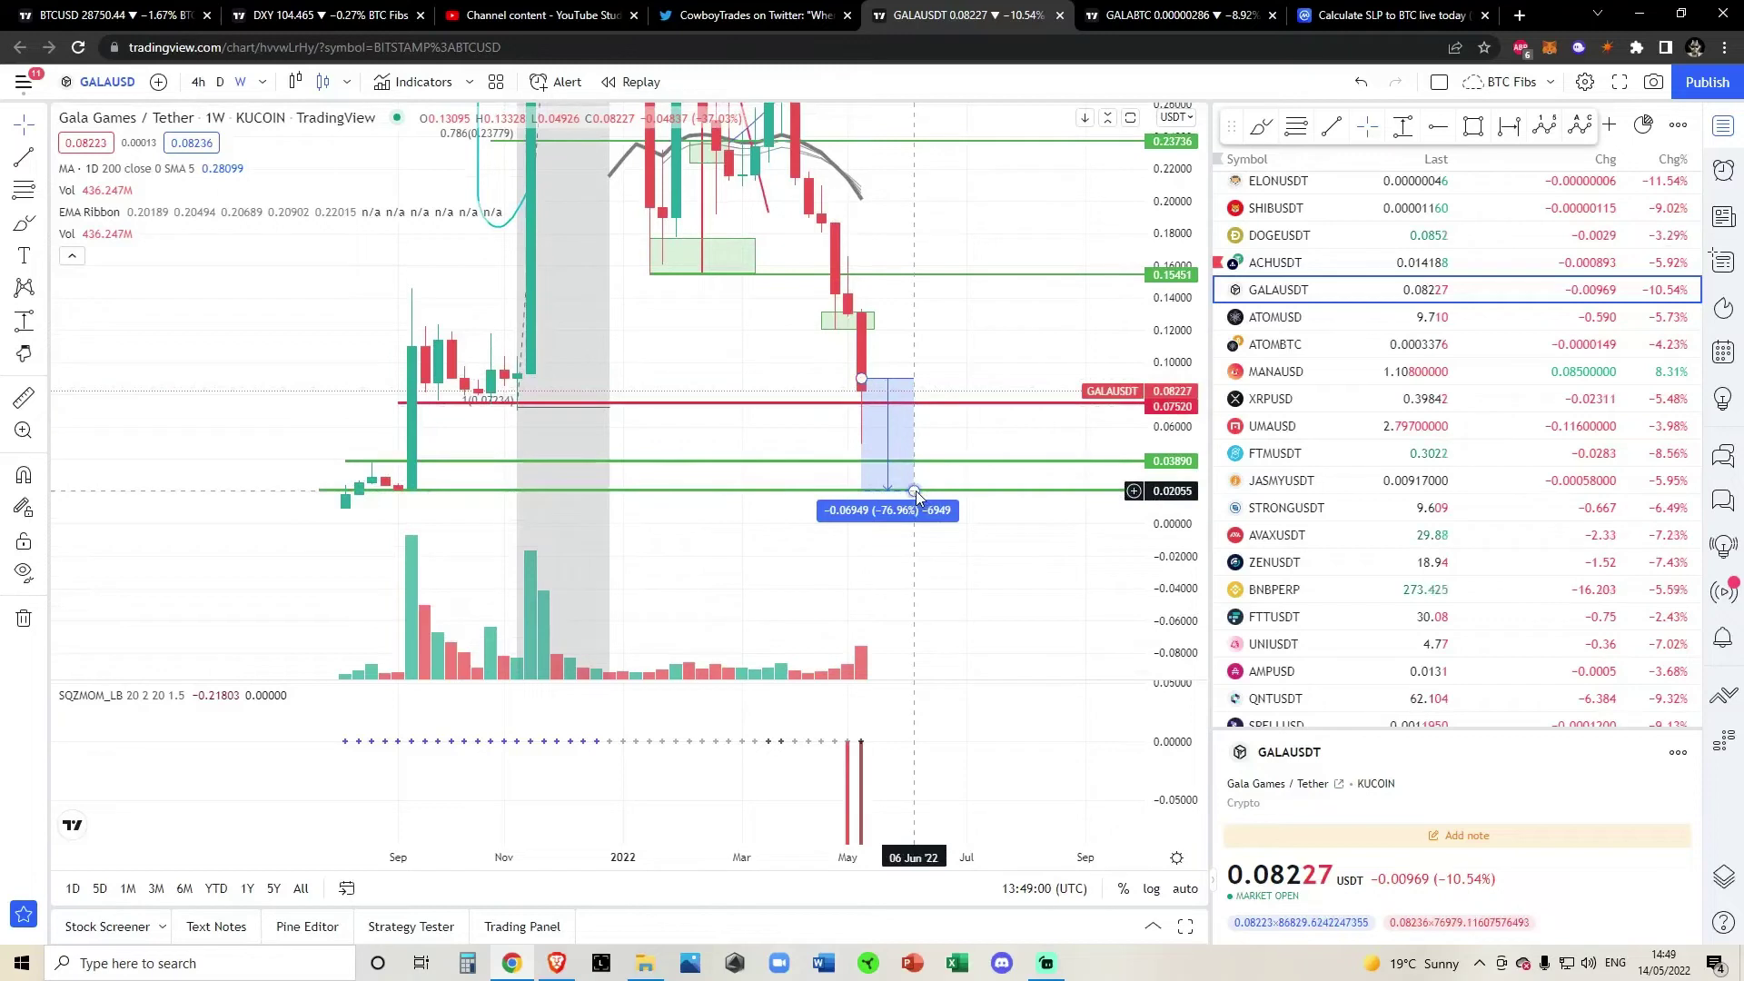
# Try shortening the GALAUSDT price range to the latest weekly candle's low near 0.05, and undo the change.
pyautogui.moveTo(916, 490); pyautogui.dragTo(928, 445)
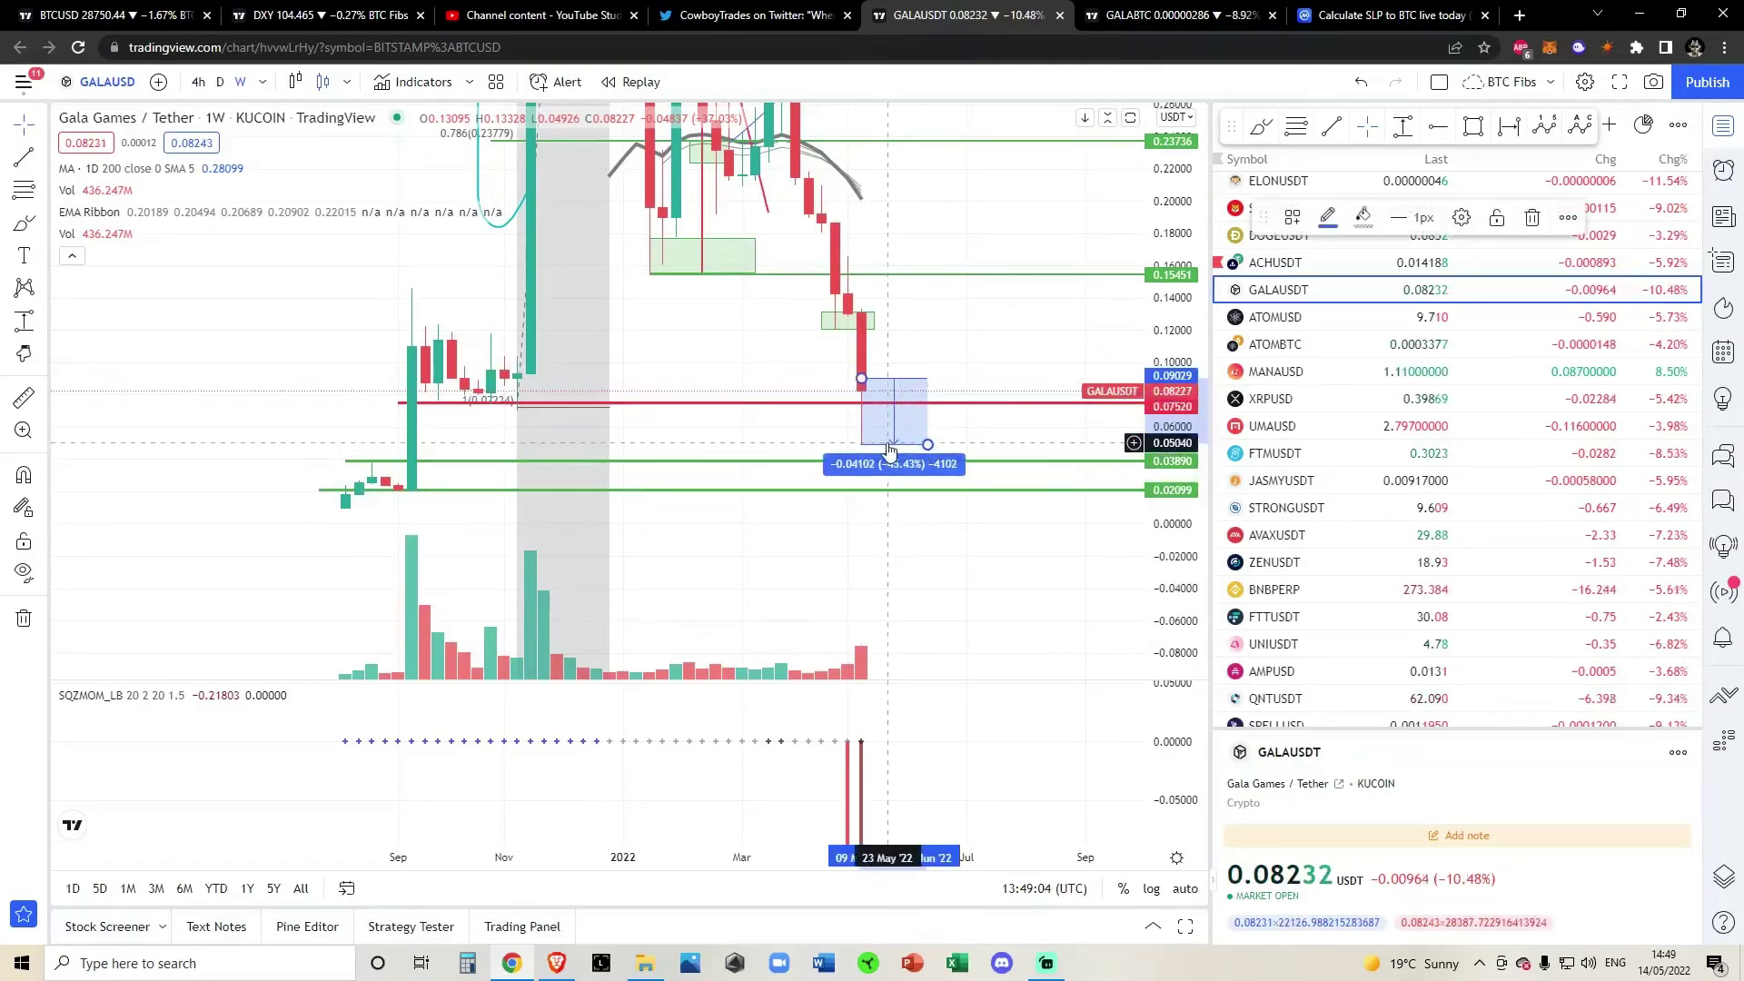
pyautogui.click(1361, 81)
pyautogui.moveTo(954, 341); pyautogui.dragTo(983, 386)
pyautogui.moveTo(1157, 318); pyautogui.dragTo(1157, 472)
# Switch to the BTCUSD weekly chart in Brave, brush circles around the late-2018 and May 2022 breakdowns and outline both descending triangles.
pyautogui.click(557, 963)
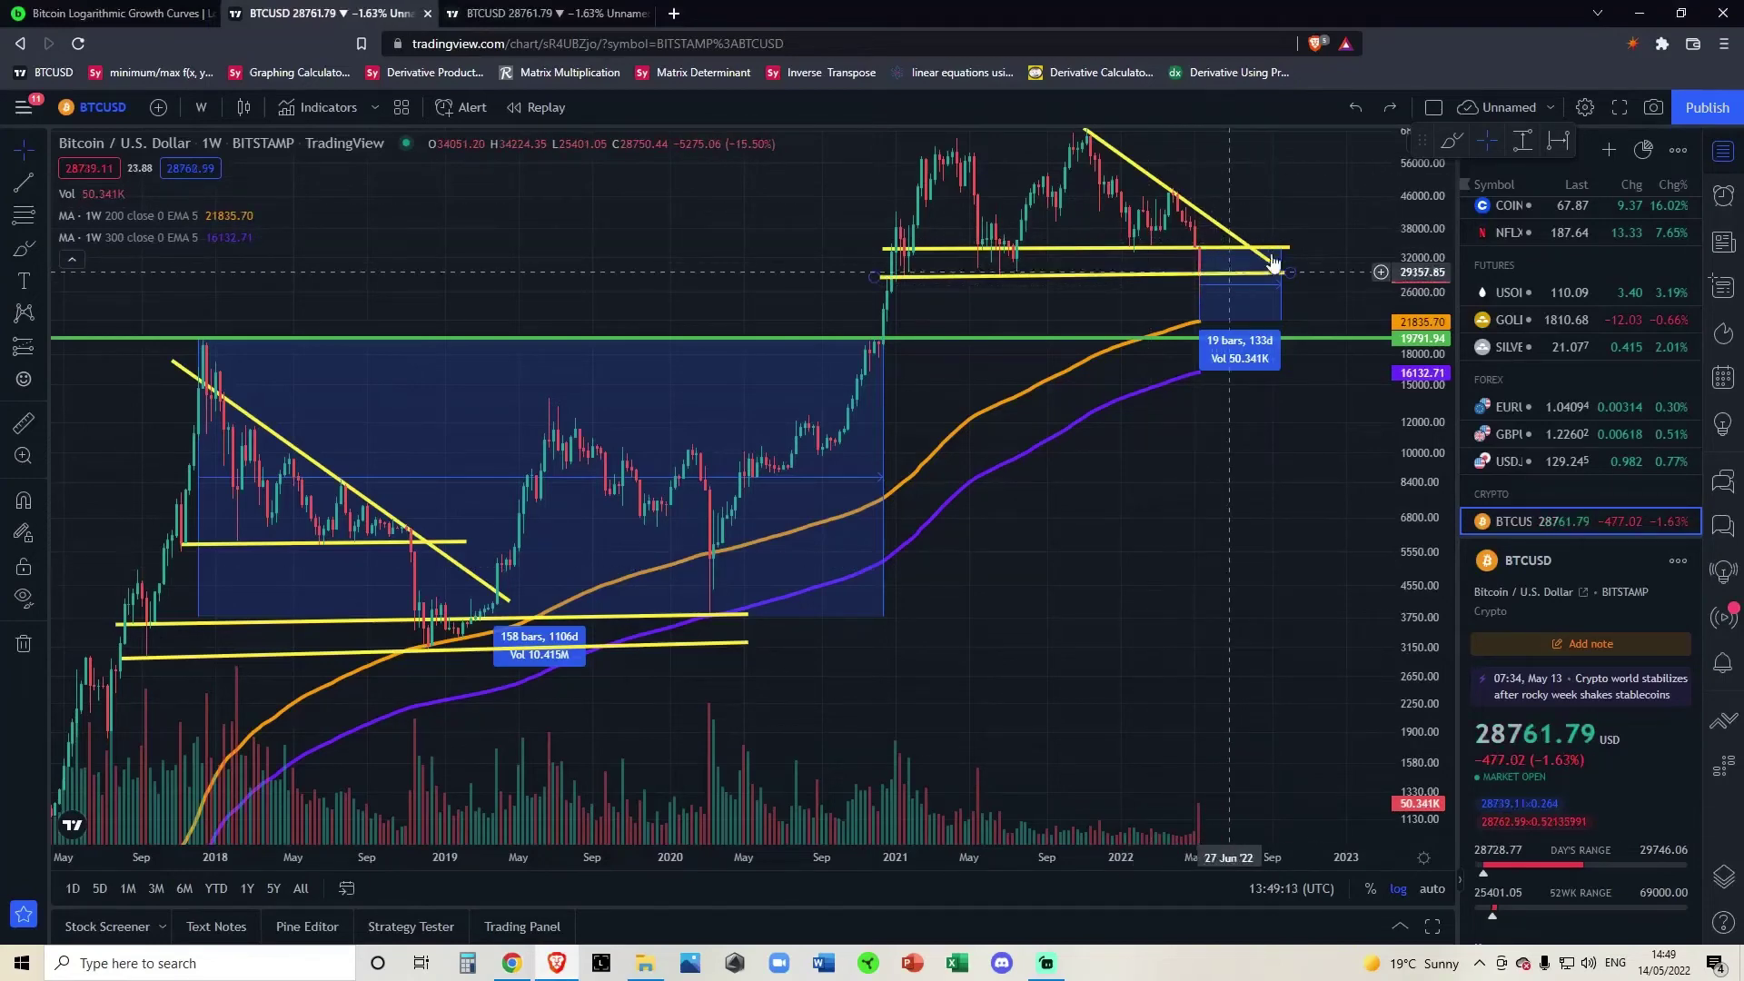
pyautogui.click(1451, 141)
pyautogui.moveTo(422, 536)
pyautogui.mouseDown()
pyautogui.moveTo(438, 563)
pyautogui.moveTo(414, 533)
pyautogui.mouseUp()
pyautogui.moveTo(1190, 237); pyautogui.dragTo(1193, 240)
pyautogui.moveTo(1417, 289); pyautogui.dragTo(1417, 439)
pyautogui.moveTo(204, 523)
pyautogui.mouseDown()
pyautogui.moveTo(396, 527)
pyautogui.moveTo(202, 427)
pyautogui.mouseUp()
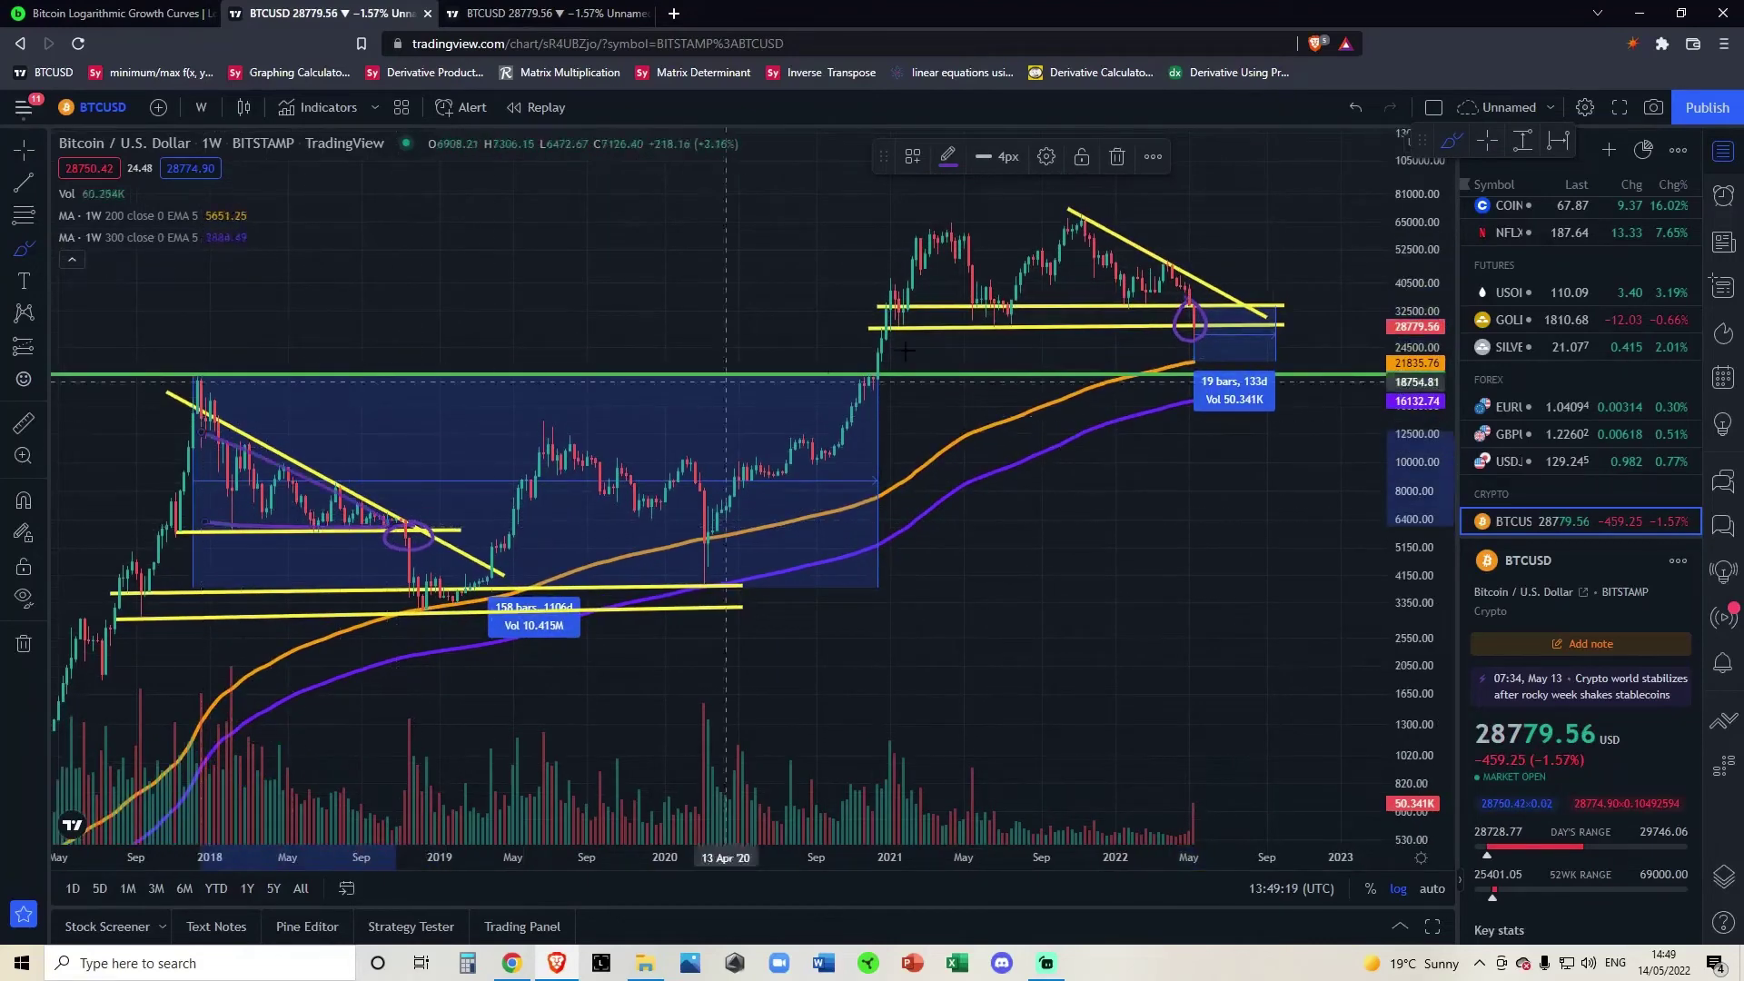
pyautogui.moveTo(1004, 311)
pyautogui.mouseDown()
pyautogui.moveTo(1277, 292)
pyautogui.moveTo(1076, 223)
pyautogui.mouseUp()
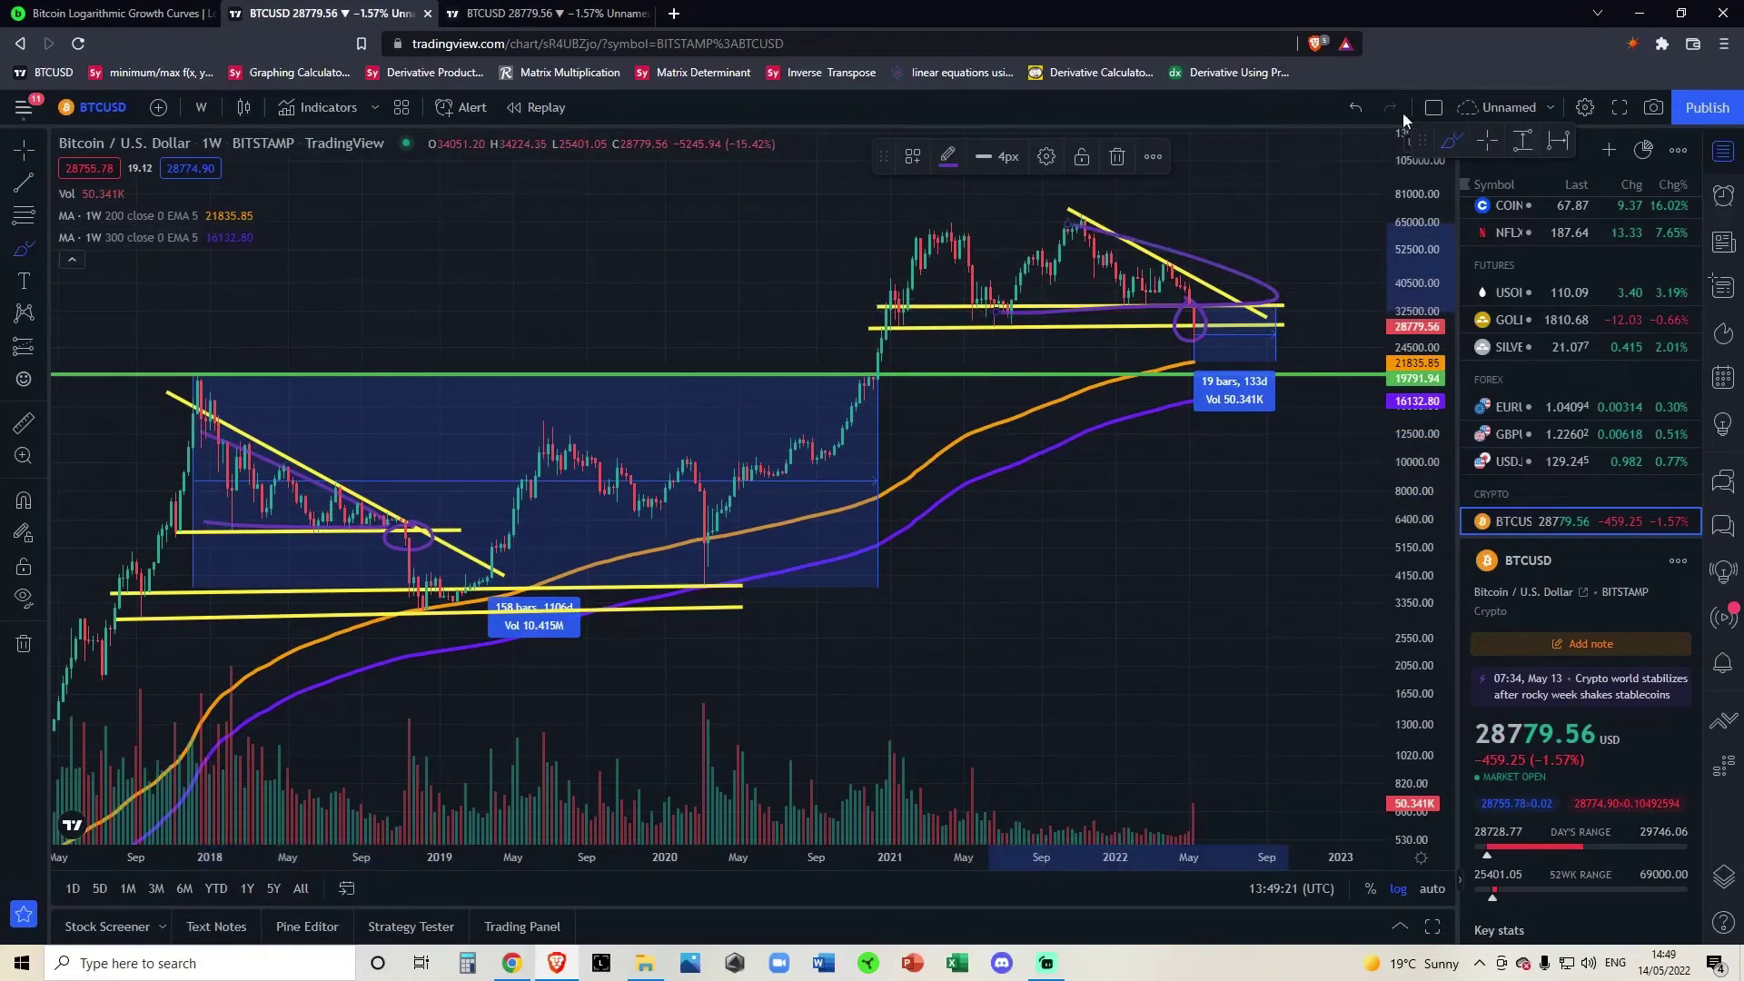
# Undo the brush circles and triangle outlines on the BTCUSD chart and return to the crosshair cursor.
pyautogui.click(1356, 107)
pyautogui.click(1356, 107)
pyautogui.click(1356, 107)
pyautogui.click(1356, 107)
pyautogui.click(1356, 108)
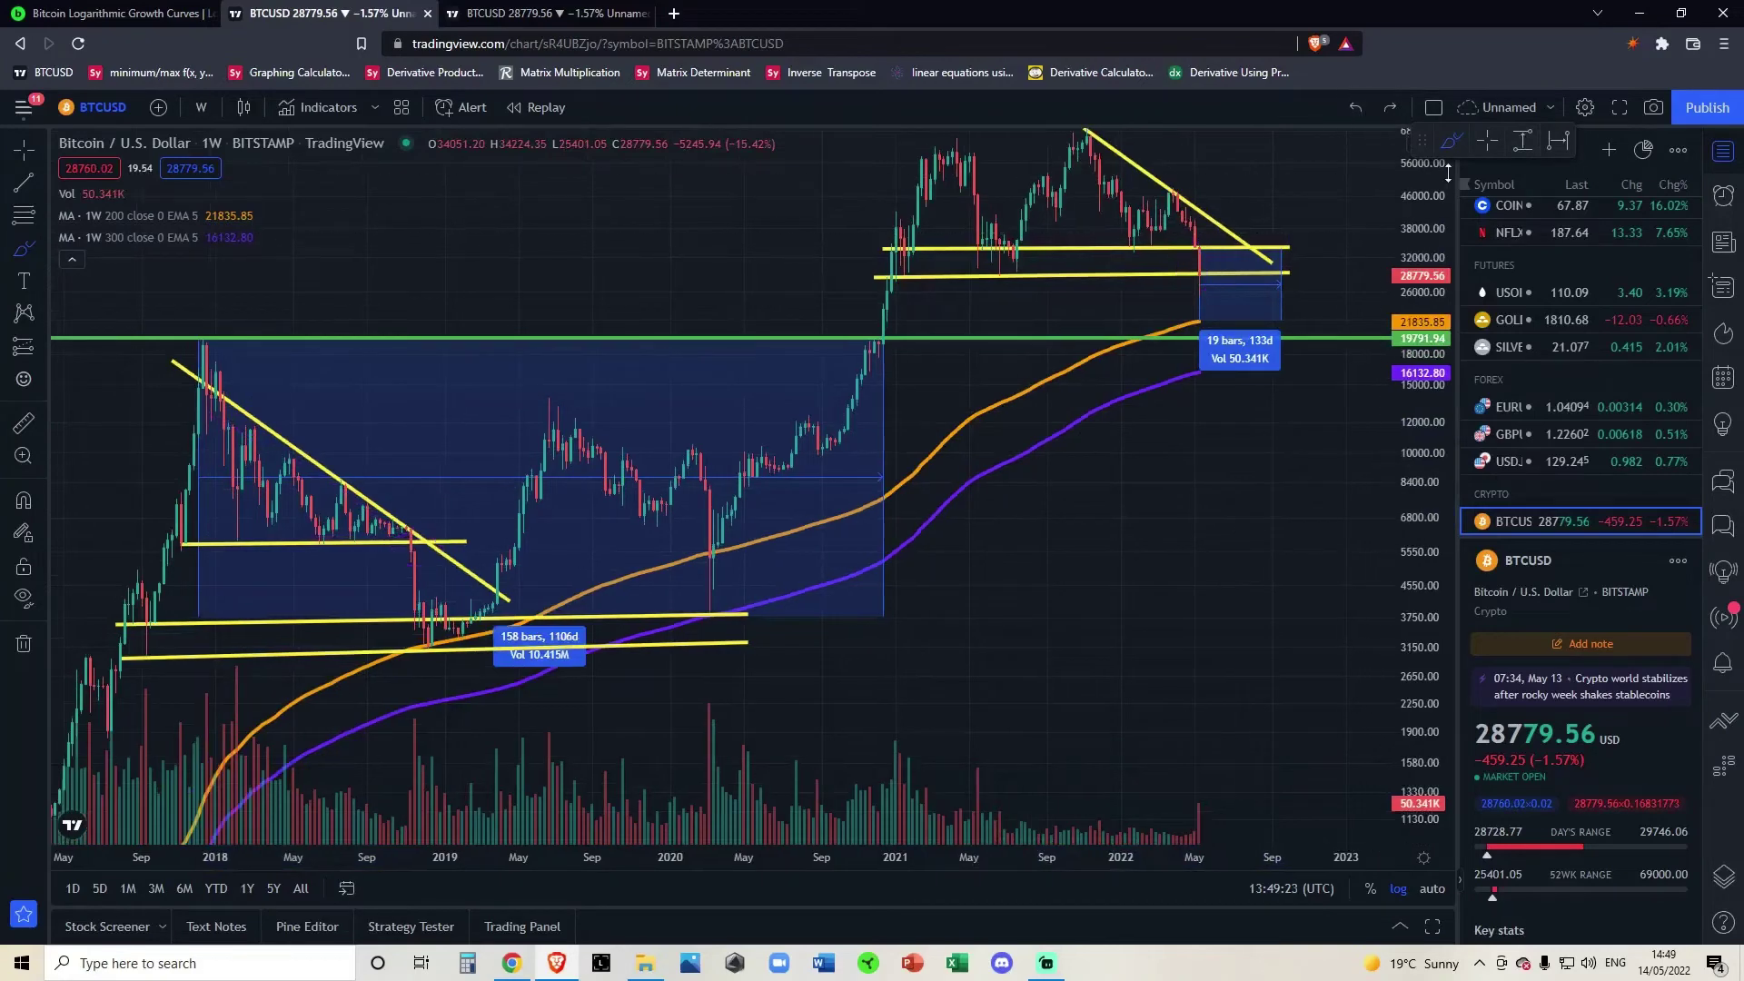
pyautogui.click(1487, 145)
# Switch back to Chrome, set GALAUSDT to the daily timeframe and compare its downtrend with the GALABTC daily chart.
pyautogui.click(511, 966)
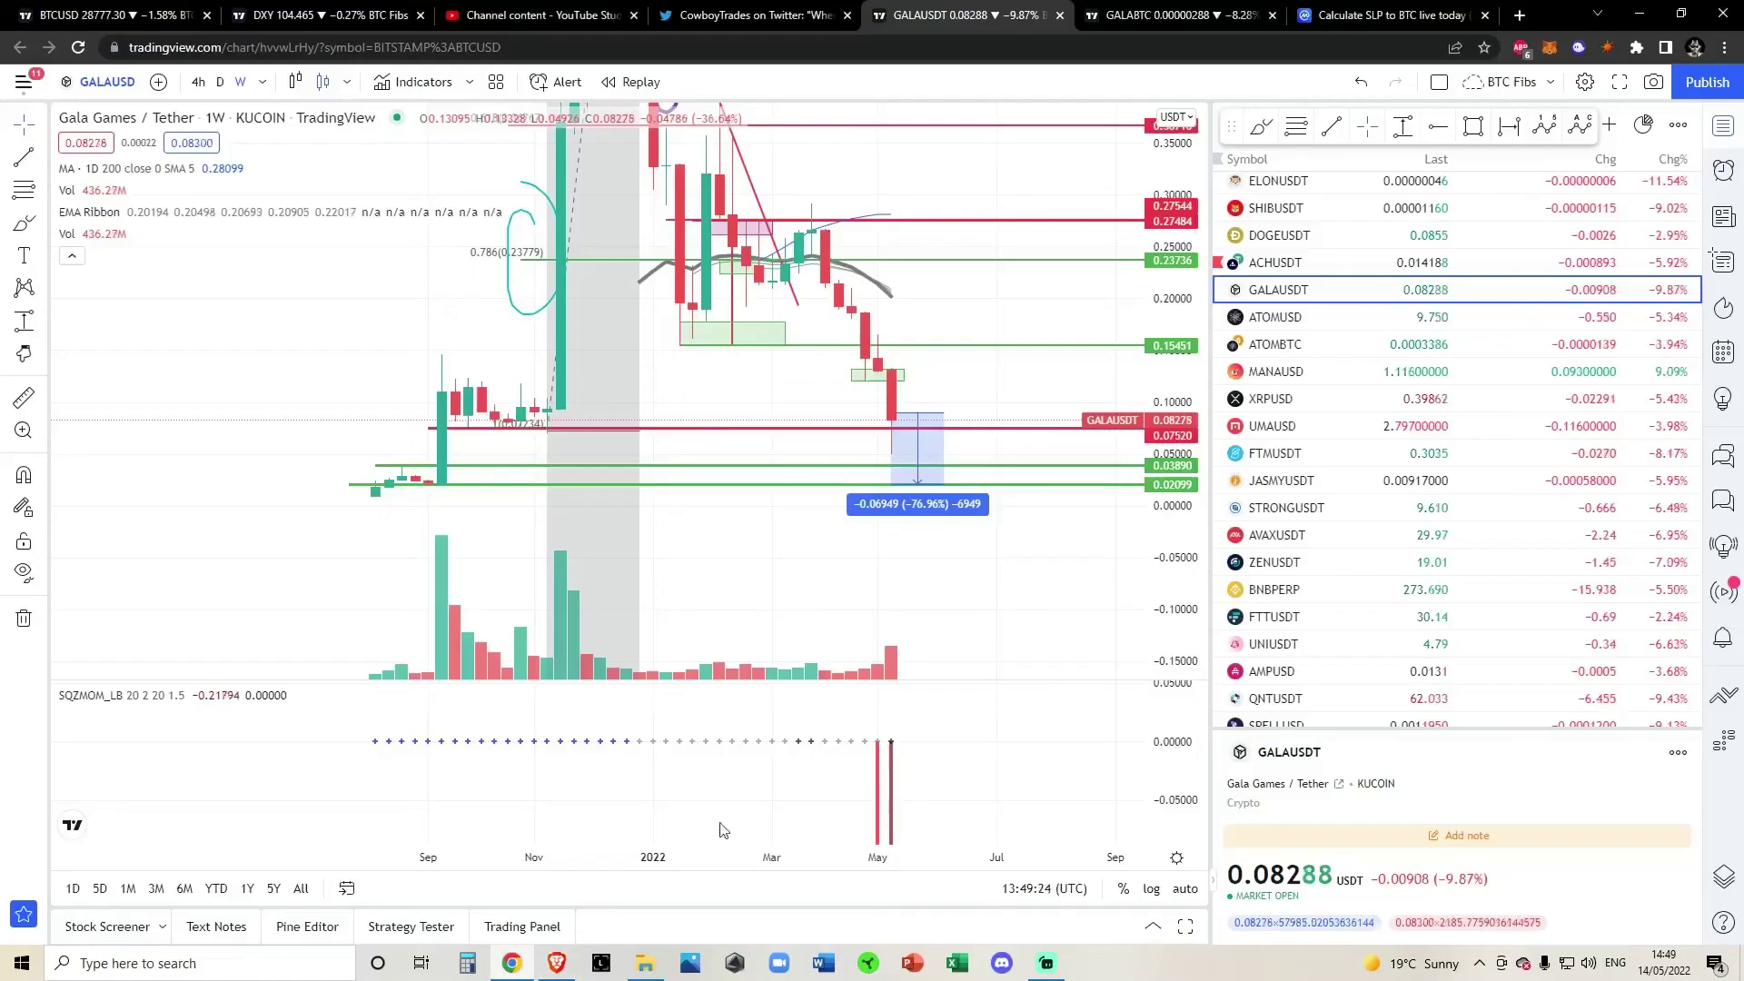
pyautogui.click(219, 82)
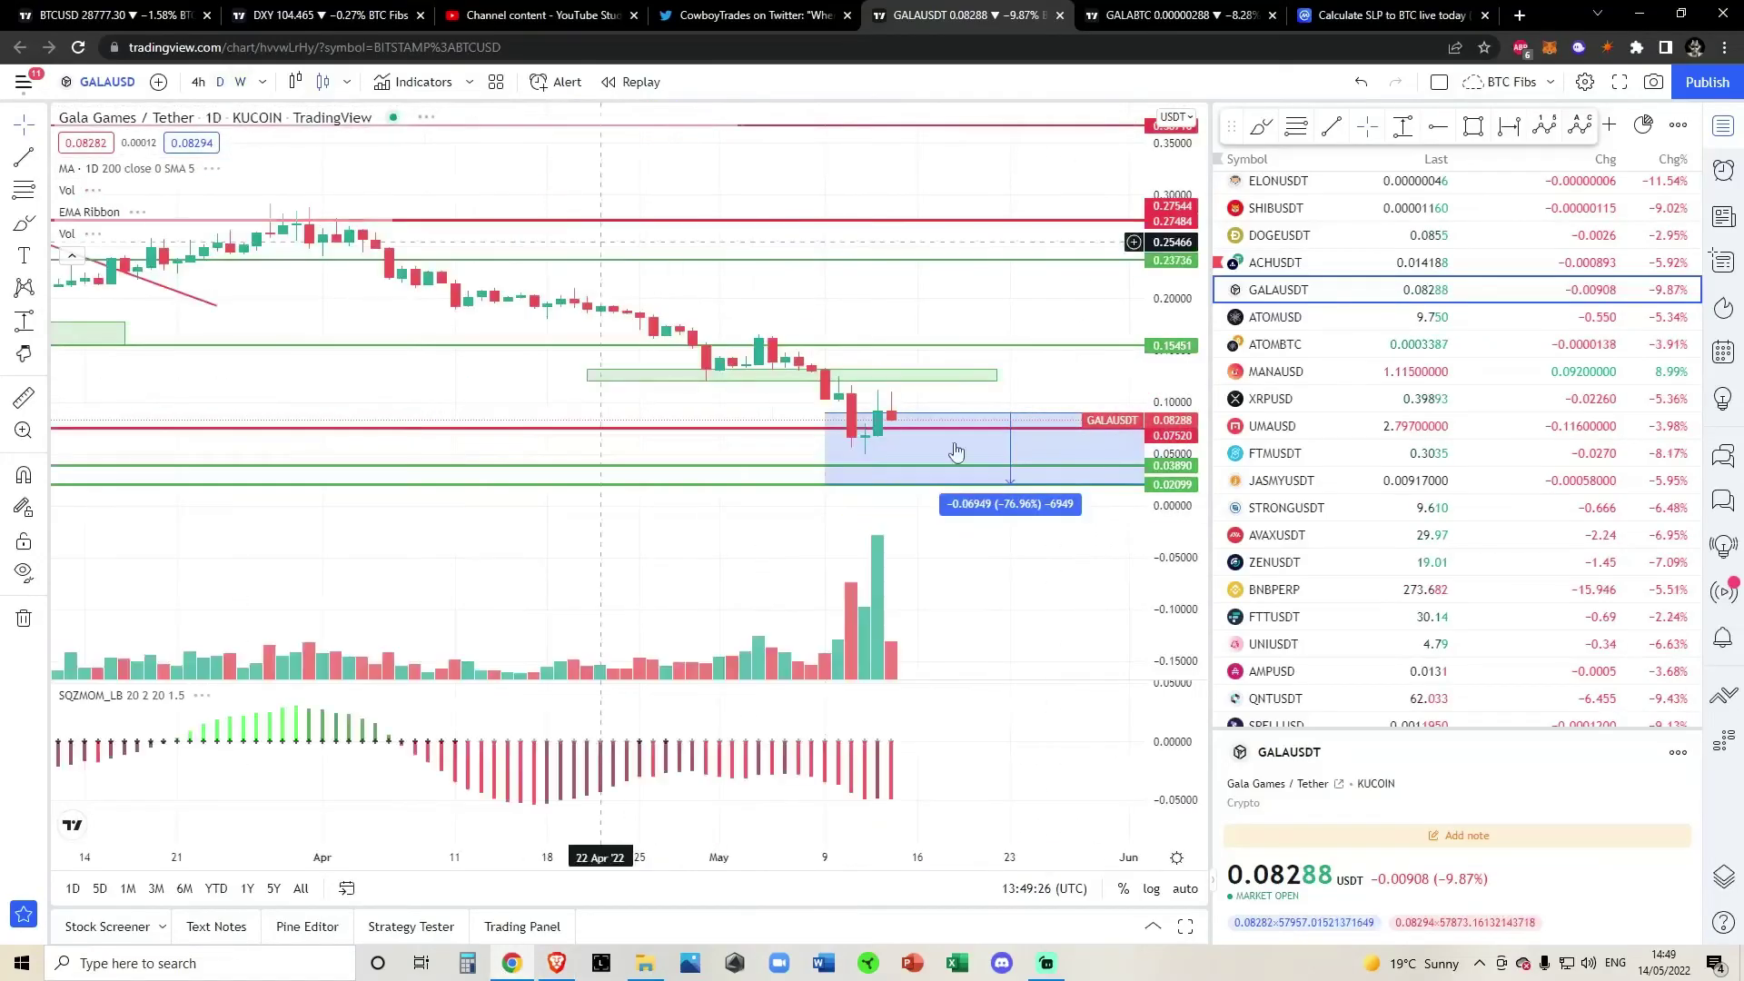
pyautogui.scroll(-6, 1098, 614)
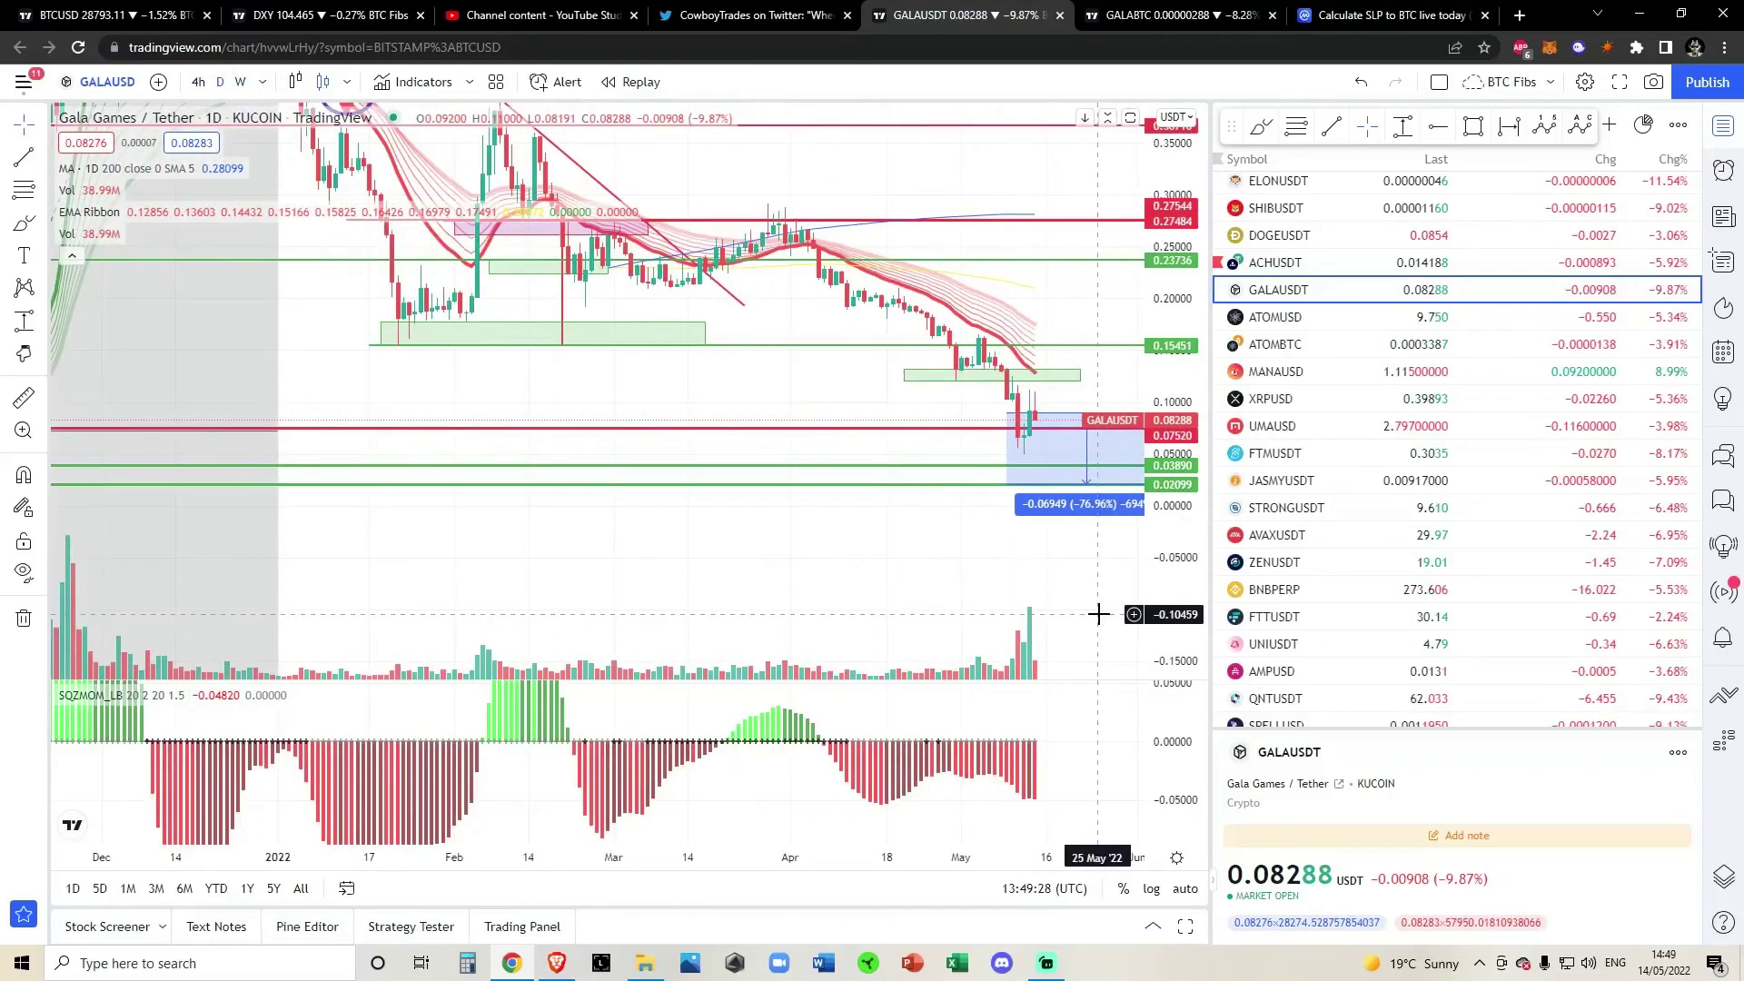
pyautogui.hotkey('ctrl', 'Tab')
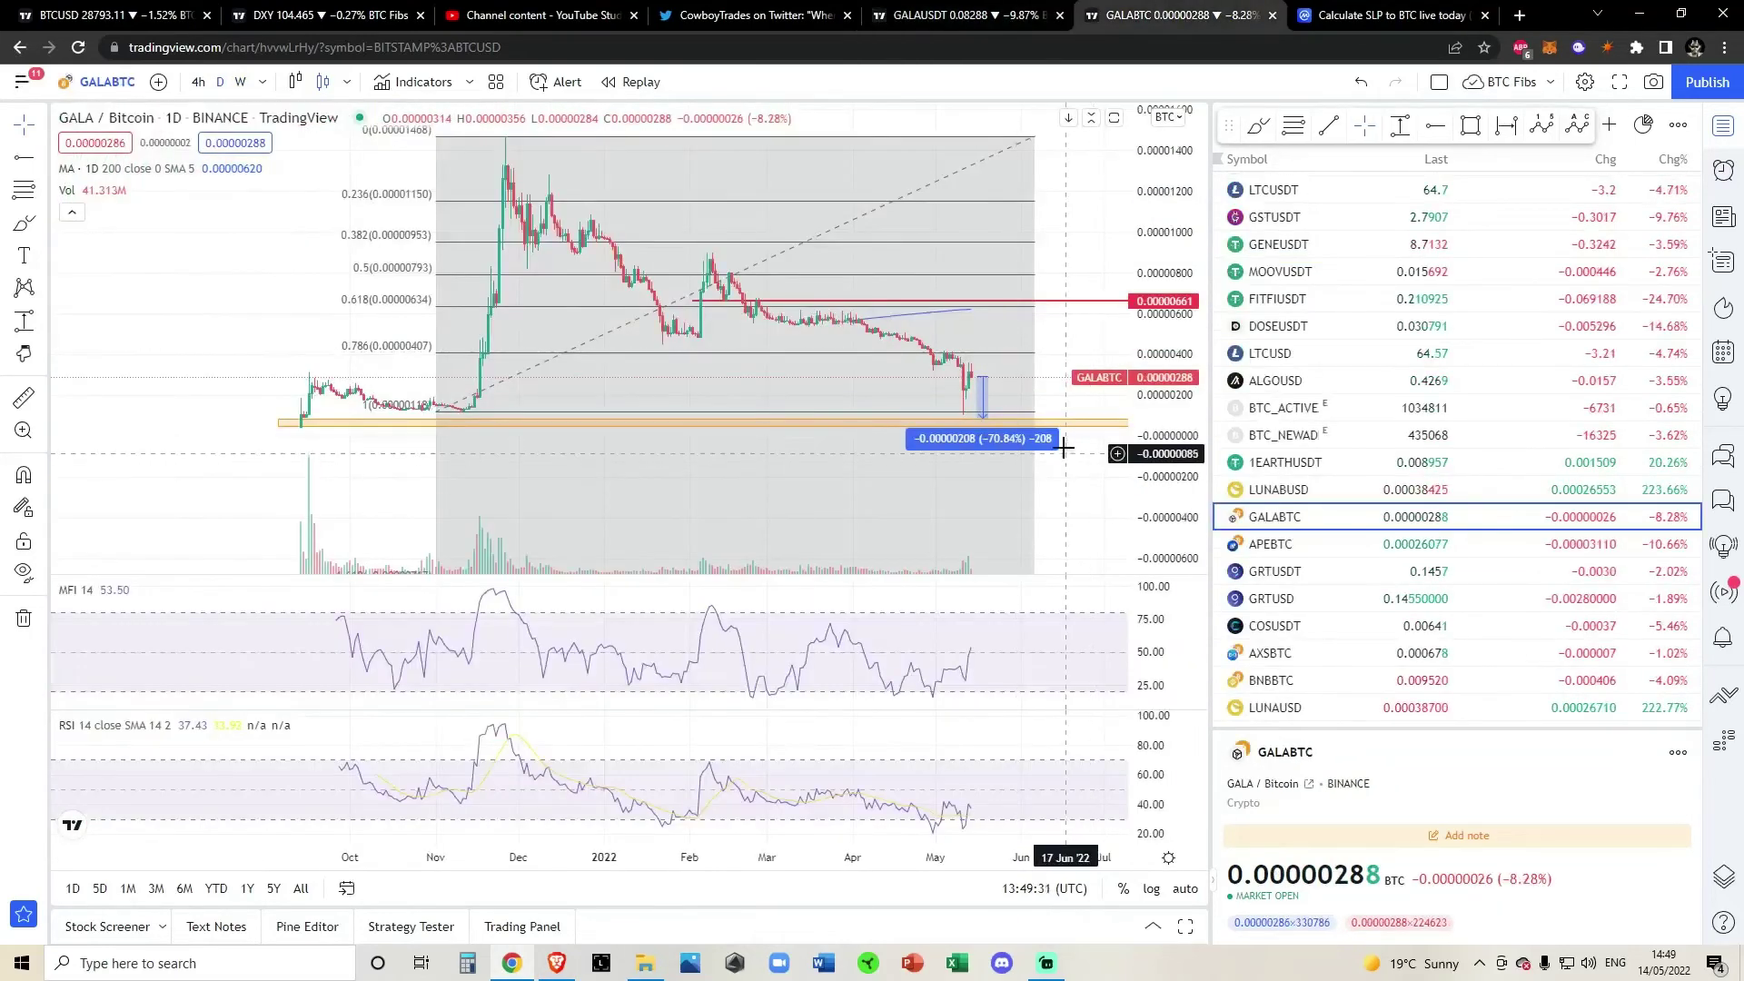
pyautogui.scroll(2, 1095, 363)
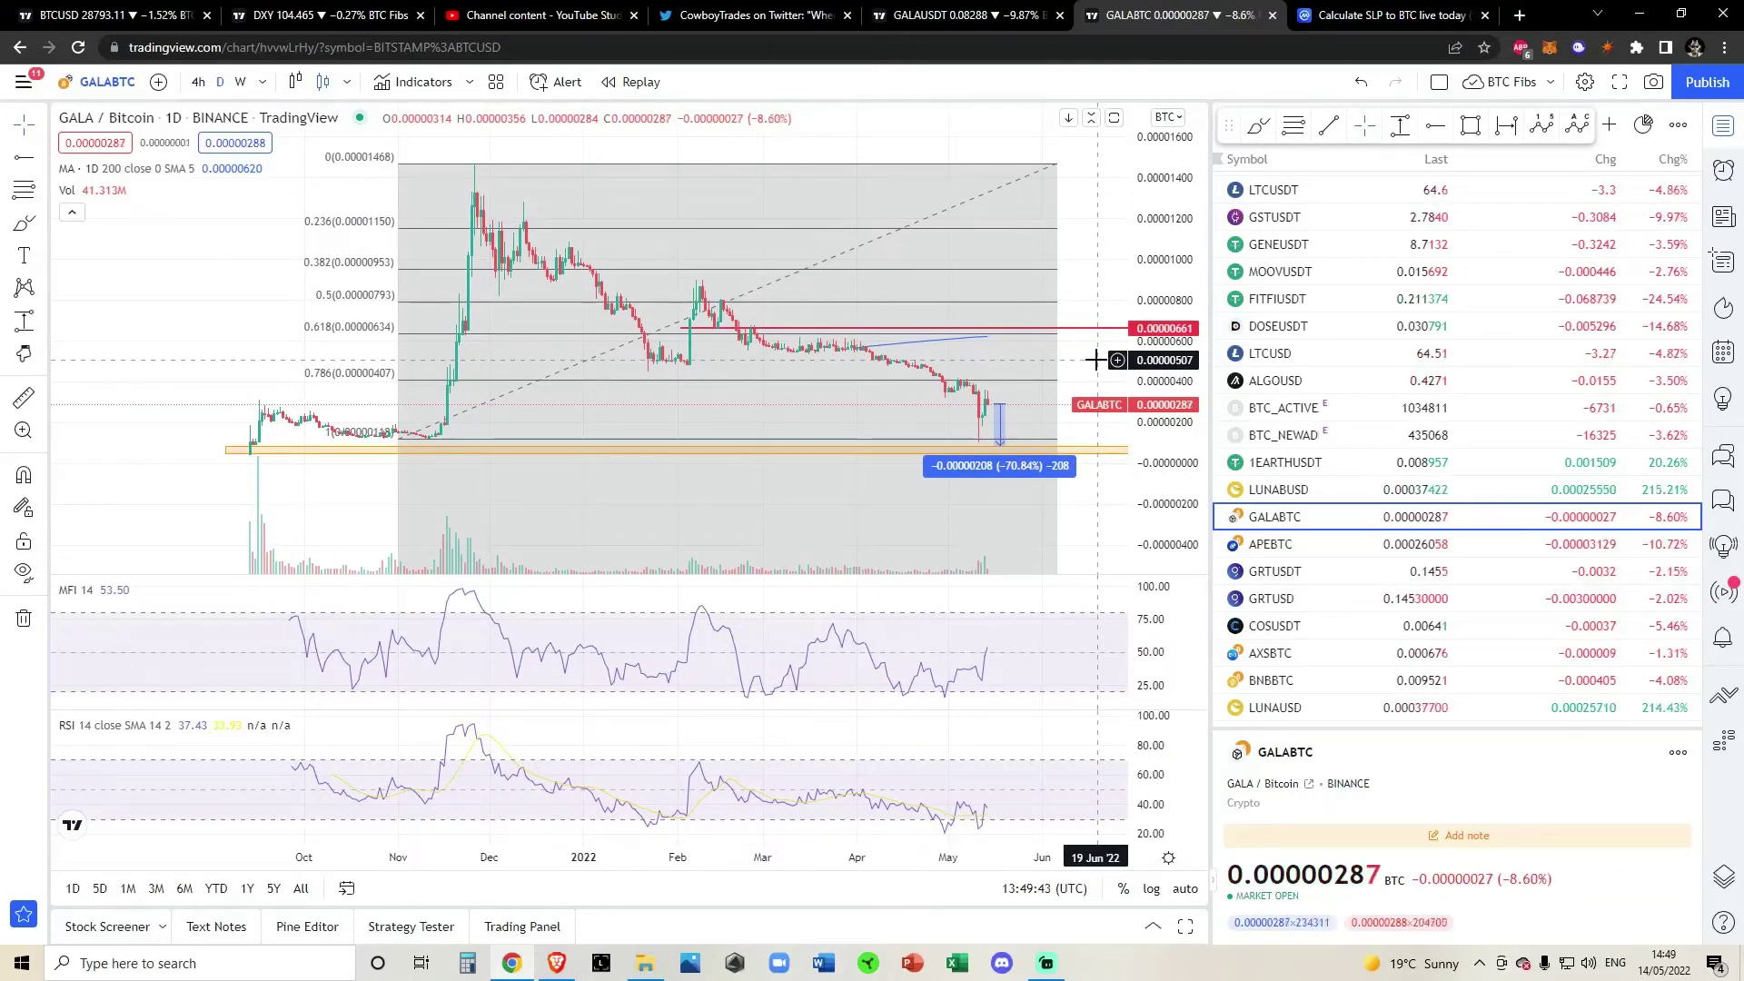
pyautogui.click(986, 14)
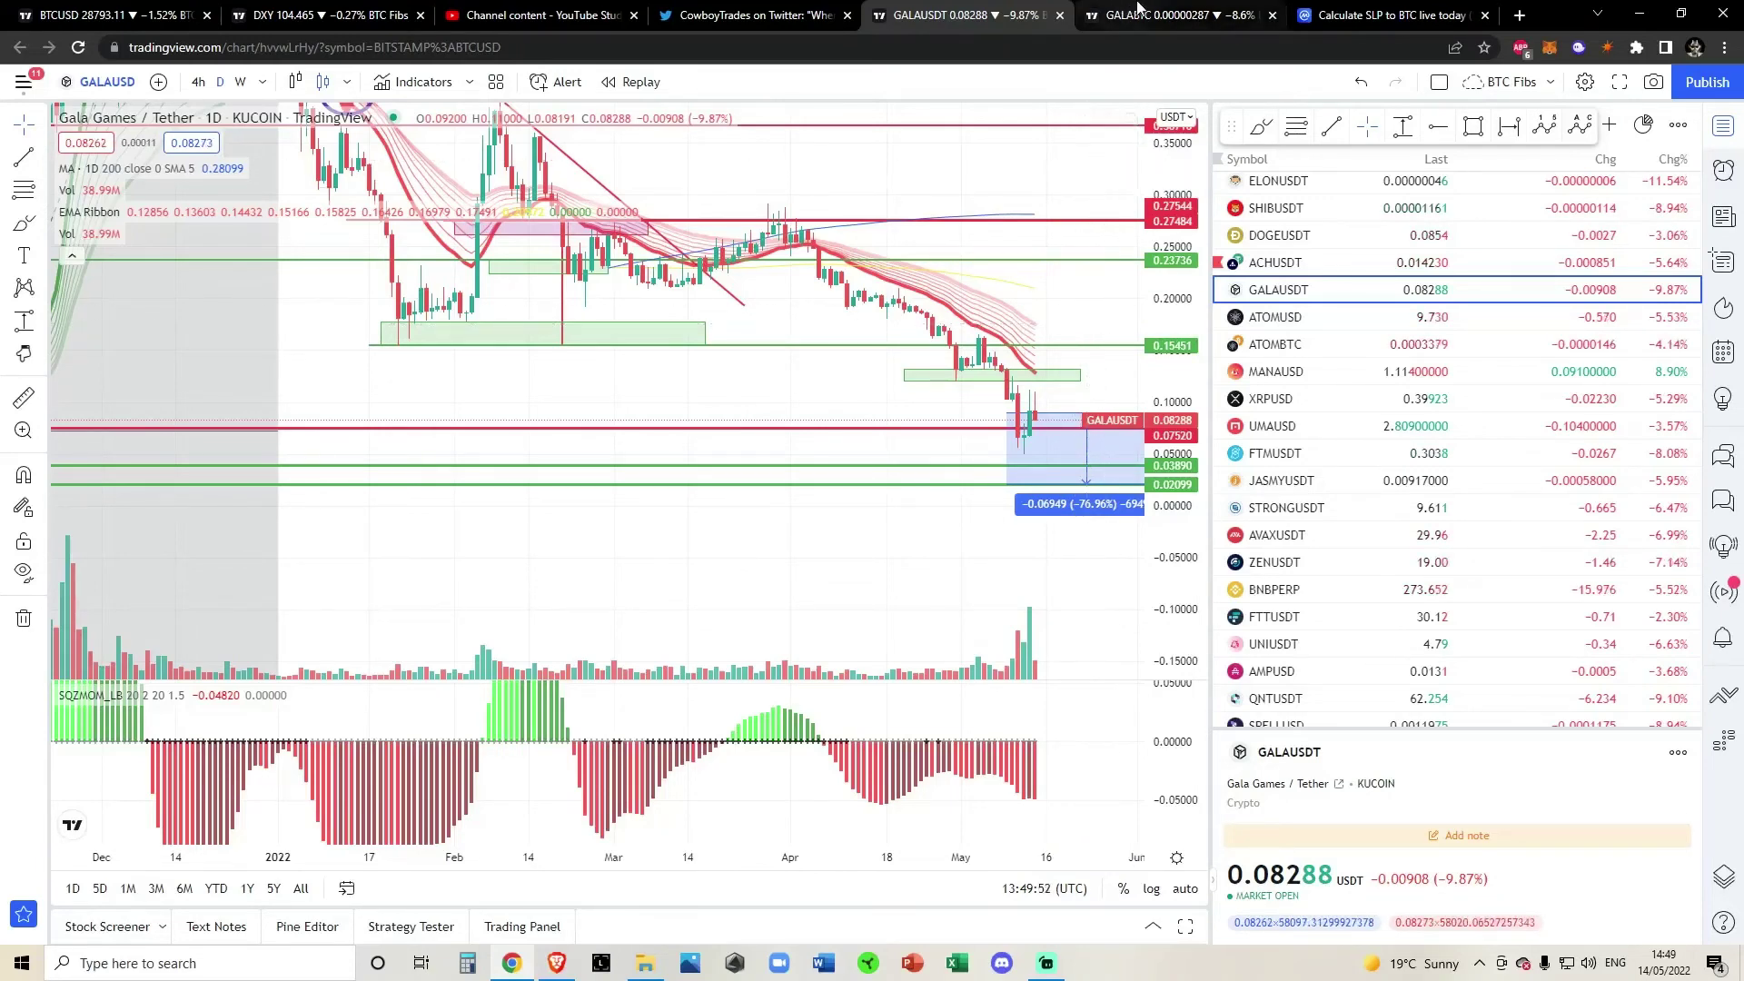
pyautogui.click(1138, 9)
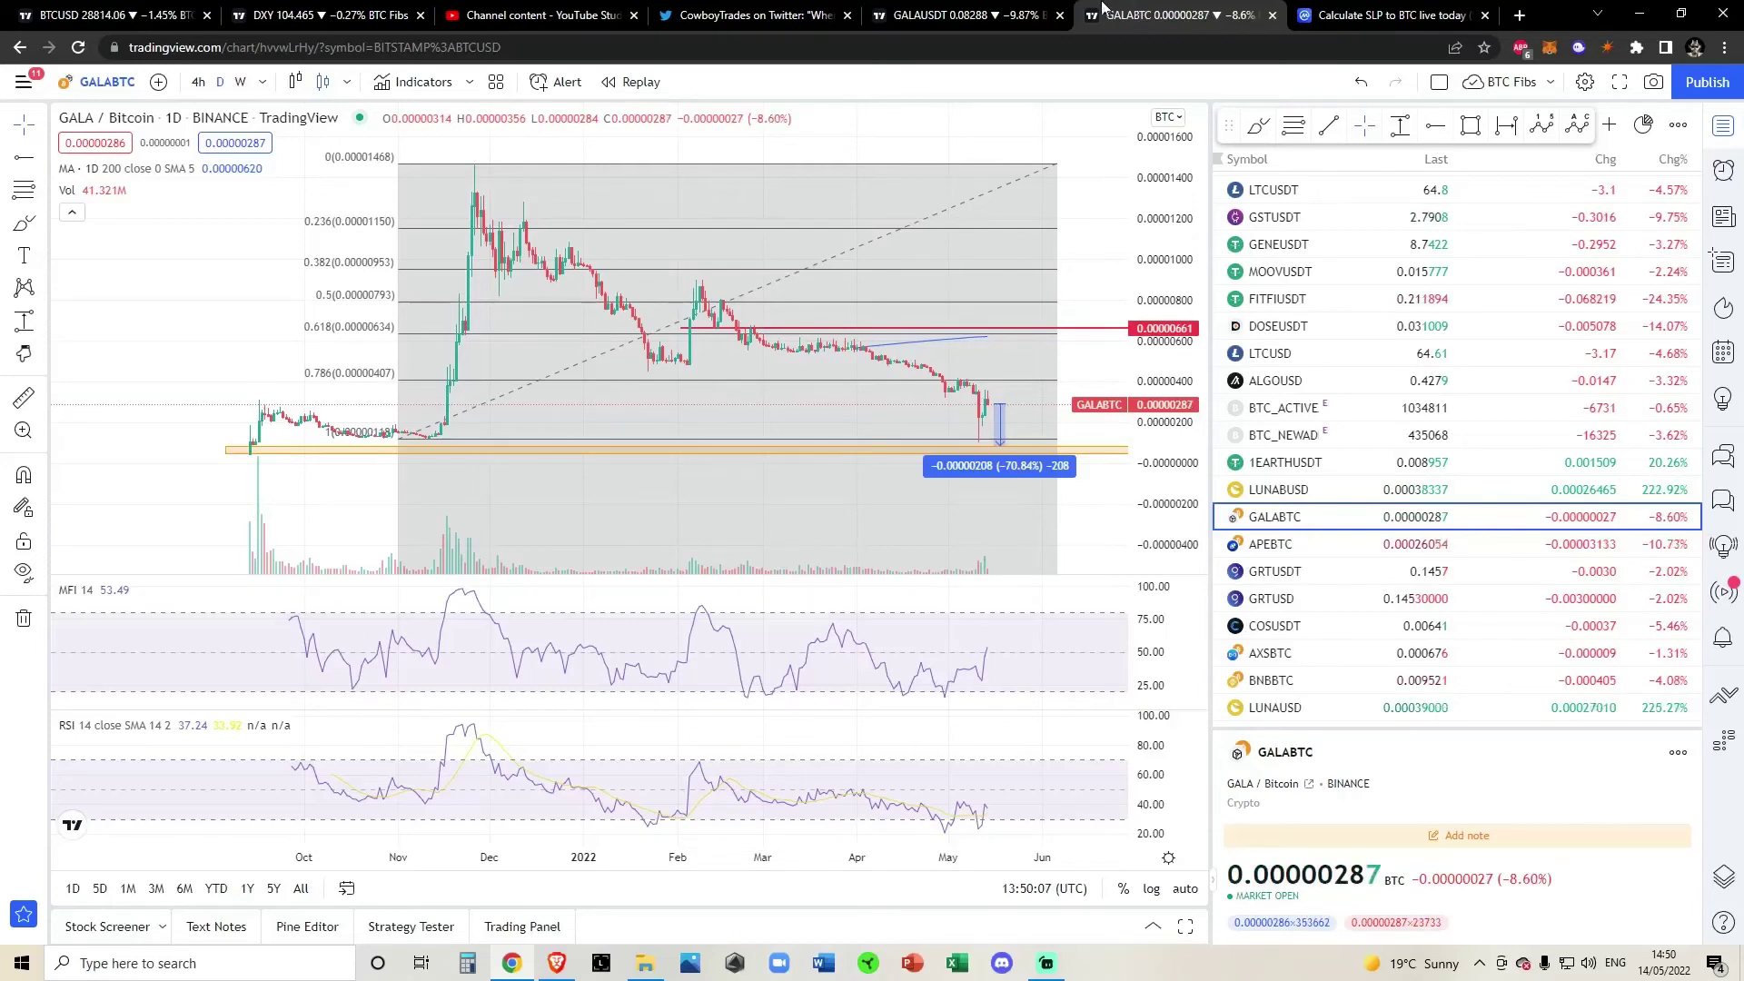
# Stretch the GALABTC price range measurement down through the orange zone to about 0.00000047.
pyautogui.scroll(3, 1012, 388)
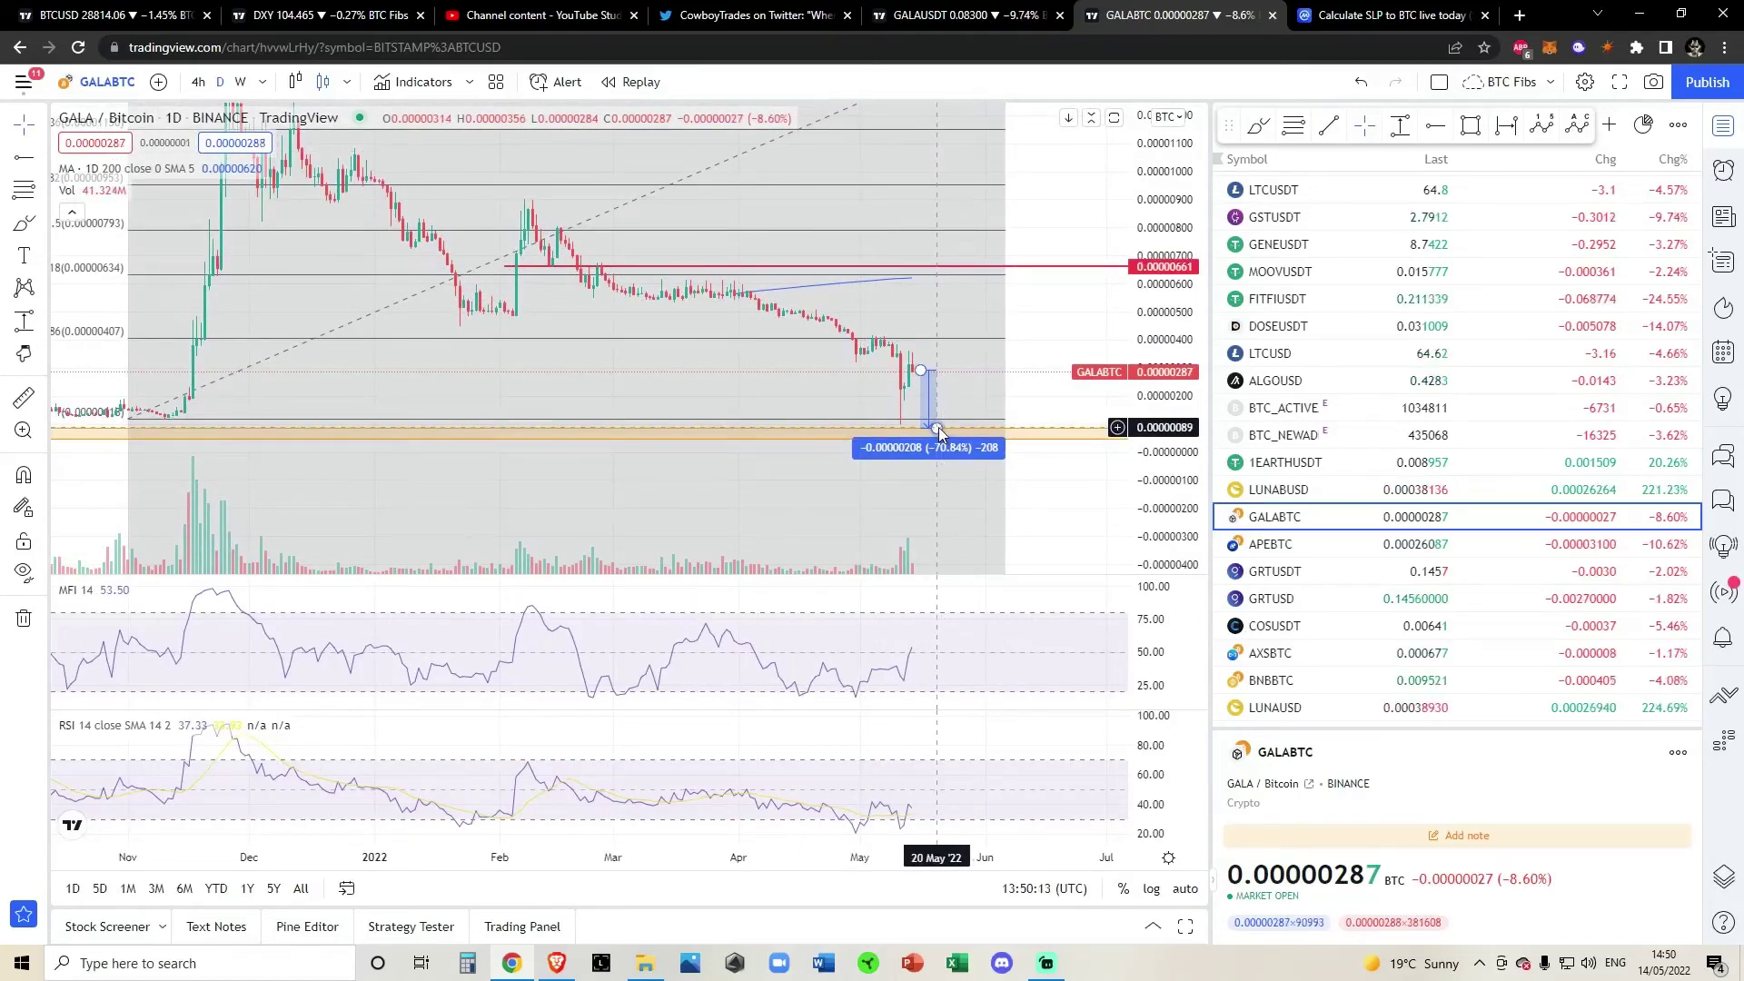
pyautogui.moveTo(939, 433); pyautogui.dragTo(950, 439)
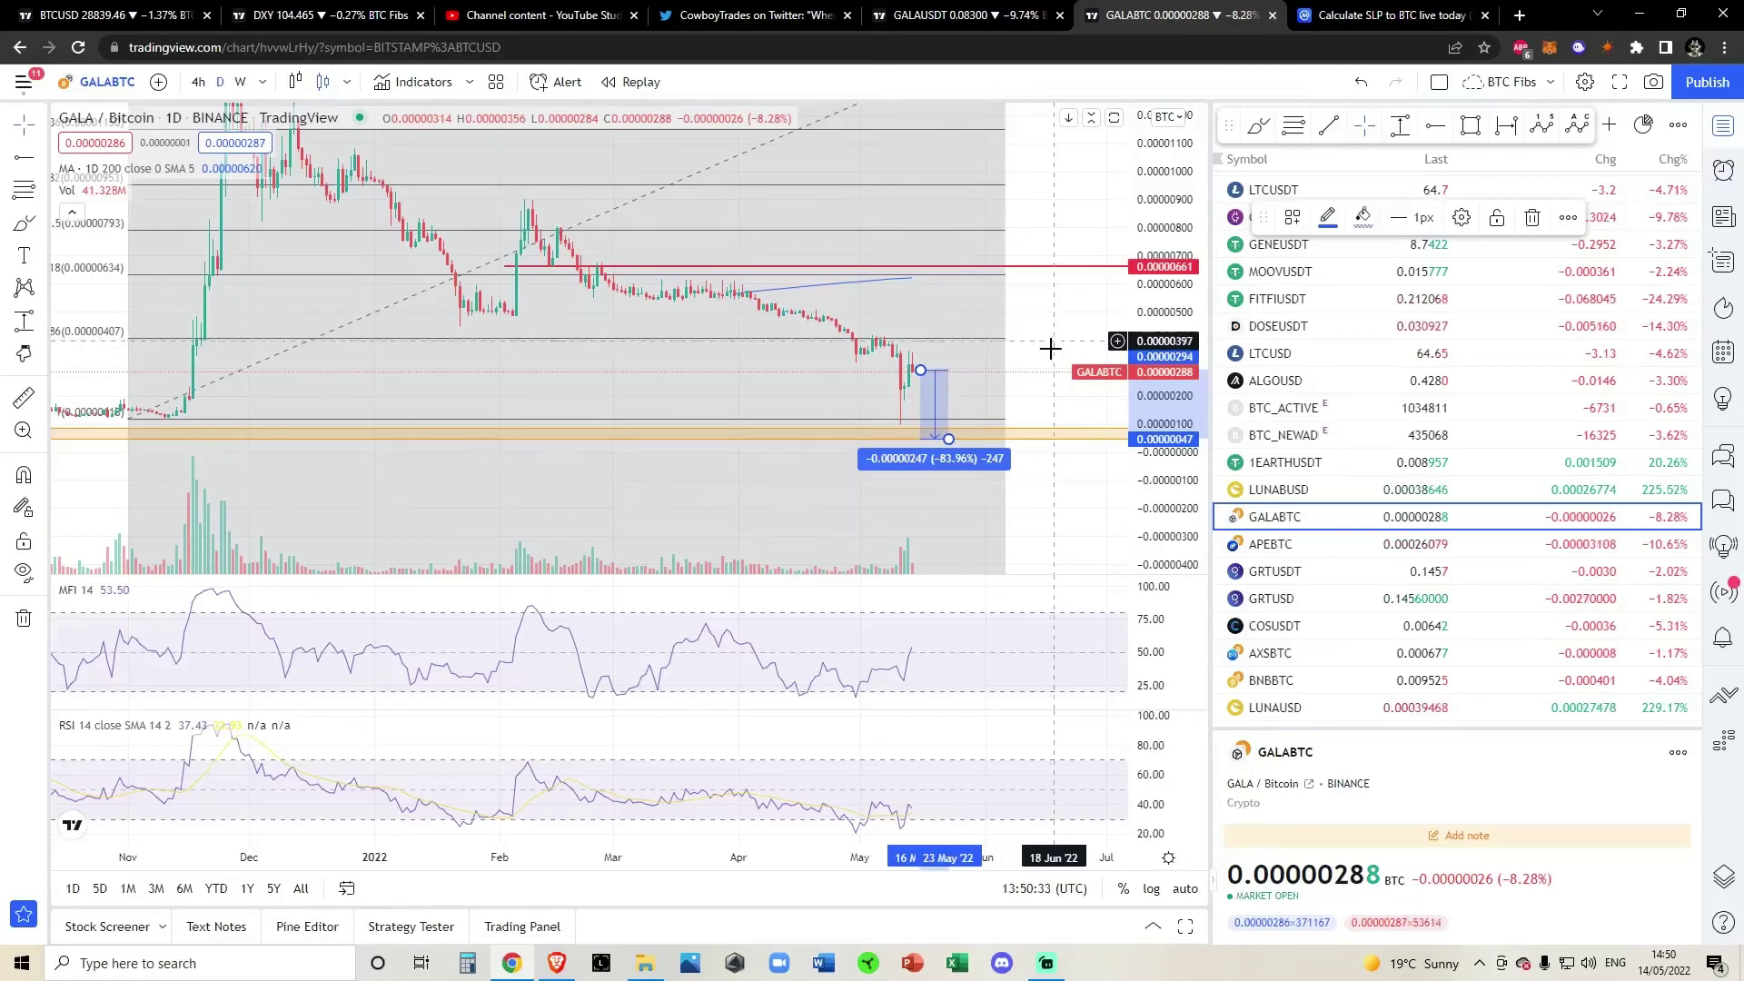
# Try extending the GALABTC price range below the orange zone to about 0.00000002, and undo the extension.
pyautogui.scroll(-2, 1051, 351)
pyautogui.moveTo(984, 436); pyautogui.dragTo(989, 451)
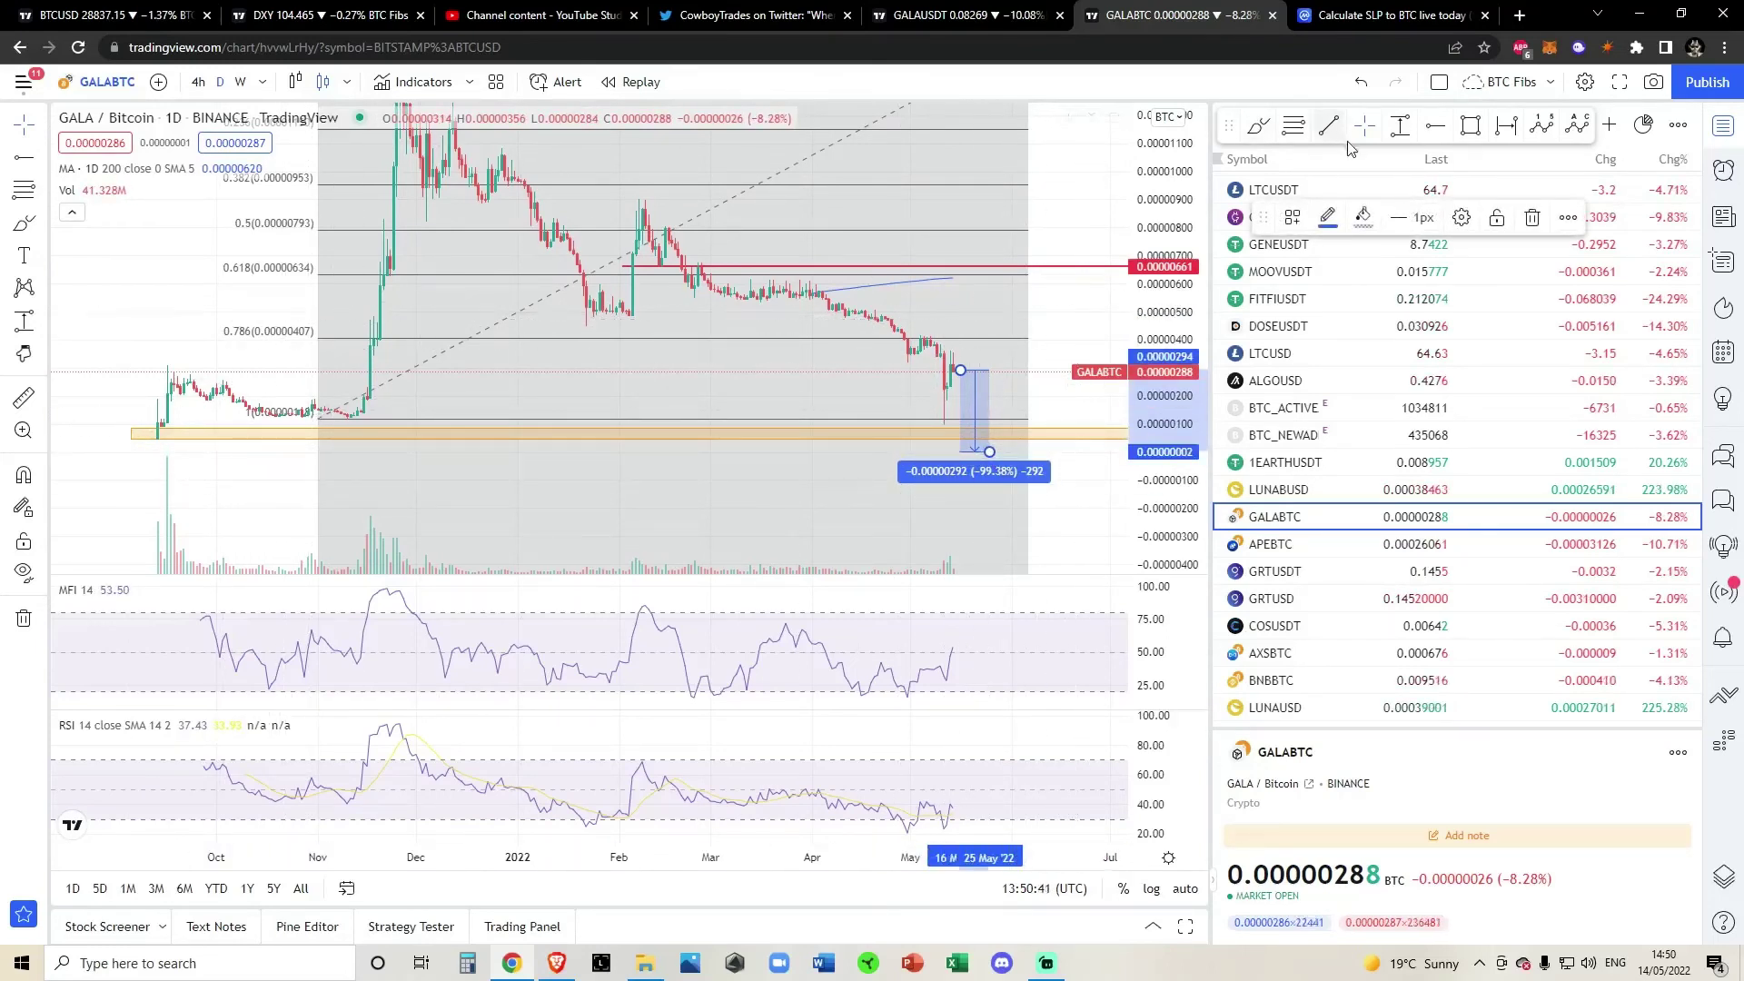
pyautogui.click(1361, 82)
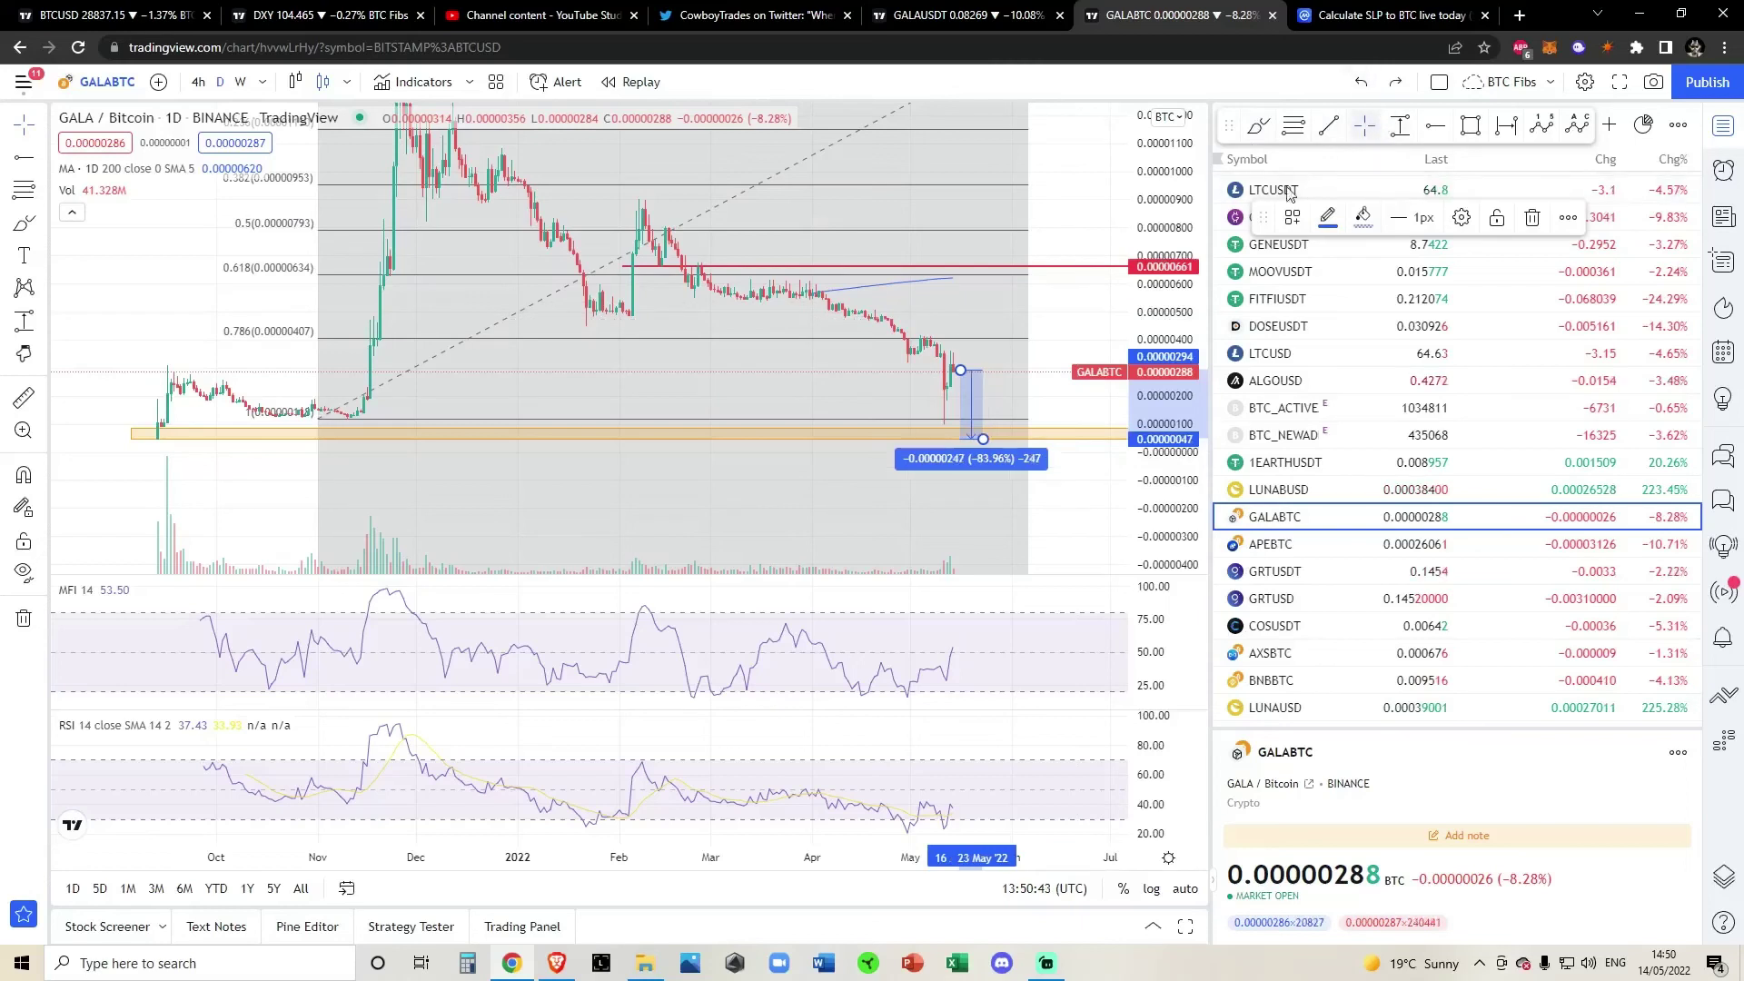
pyautogui.moveTo(1059, 317); pyautogui.dragTo(1061, 324)
pyautogui.moveTo(1174, 277); pyautogui.dragTo(1175, 346)
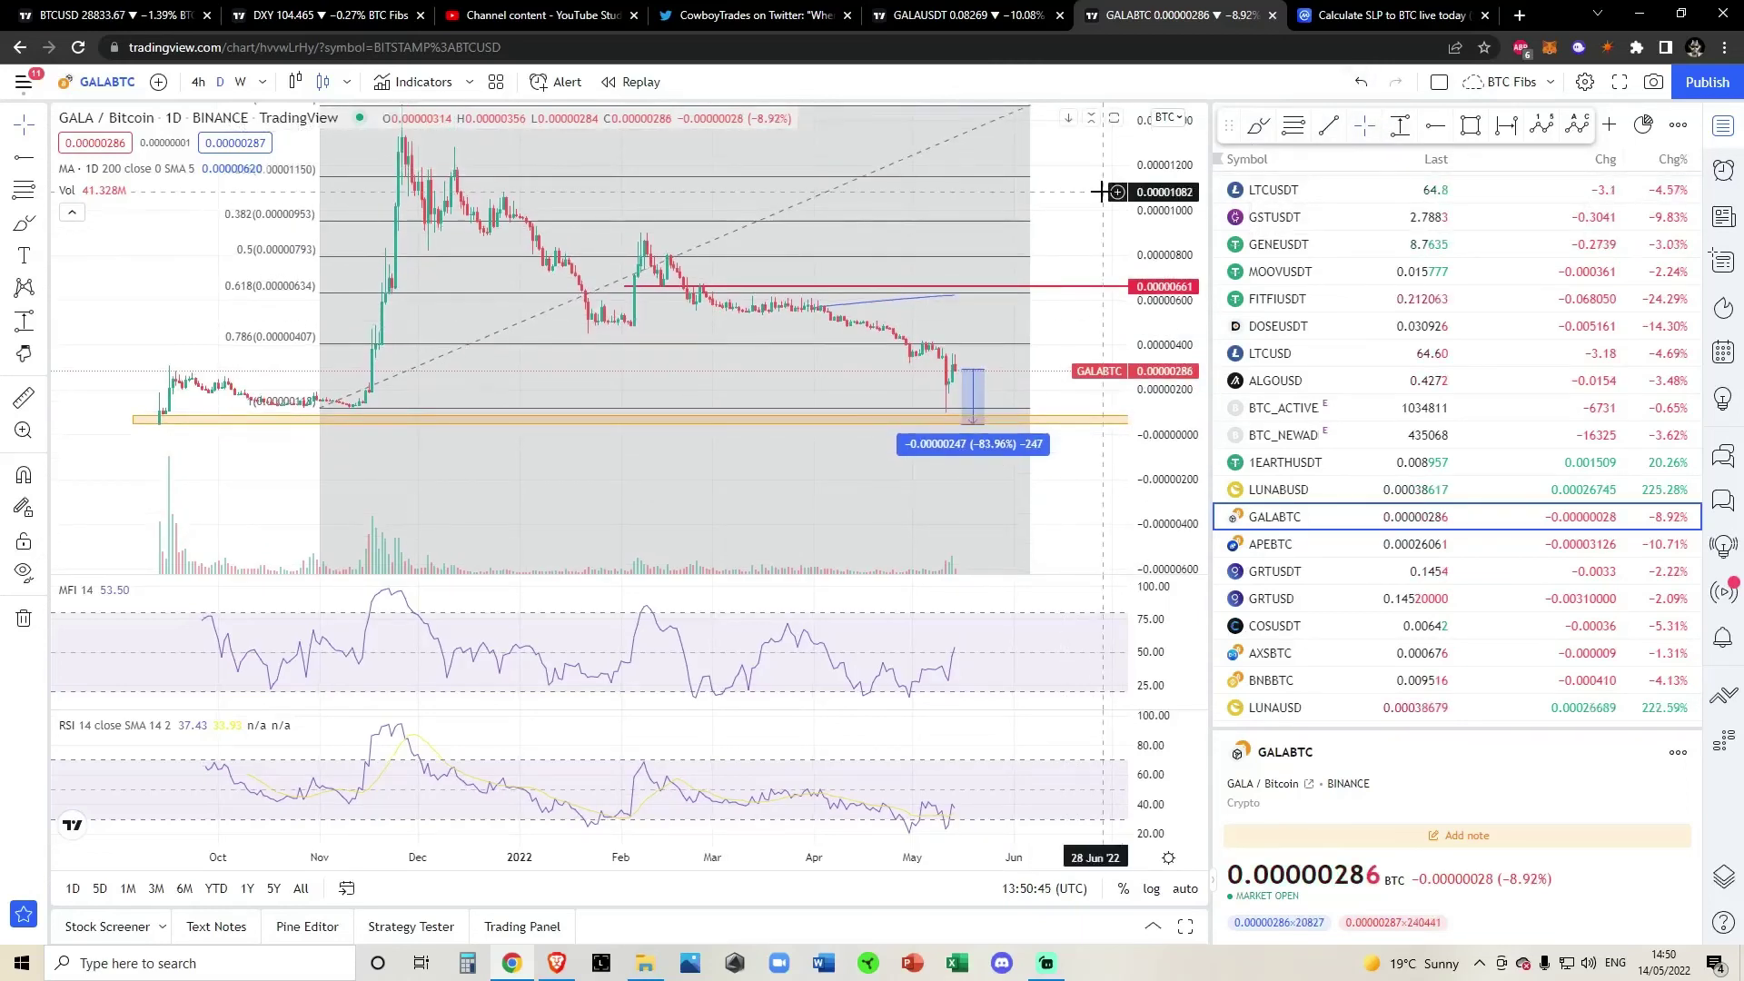
pyautogui.moveTo(1102, 191); pyautogui.dragTo(1123, 267)
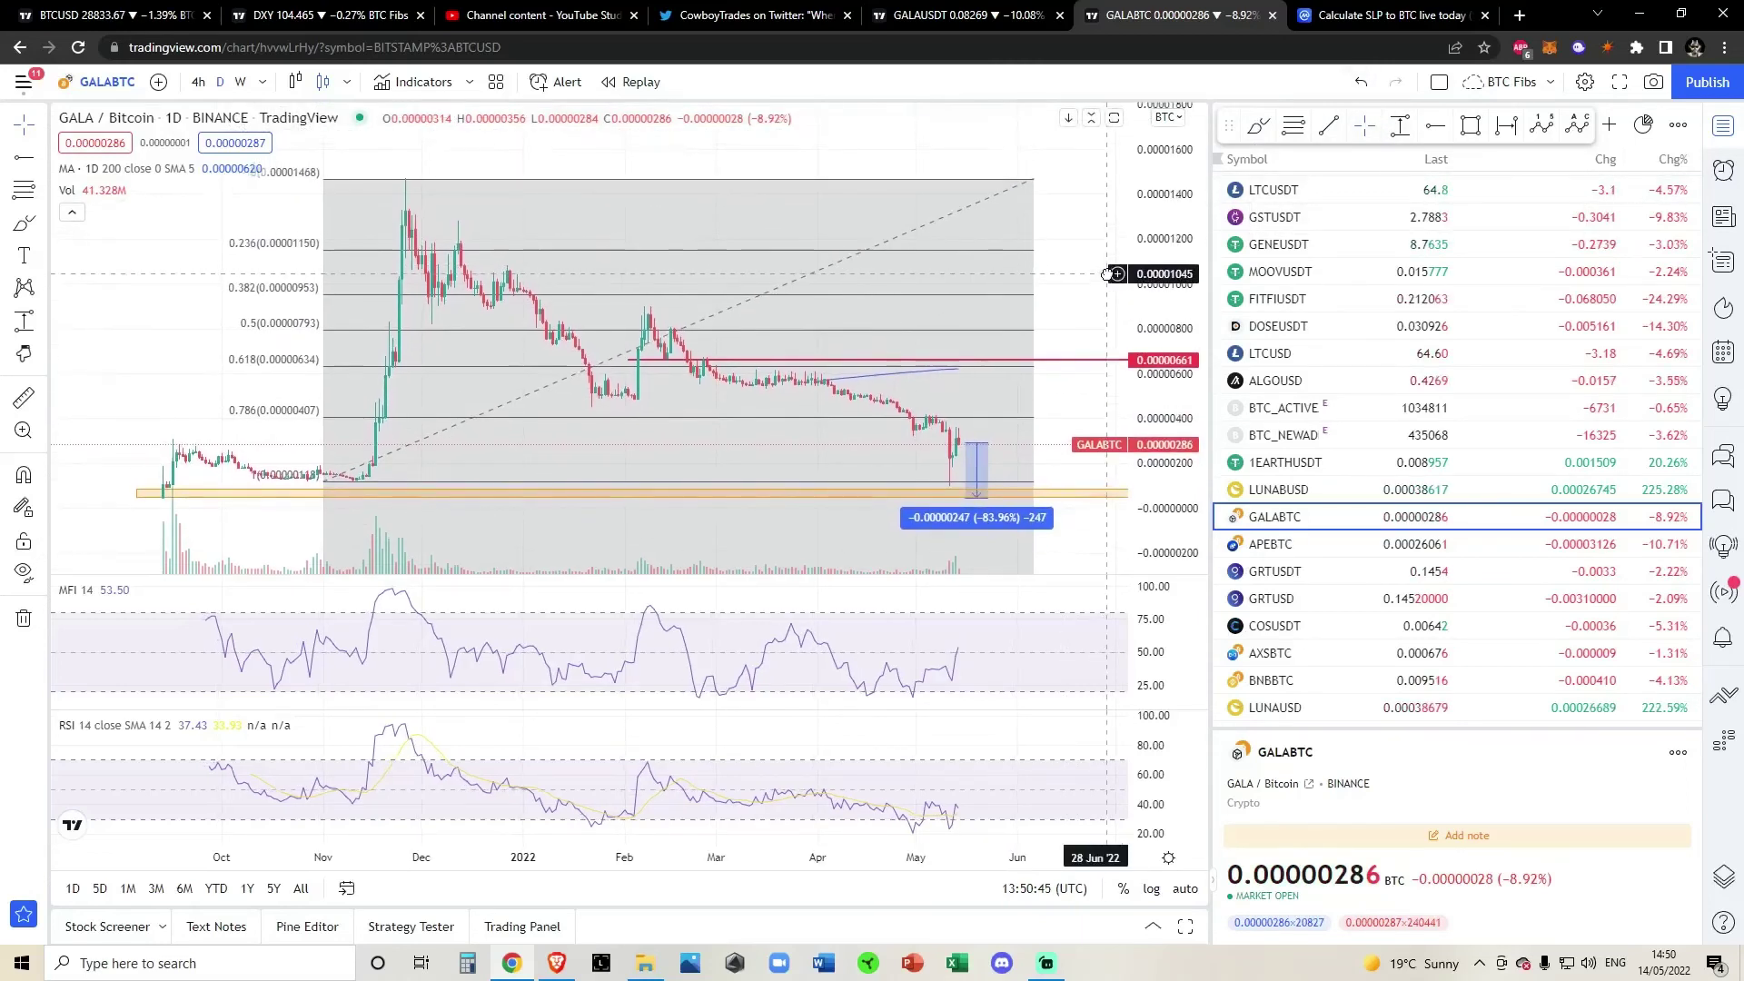
# Switch to the BTCUSD weekly chart in Brave and brush circles around the late-2018 and May 2022 support breakdowns.
pyautogui.click(558, 965)
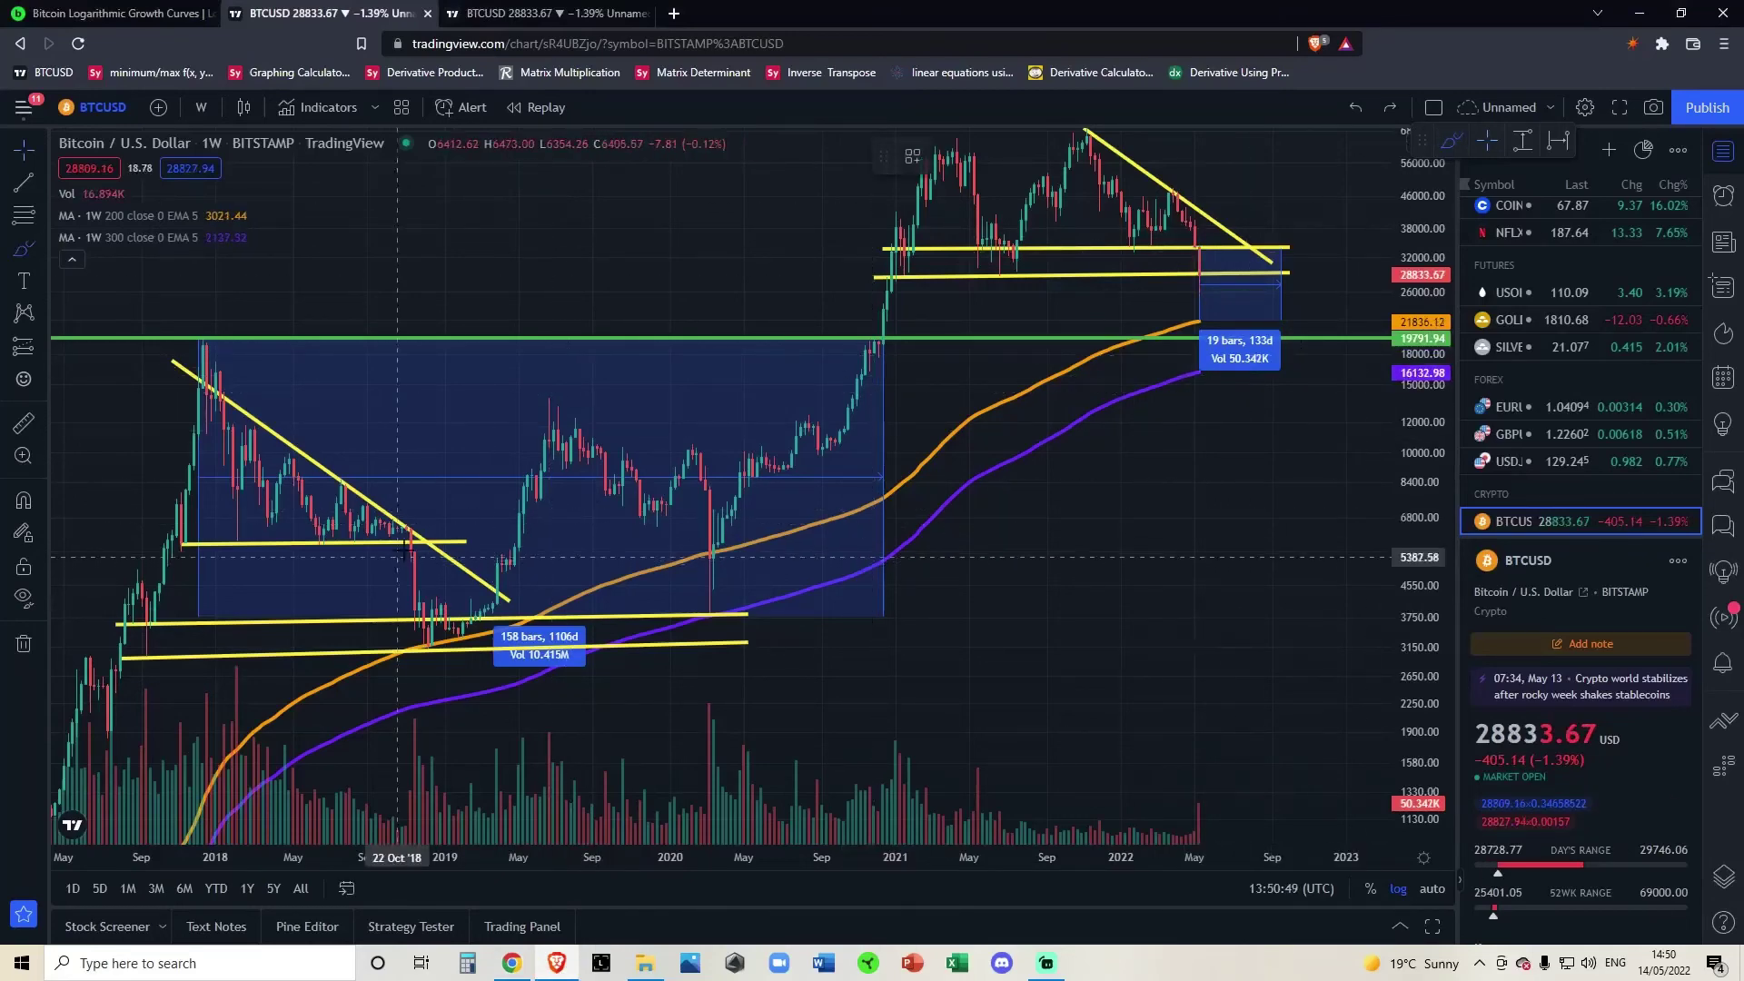
pyautogui.moveTo(397, 536)
pyautogui.mouseDown()
pyautogui.moveTo(443, 536)
pyautogui.moveTo(423, 532)
pyautogui.mouseUp()
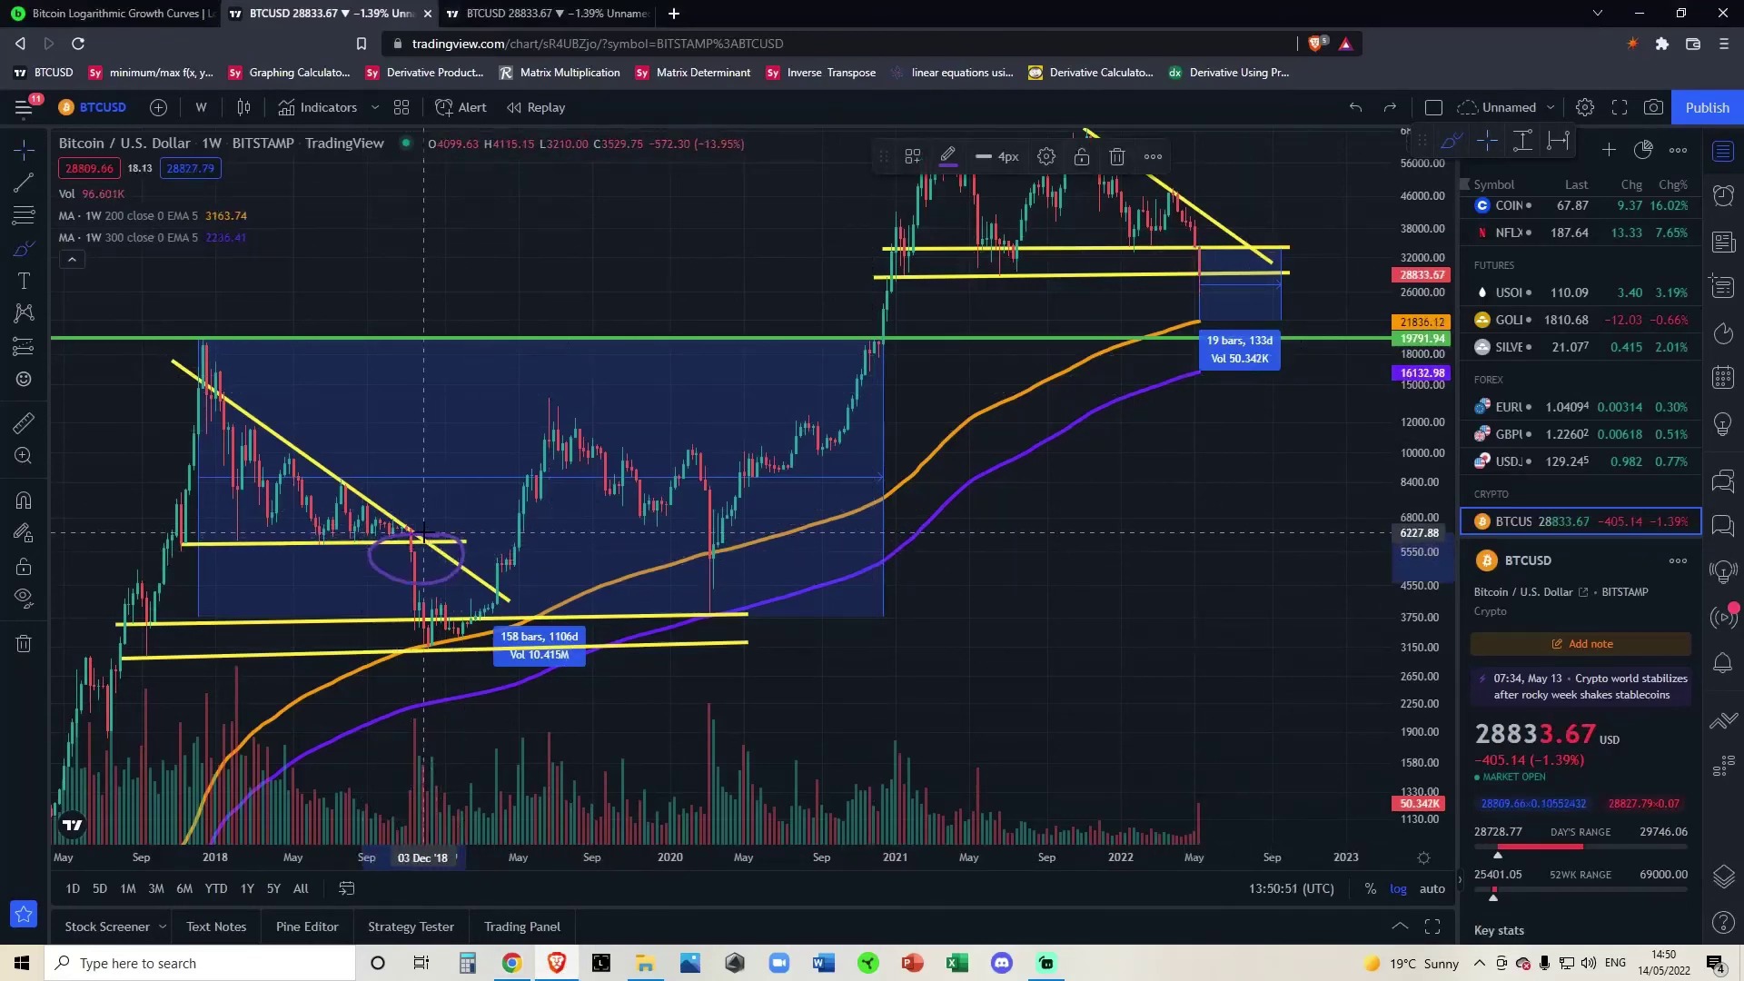
pyautogui.moveTo(1213, 252)
pyautogui.mouseDown()
pyautogui.moveTo(1176, 280)
pyautogui.moveTo(1216, 257)
pyautogui.mouseUp()
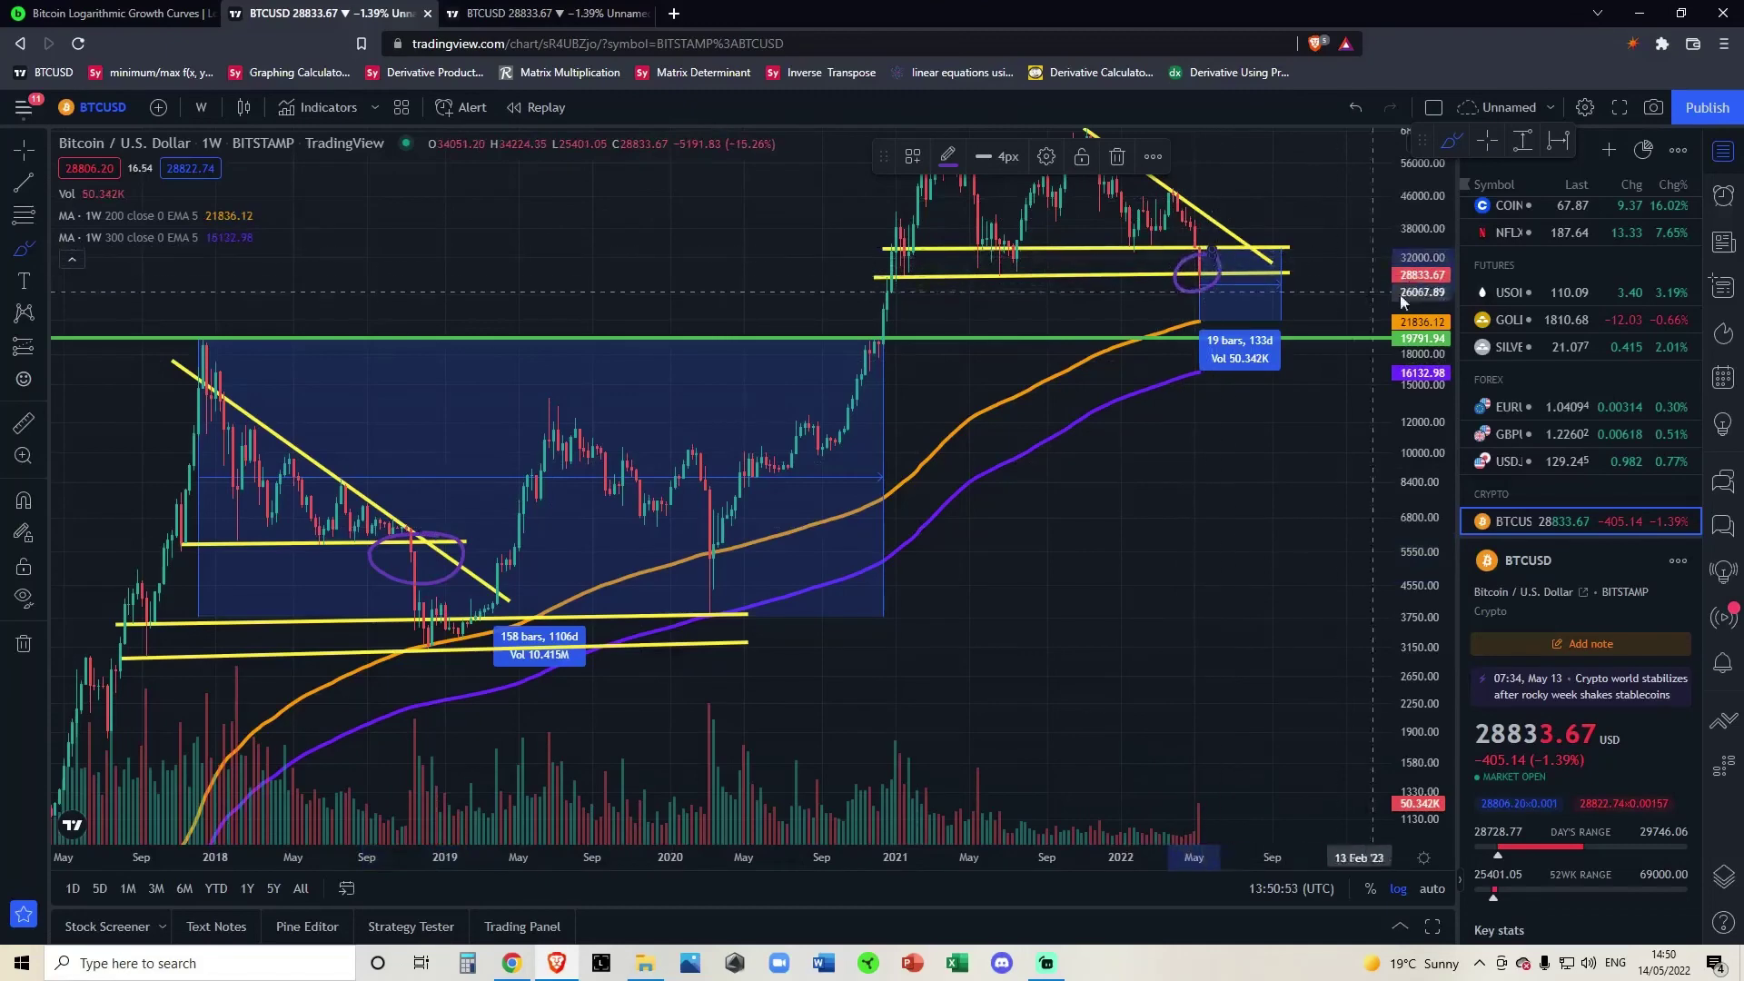
# Try brushing a circle around the late-2018 to early-2019 lows at the yellow support lines, and undo it.
pyautogui.moveTo(1402, 302); pyautogui.dragTo(1426, 388)
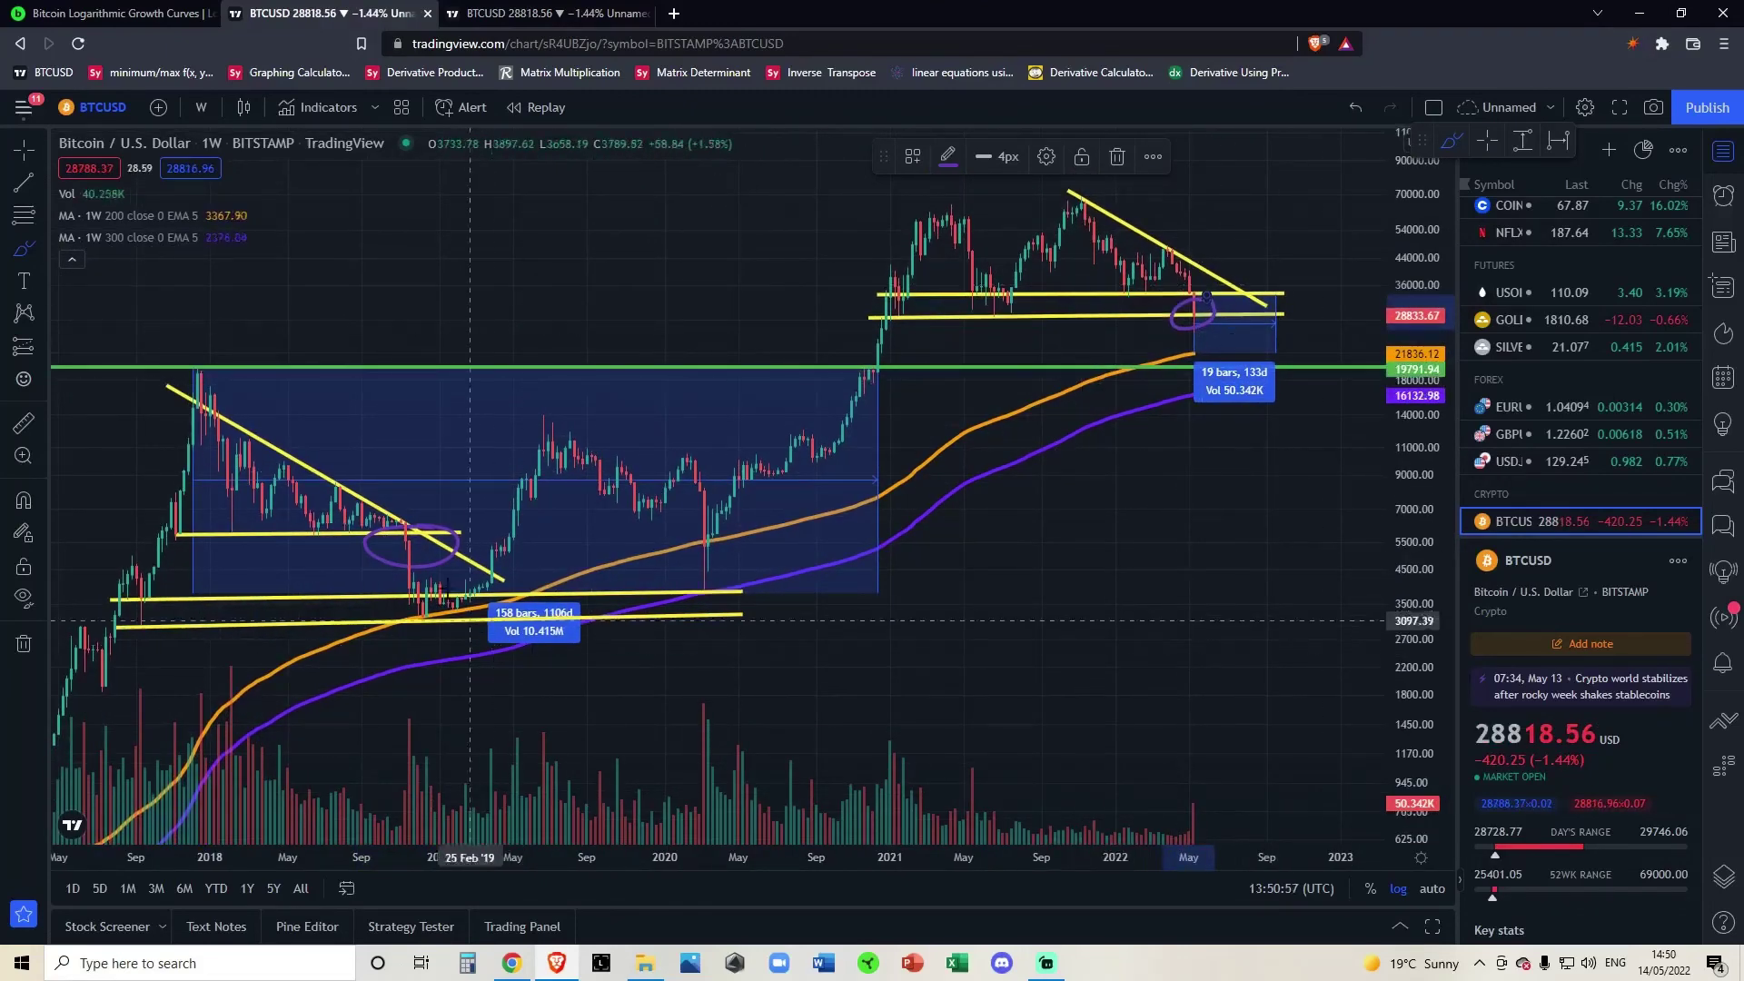
pyautogui.moveTo(418, 597)
pyautogui.mouseDown()
pyautogui.moveTo(418, 623)
pyautogui.moveTo(537, 594)
pyautogui.mouseUp()
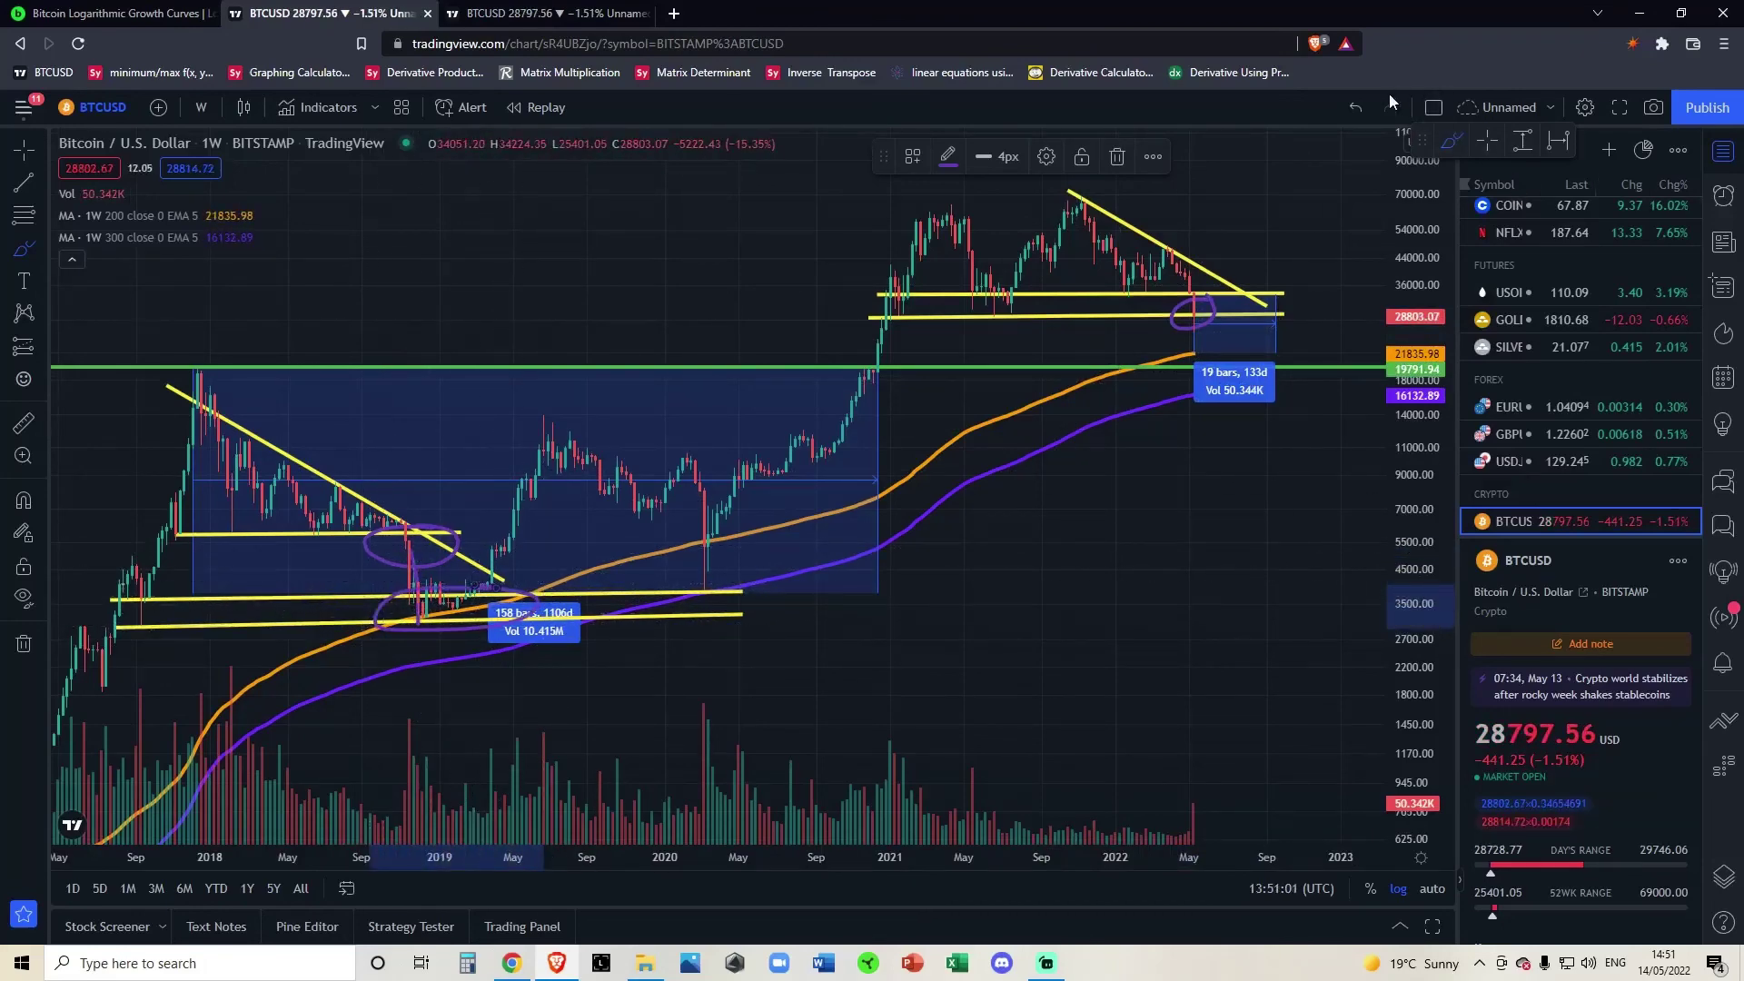
pyautogui.click(1355, 107)
pyautogui.click(1355, 107)
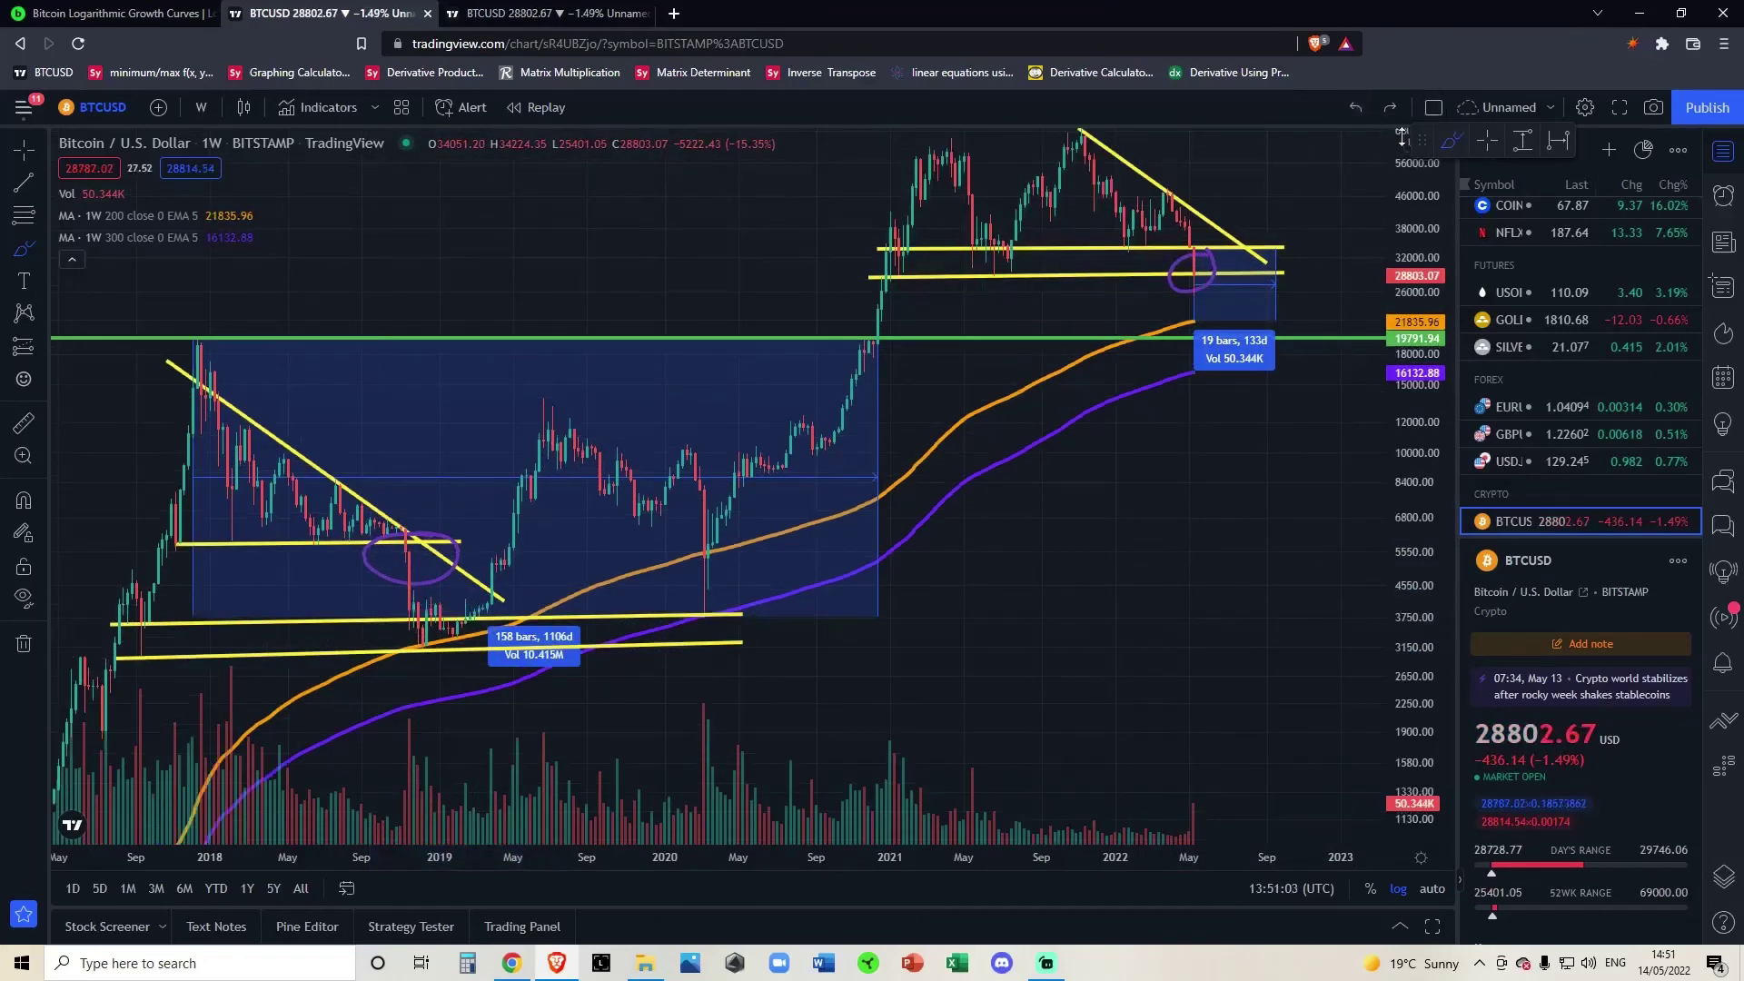
pyautogui.click(1489, 145)
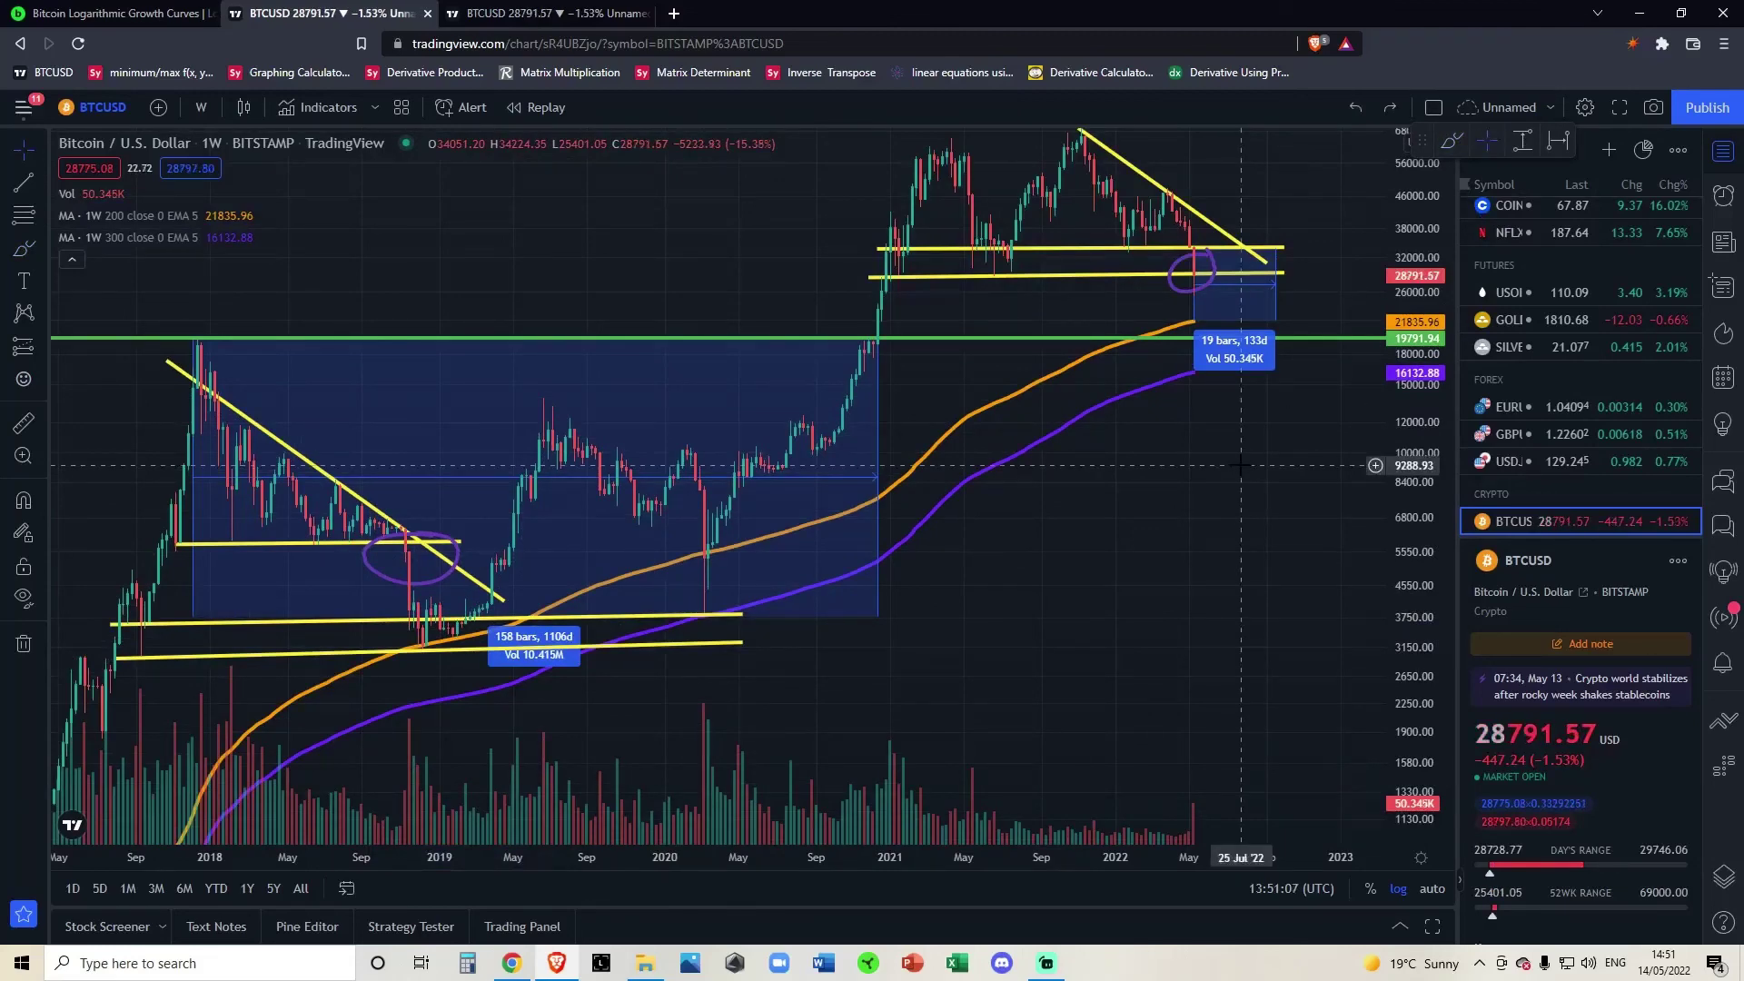
pyautogui.moveTo(1213, 445); pyautogui.dragTo(1222, 493)
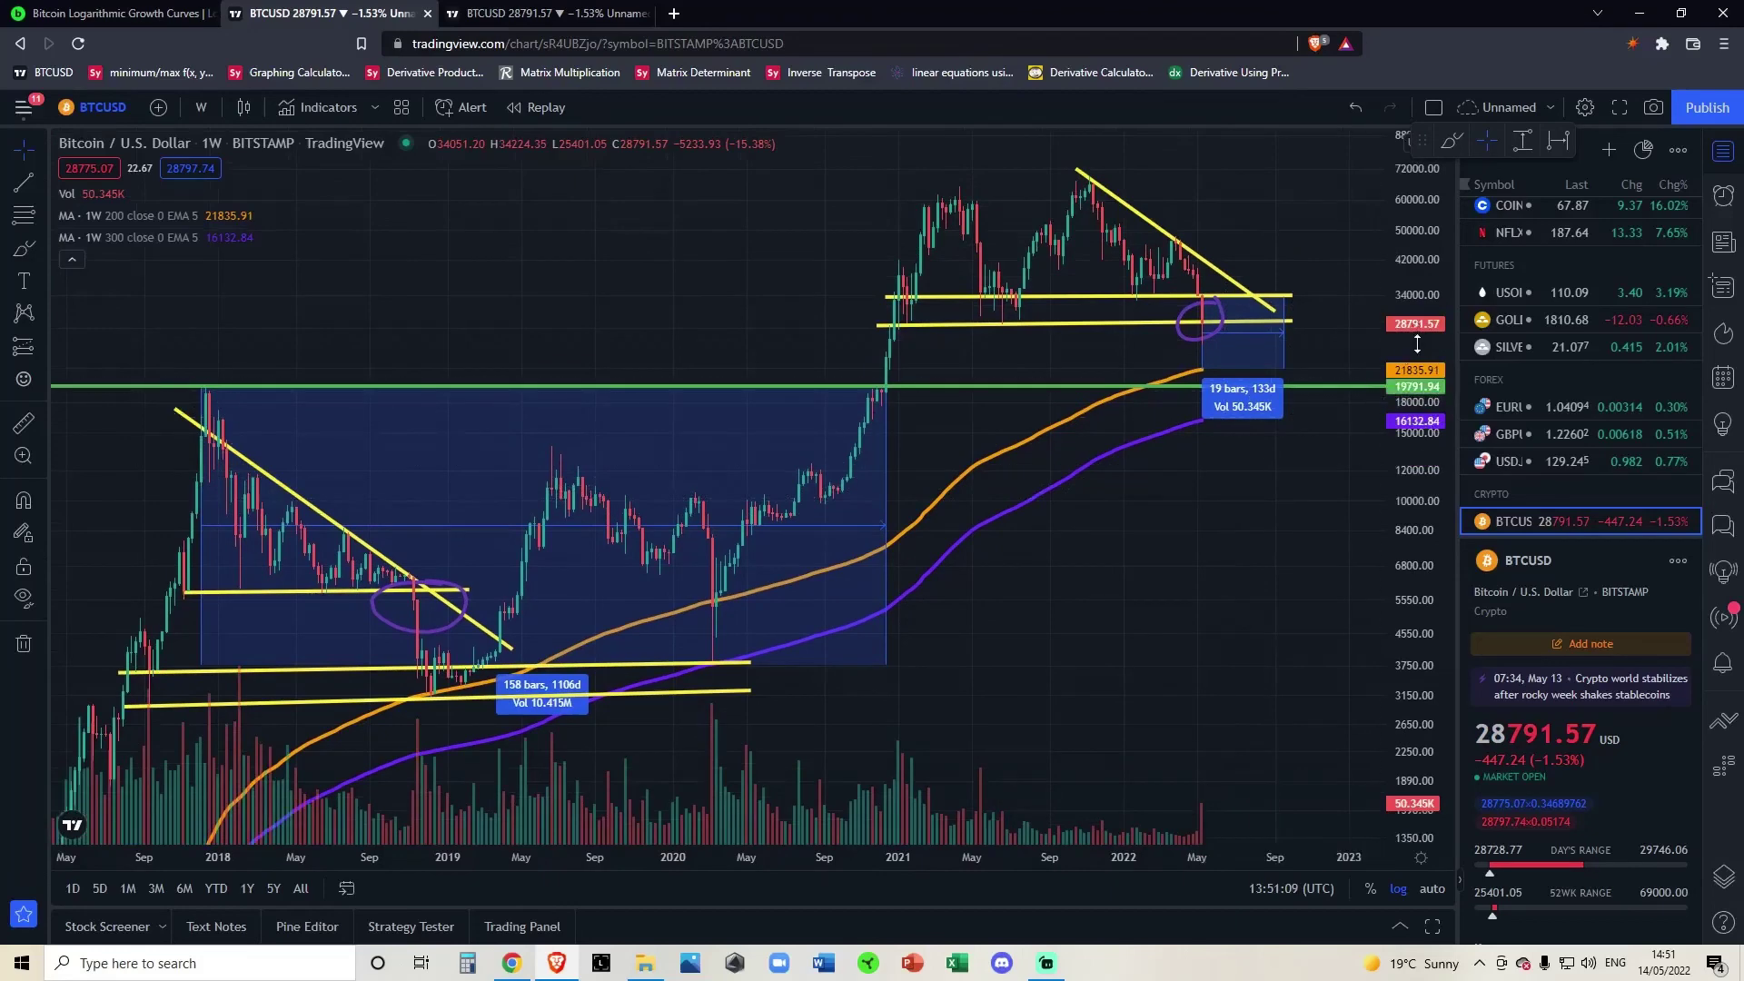
# Switch back to Chrome and compare the downside price ranges on the GALABTC and GALAUSDT daily charts, ending on GALAUSDT.
pyautogui.moveTo(1420, 347); pyautogui.dragTo(1419, 365)
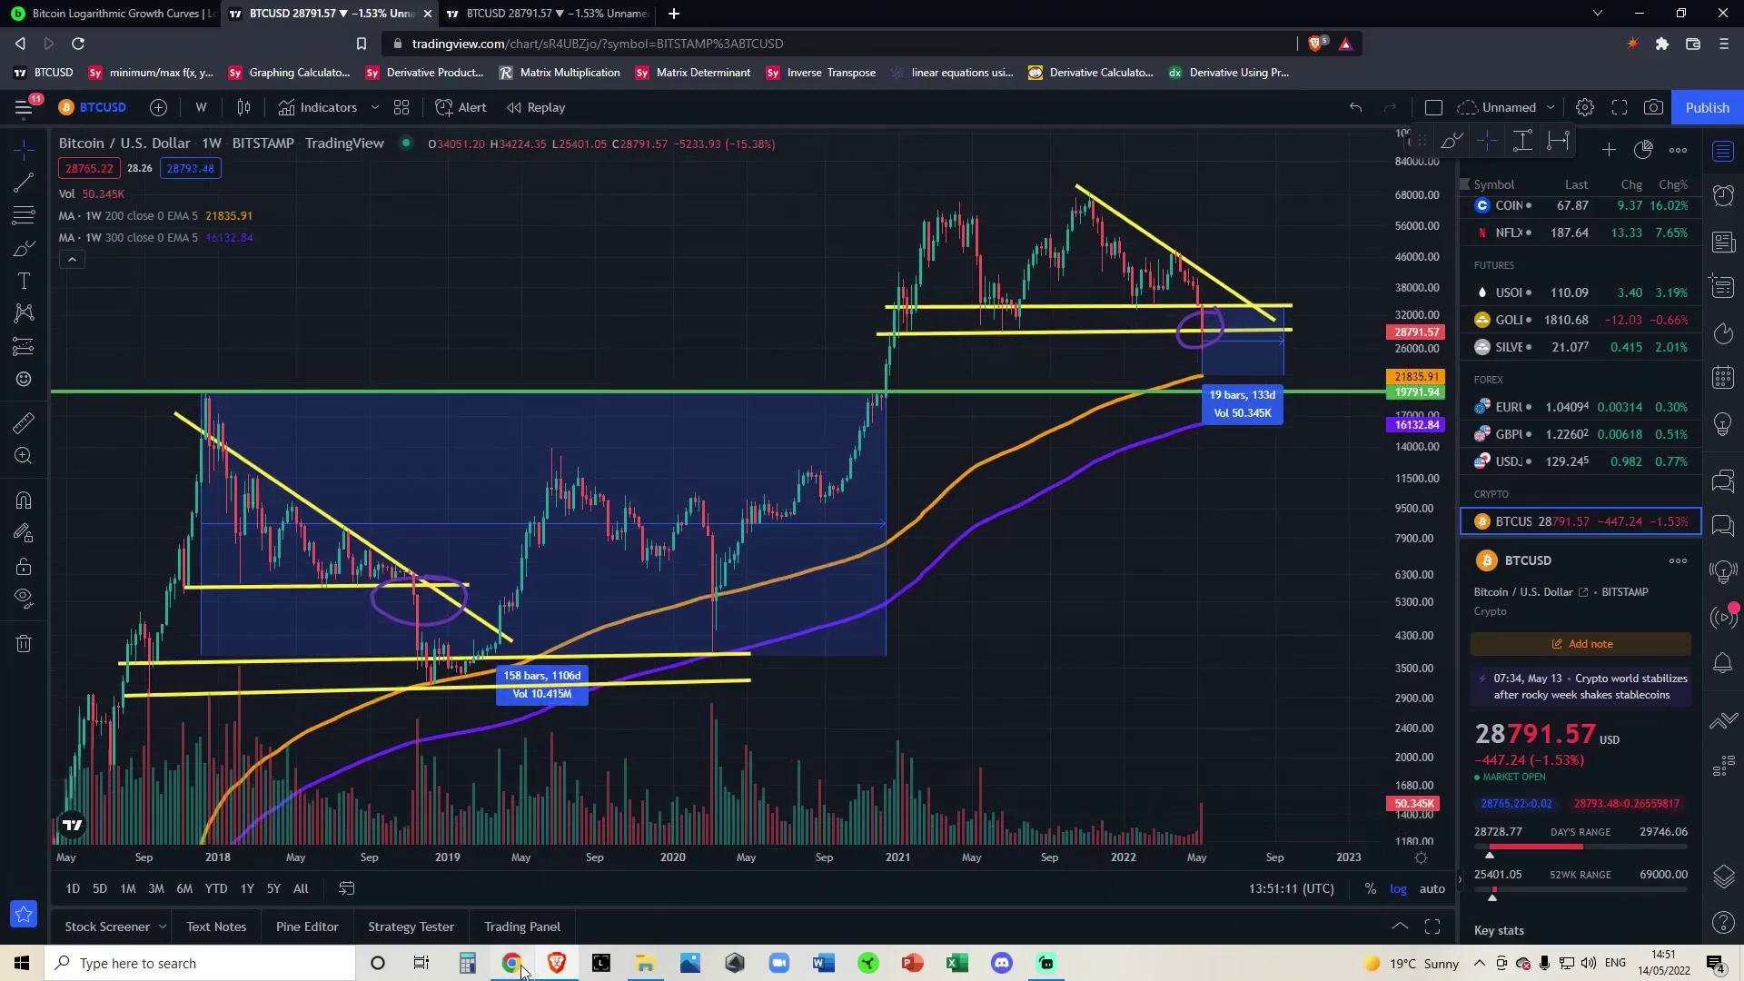
pyautogui.hotkey('alt', 'Tab')
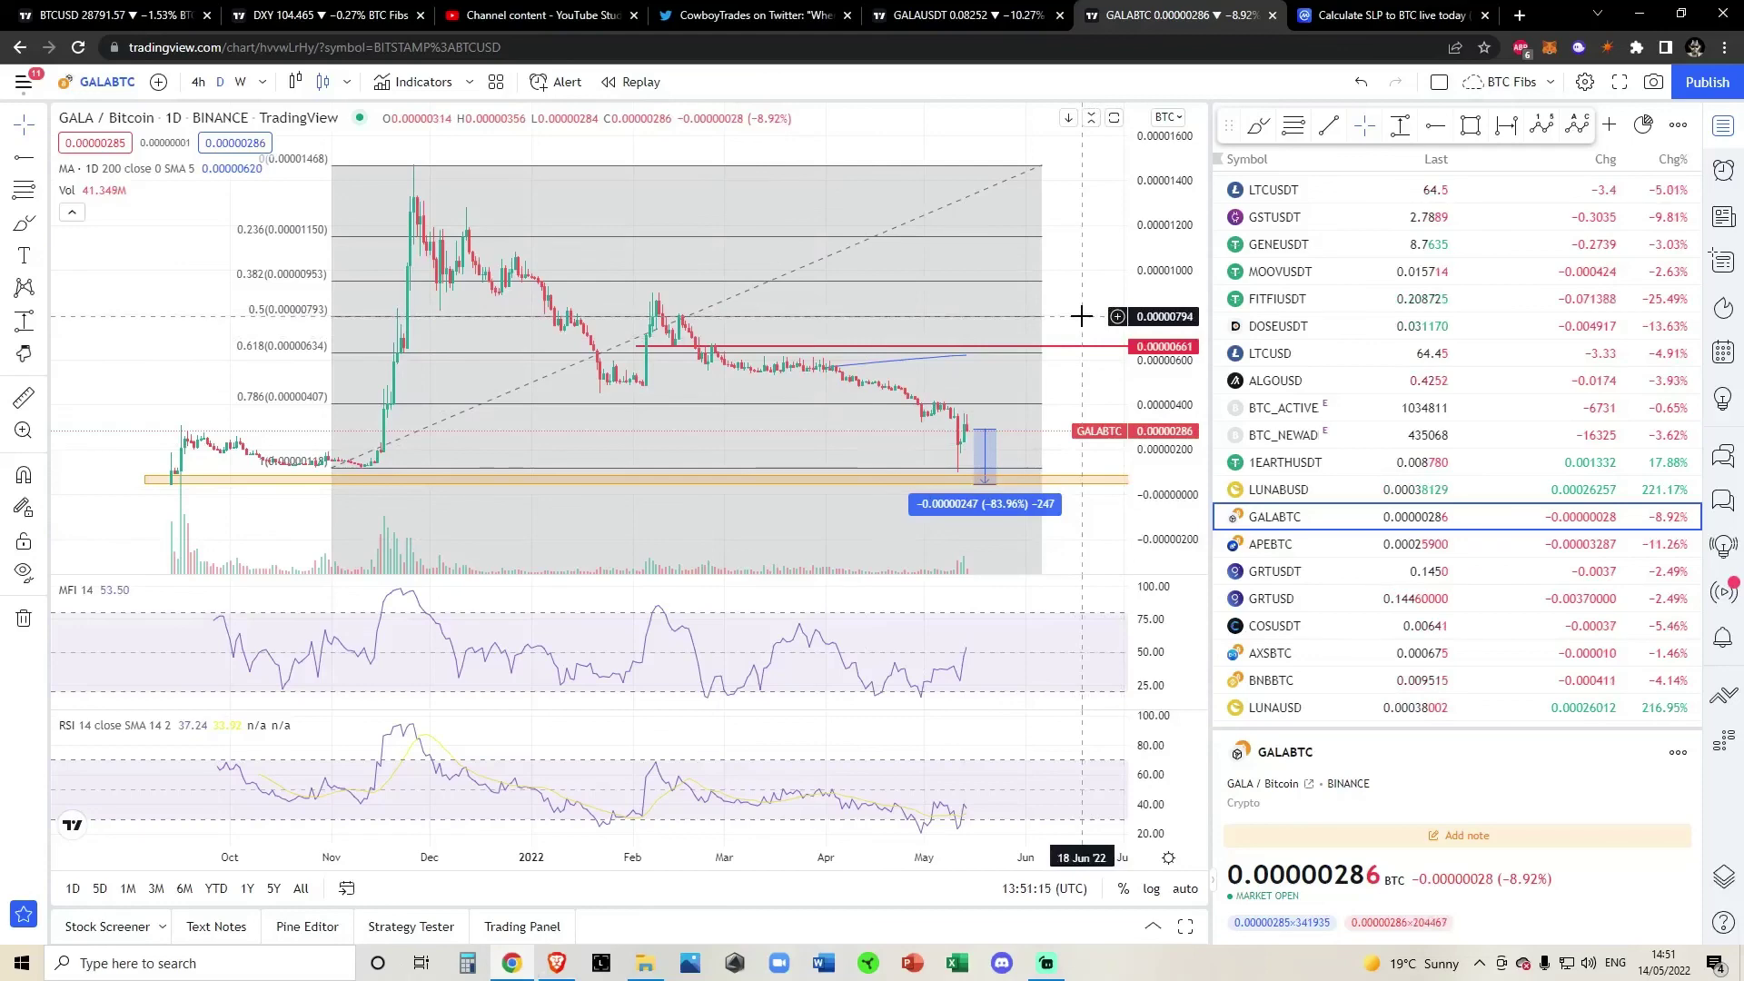
pyautogui.click(990, 15)
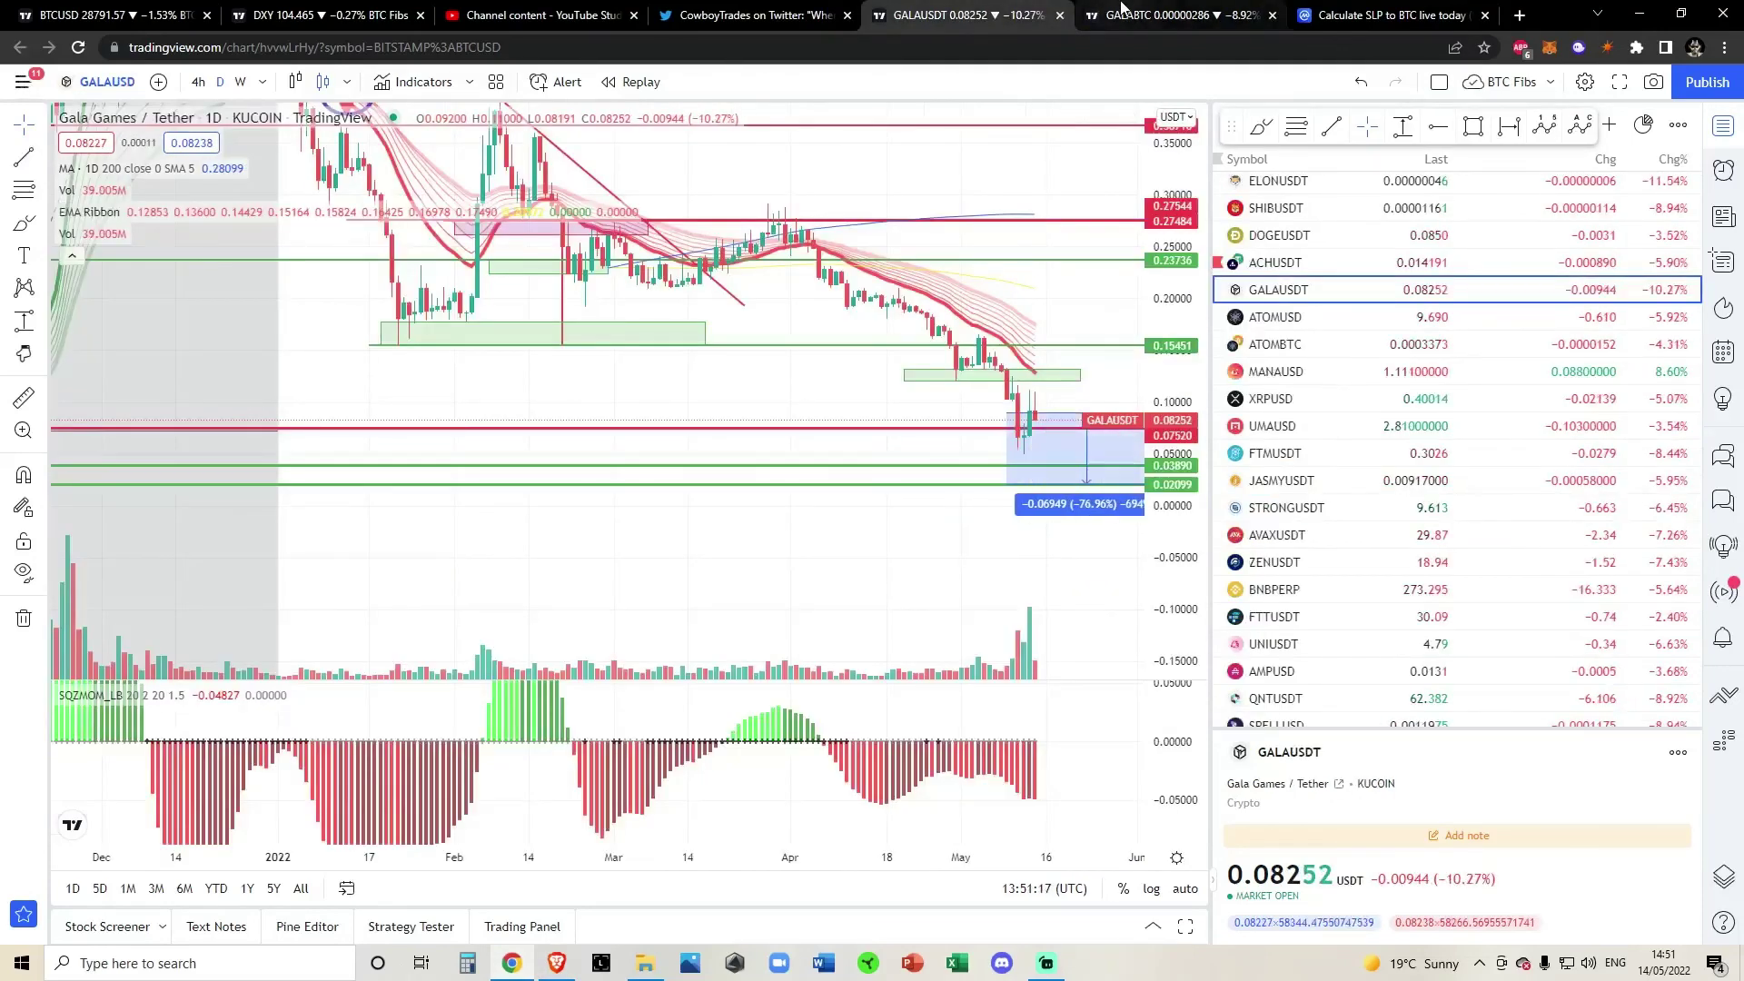
pyautogui.click(1122, 9)
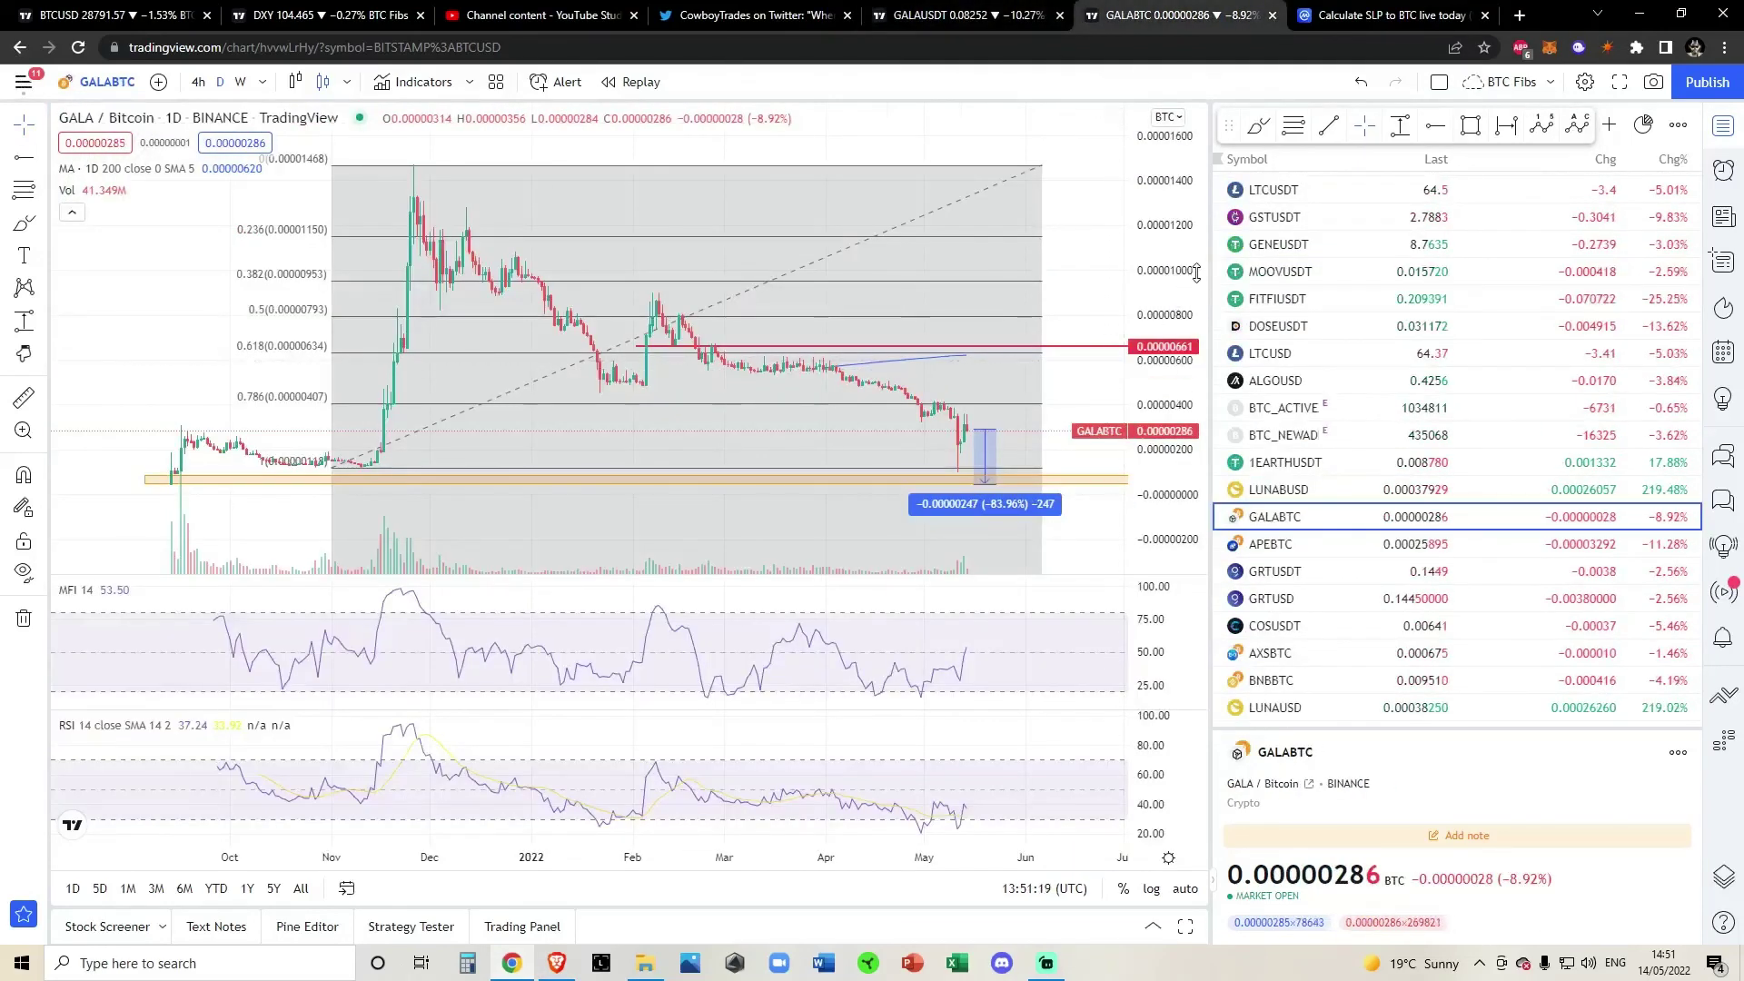
pyautogui.moveTo(1197, 272); pyautogui.dragTo(1199, 318)
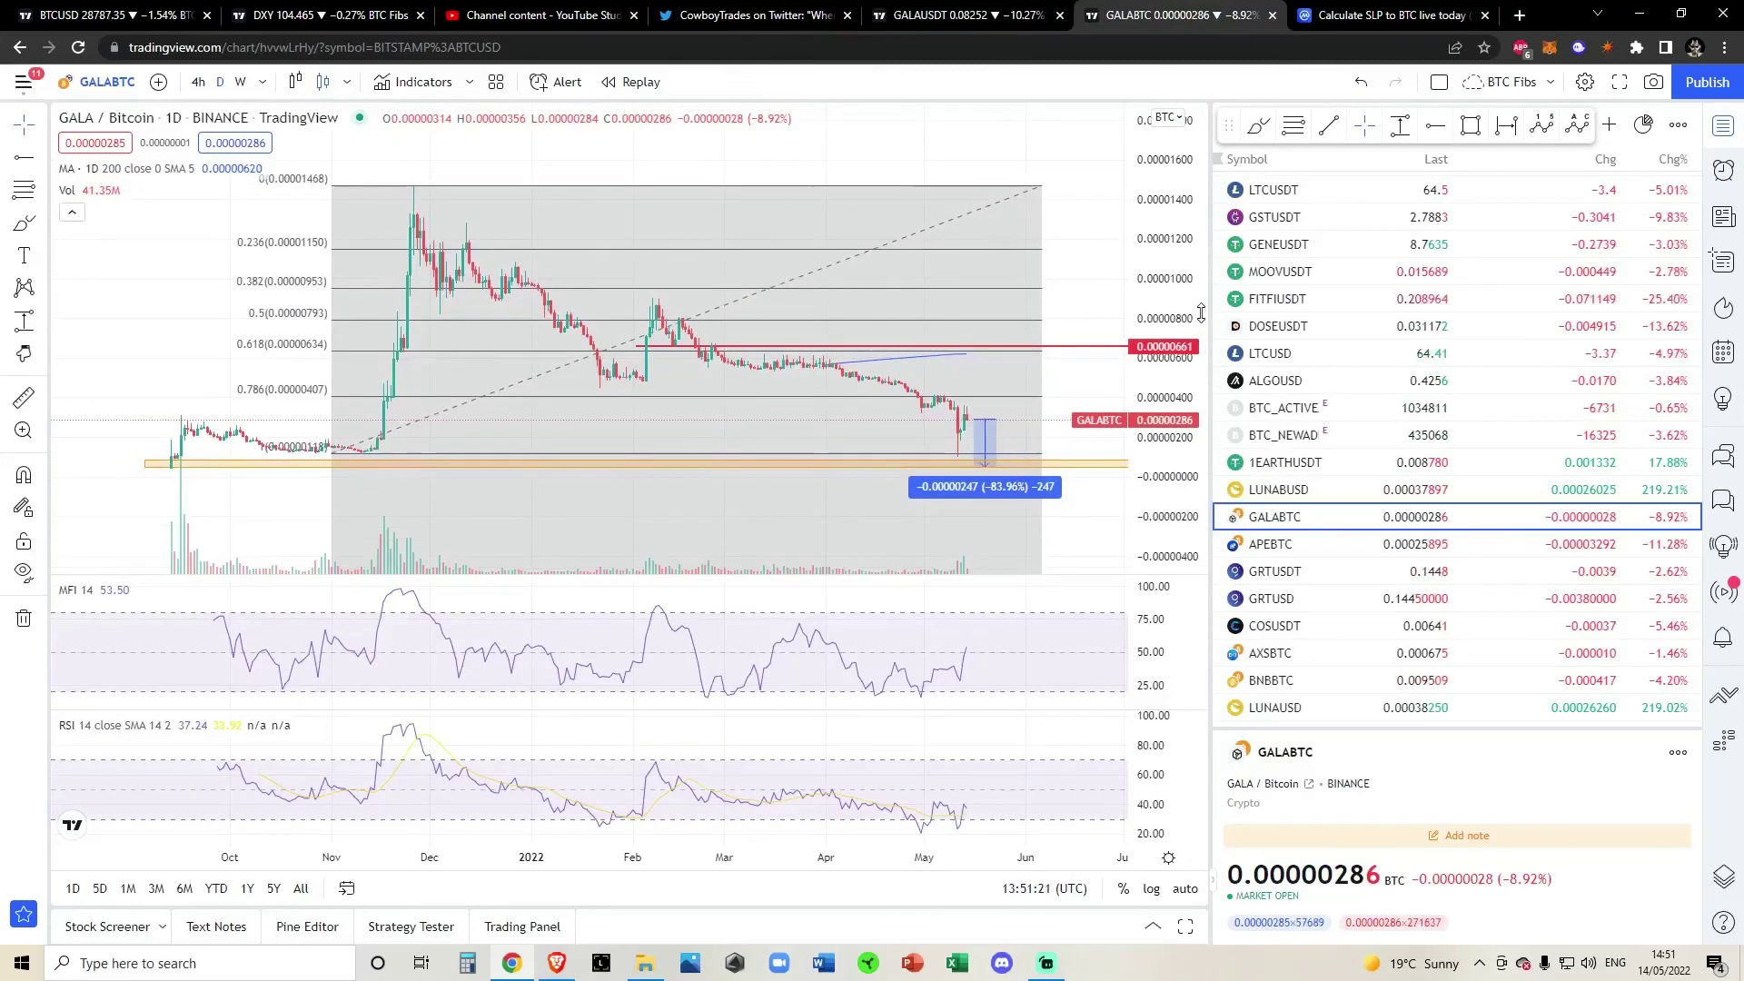
pyautogui.click(991, 7)
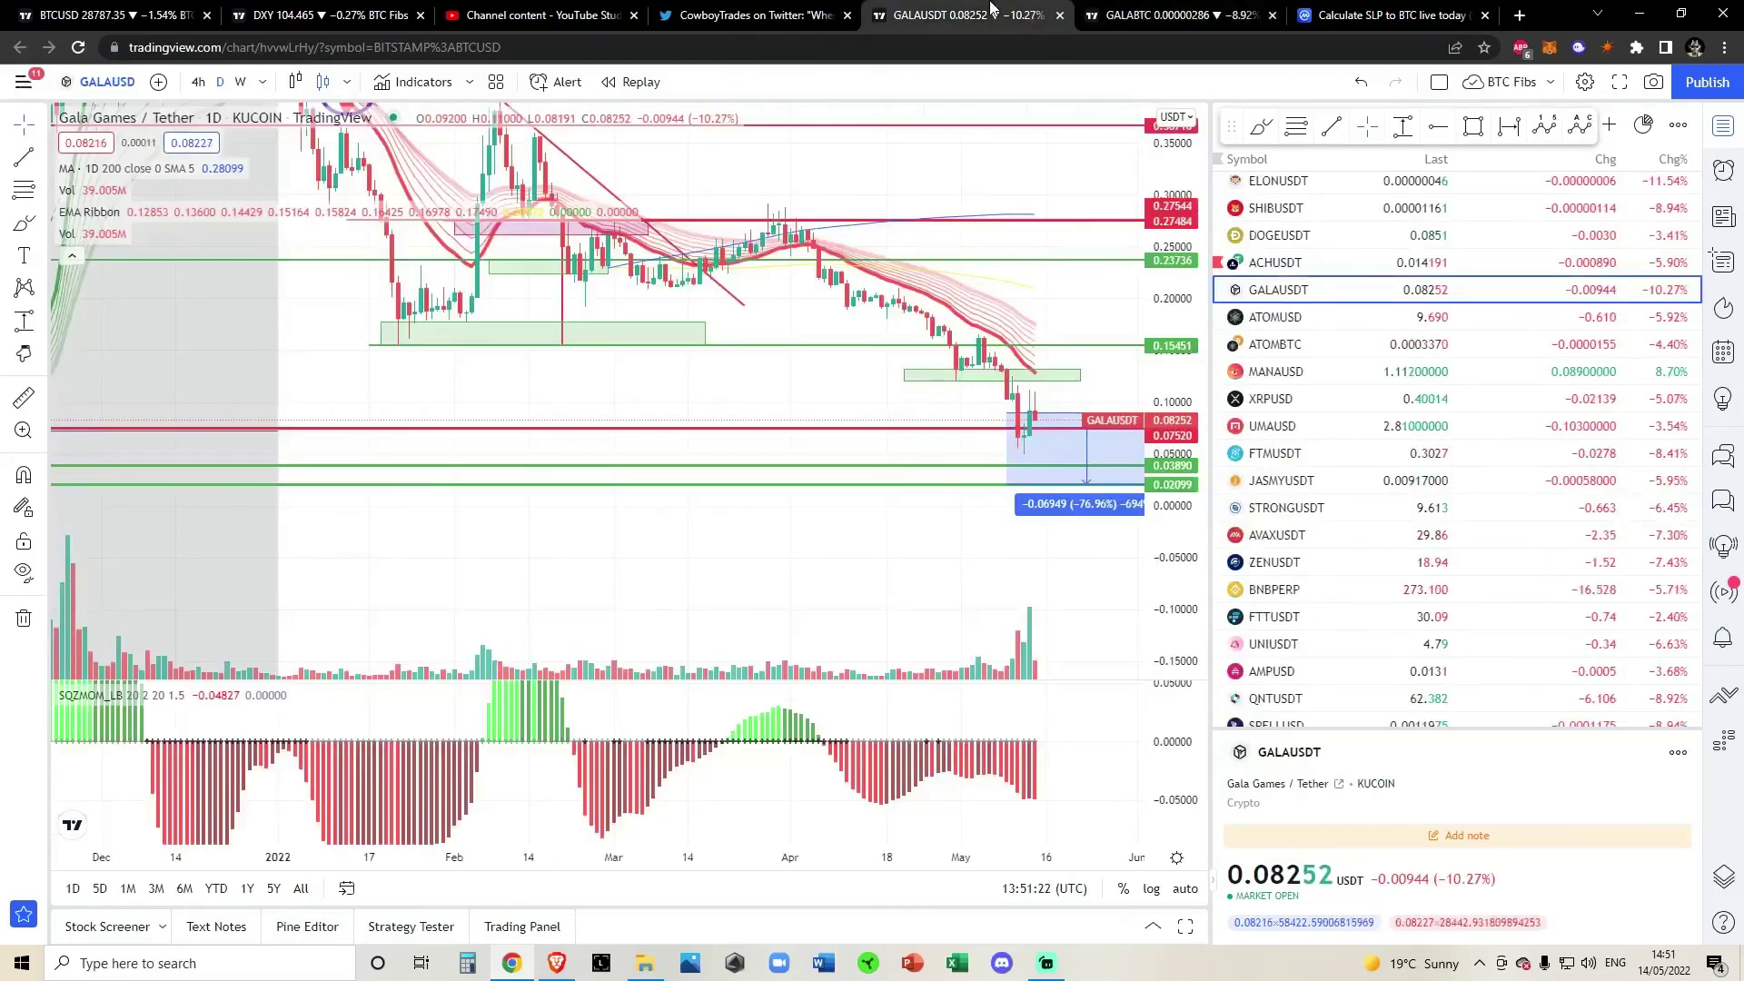